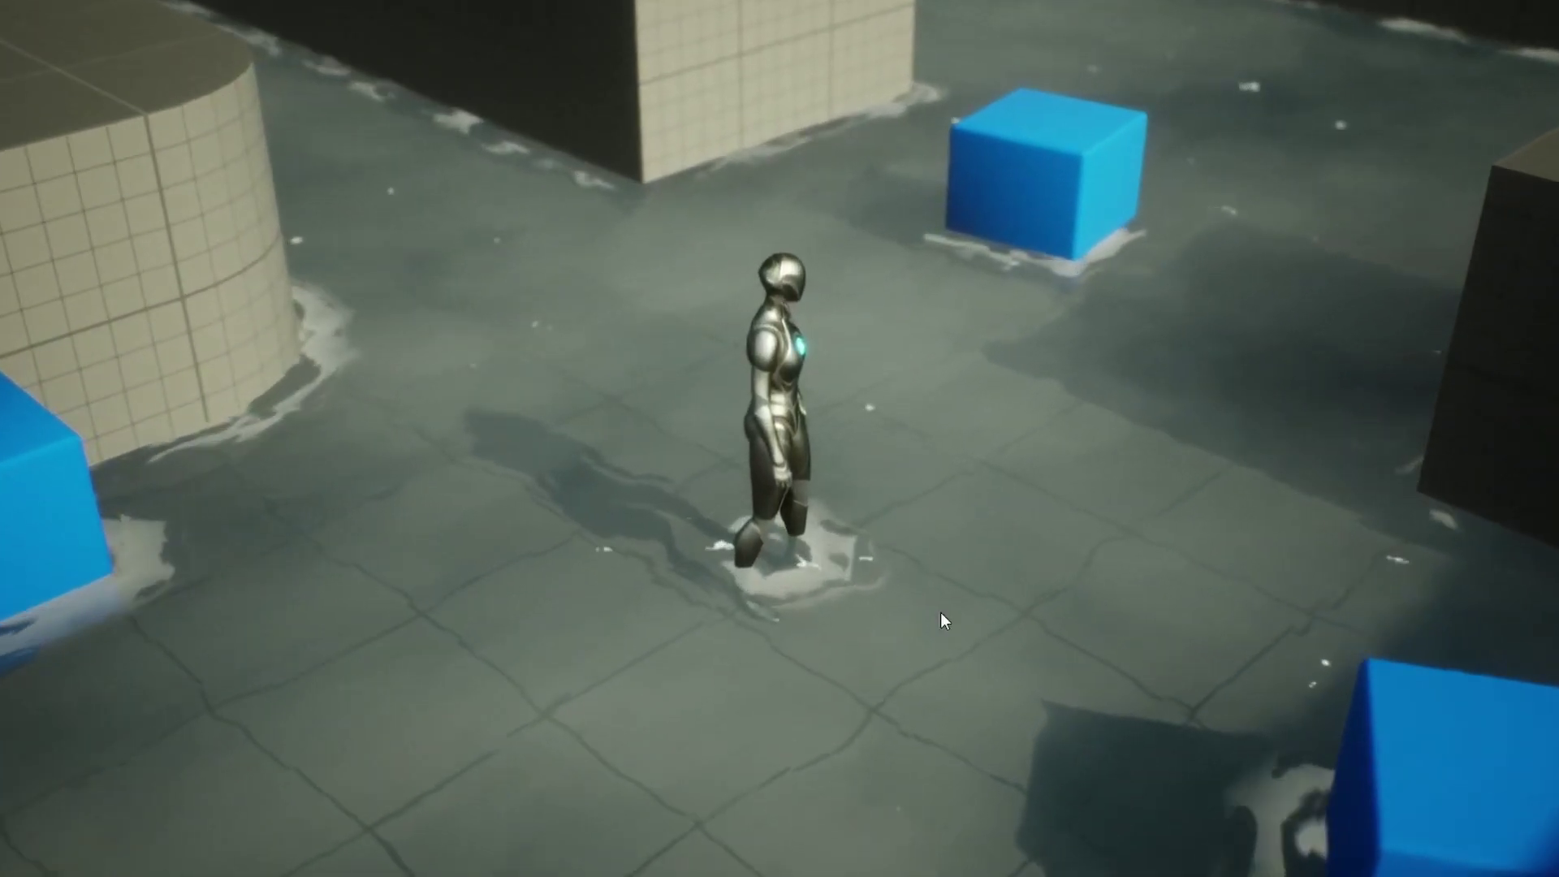
pyautogui.click(1215, 597)
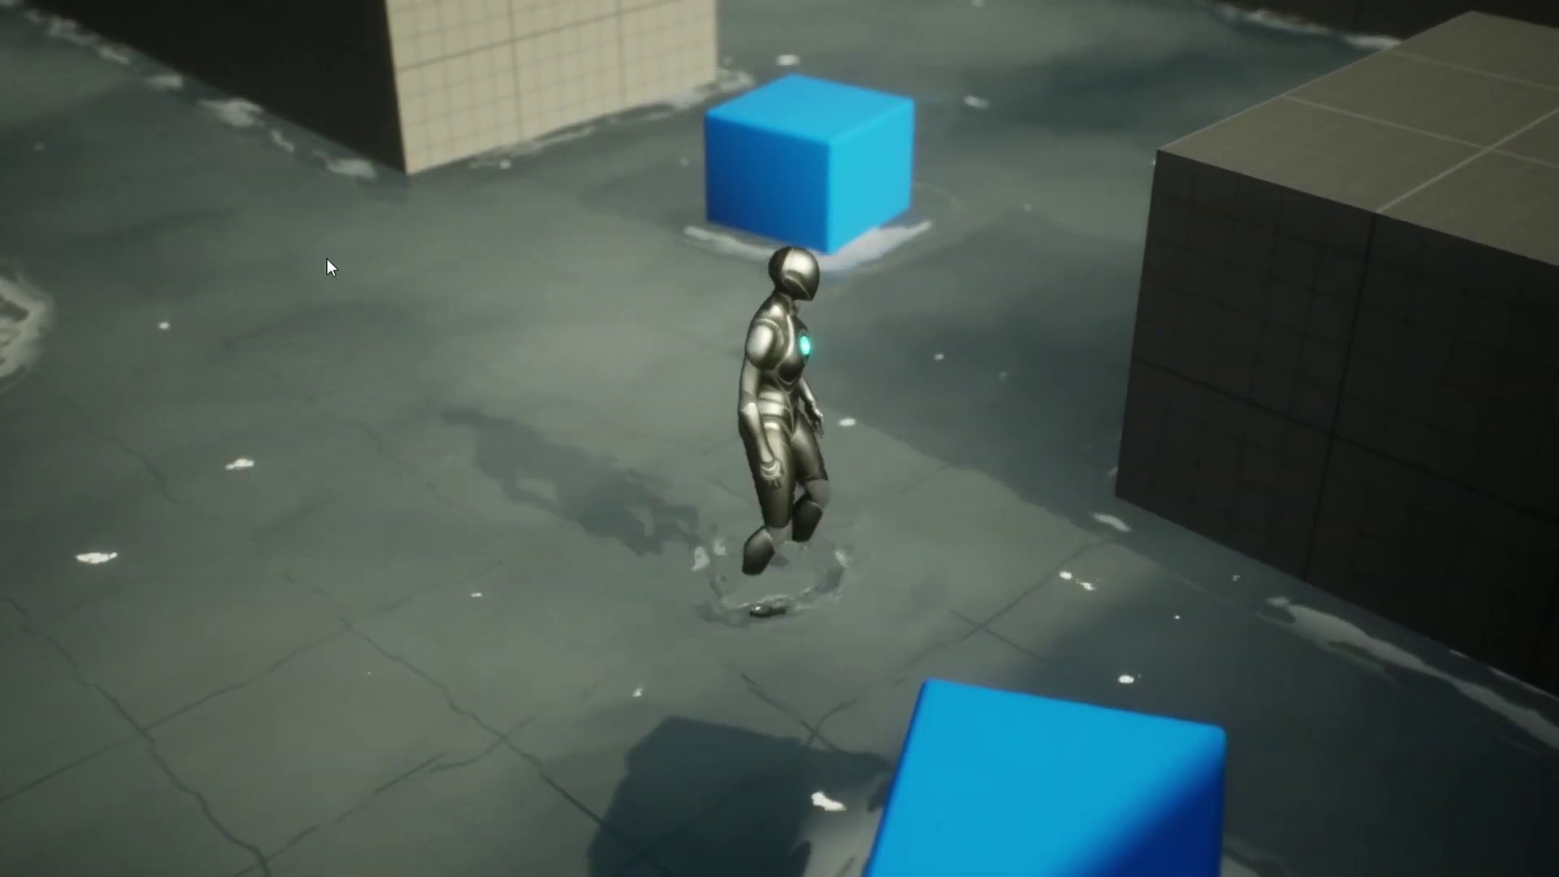
pyautogui.click(324, 258)
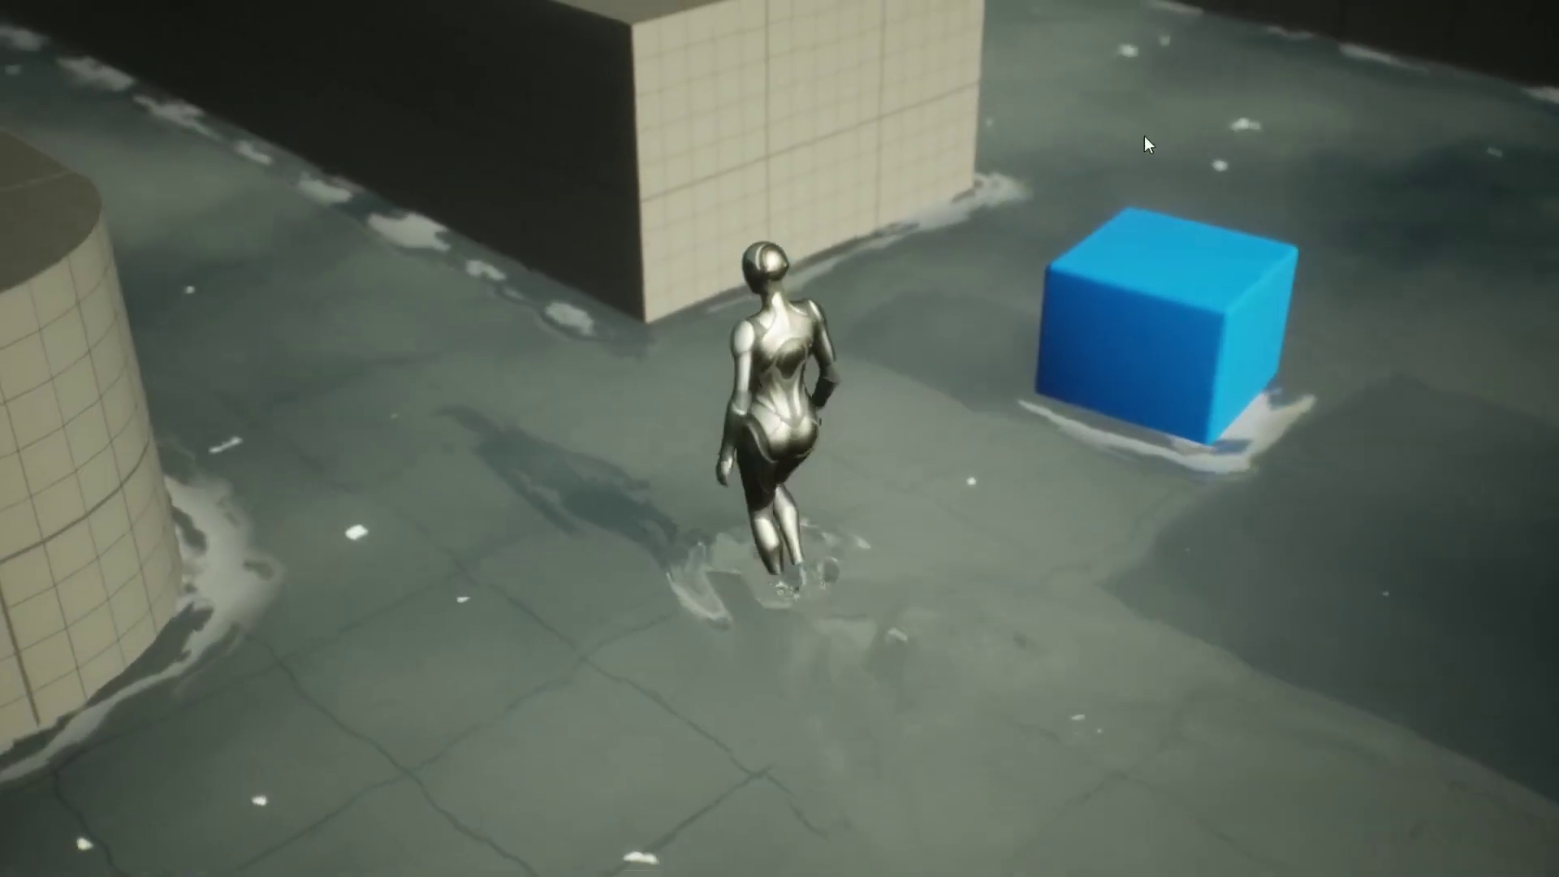
pyautogui.click(1363, 117)
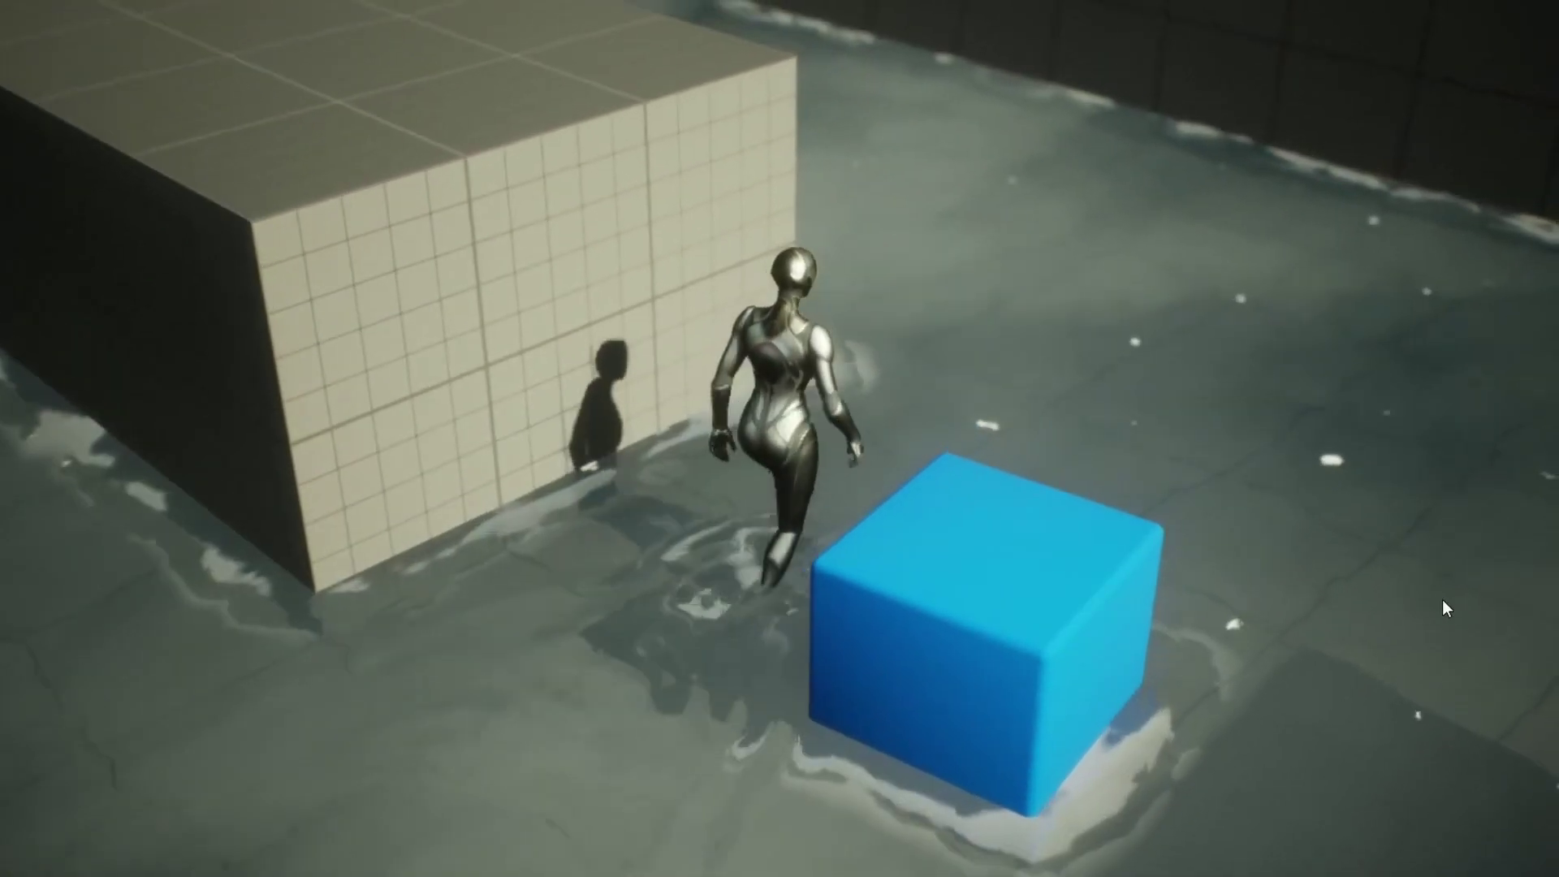
pyautogui.click(1512, 648)
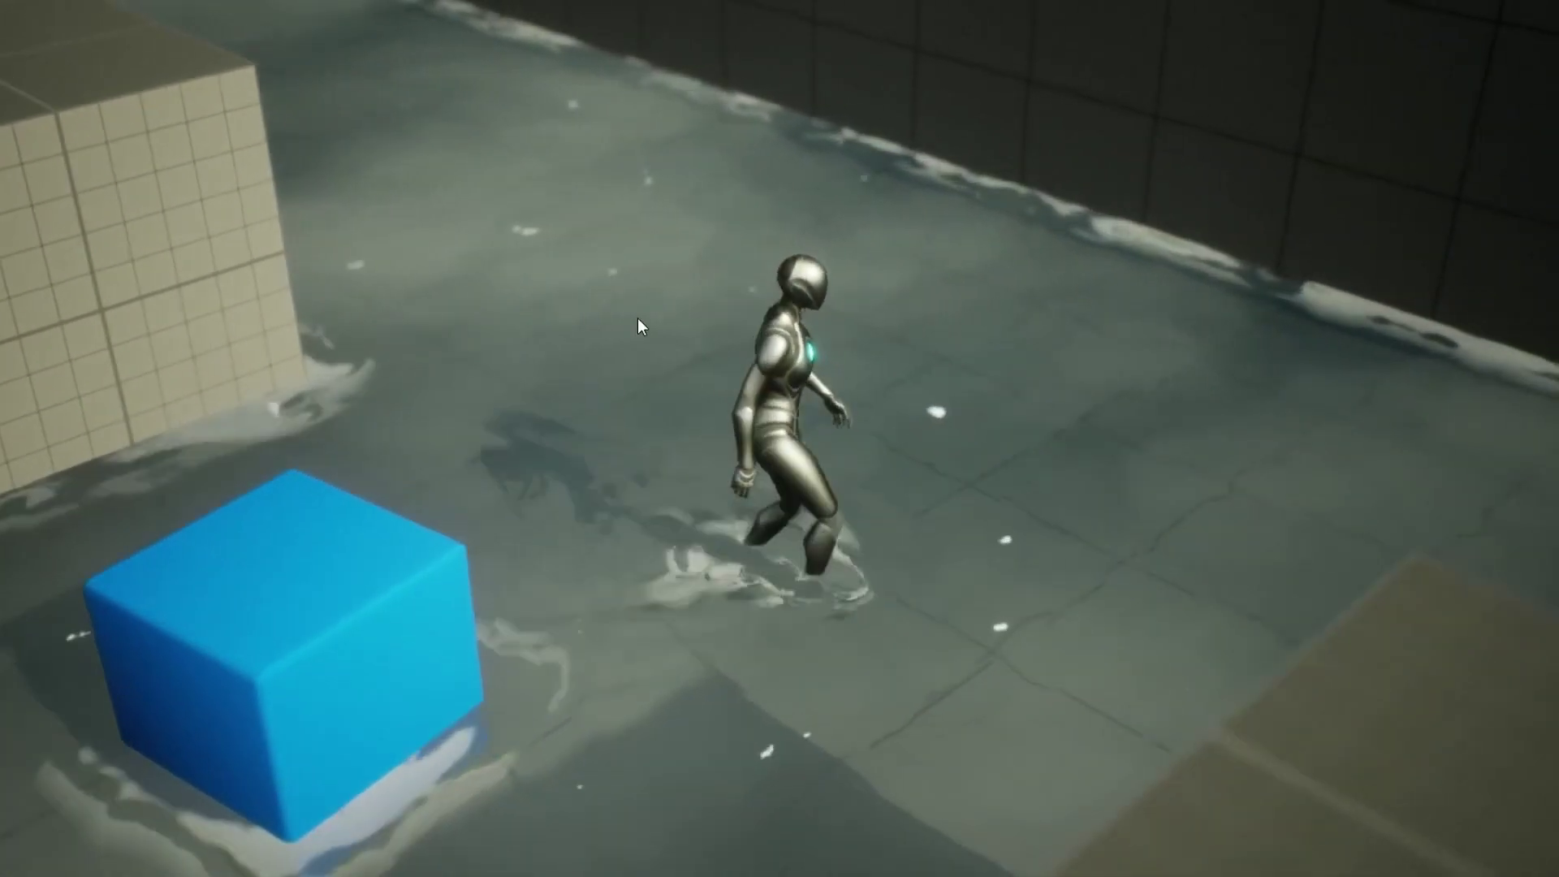
pyautogui.click(637, 319)
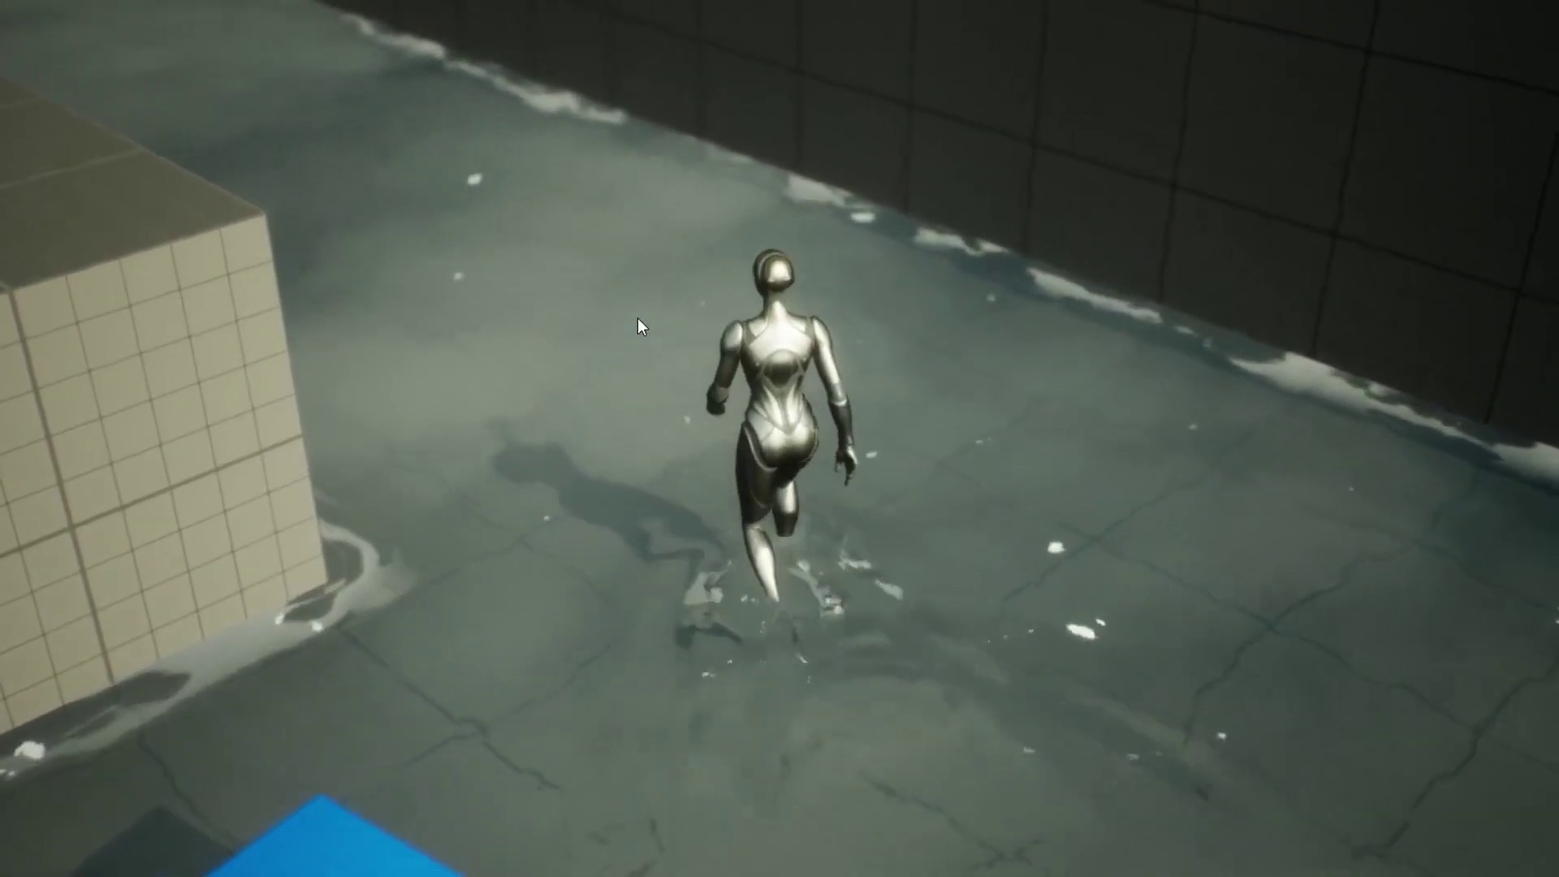
pyautogui.scroll(4, 637, 319)
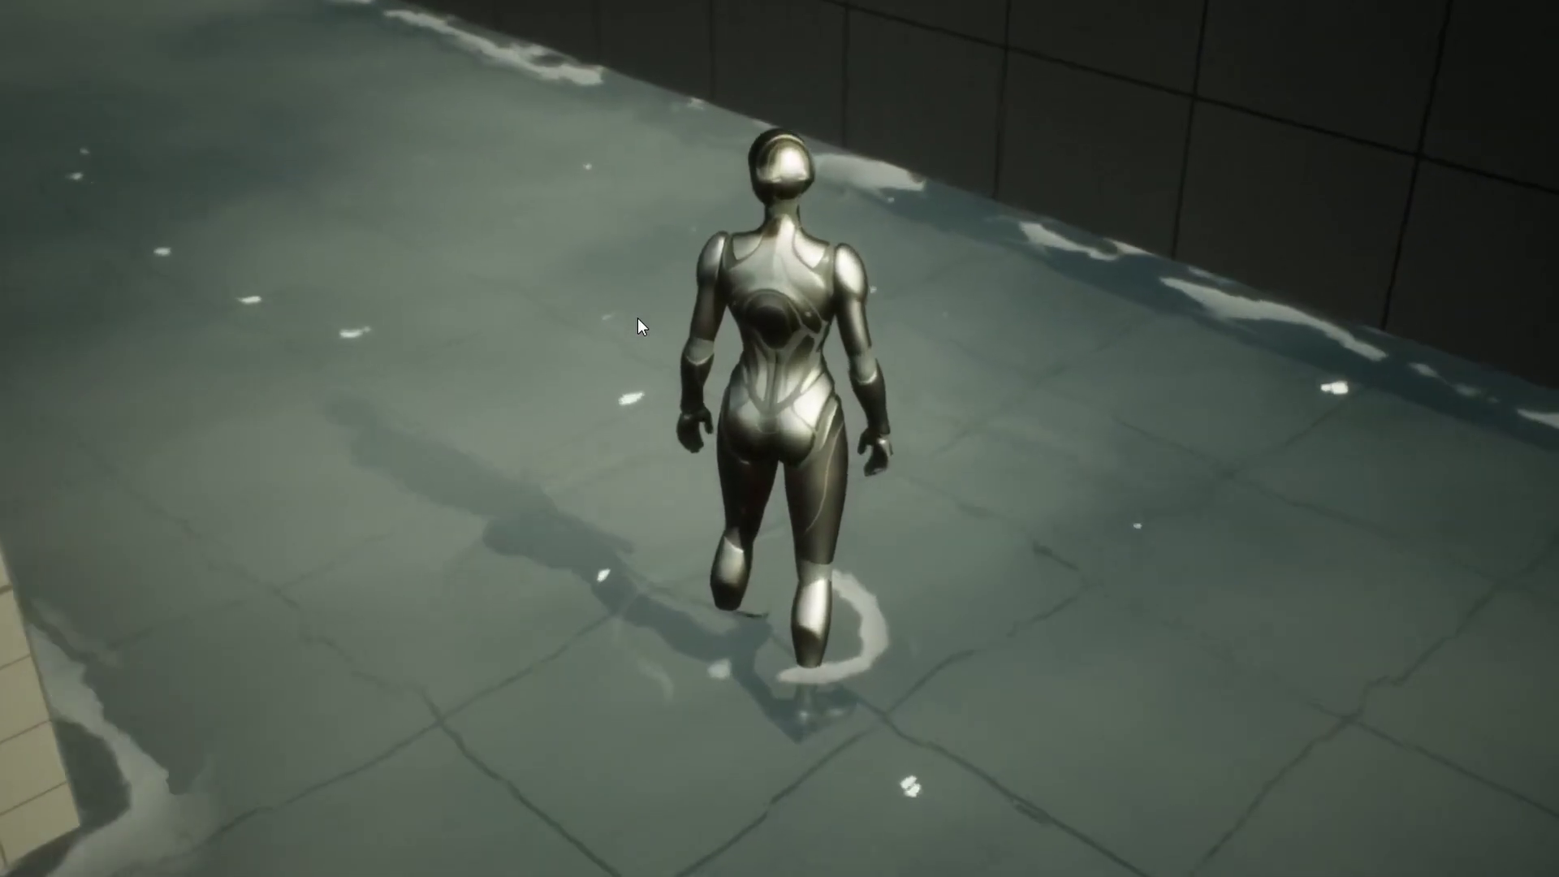
pyautogui.scroll(-5, 637, 318)
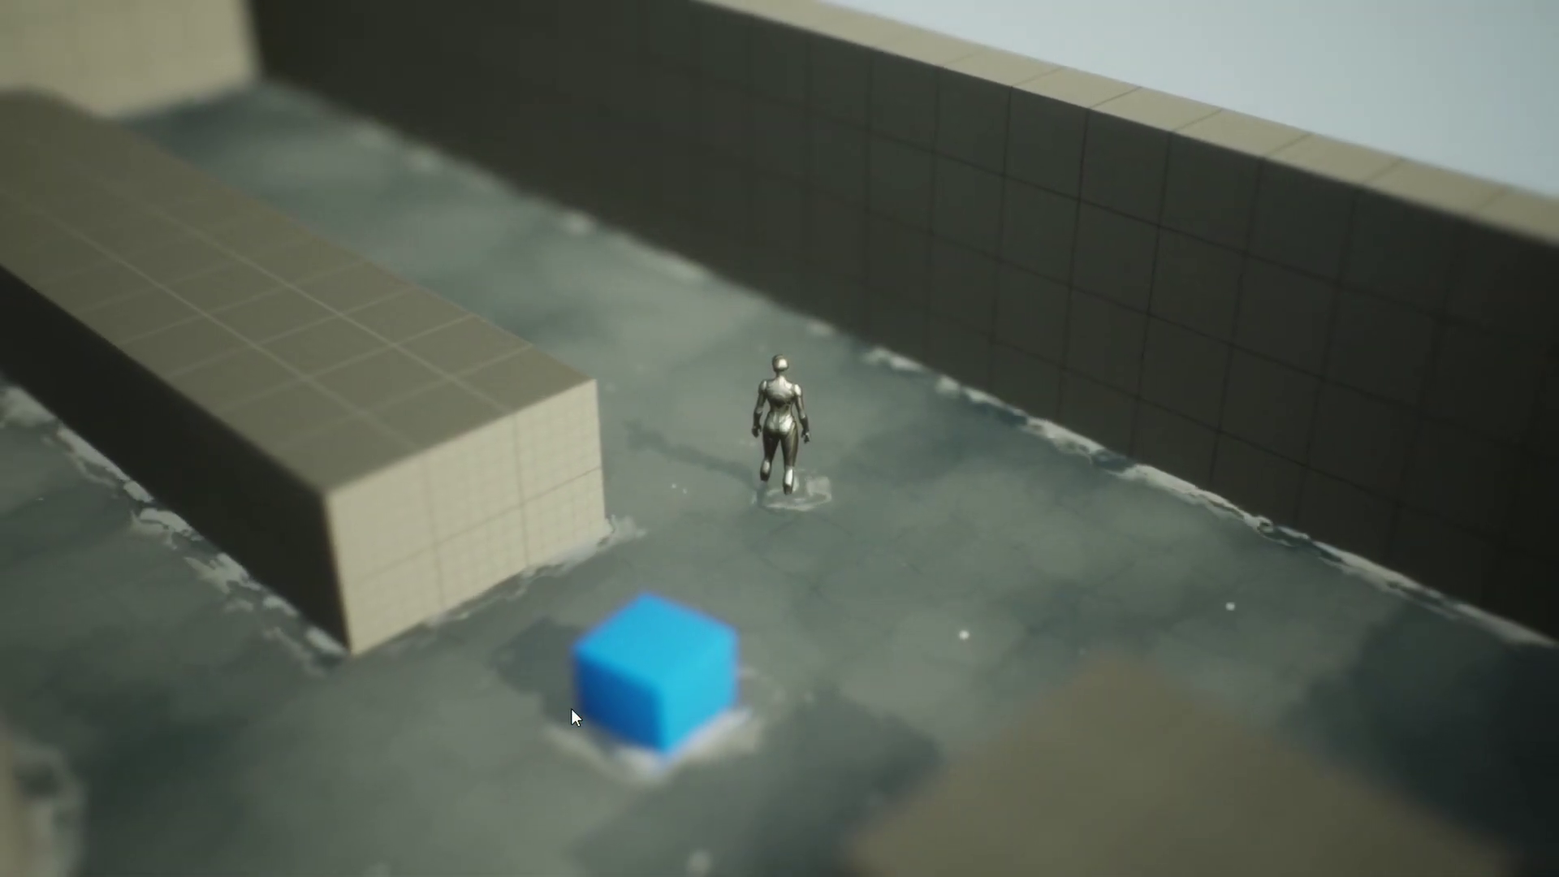
pyautogui.click(443, 774)
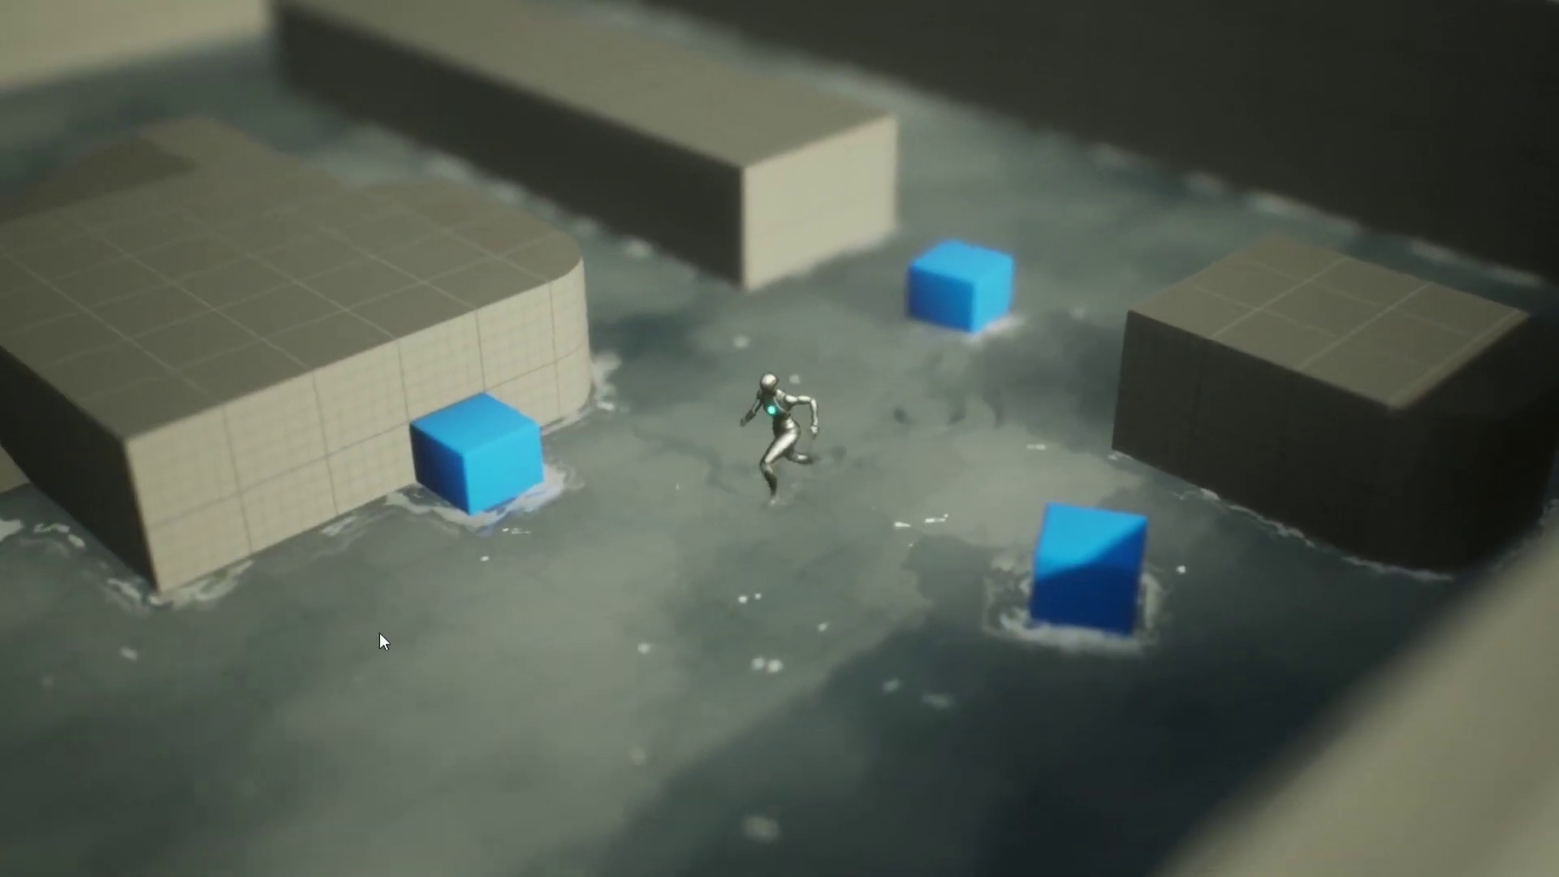
pyautogui.moveTo(378, 632)
pyautogui.mouseDown()
pyautogui.moveTo(105, 611)
pyautogui.moveTo(405, 758)
pyautogui.moveTo(443, 739)
pyautogui.moveTo(105, 331)
pyautogui.moveTo(265, 412)
pyautogui.moveTo(295, 388)
pyautogui.moveTo(413, 628)
pyautogui.moveTo(487, 724)
pyautogui.moveTo(1012, 723)
pyautogui.moveTo(1424, 698)
pyautogui.moveTo(1246, 464)
pyautogui.moveTo(1298, 538)
pyautogui.moveTo(1228, 690)
pyautogui.moveTo(1167, 378)
pyautogui.moveTo(1086, 315)
pyautogui.mouseUp()
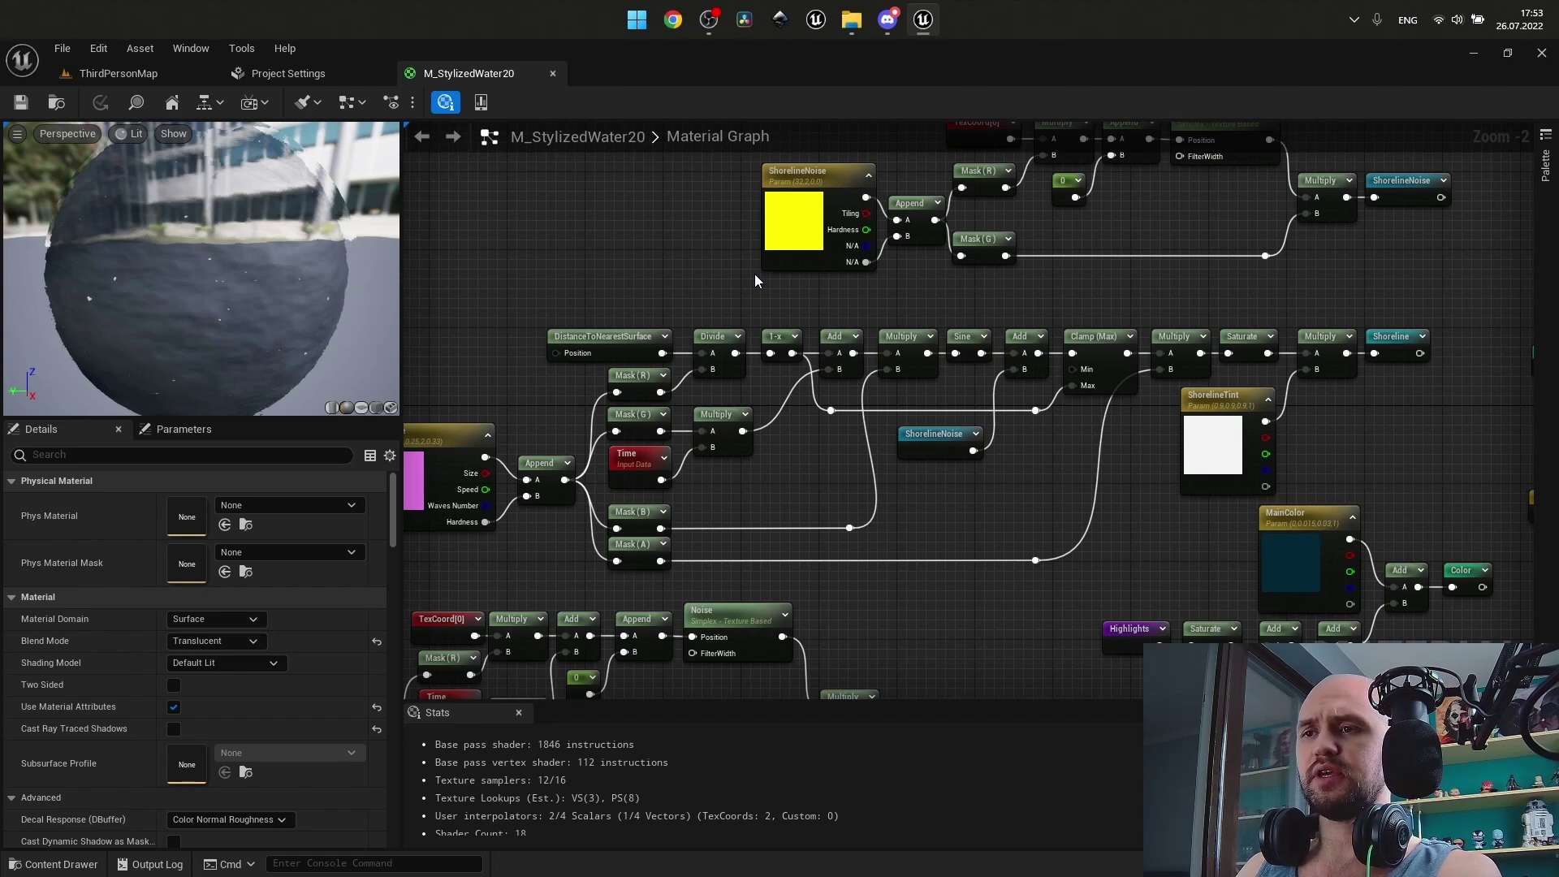
# Examine the ShorelineNoise node chain and the Shoreline wave chain in the M_StylizedWater20 material graph.
pyautogui.moveTo(754, 274); pyautogui.dragTo(586, 386, button='right')
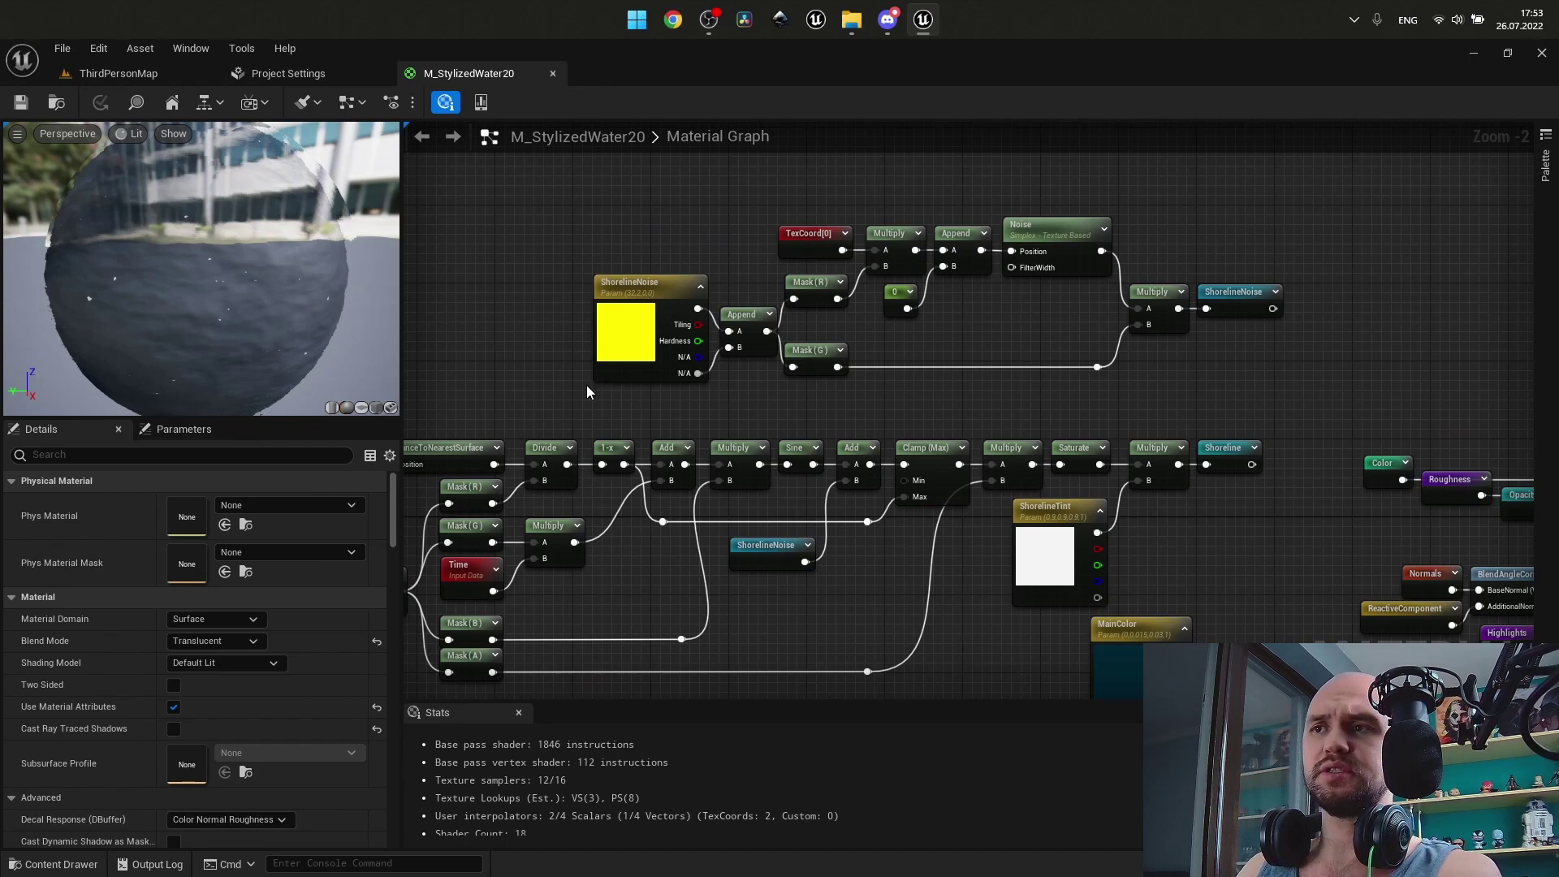
pyautogui.moveTo(597, 398); pyautogui.dragTo(623, 446, button='right')
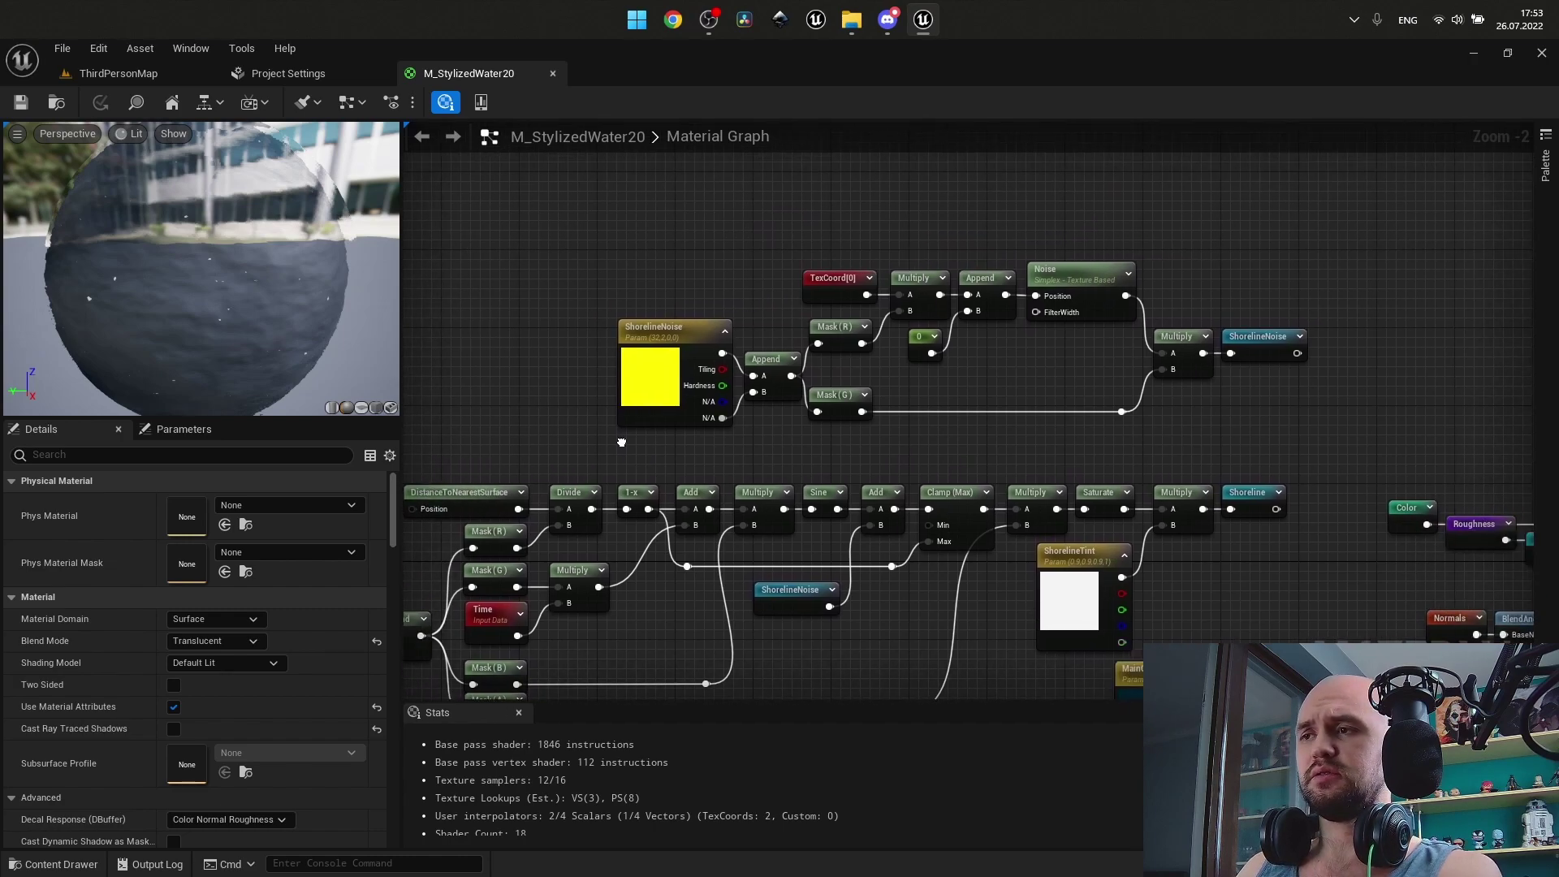
pyautogui.scroll(1, 622, 446)
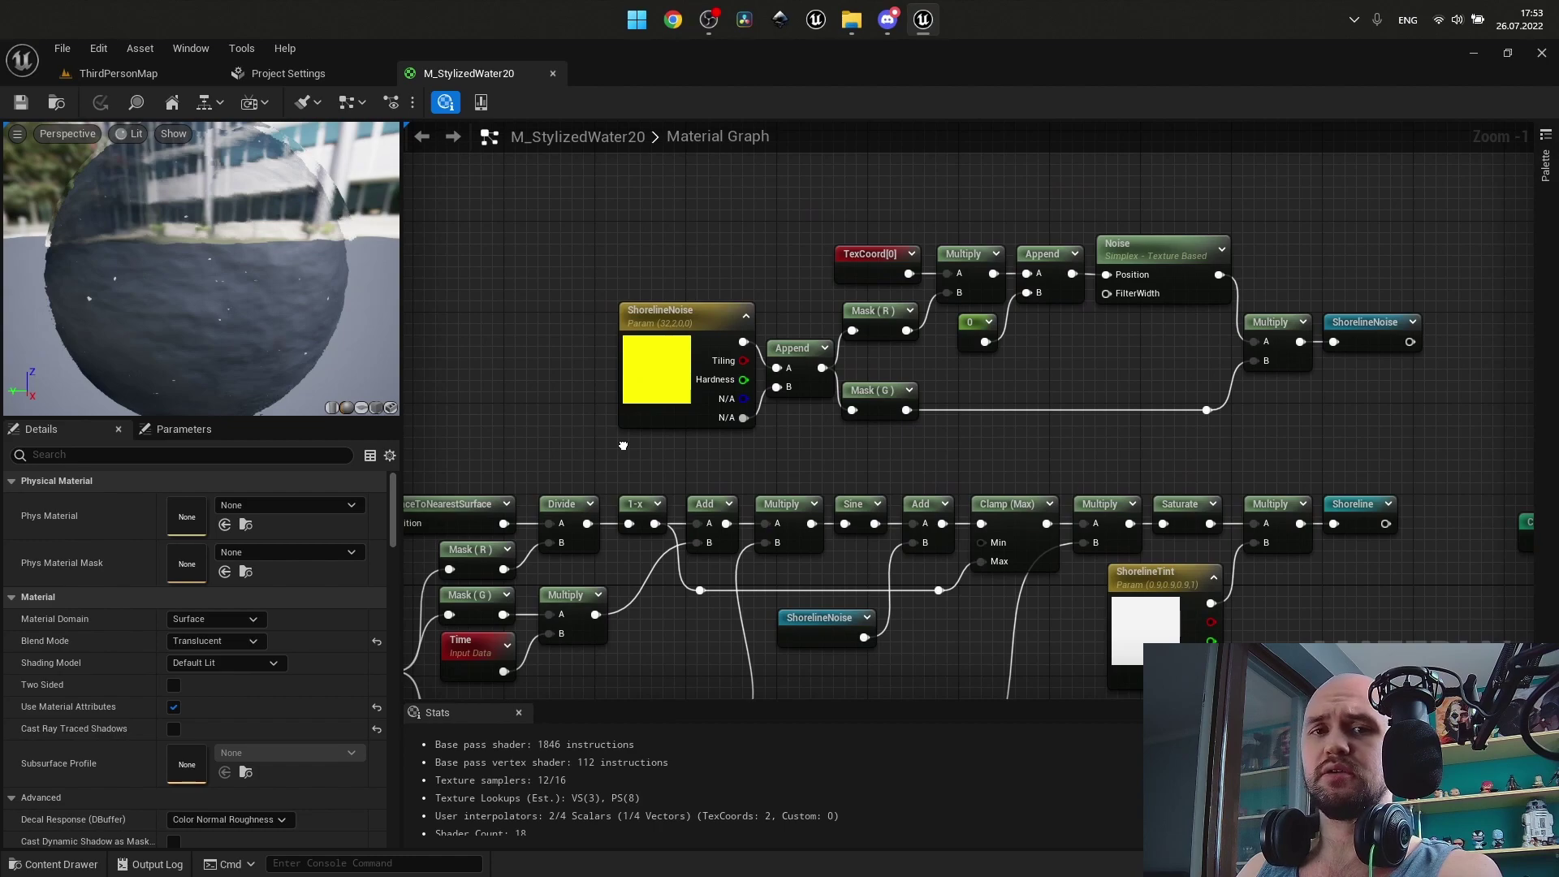
pyautogui.moveTo(623, 446); pyautogui.dragTo(396, 366, button='right')
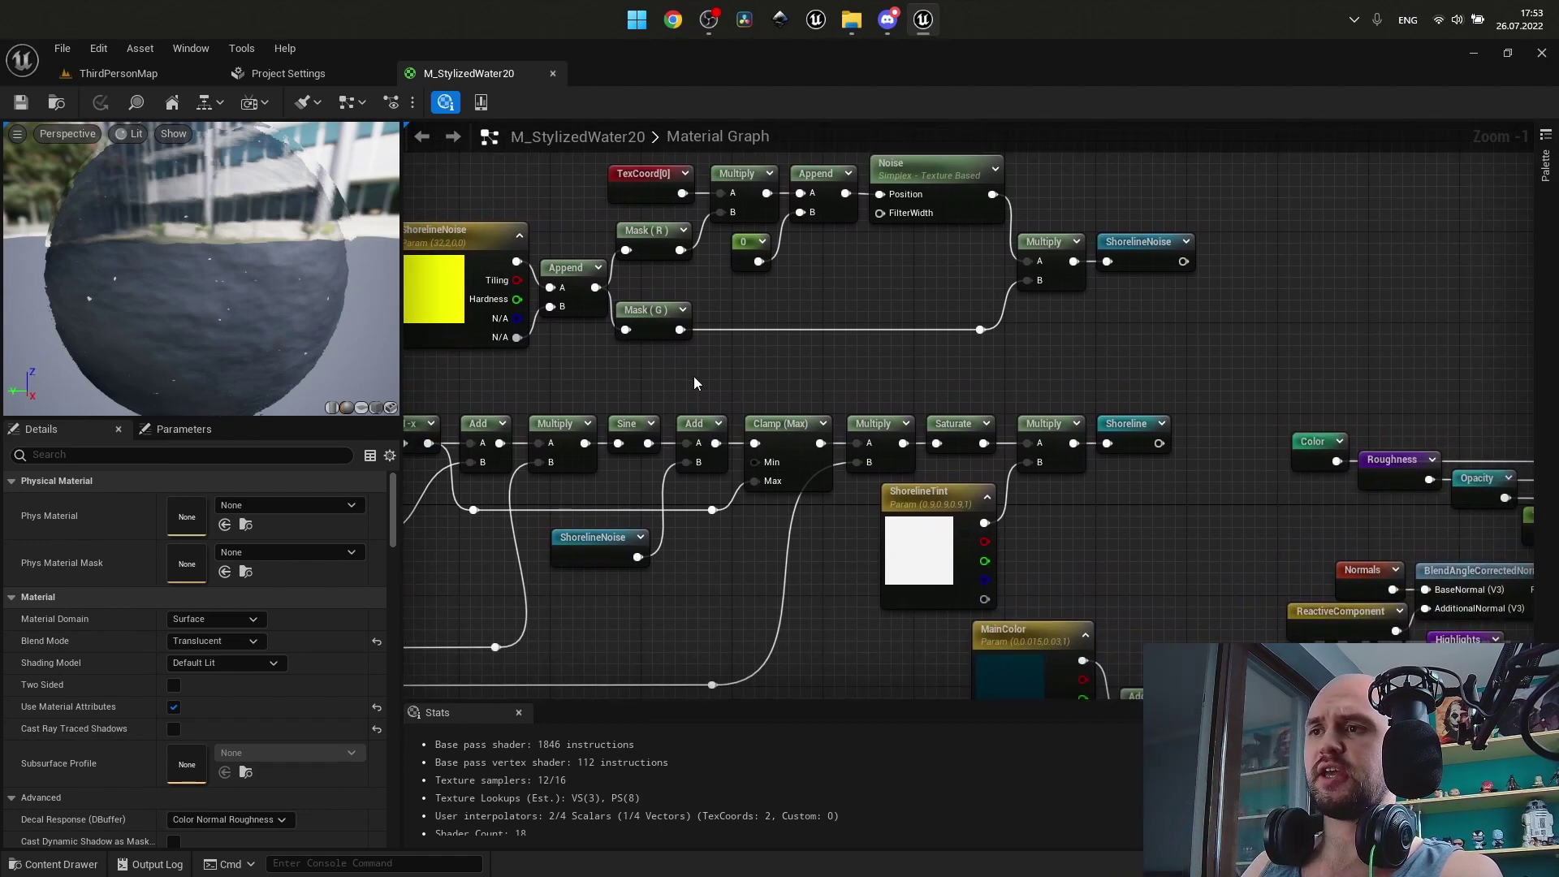
pyautogui.scroll(-2, 777, 378)
pyautogui.moveTo(818, 325); pyautogui.dragTo(897, 389, button='right')
pyautogui.scroll(1, 848, 487)
pyautogui.scroll(1, 897, 390)
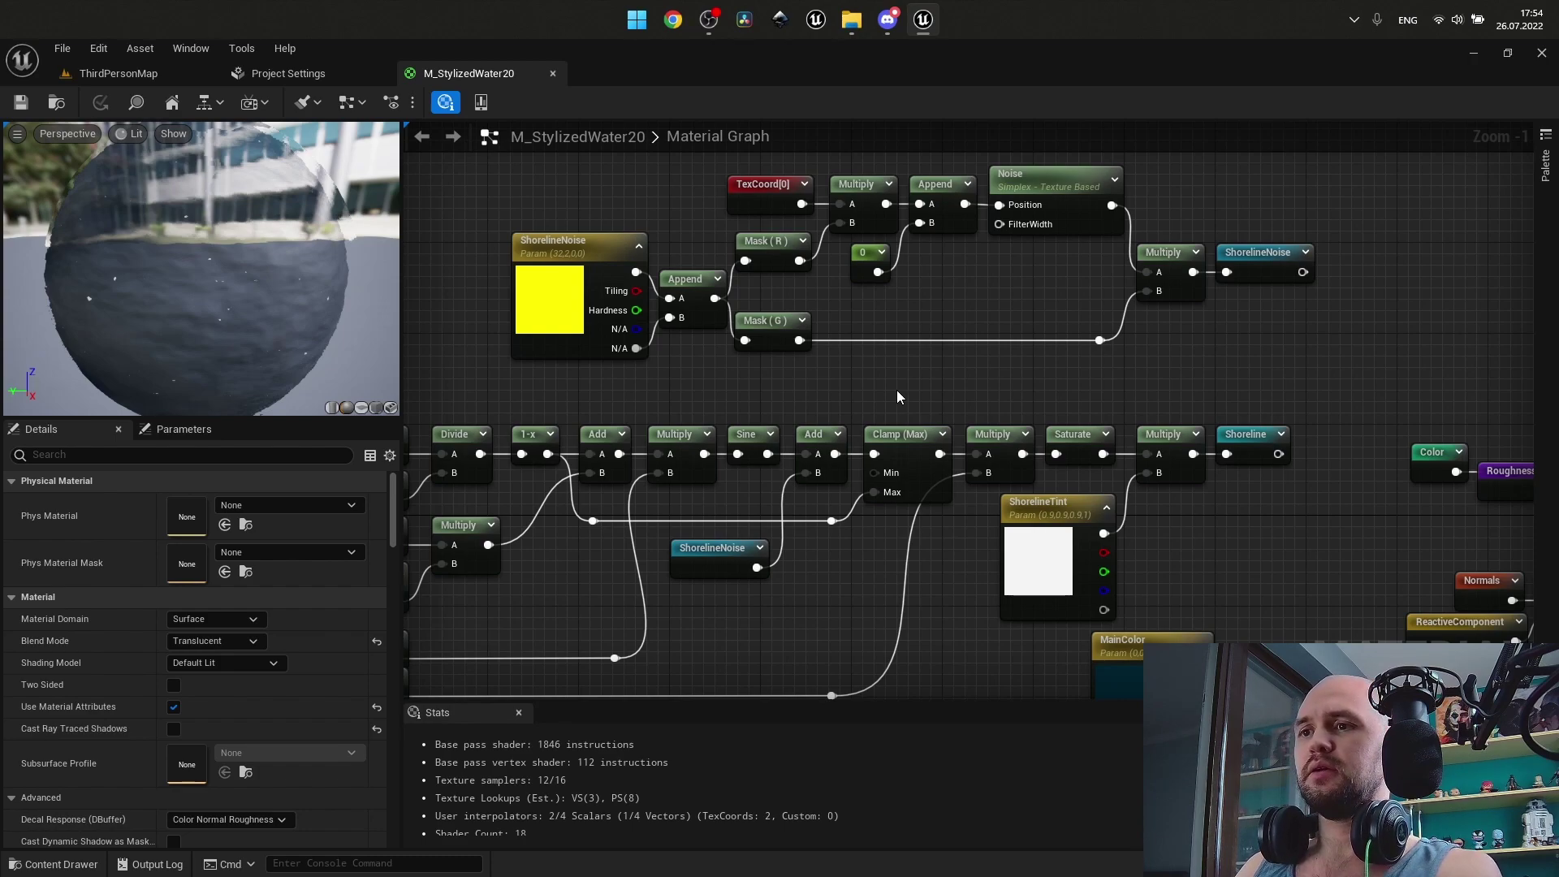
pyautogui.scroll(-1, 896, 389)
pyautogui.moveTo(897, 389); pyautogui.dragTo(881, 463, button='right')
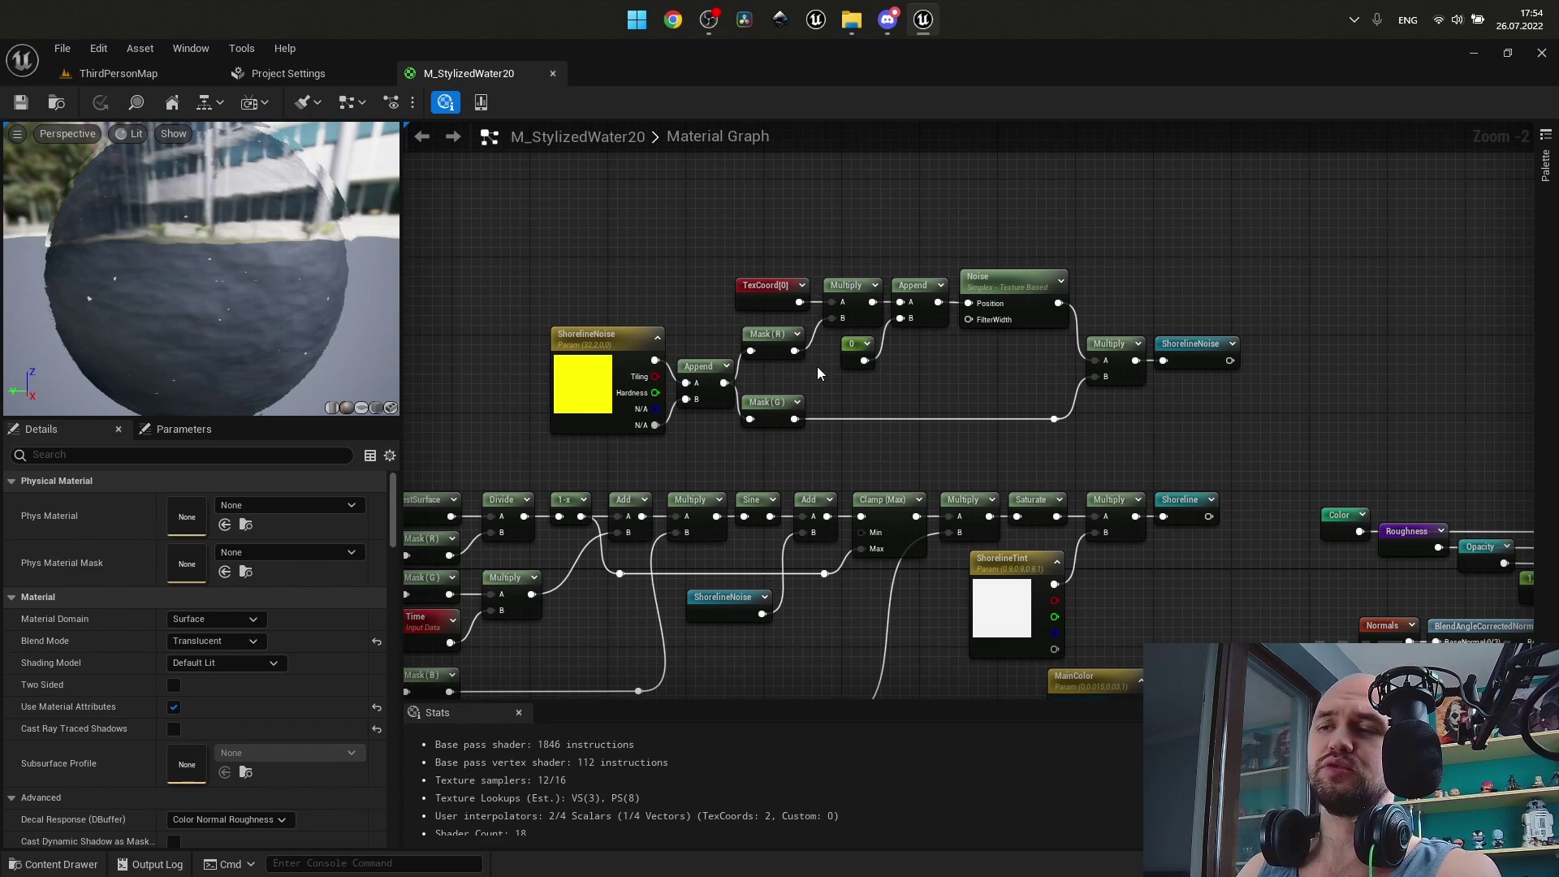
pyautogui.scroll(1, 901, 366)
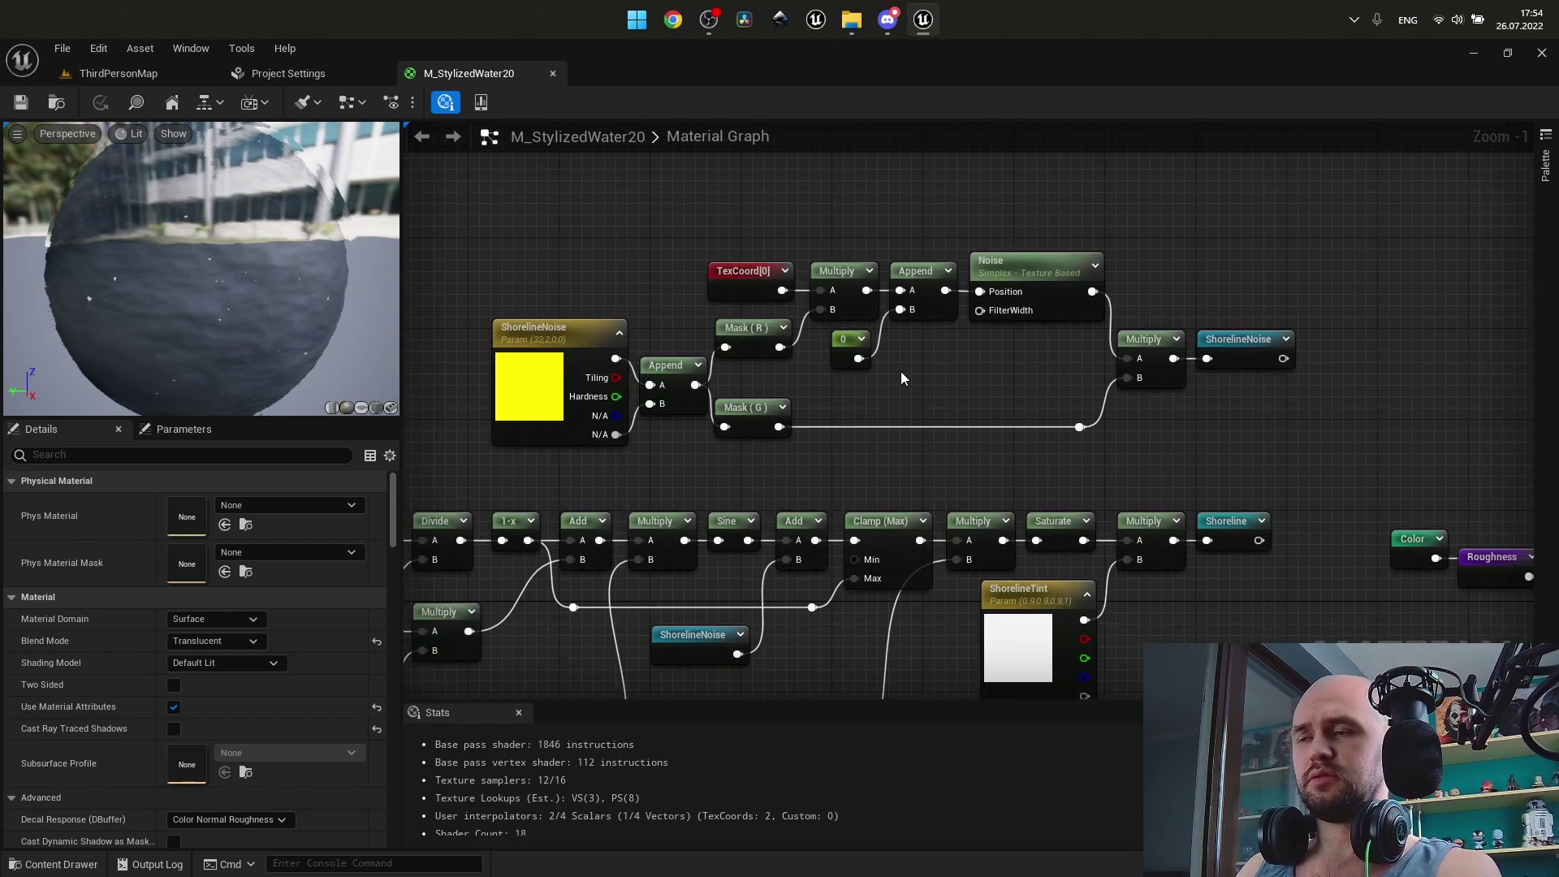
pyautogui.scroll(1, 901, 375)
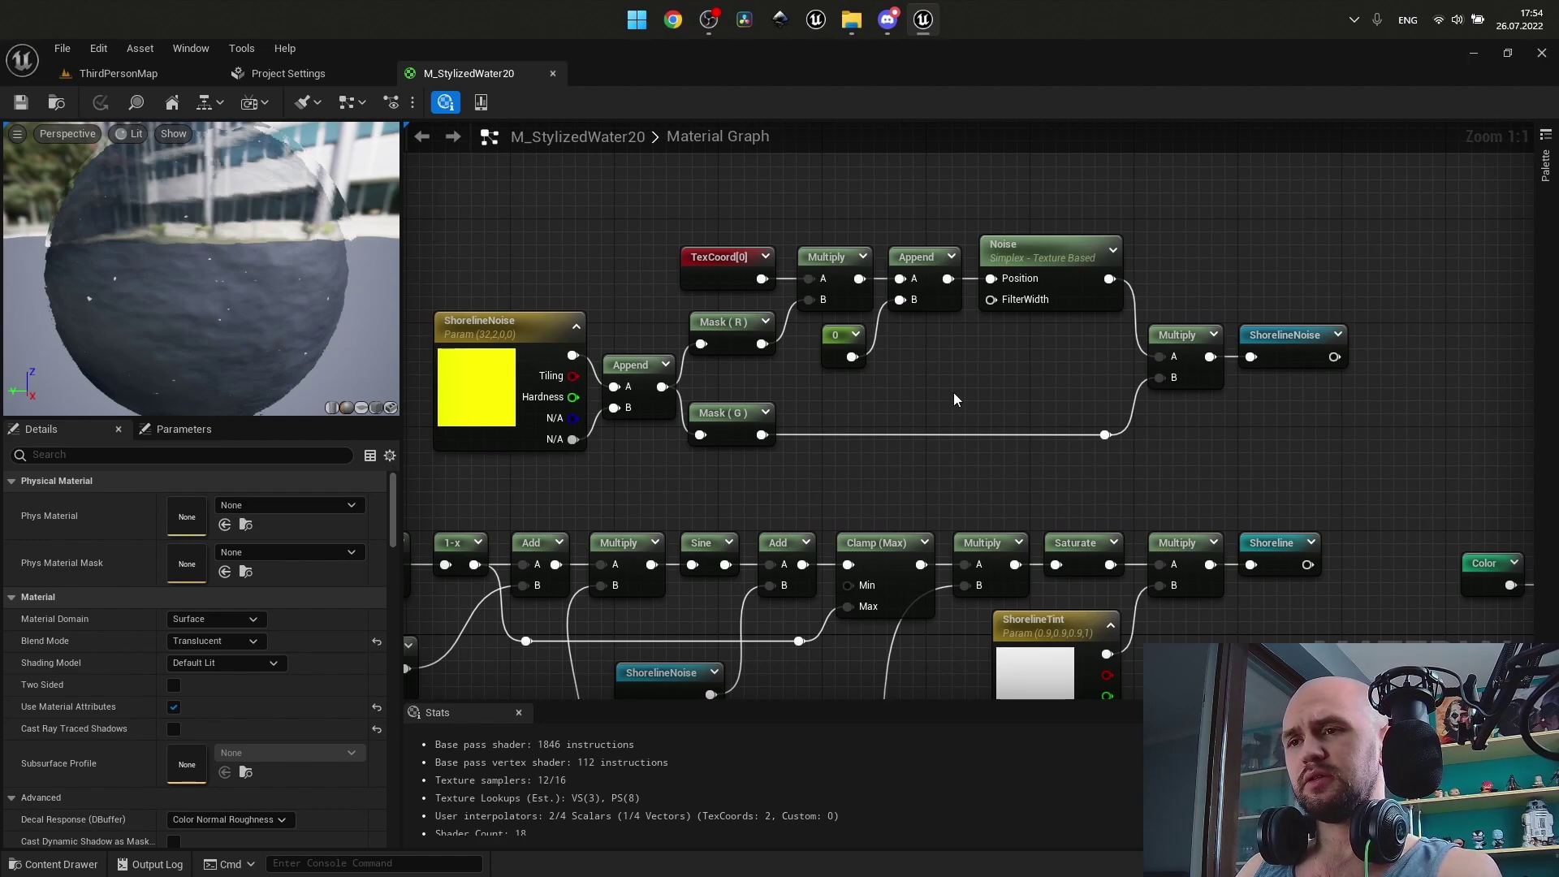
pyautogui.scroll(-1, 953, 392)
pyautogui.moveTo(953, 392); pyautogui.dragTo(1375, 121, button='right')
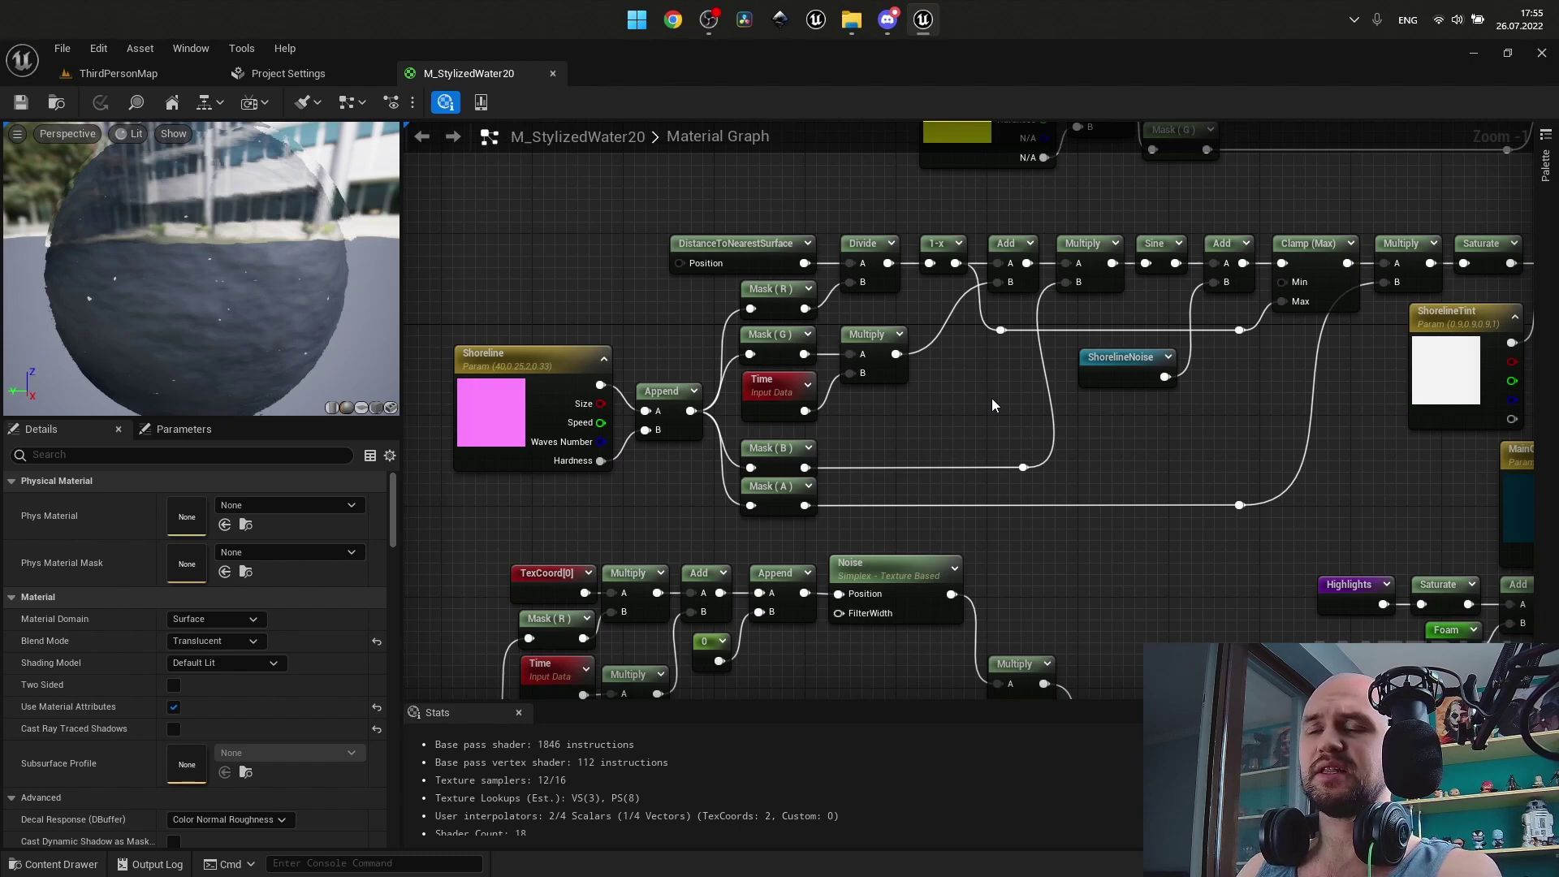
# Examine the FoamBase and FoamAdd branches that feed Foam, and inspect the settings of the FoamBase branch's Noise node.
pyautogui.scroll(-1, 991, 398)
pyautogui.moveTo(991, 398); pyautogui.dragTo(1010, 575, button='right')
pyautogui.scroll(-1, 1010, 575)
pyautogui.moveTo(1127, 124); pyautogui.dragTo(1069, 122, button='right')
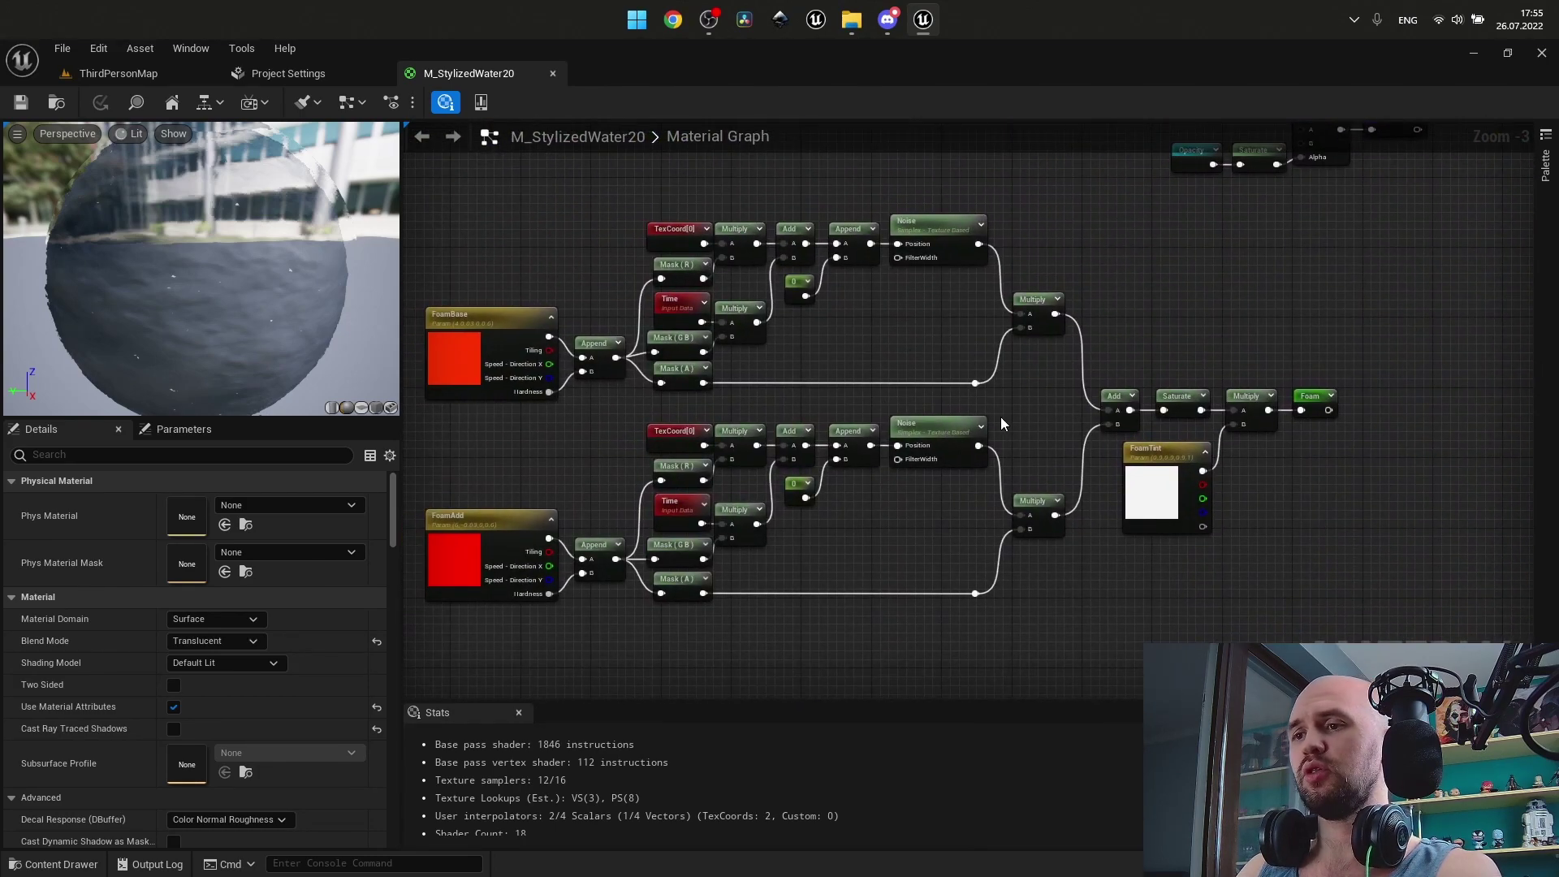
pyautogui.scroll(2, 918, 319)
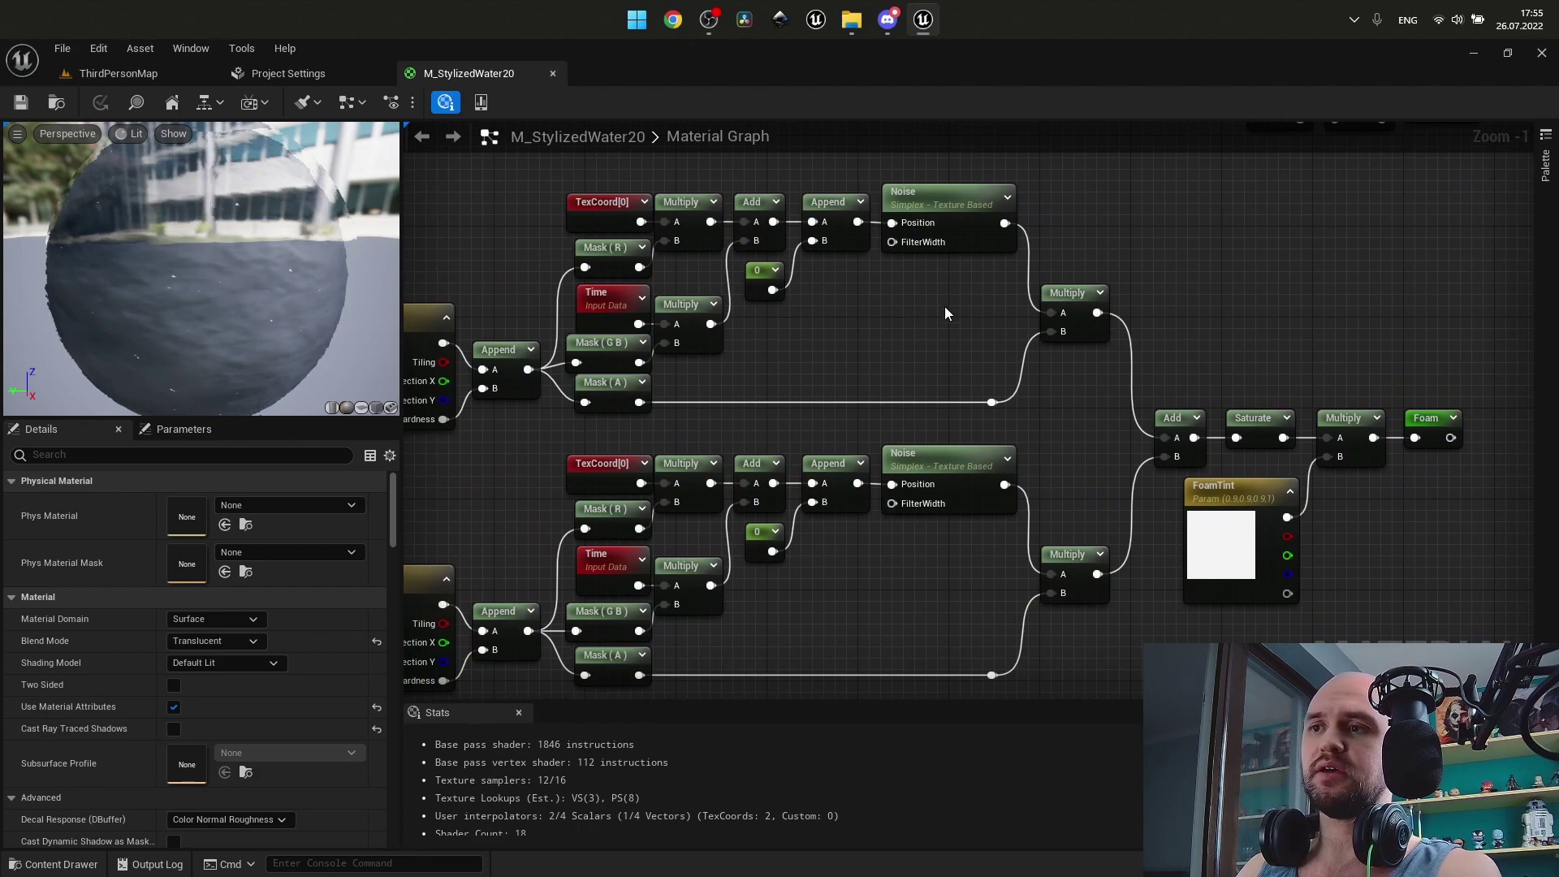
pyautogui.click(938, 198)
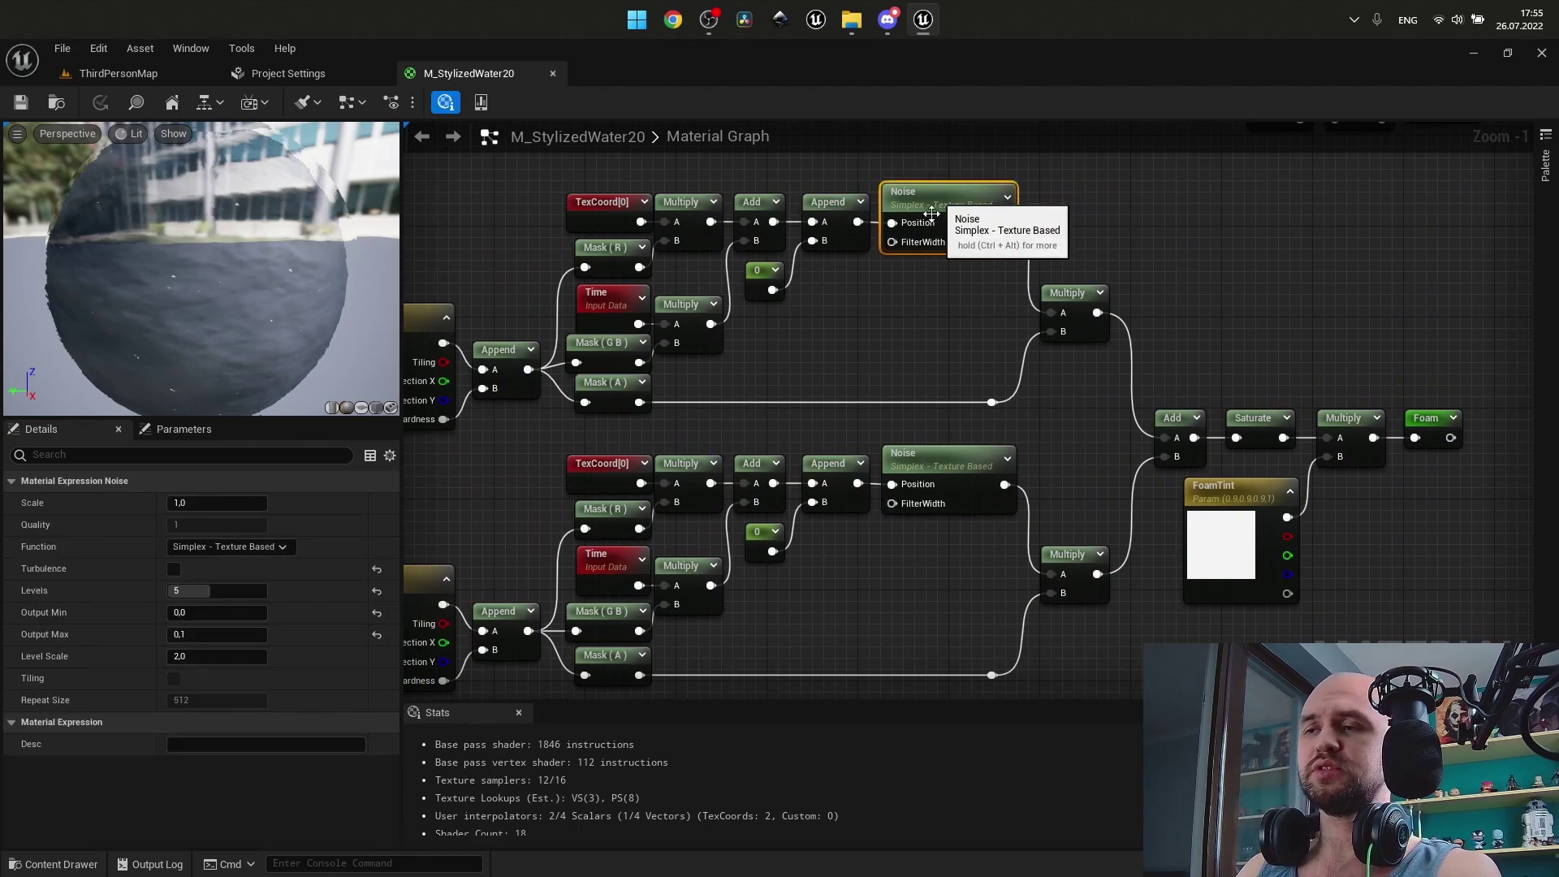
pyautogui.click(923, 315)
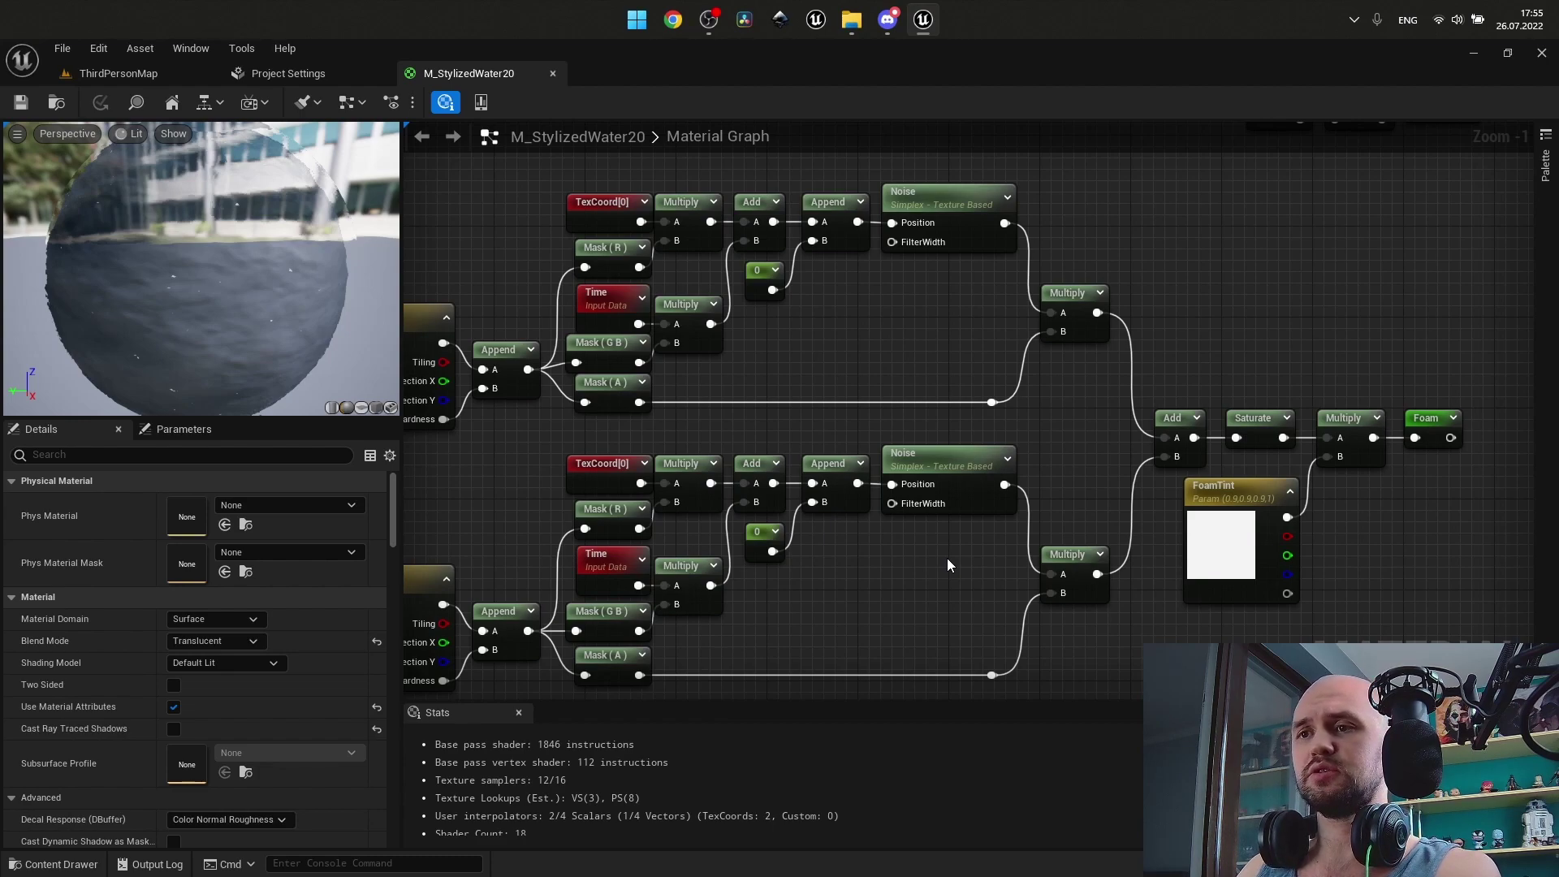
pyautogui.scroll(-1, 947, 566)
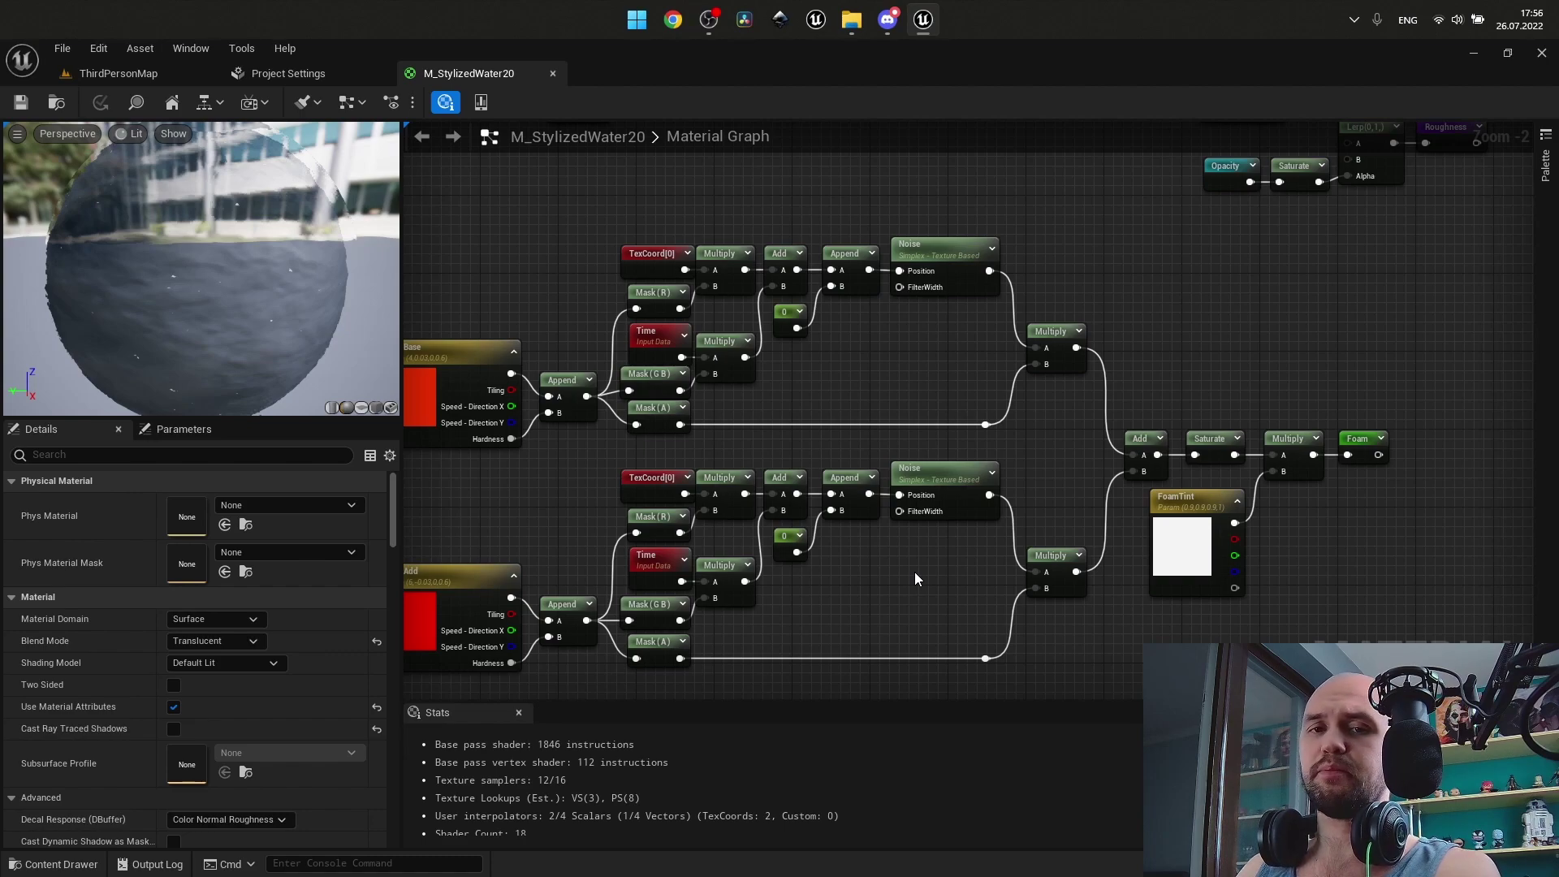
# Examine the node group that builds ReactiveComponent from the splat position, simulation distance and HeightNormal texture.
pyautogui.moveTo(945, 344); pyautogui.dragTo(822, 464, button='right')
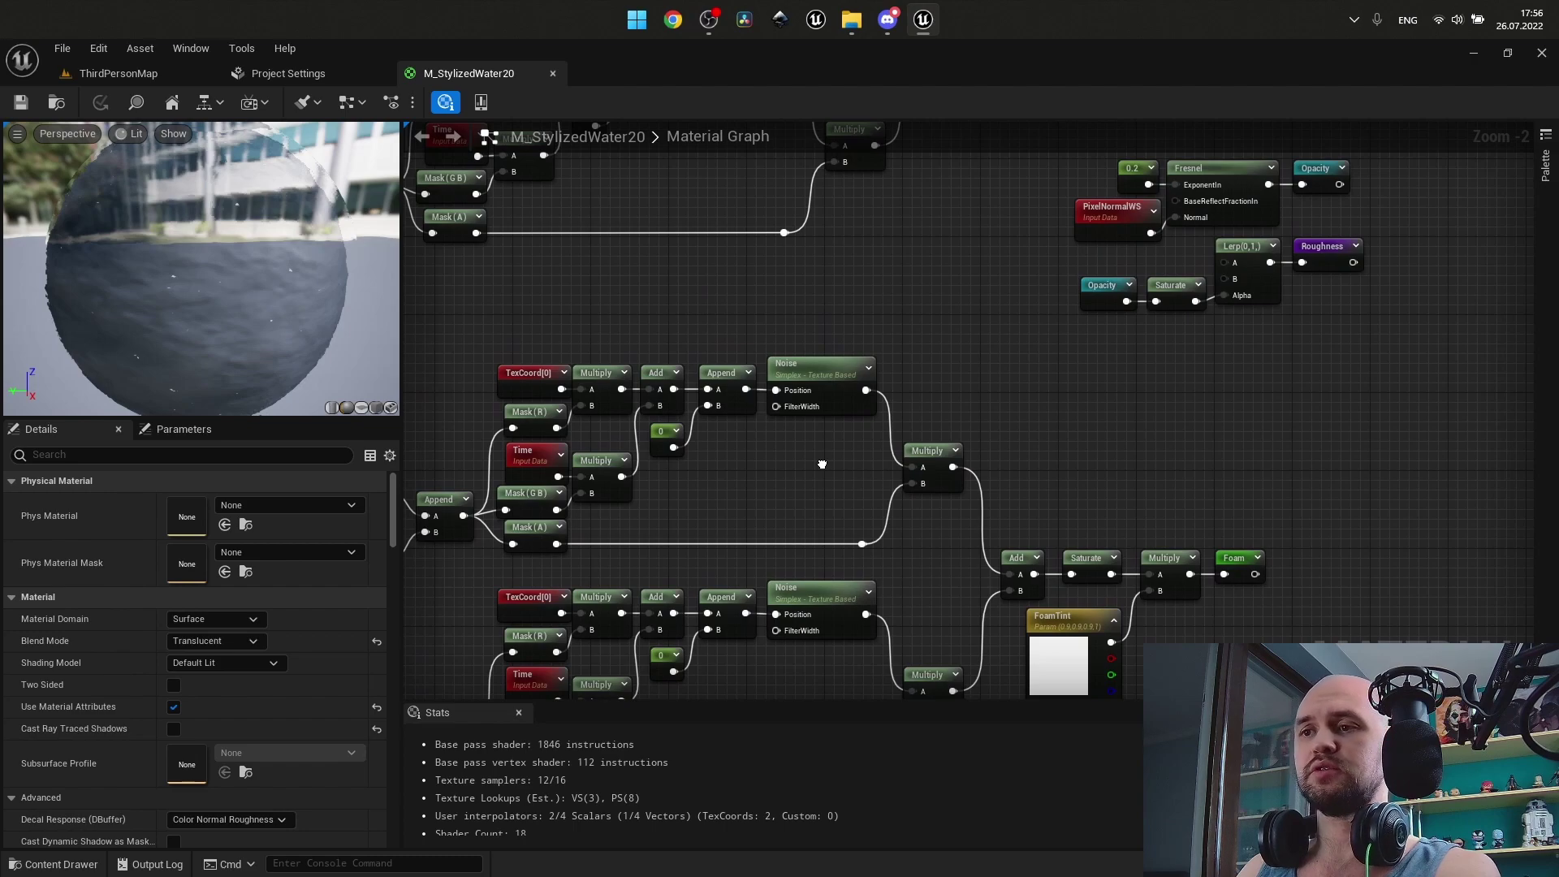
pyautogui.moveTo(822, 463); pyautogui.dragTo(874, 228, button='right')
pyautogui.moveTo(830, 402); pyautogui.dragTo(721, 101, button='right')
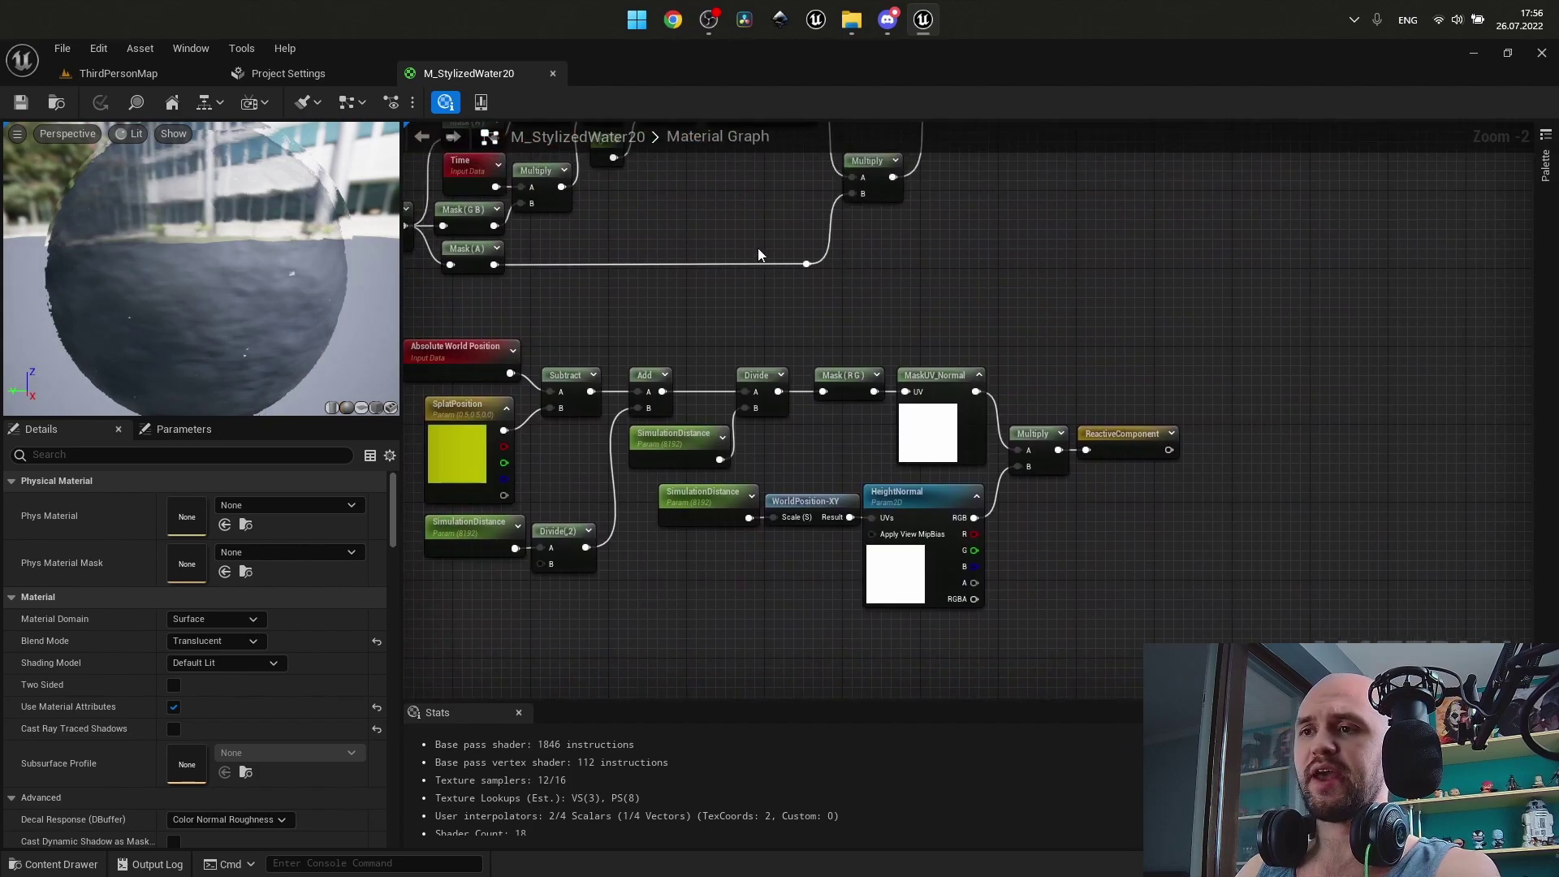
pyautogui.moveTo(855, 323); pyautogui.dragTo(942, 396, button='right')
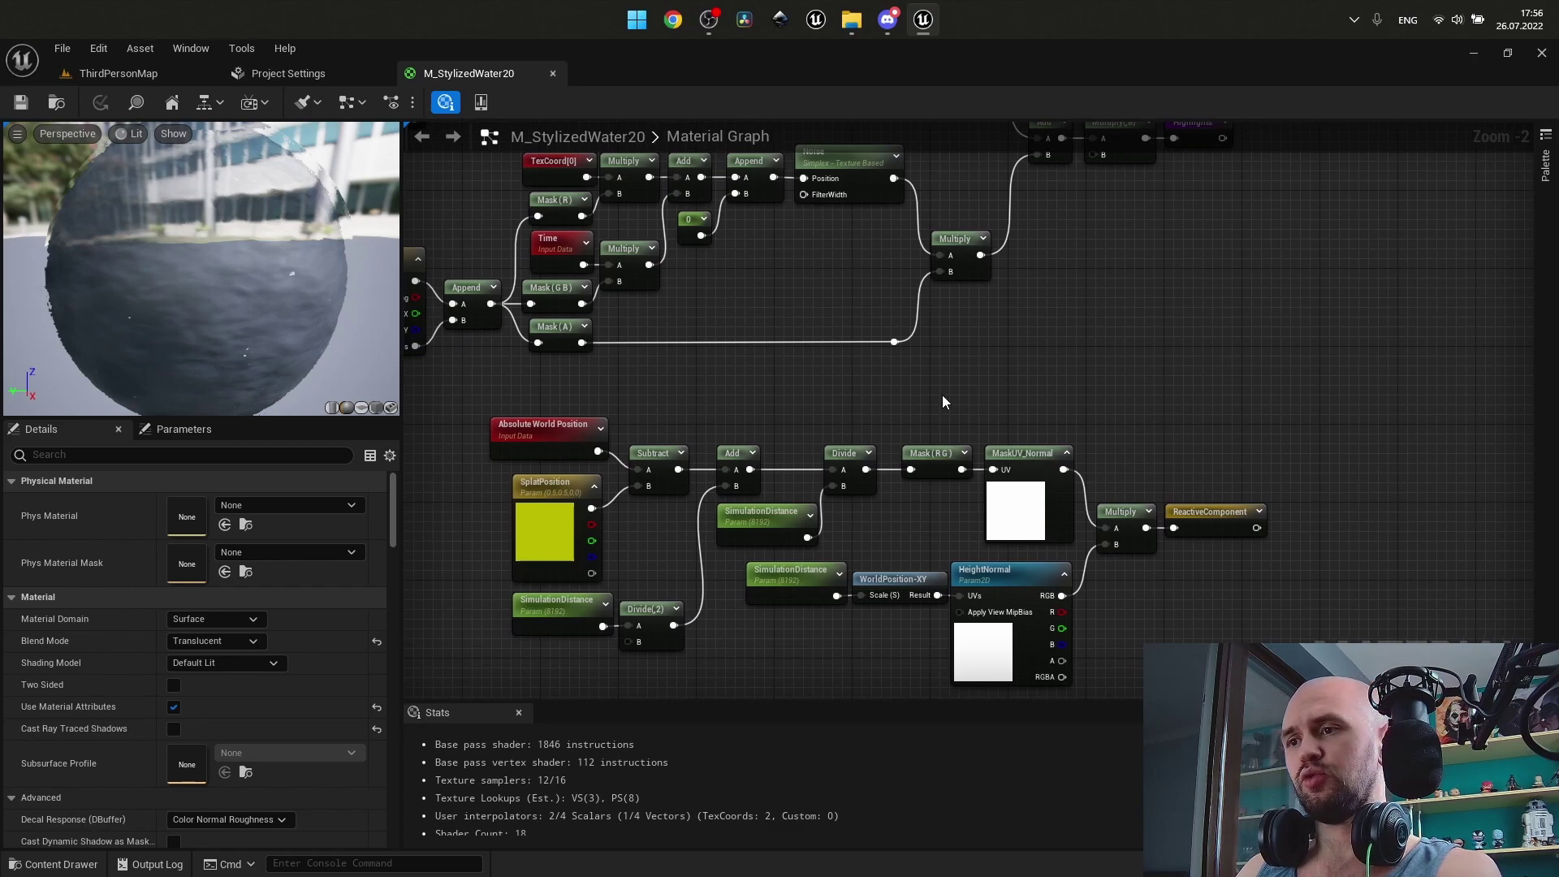
pyautogui.moveTo(509, 387); pyautogui.dragTo(1208, 640)
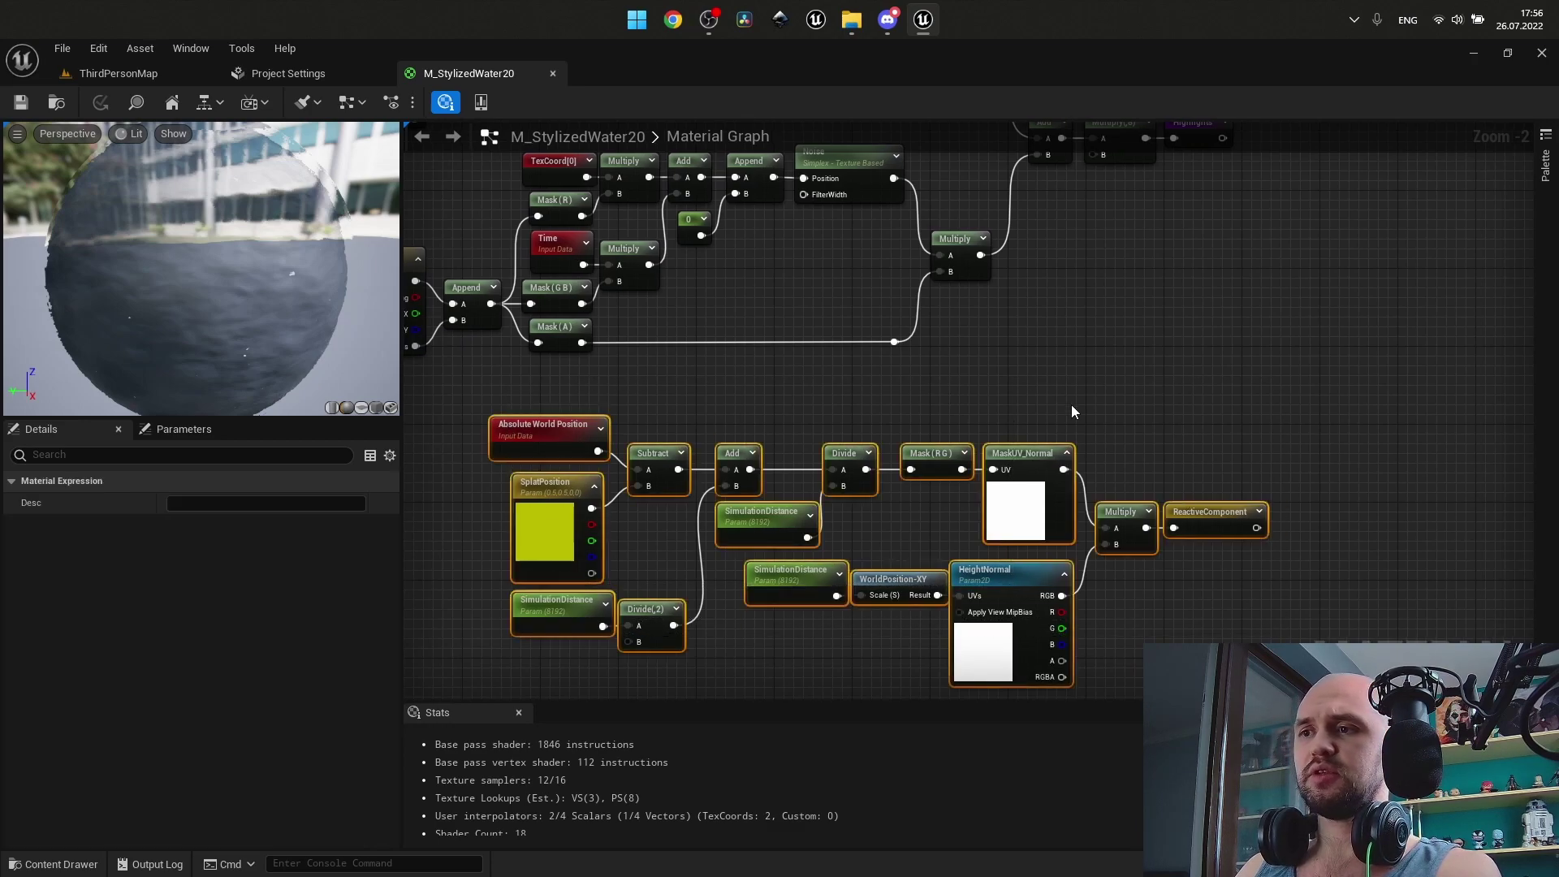
pyautogui.click(939, 385)
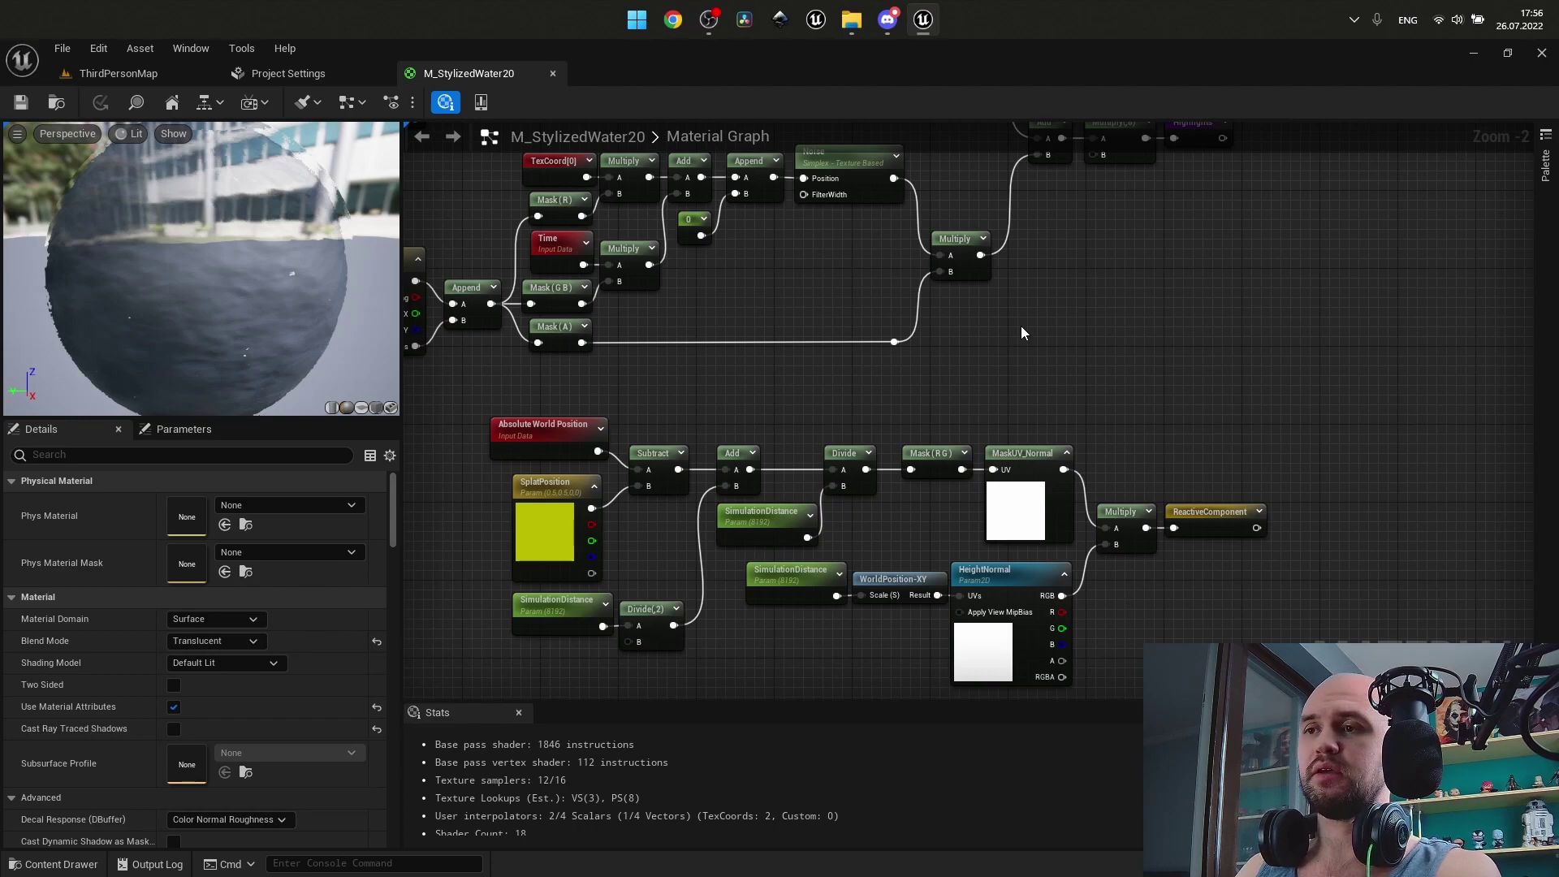
# Examine the Normals, Fresnel-based Opacity and Roughness node groups and the surrounding parts of the material graph.
pyautogui.moveTo(1020, 316); pyautogui.dragTo(930, 876, button='right')
pyautogui.moveTo(968, 467); pyautogui.dragTo(698, 876, button='right')
pyautogui.moveTo(819, 221); pyautogui.dragTo(668, 442, button='right')
pyautogui.scroll(-1, 717, 310)
pyautogui.moveTo(718, 310); pyautogui.dragTo(682, 79, button='right')
pyautogui.scroll(1, 915, 379)
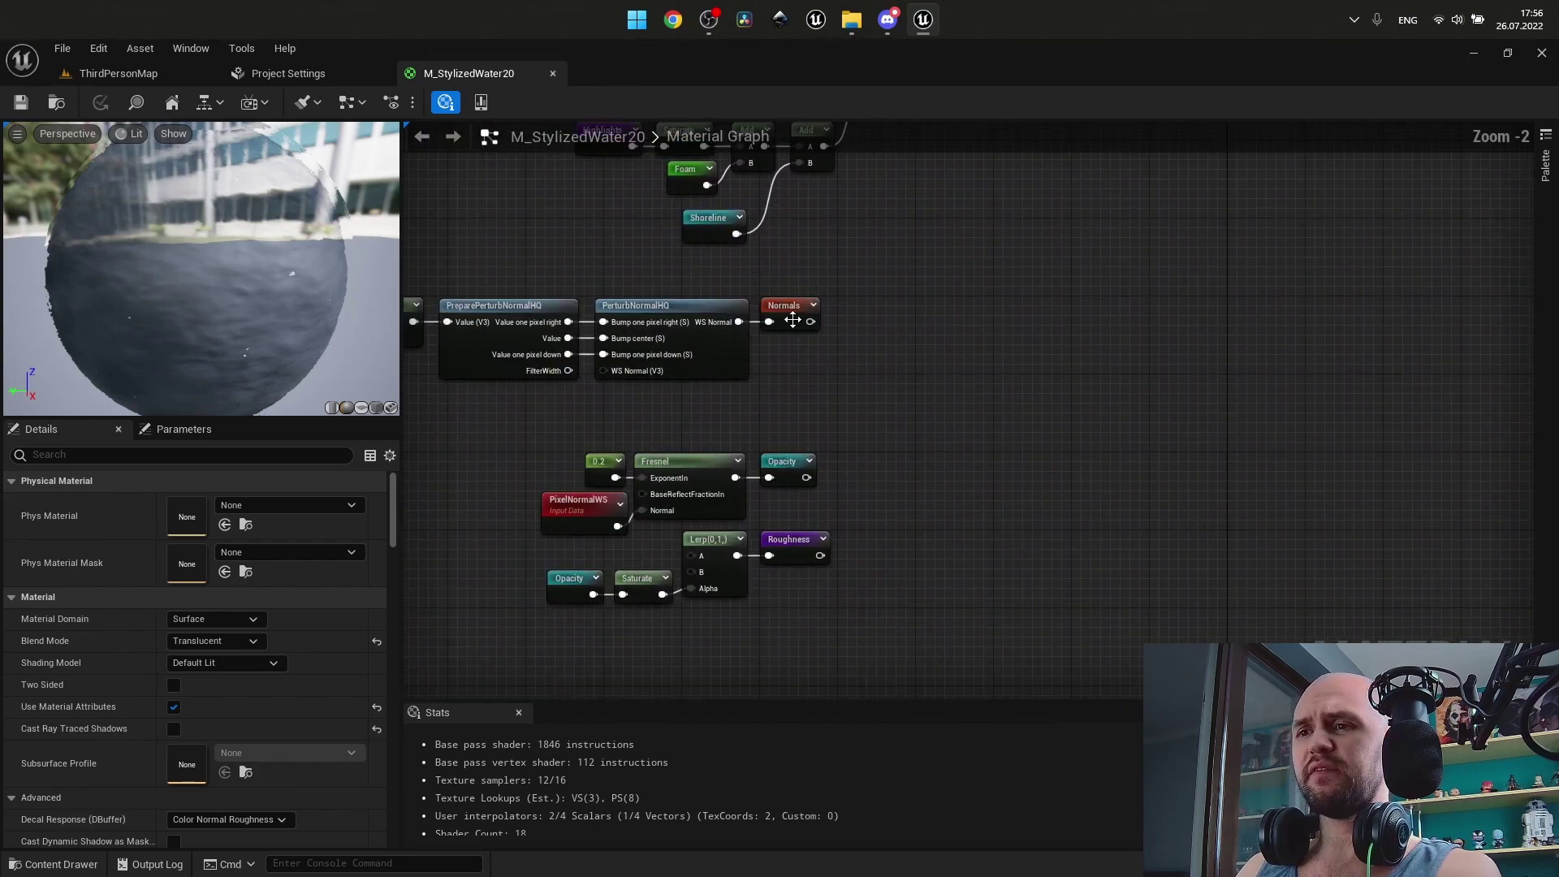
pyautogui.moveTo(914, 379); pyautogui.dragTo(1038, 715, button='right')
pyautogui.moveTo(1157, 587); pyautogui.dragTo(712, 363)
pyautogui.click(763, 370)
# Review the ShorelineNoise branch and the DistanceToNearestSurface shoreline chain, and check the material's blend mode.
pyautogui.moveTo(763, 369); pyautogui.dragTo(1288, 625, button='right')
pyautogui.scroll(2, 592, 650)
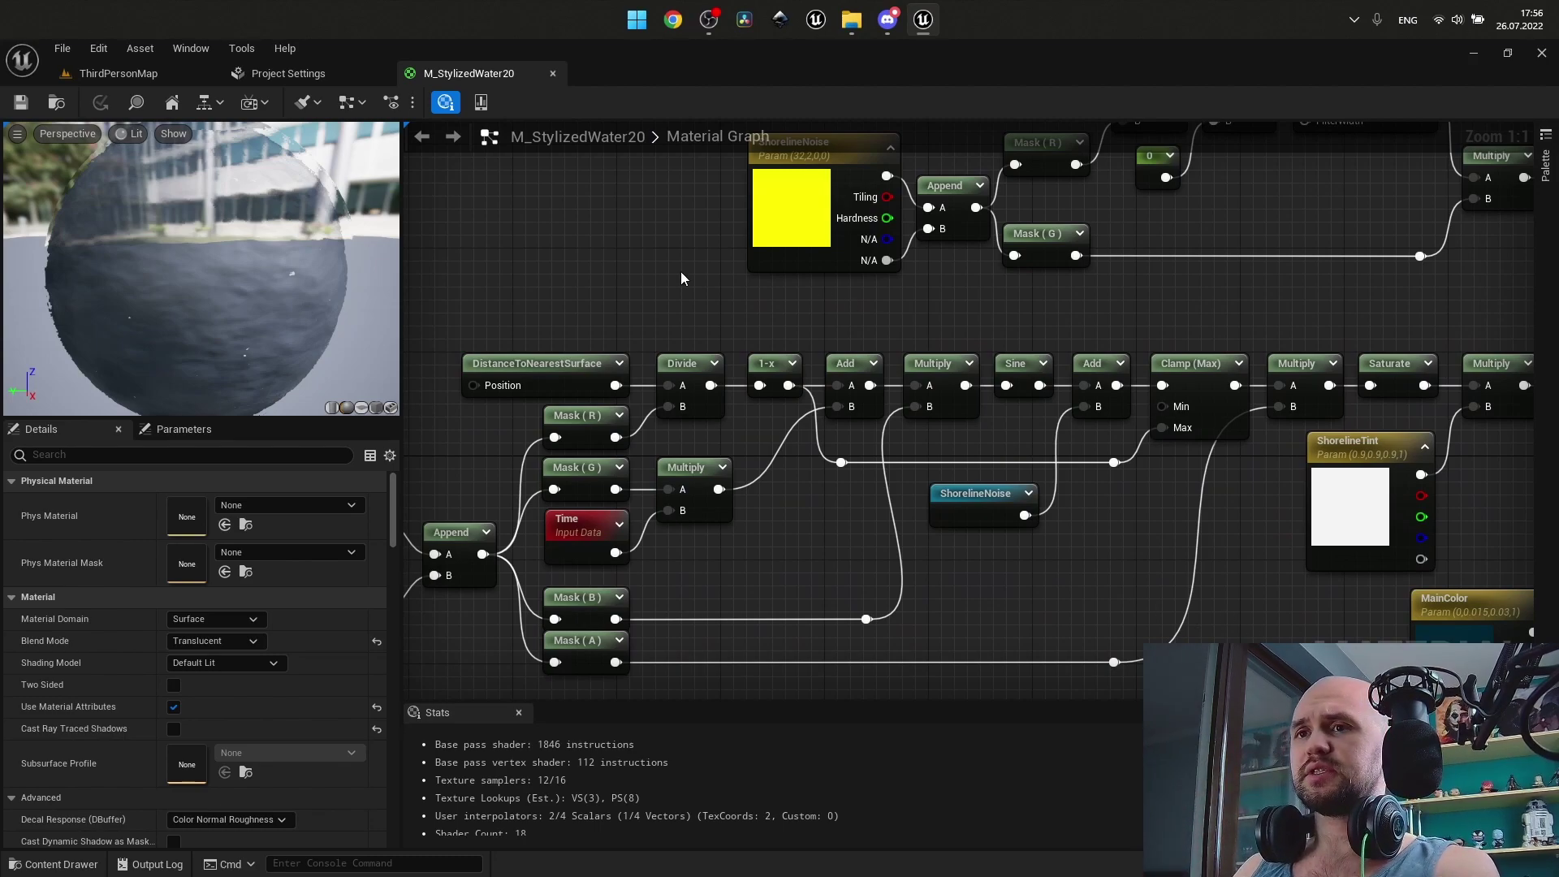
pyautogui.moveTo(681, 277); pyautogui.dragTo(683, 429, button='right')
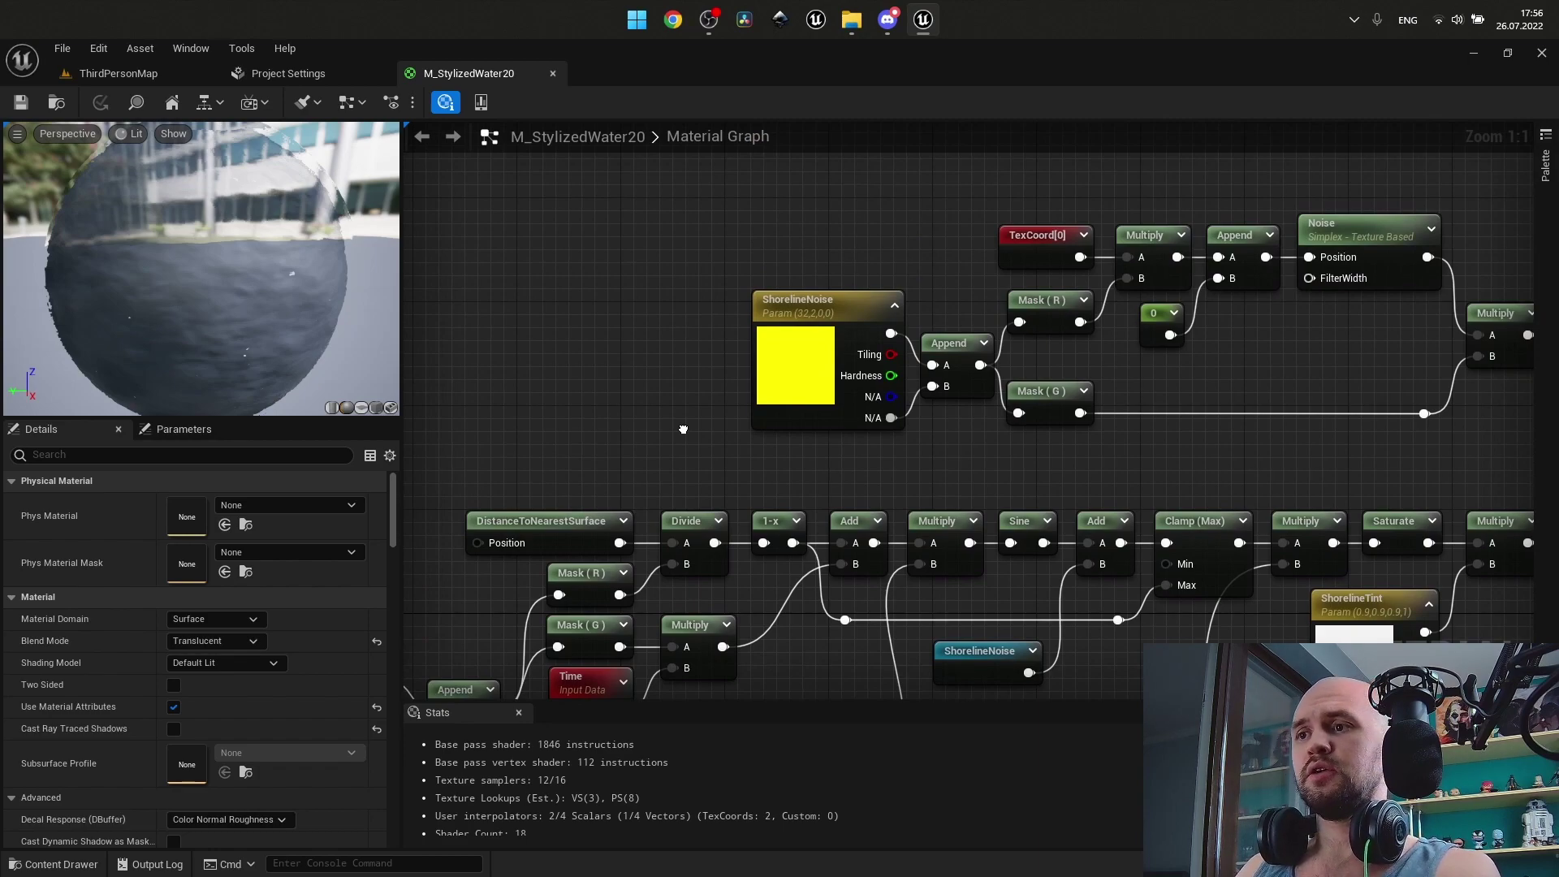
pyautogui.moveTo(683, 429); pyautogui.dragTo(548, 461, button='right')
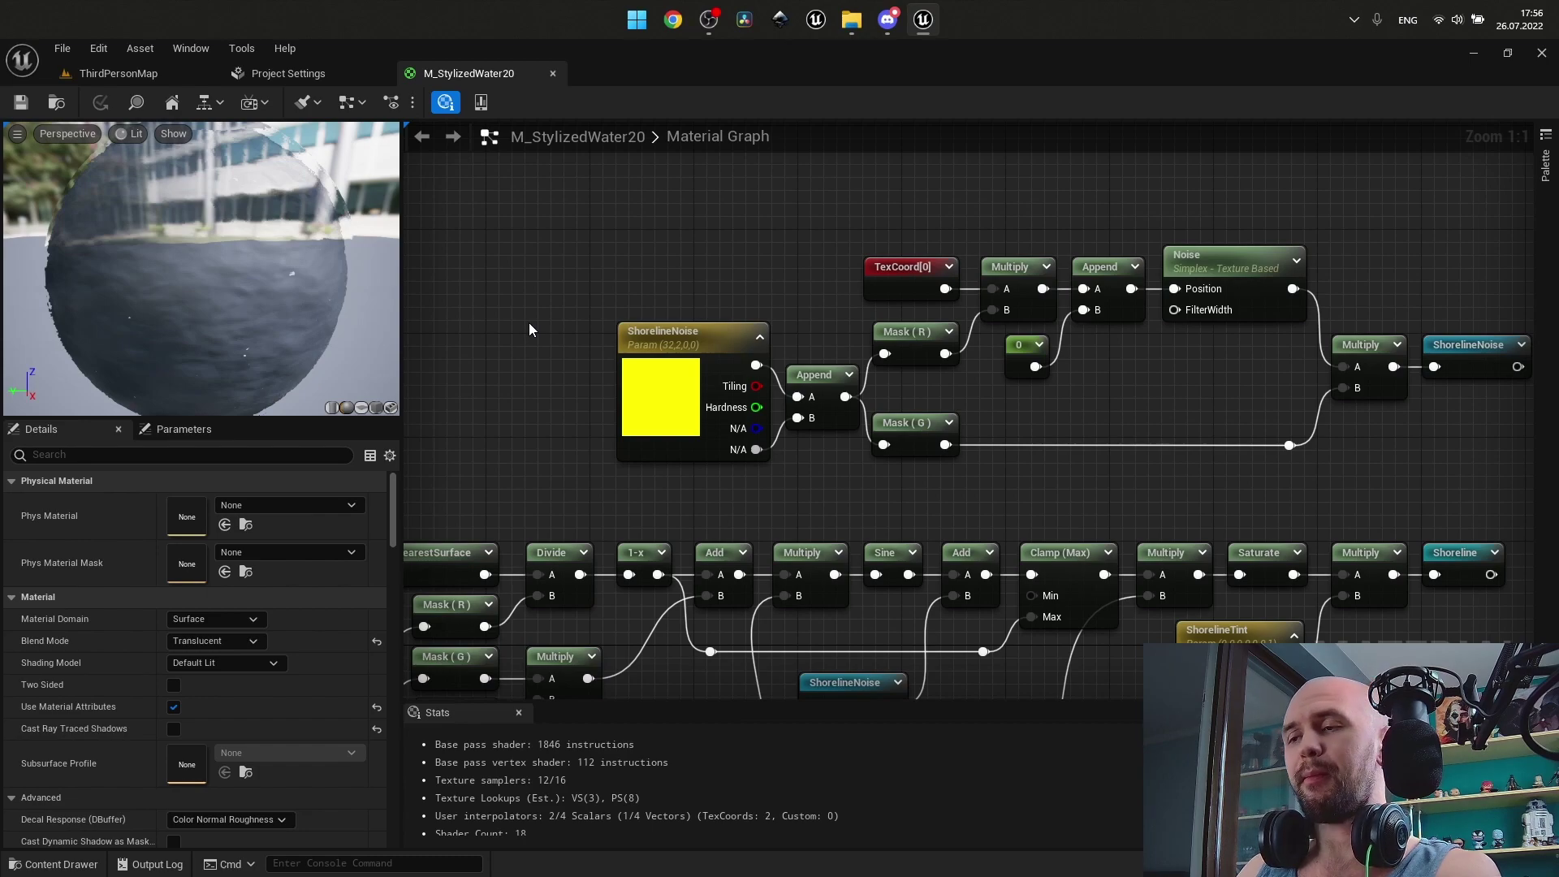
pyautogui.scroll(-1, 528, 328)
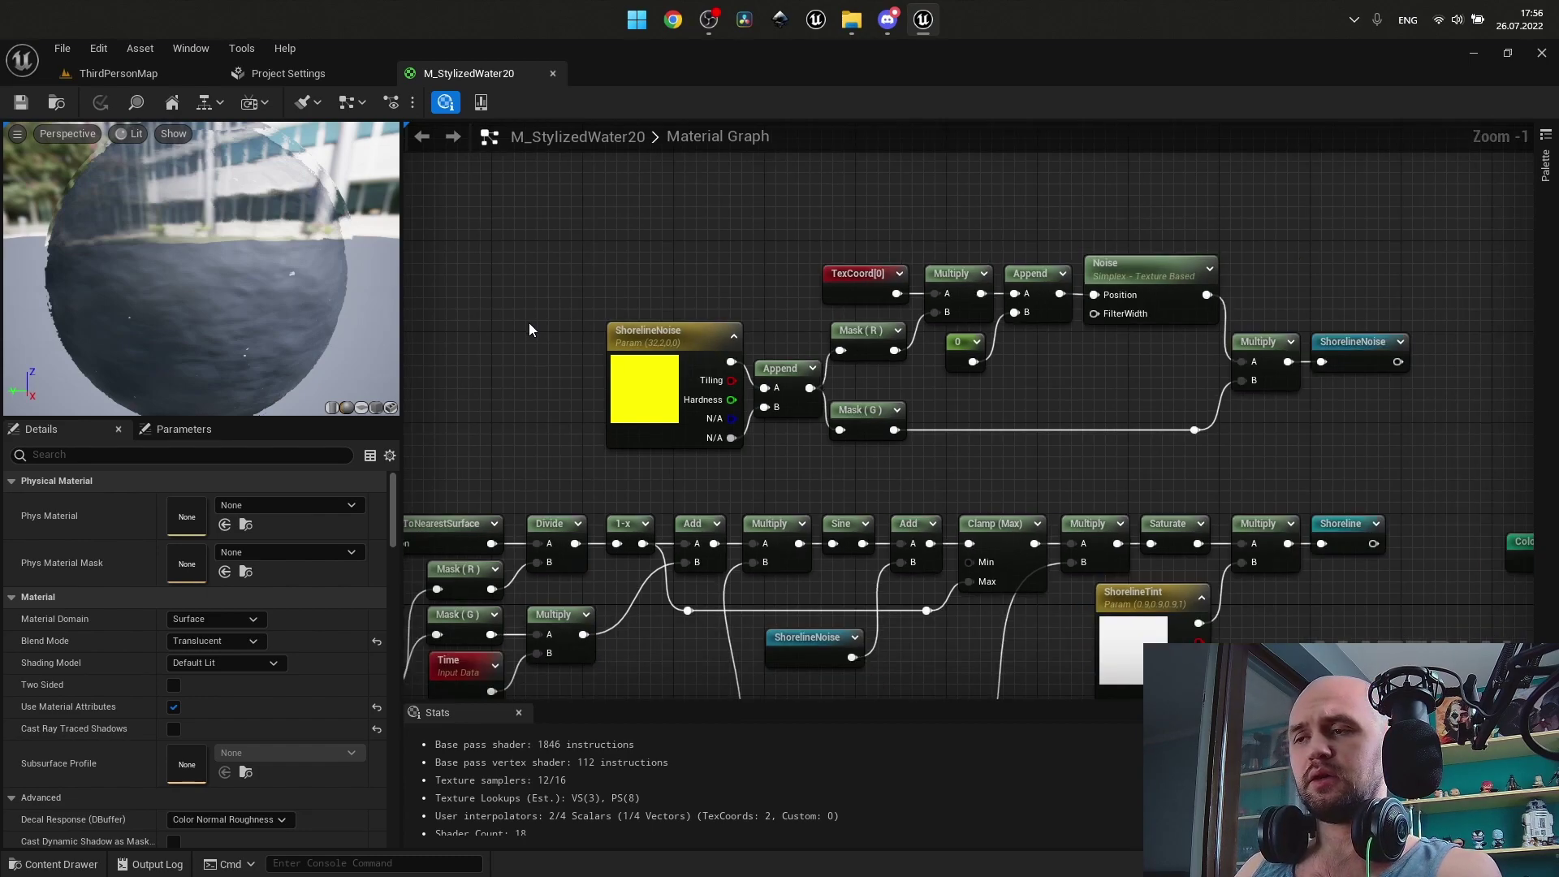
pyautogui.moveTo(479, 410); pyautogui.dragTo(707, 264, button='right')
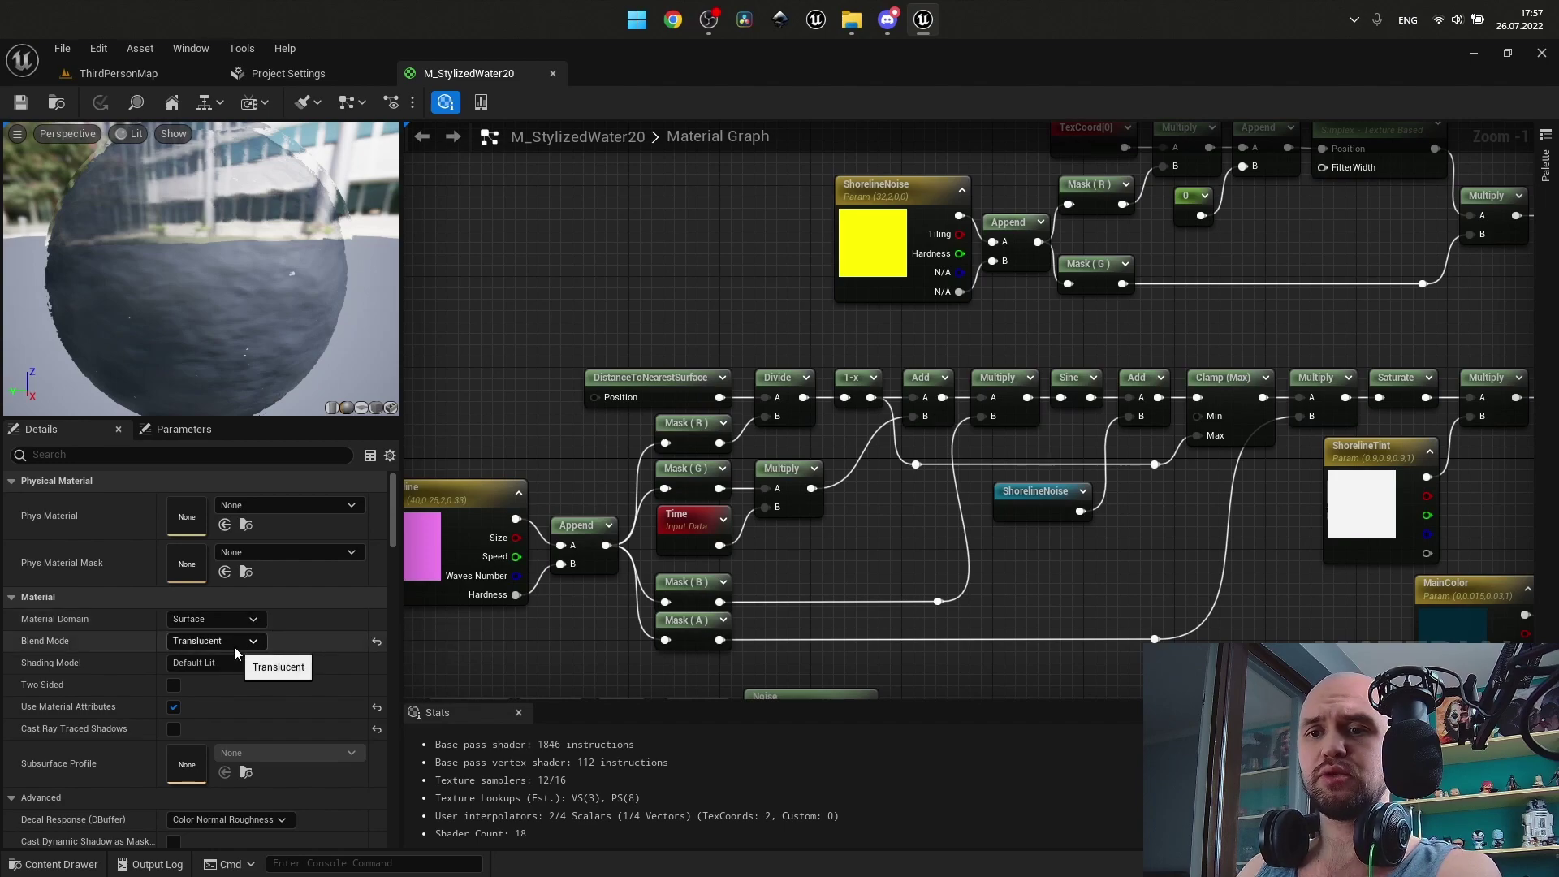
# Examine the Color, Roughness, Opacity, refraction and blended normal nodes connected to SetMaterialAttributes.
pyautogui.scroll(-1, 234, 646)
pyautogui.moveTo(1257, 342); pyautogui.dragTo(406, 314, button='right')
pyautogui.scroll(1, 741, 310)
pyautogui.moveTo(741, 309); pyautogui.dragTo(856, 214, button='right')
pyautogui.moveTo(607, 225); pyautogui.dragTo(1191, 540)
pyautogui.moveTo(1052, 505); pyautogui.dragTo(1386, 542, button='right')
pyautogui.click(765, 420)
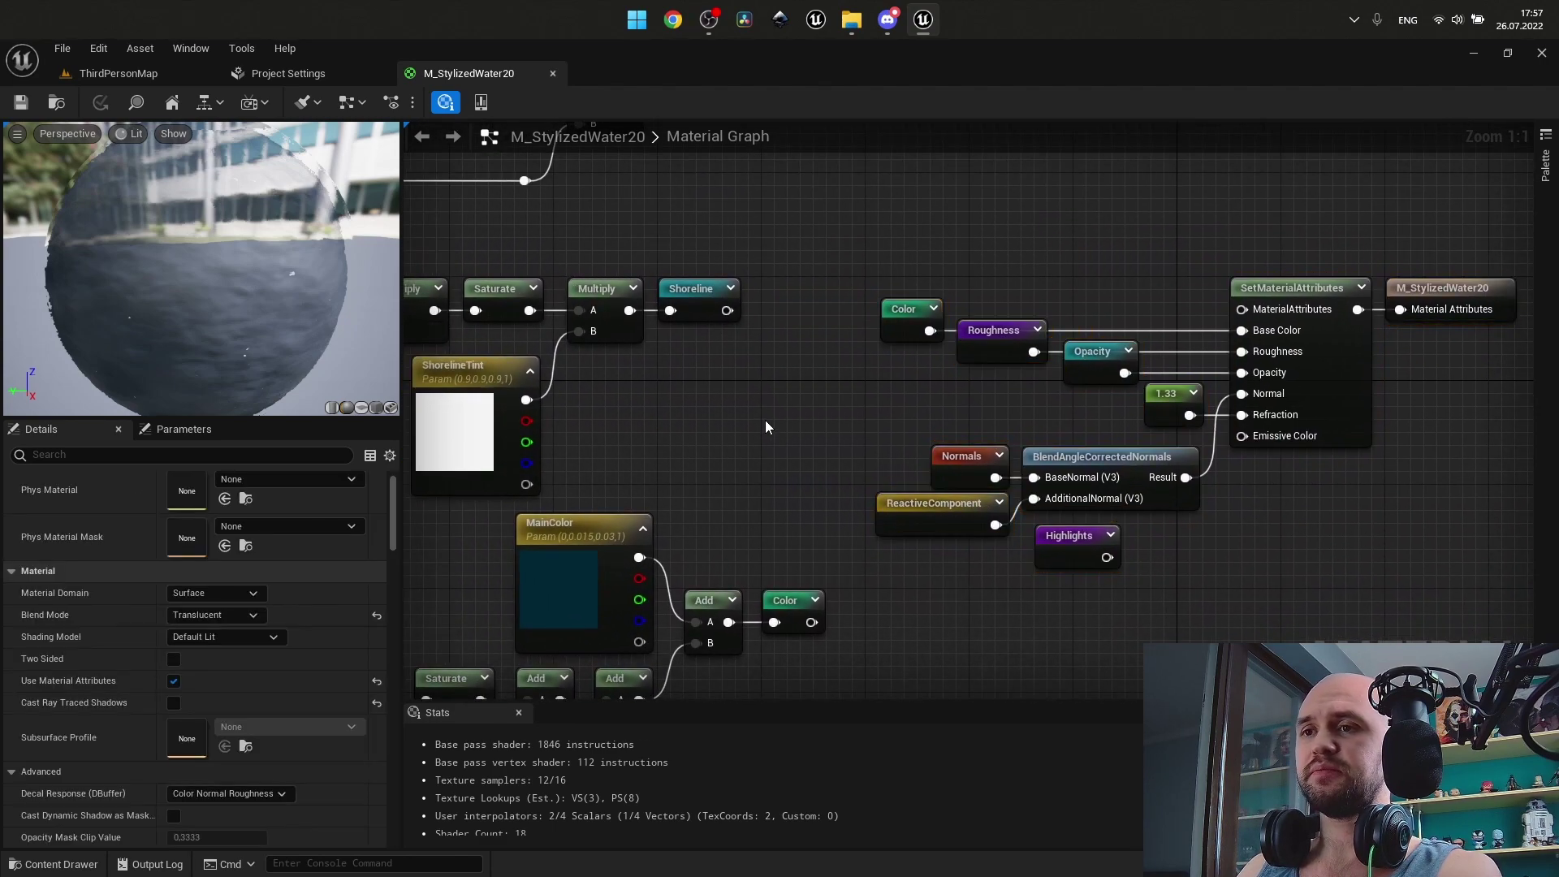
# Examine the Highlights node and the HighlightsBase and HighlightsAdd noise branches that build it.
pyautogui.moveTo(958, 371); pyautogui.dragTo(1213, 614, button='right')
pyautogui.moveTo(1031, 559); pyautogui.dragTo(948, 351)
pyautogui.moveTo(1091, 455); pyautogui.dragTo(1215, 260, button='right')
pyautogui.click(1204, 272)
pyautogui.scroll(-3, 1200, 276)
pyautogui.moveTo(1182, 393); pyautogui.dragTo(1472, 25, button='right')
pyautogui.moveTo(1328, 712); pyautogui.dragTo(1535, 122, button='right')
pyautogui.scroll(3, 687, 378)
pyautogui.moveTo(687, 385); pyautogui.dragTo(914, 698, button='right')
pyautogui.moveTo(1157, 543); pyautogui.dragTo(988, 449, button='right')
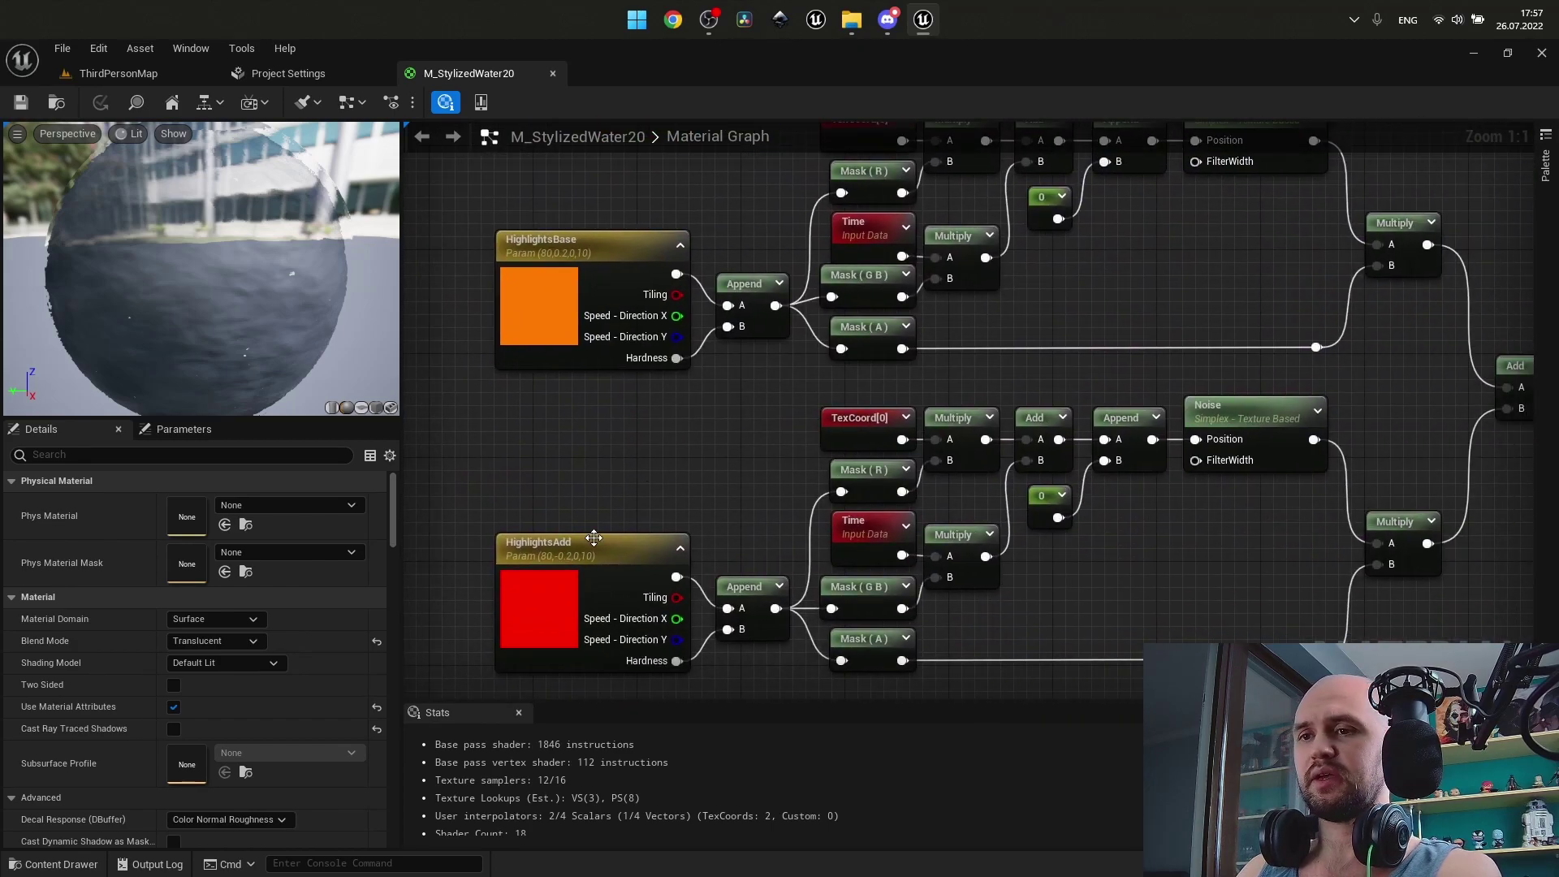
pyautogui.scroll(-3, 648, 463)
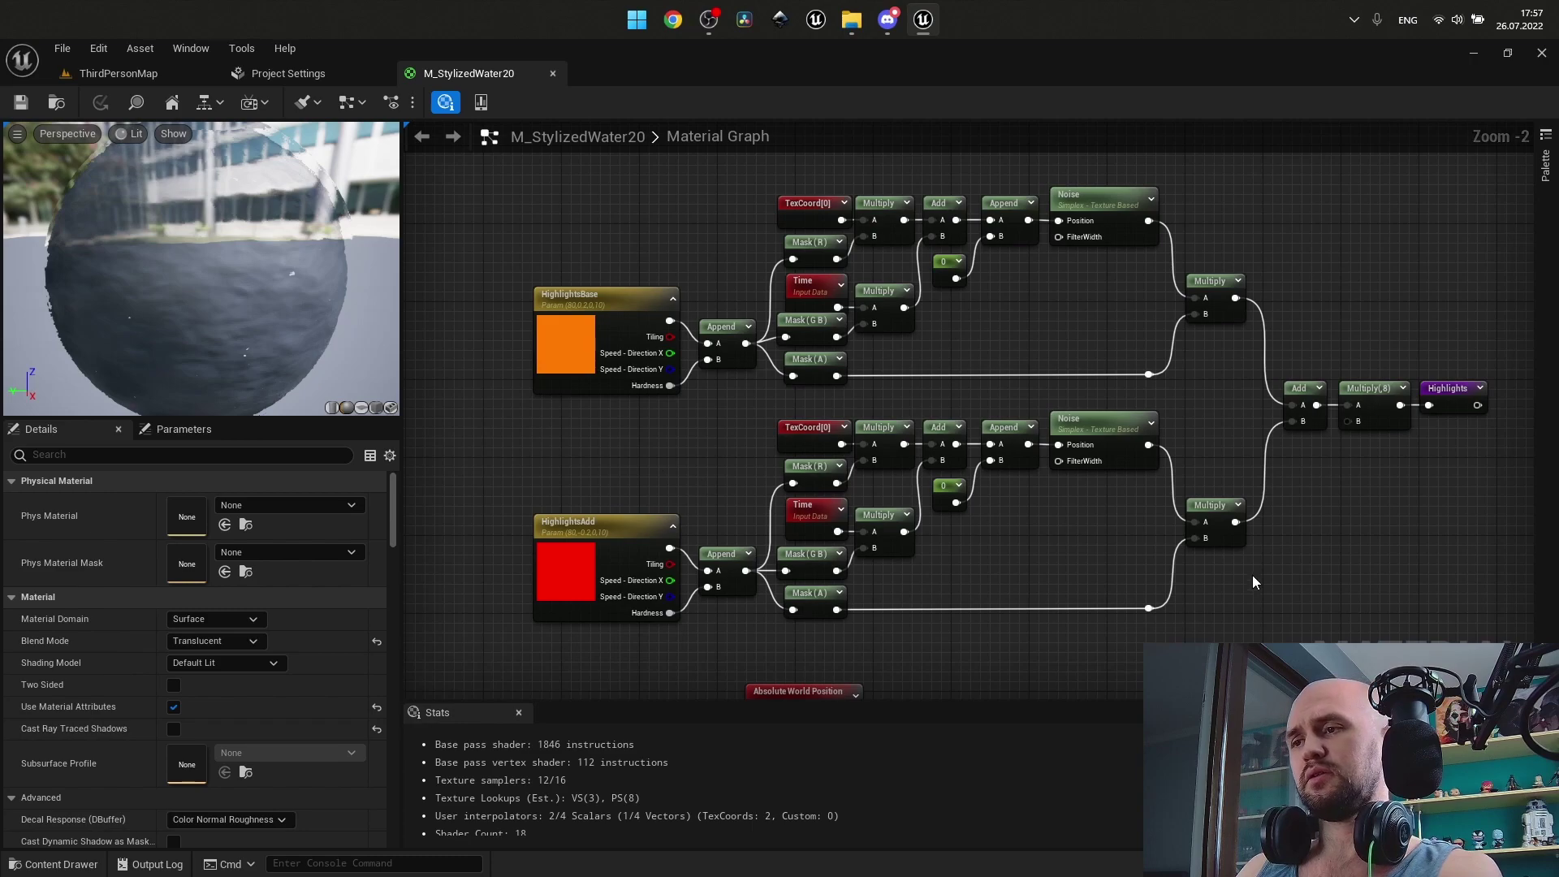
# Compare the repeated TexCoord, Time and Noise node groups in the graph by selecting each group, and clear the selection.
pyautogui.scroll(1, 1317, 602)
pyautogui.scroll(2, 751, 349)
pyautogui.moveTo(477, 302); pyautogui.dragTo(1240, 605)
pyautogui.moveTo(1095, 383); pyautogui.dragTo(1192, 697, button='right')
pyautogui.moveTo(544, 333); pyautogui.dragTo(1280, 617)
pyautogui.moveTo(1186, 443); pyautogui.dragTo(1070, 729, button='right')
pyautogui.moveTo(489, 256); pyautogui.dragTo(1194, 582)
pyautogui.click(980, 487)
# Examine the FoamBase and FoamAdd parameters and the noise nodes that they drive.
pyautogui.moveTo(765, 590); pyautogui.dragTo(1049, 331, button='right')
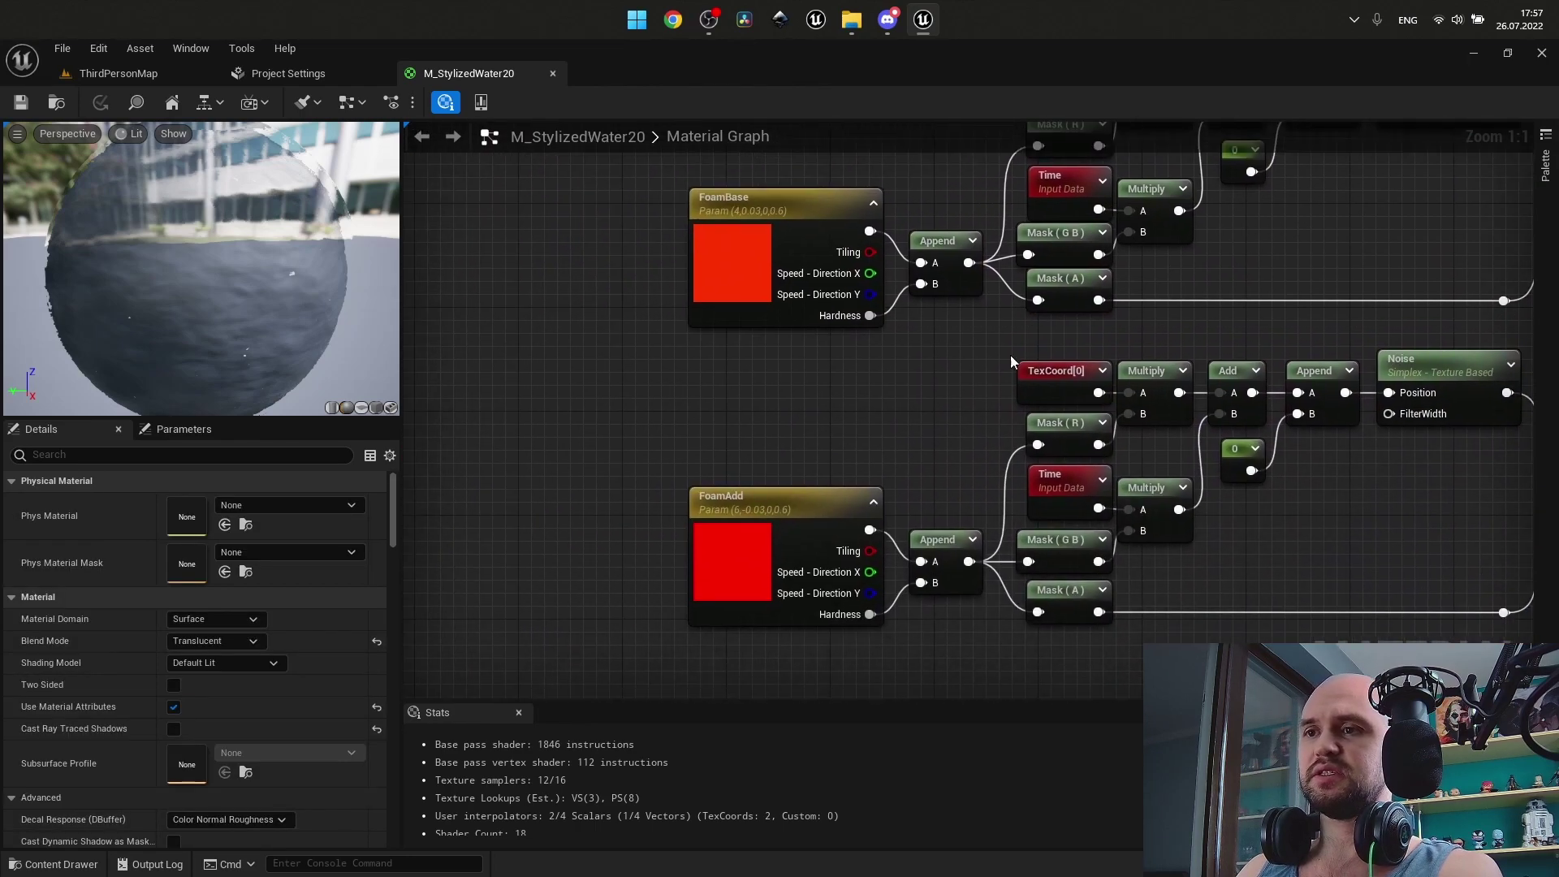
pyautogui.moveTo(737, 670); pyautogui.dragTo(684, 219)
pyautogui.moveTo(719, 412); pyautogui.dragTo(495, 555, button='right')
pyautogui.click(573, 536)
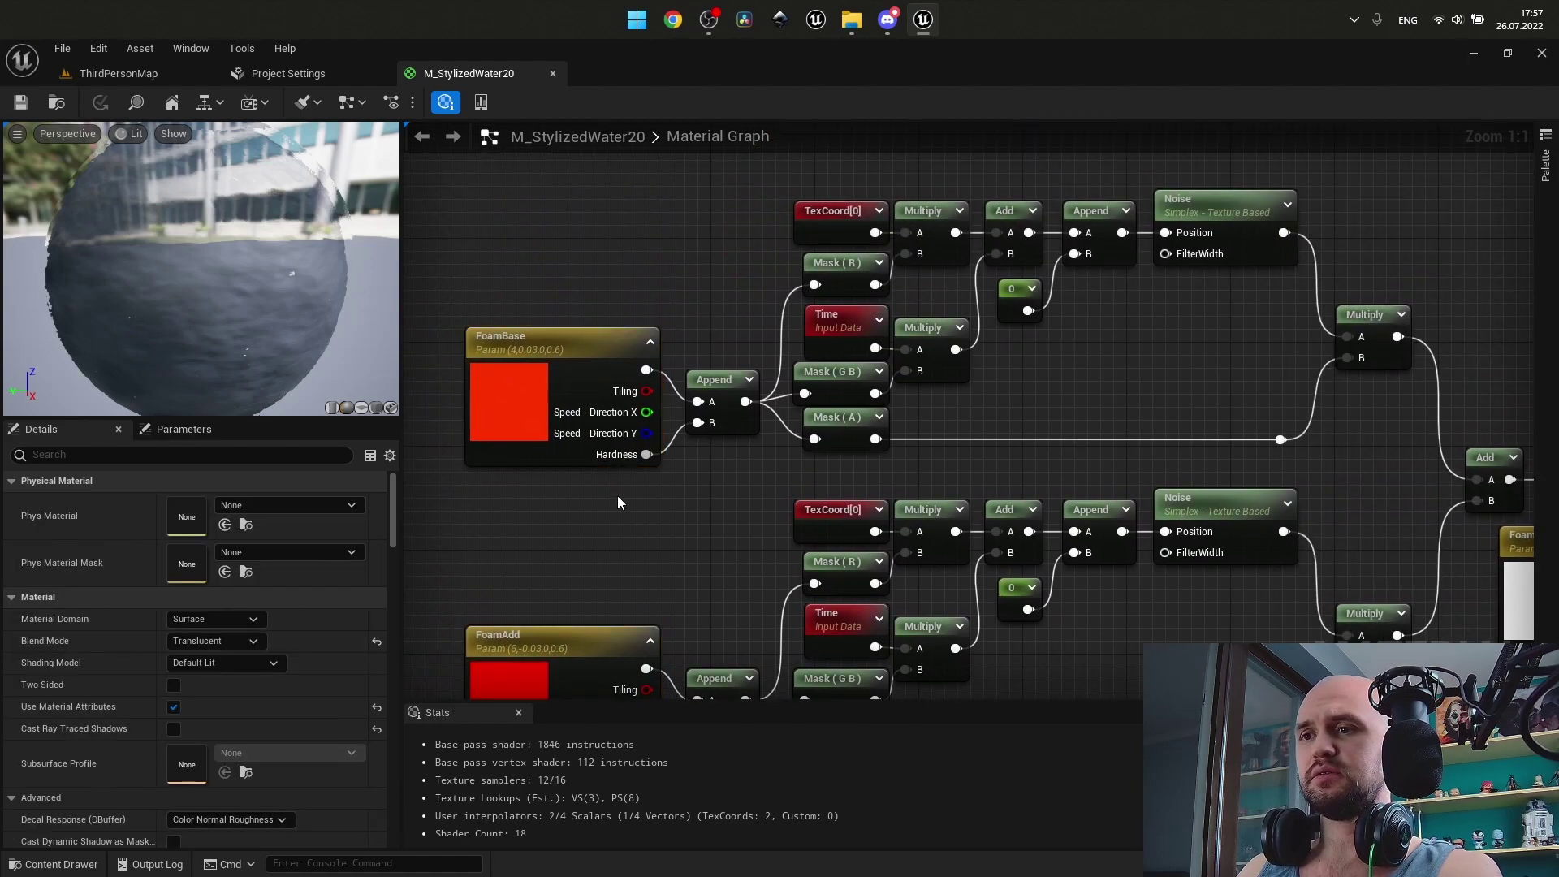
pyautogui.scroll(-1, 1036, 430)
pyautogui.moveTo(1054, 412); pyautogui.dragTo(990, 469, button='right')
pyautogui.moveTo(522, 248); pyautogui.dragTo(1225, 518)
pyautogui.click(1010, 409)
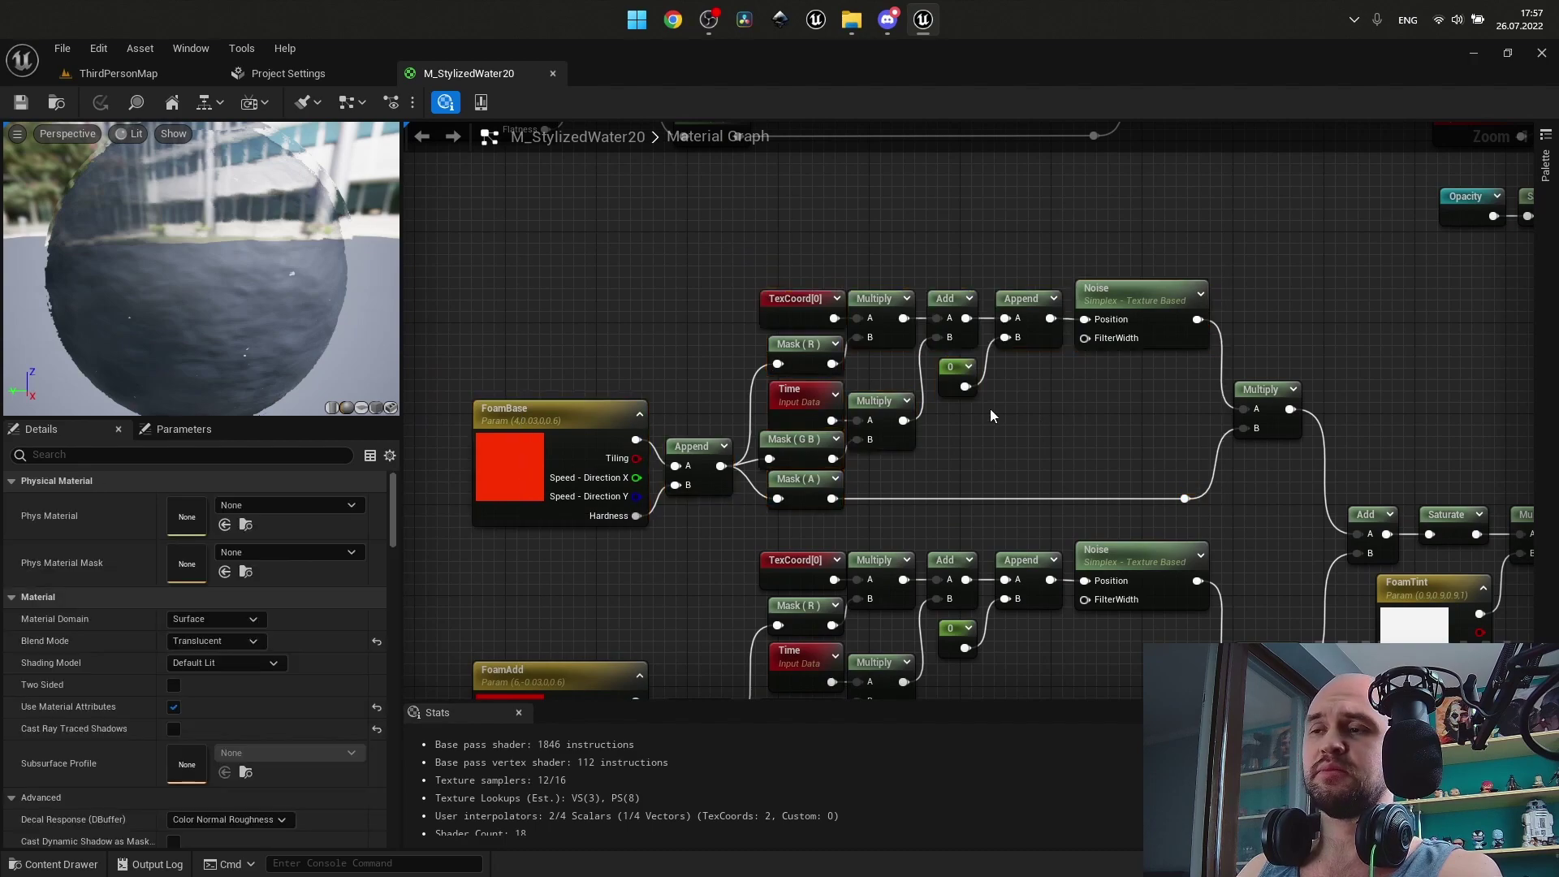
# Check the Tangent Space Normal option in the material's advanced settings.
pyautogui.scroll(-3, 986, 453)
pyautogui.moveTo(981, 453); pyautogui.dragTo(1158, 352, button='right')
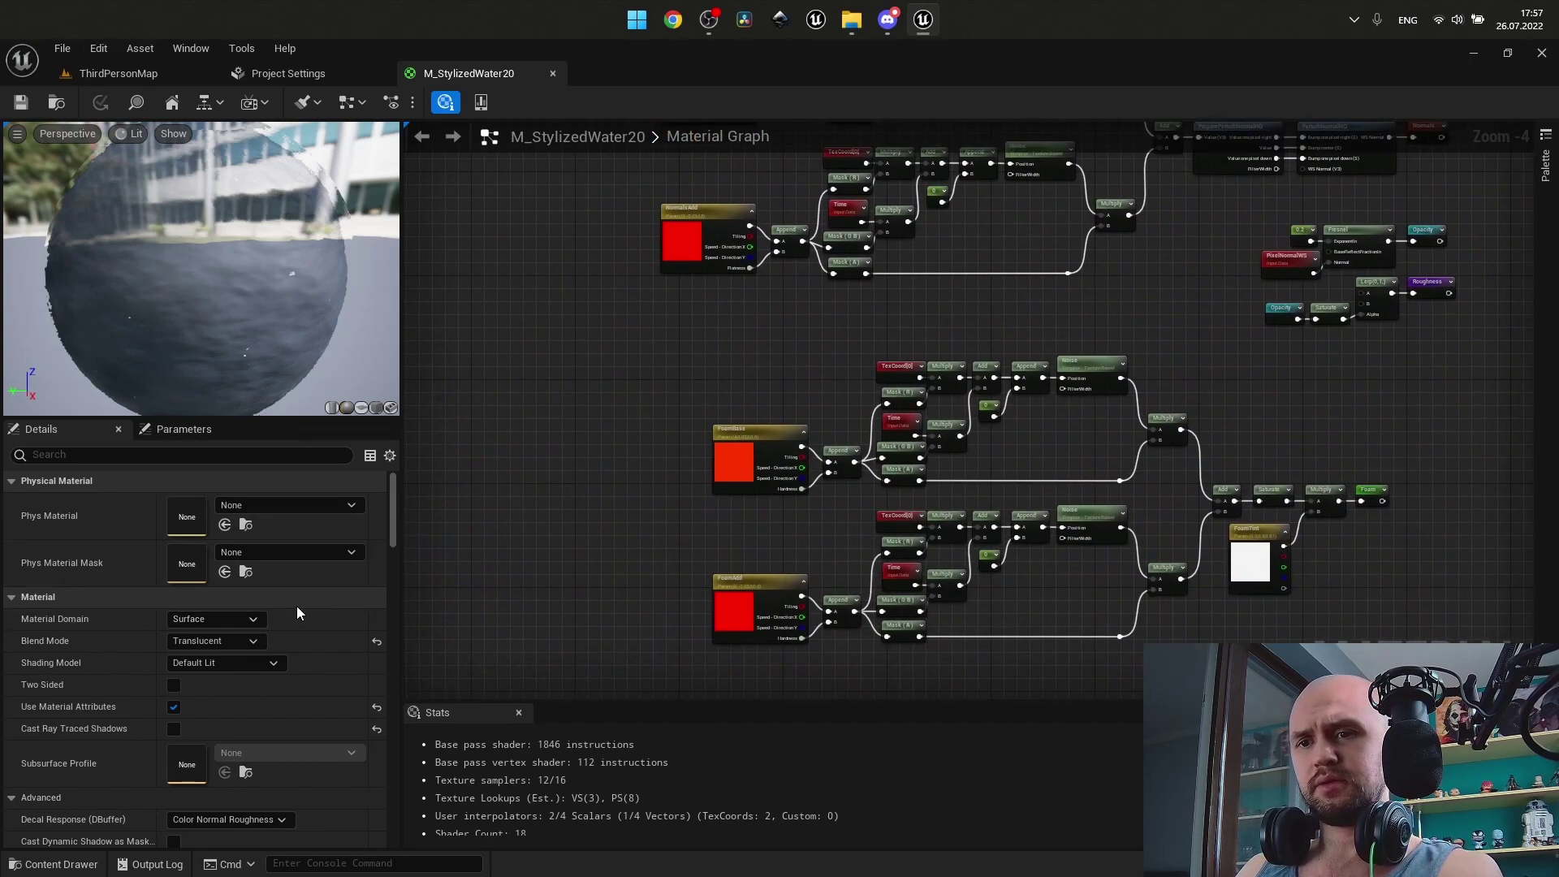
pyautogui.scroll(-2, 296, 606)
pyautogui.scroll(-10, 296, 606)
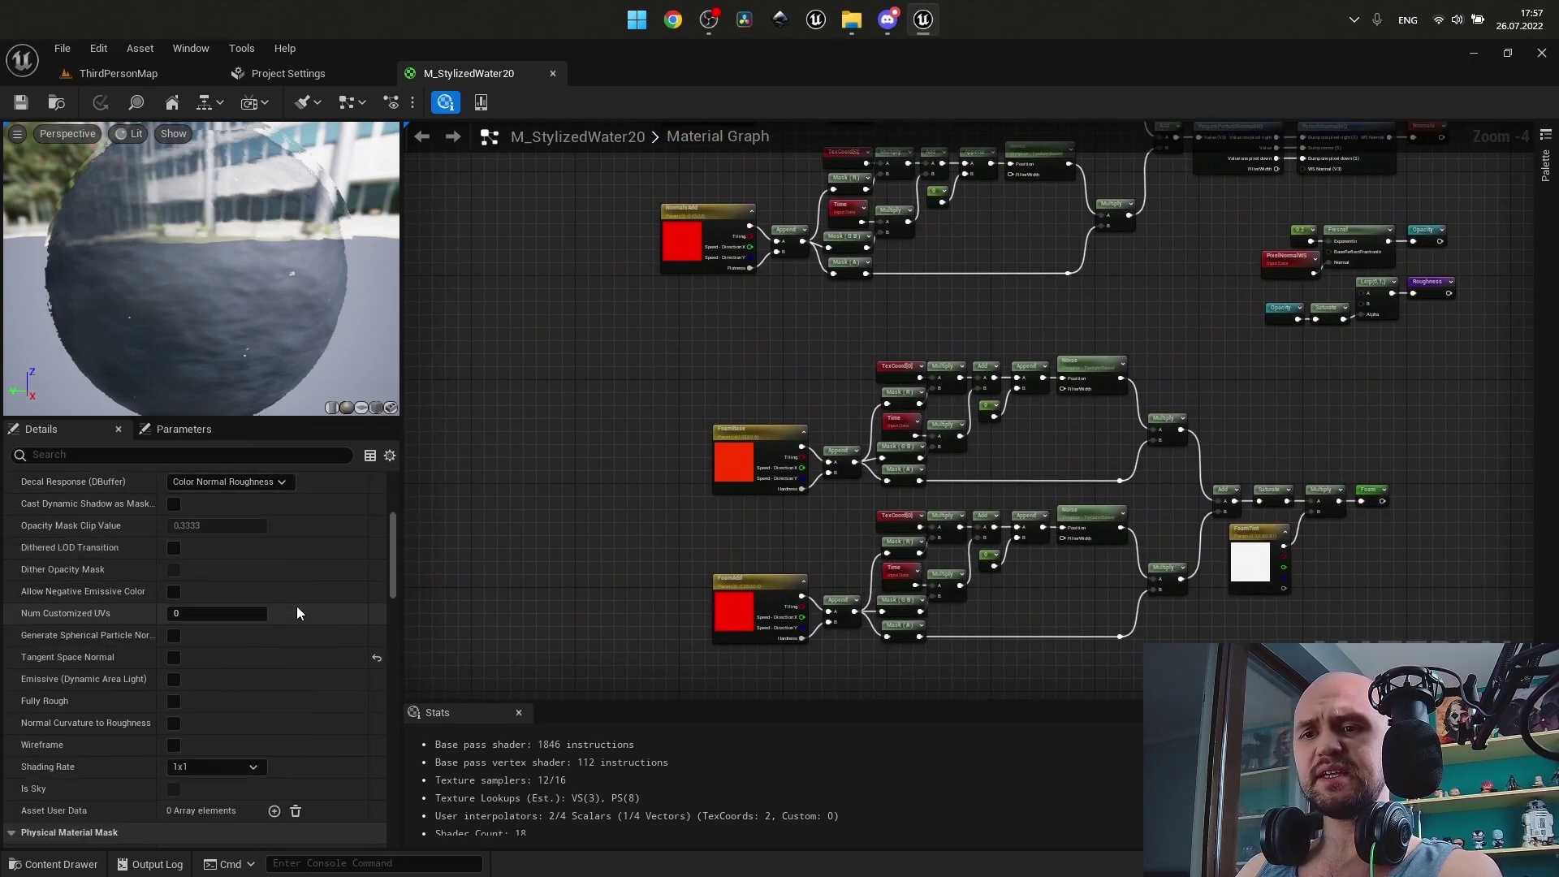
pyautogui.moveTo(41, 581)
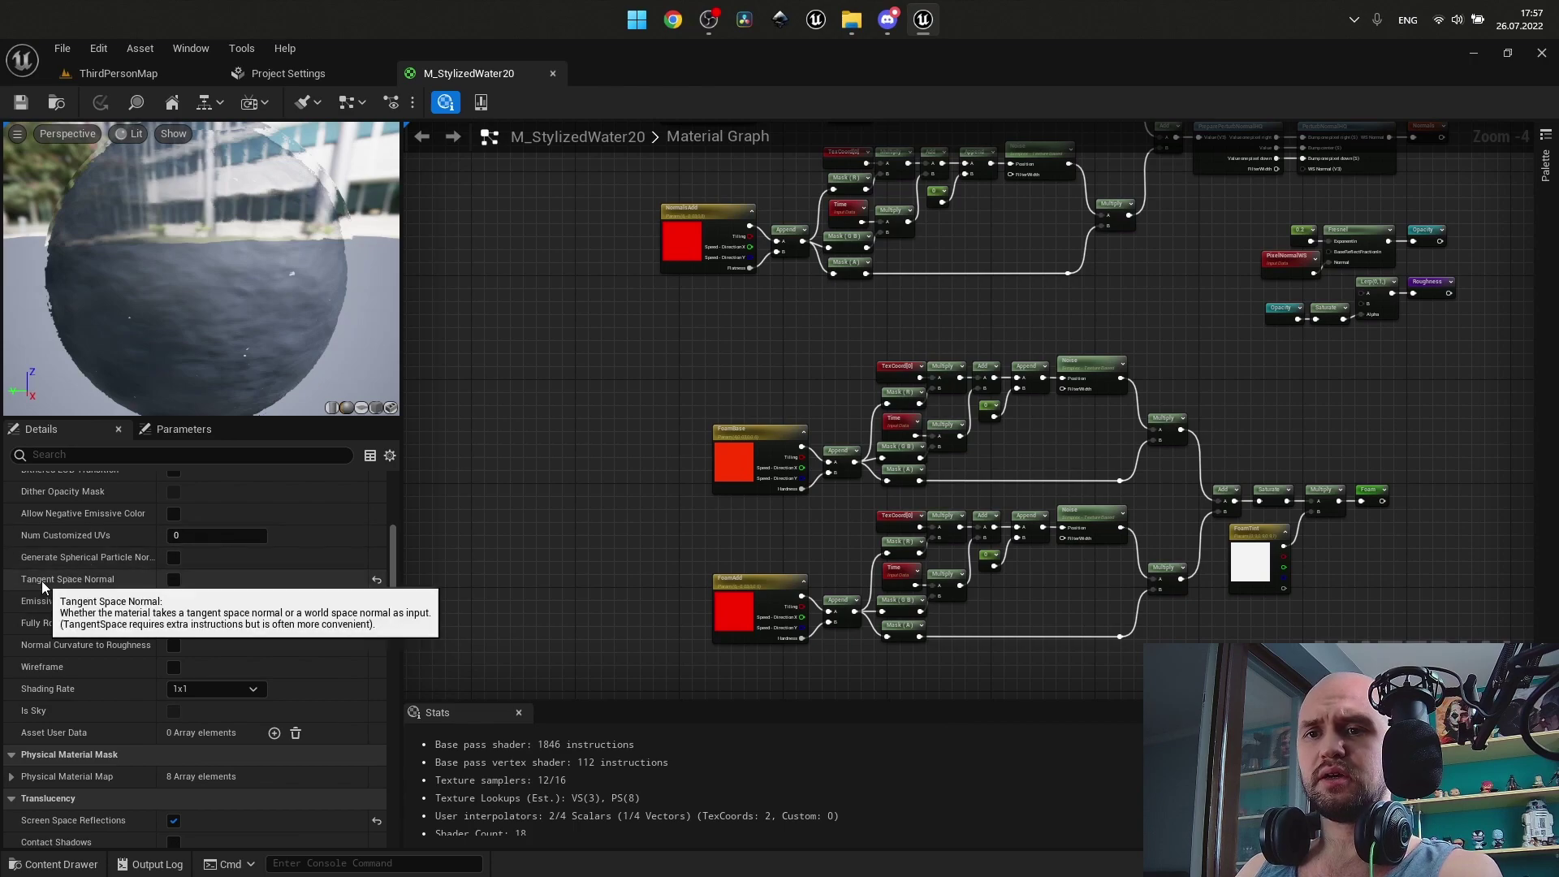
# Examine the PreparePerturbNormalHQ and PerturbNormalHQ nodes that feed Normals, and clear their selection.
pyautogui.moveTo(767, 481); pyautogui.dragTo(578, 676, button='right')
pyautogui.scroll(3, 749, 505)
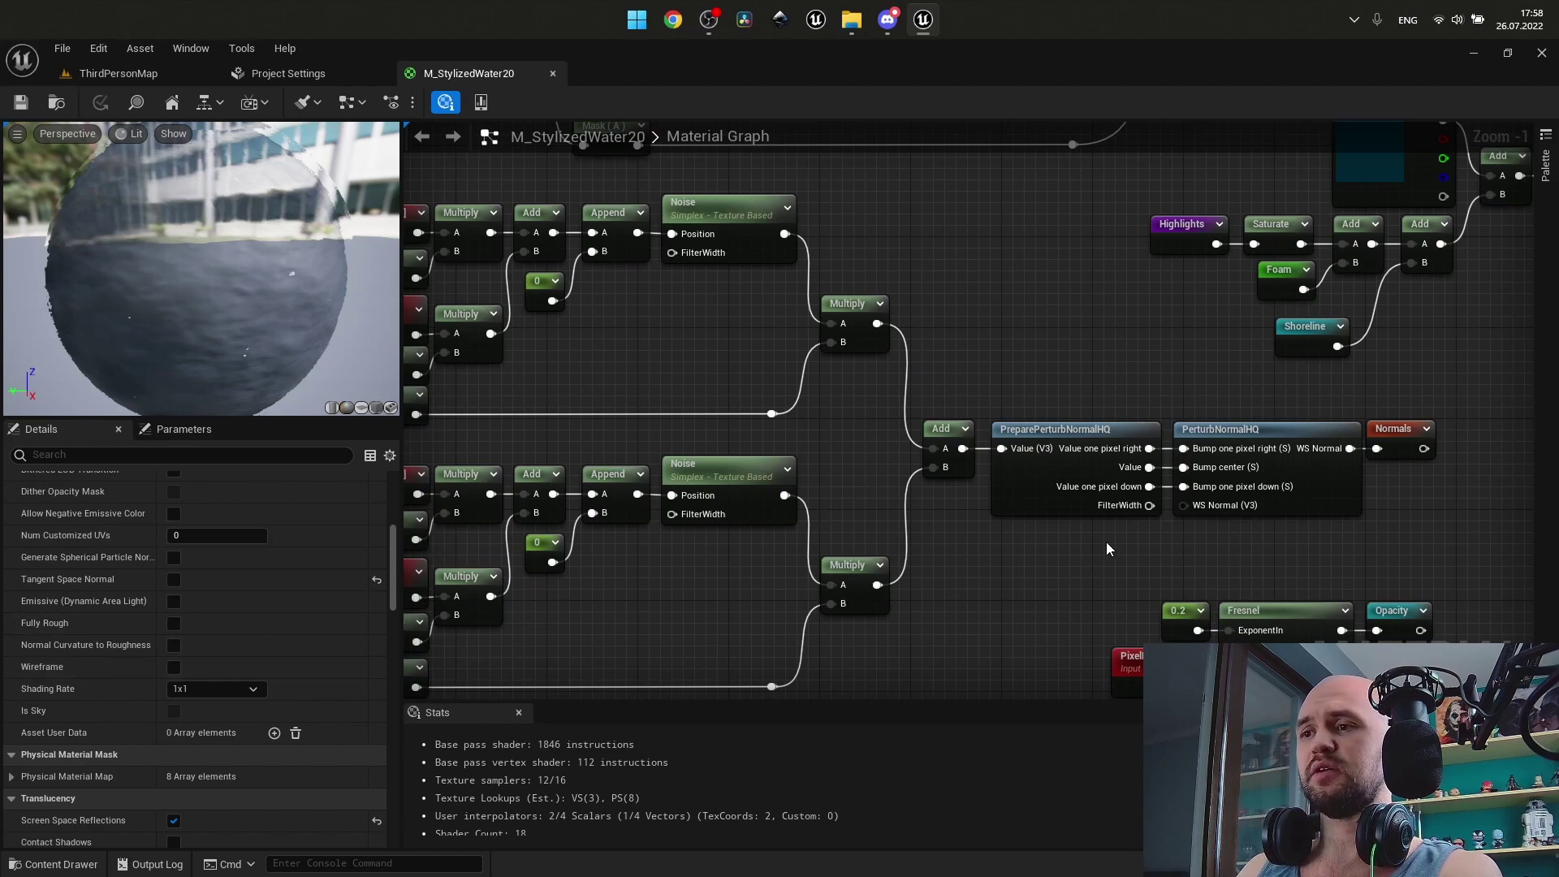
pyautogui.moveTo(1031, 370); pyautogui.dragTo(1254, 539)
pyautogui.scroll(1, 1255, 539)
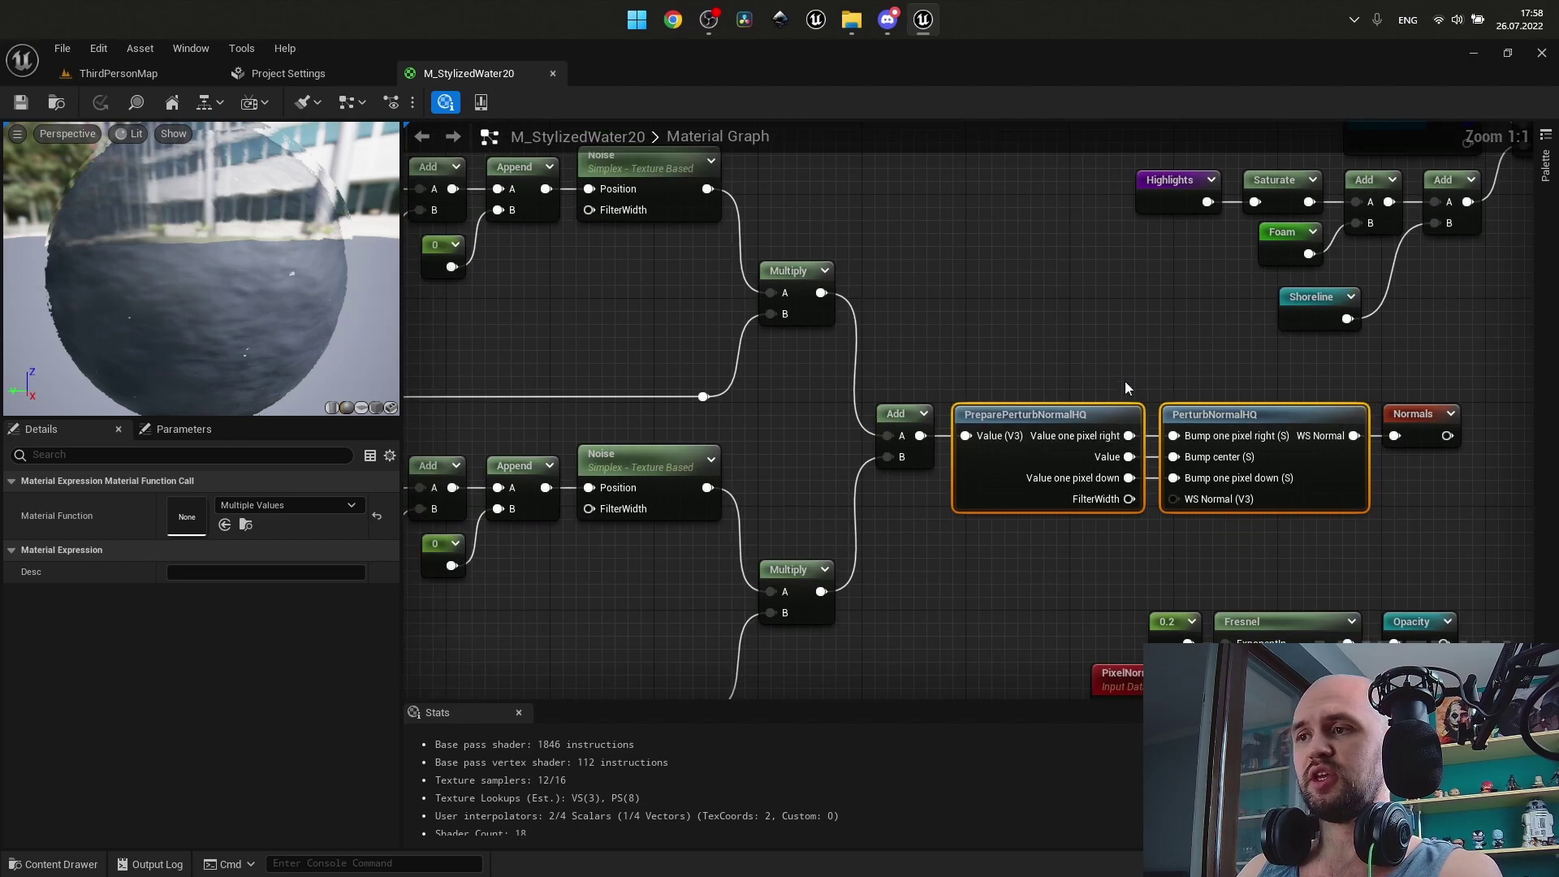
pyautogui.click(904, 565)
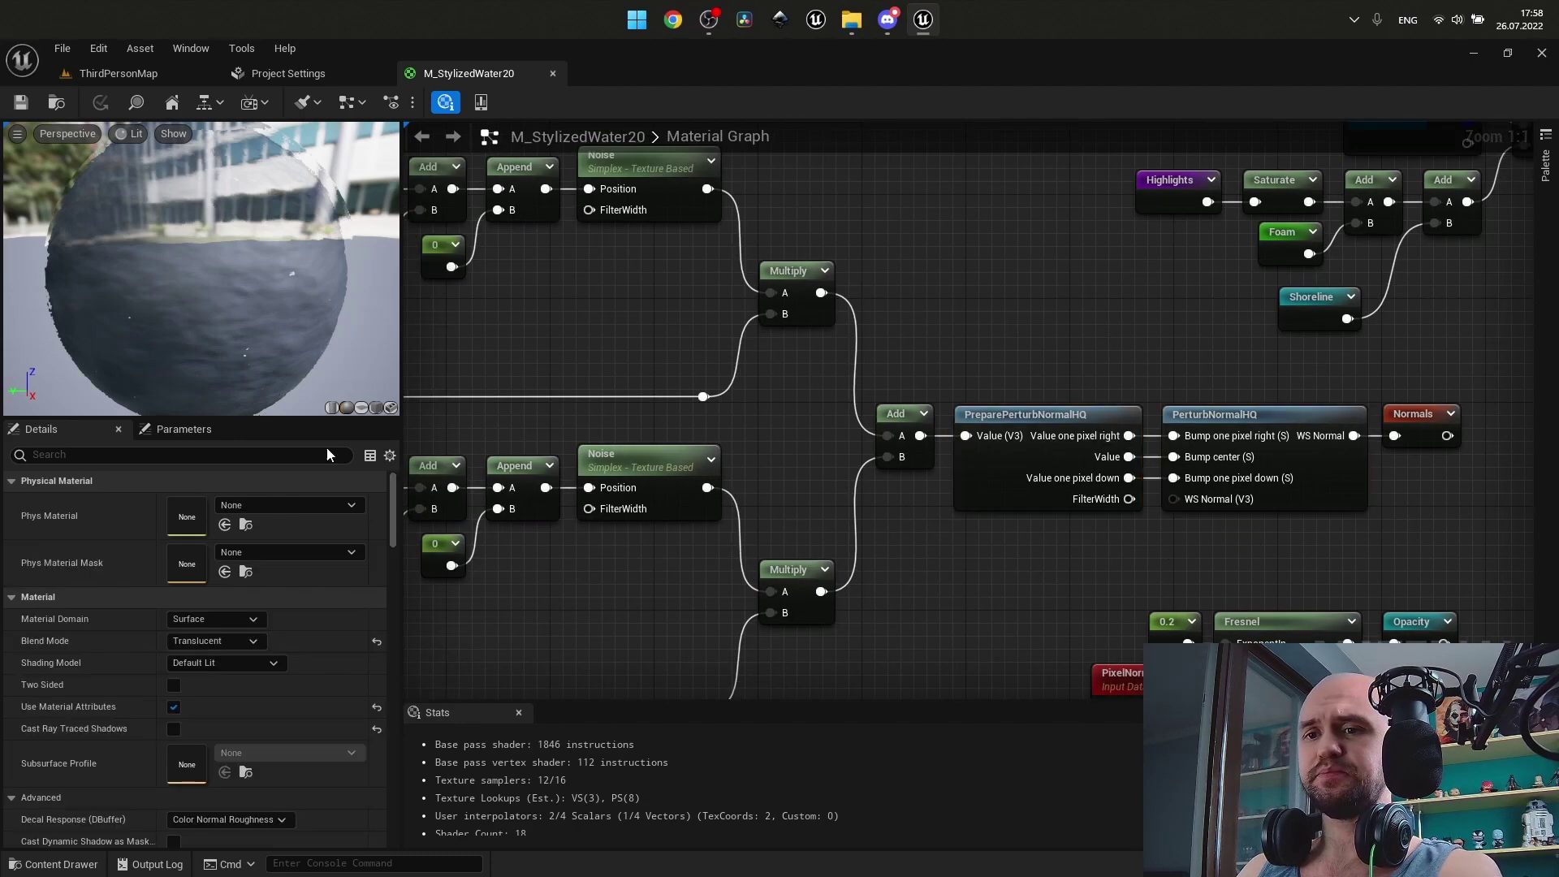
# Review the material's translucency, usage and refraction settings alongside the 1.33 constant connected to Refraction.
pyautogui.scroll(-3, 237, 674)
pyautogui.scroll(-5, 237, 680)
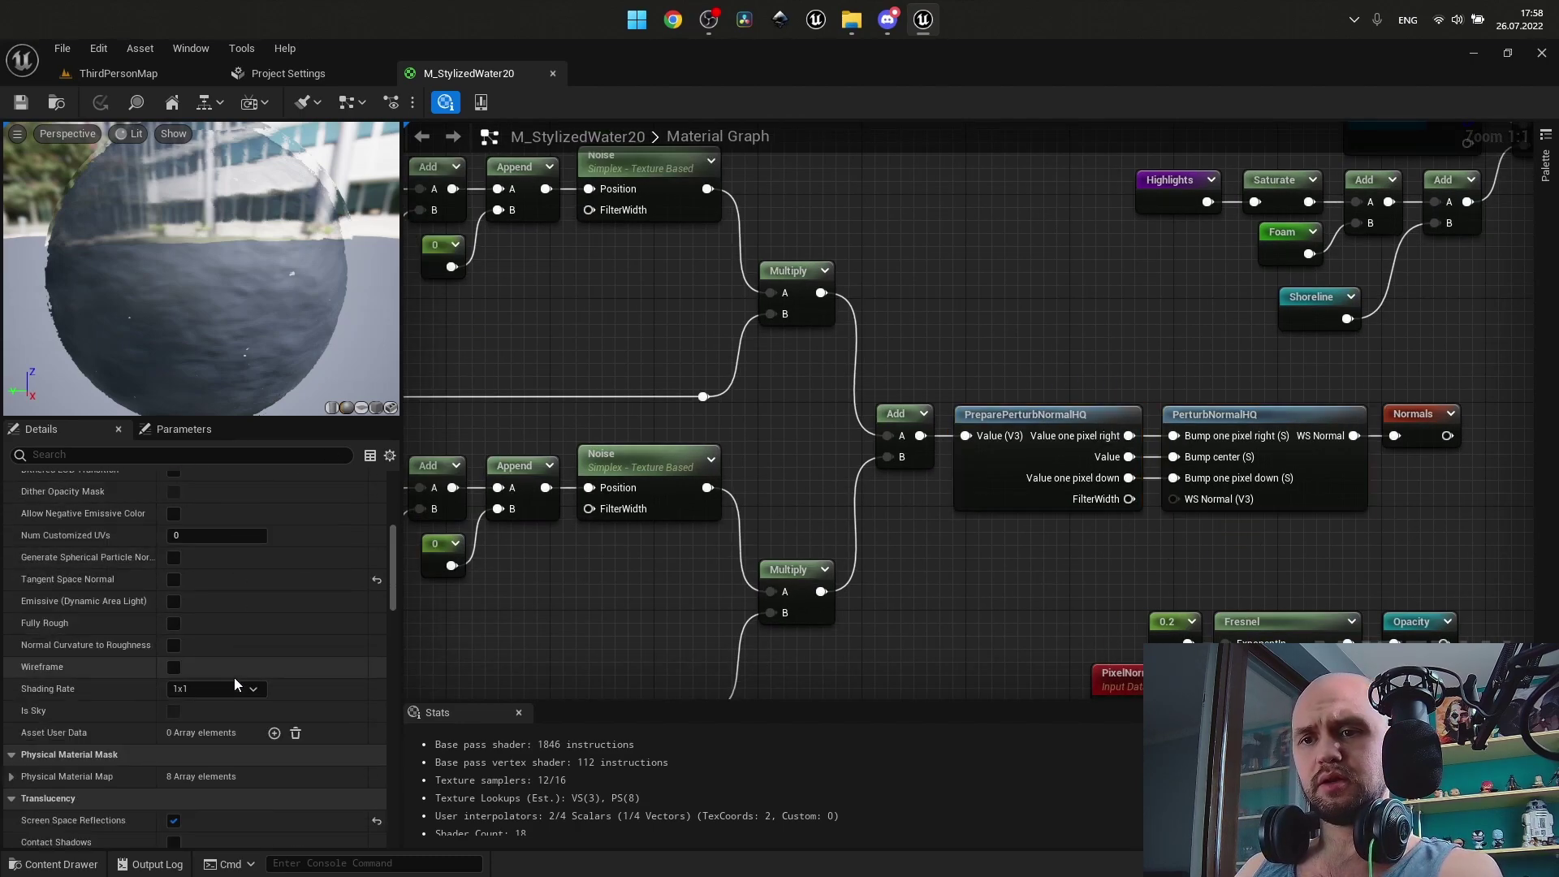
pyautogui.scroll(-3, 234, 678)
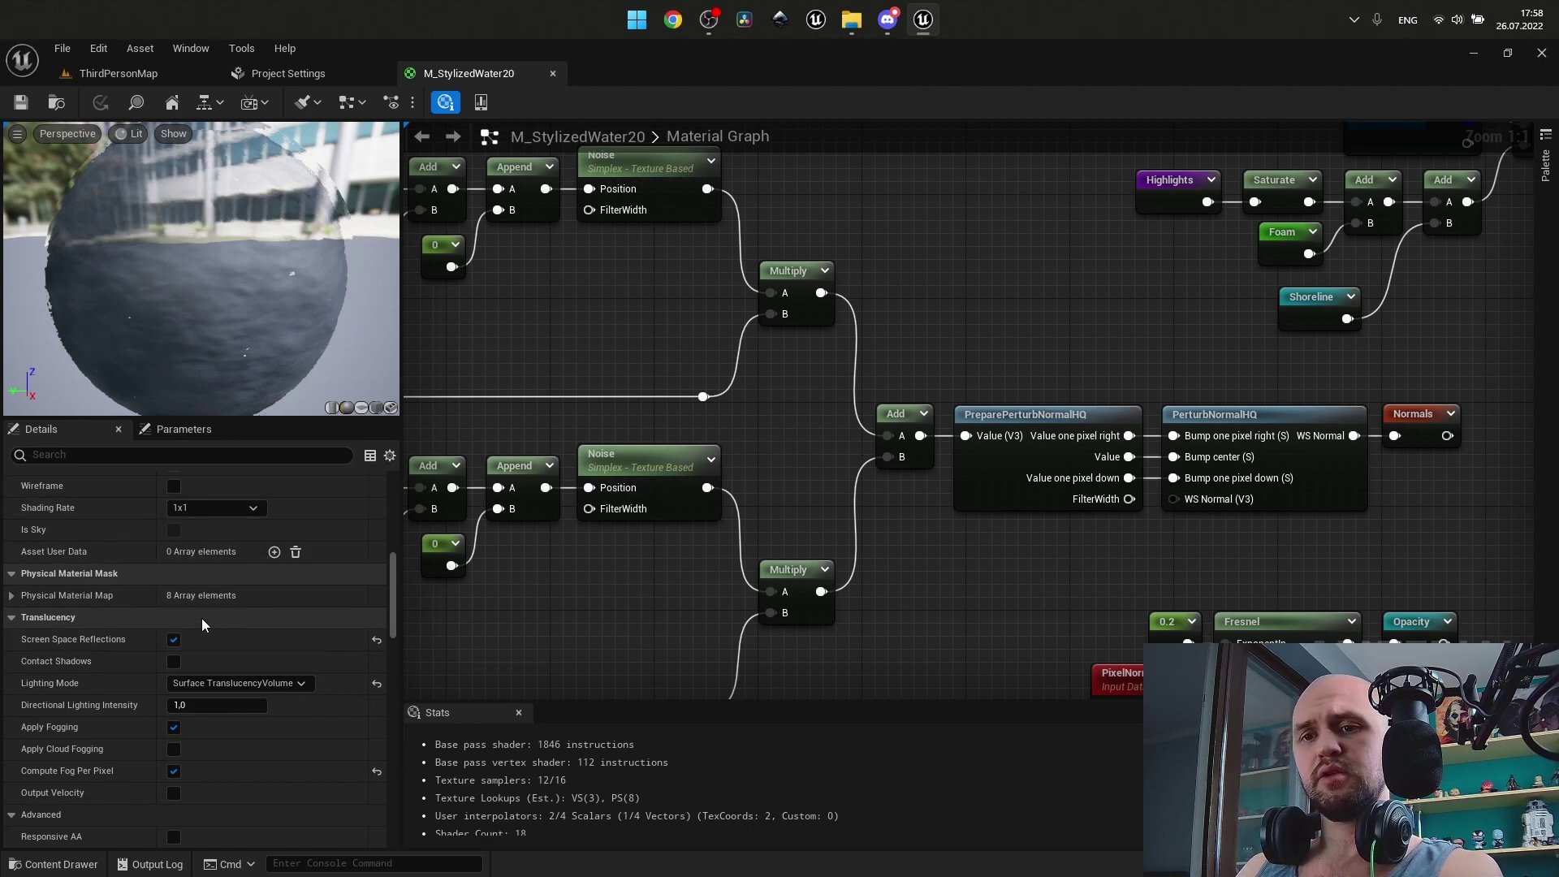
pyautogui.moveTo(1032, 274); pyautogui.dragTo(178, 794, button='right')
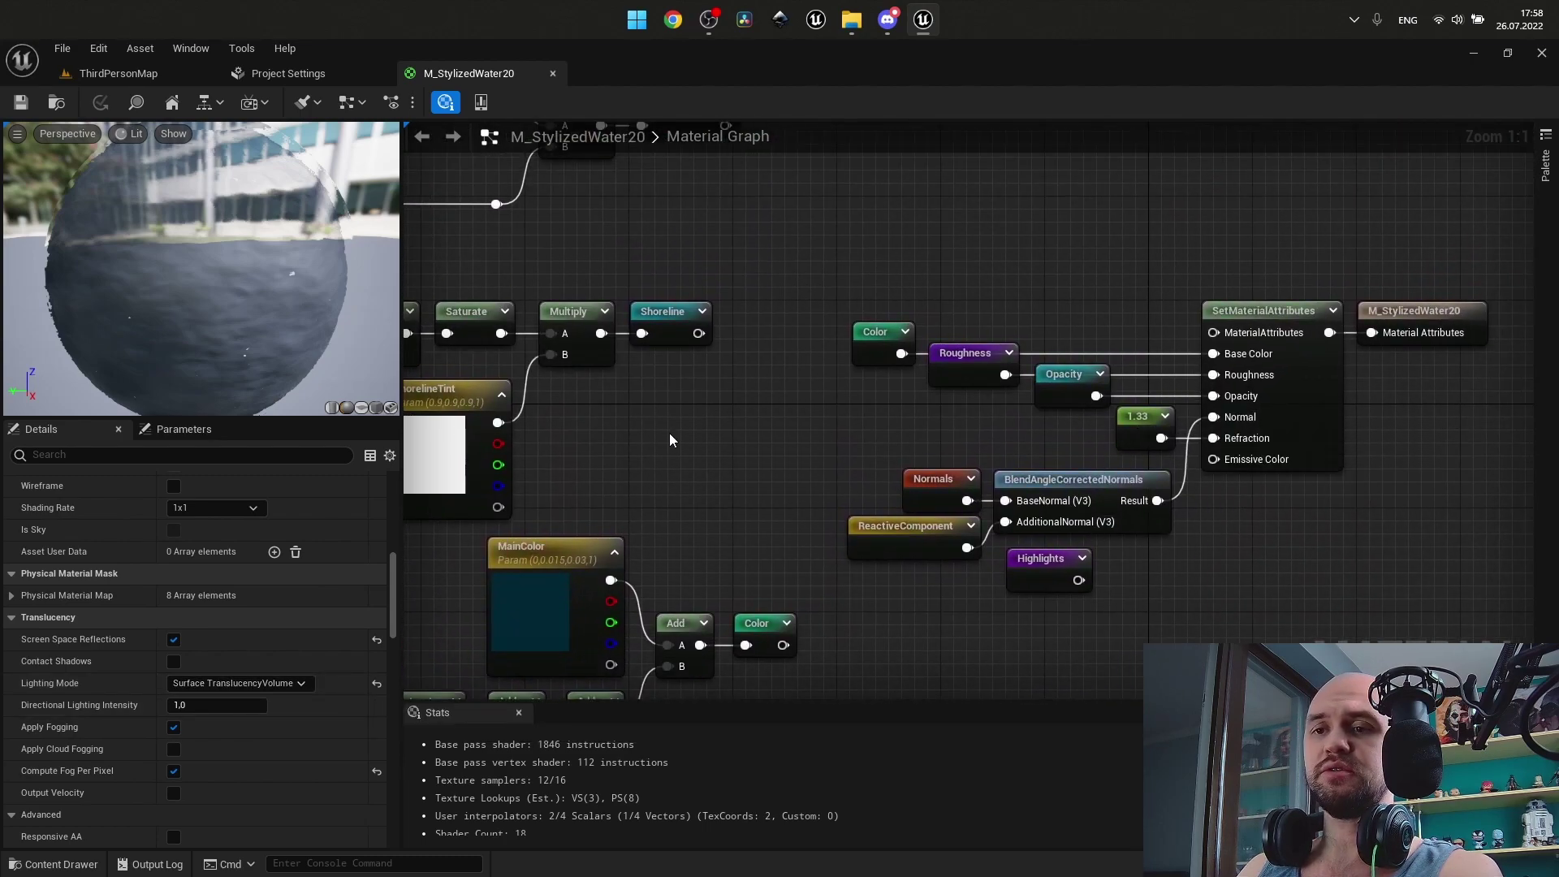
pyautogui.scroll(-4, 232, 643)
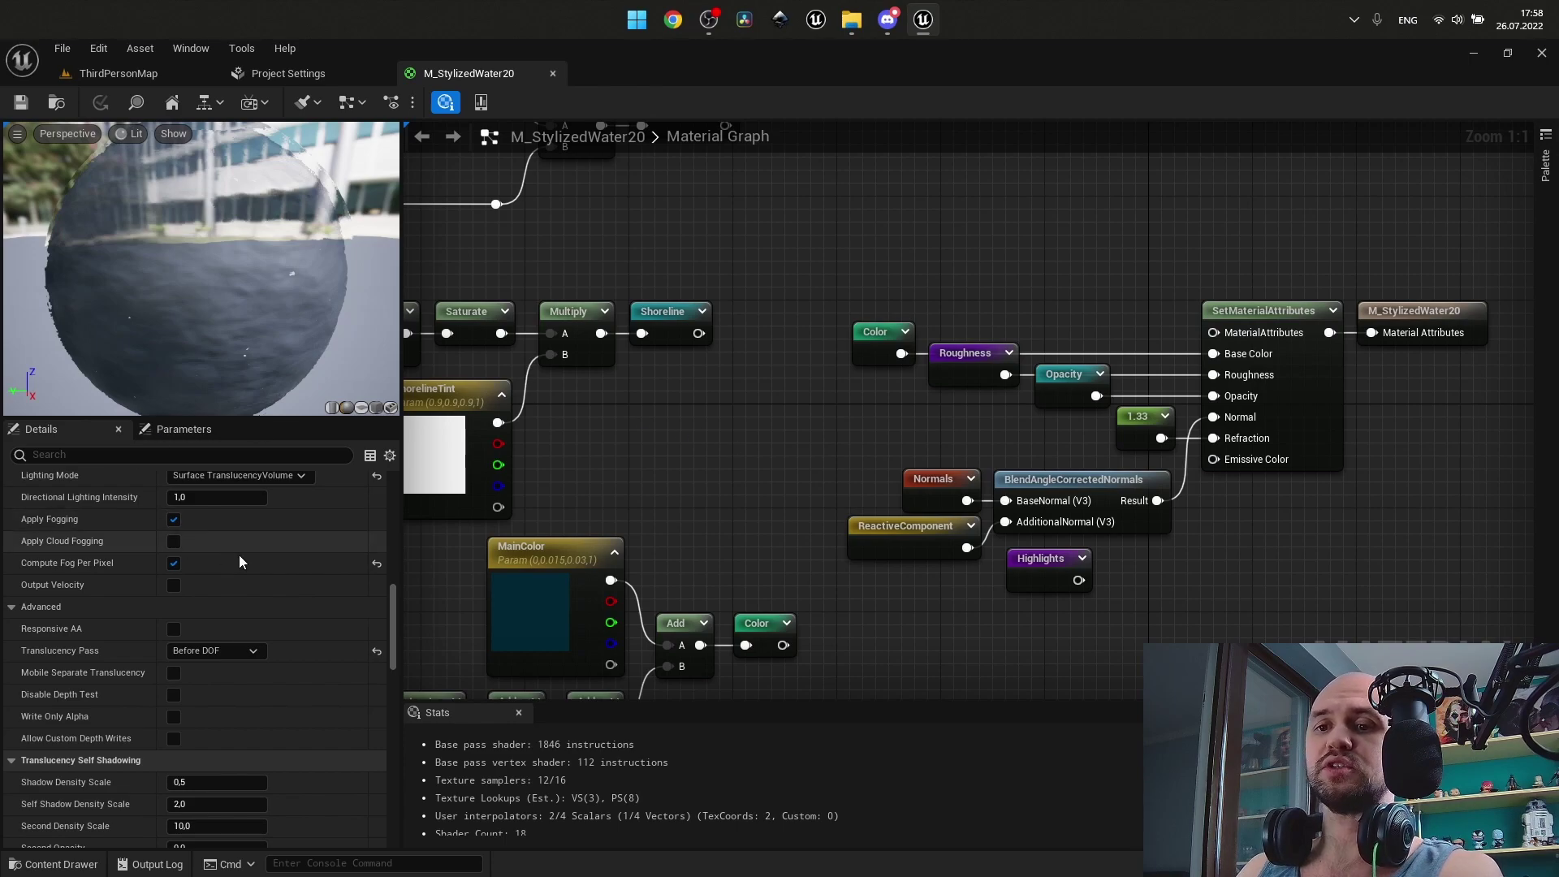
pyautogui.scroll(-5, 283, 552)
pyautogui.scroll(-10, 284, 549)
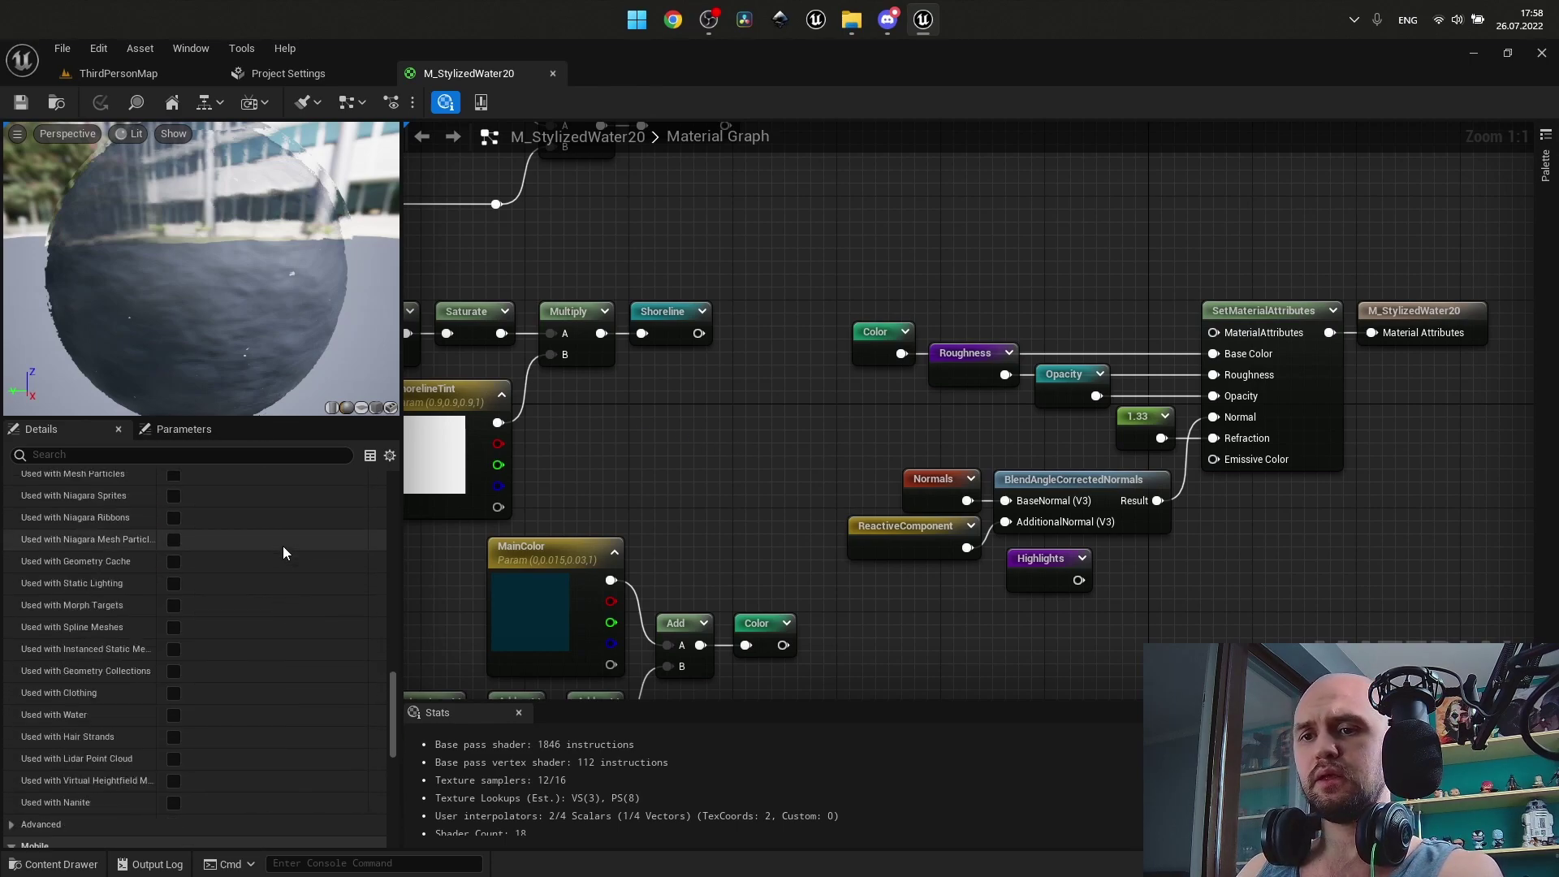
pyautogui.scroll(-5, 283, 545)
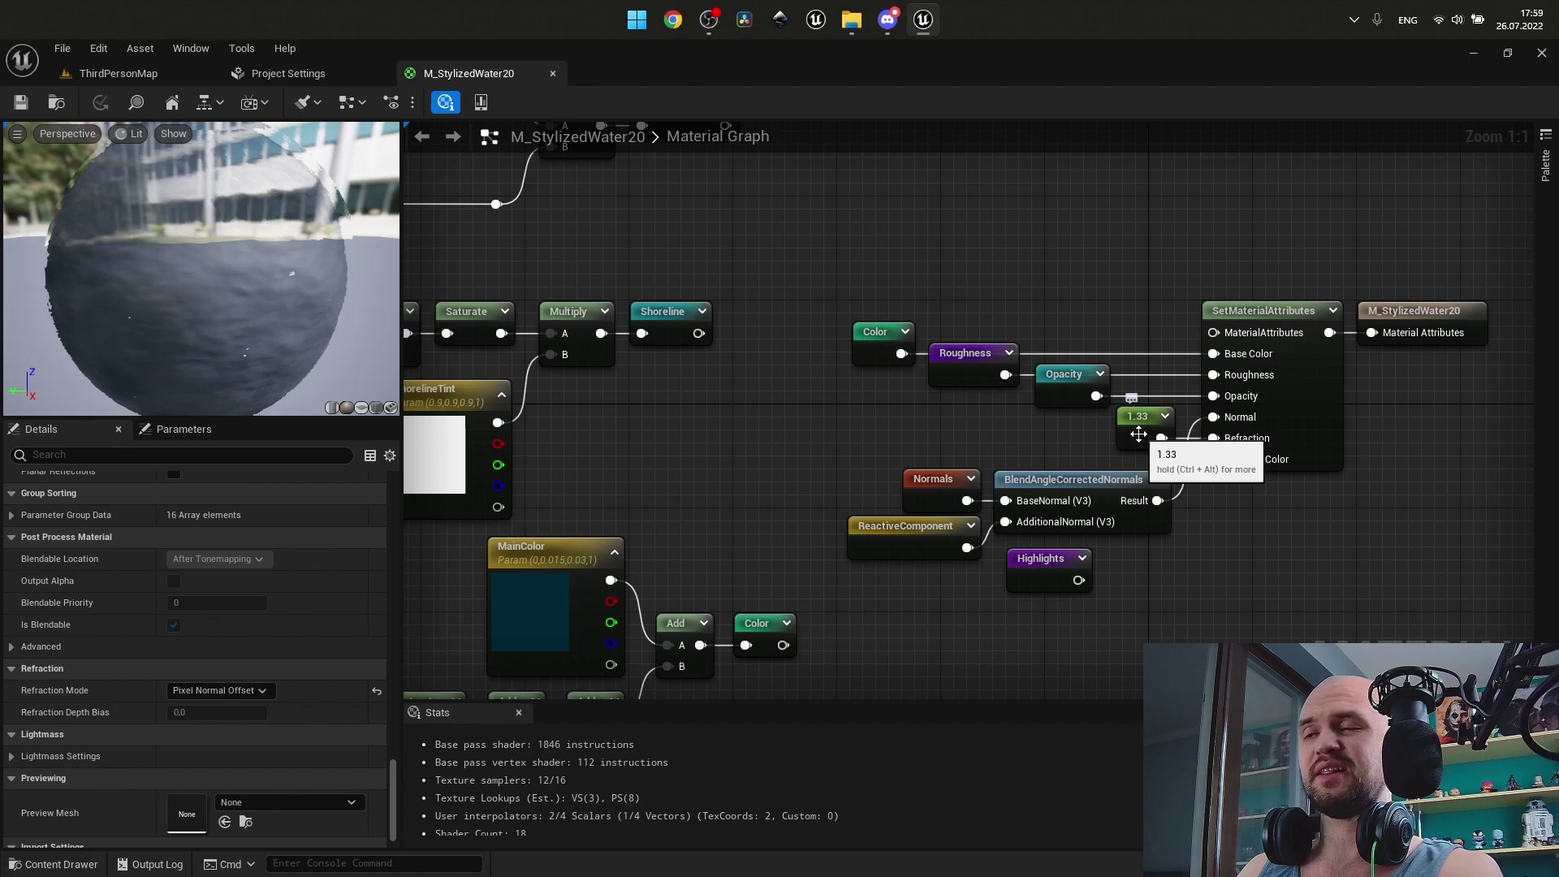
pyautogui.moveTo(1026, 434); pyautogui.dragTo(749, 424, button='right')
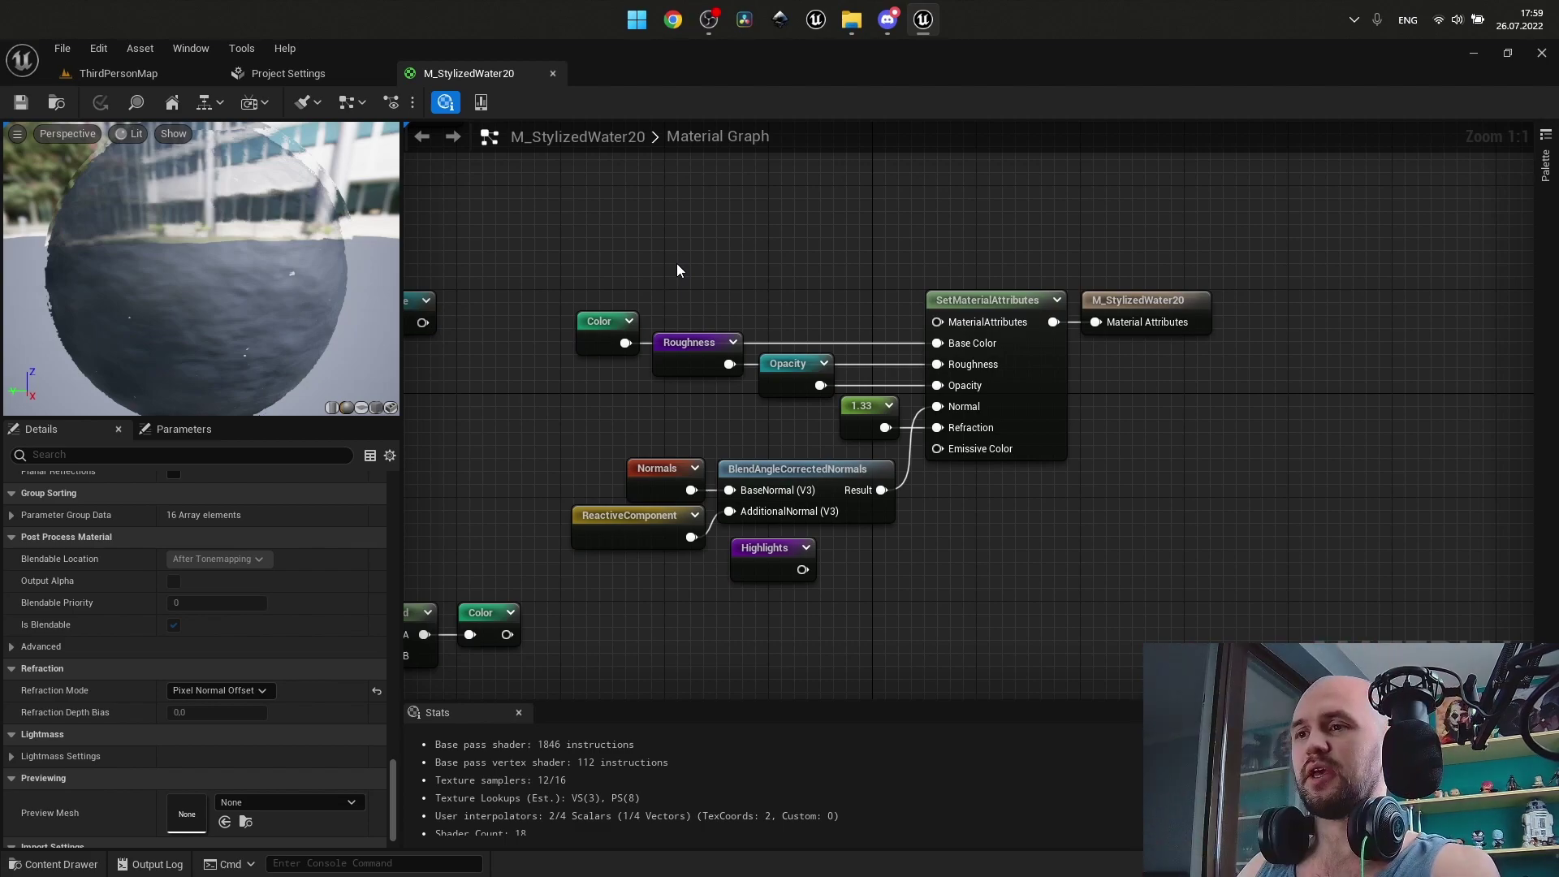
# Look over the shoreline, color and normals branches of the material graph.
pyautogui.scroll(-3, 677, 269)
pyautogui.moveTo(675, 270); pyautogui.dragTo(1477, 236, button='right')
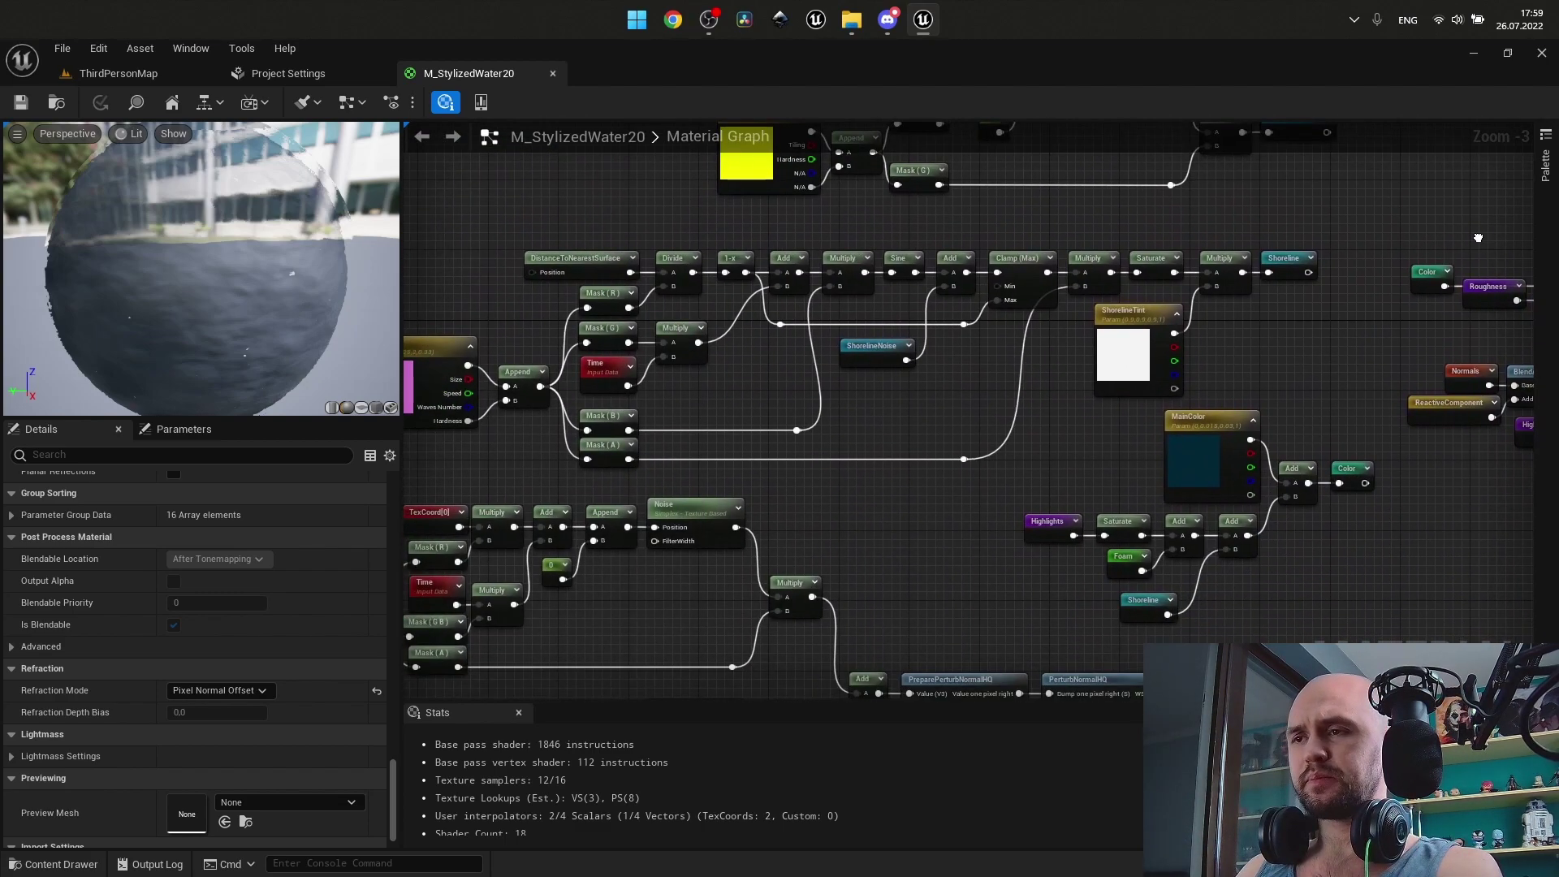
pyautogui.moveTo(863, 614); pyautogui.dragTo(1073, 336, button='right')
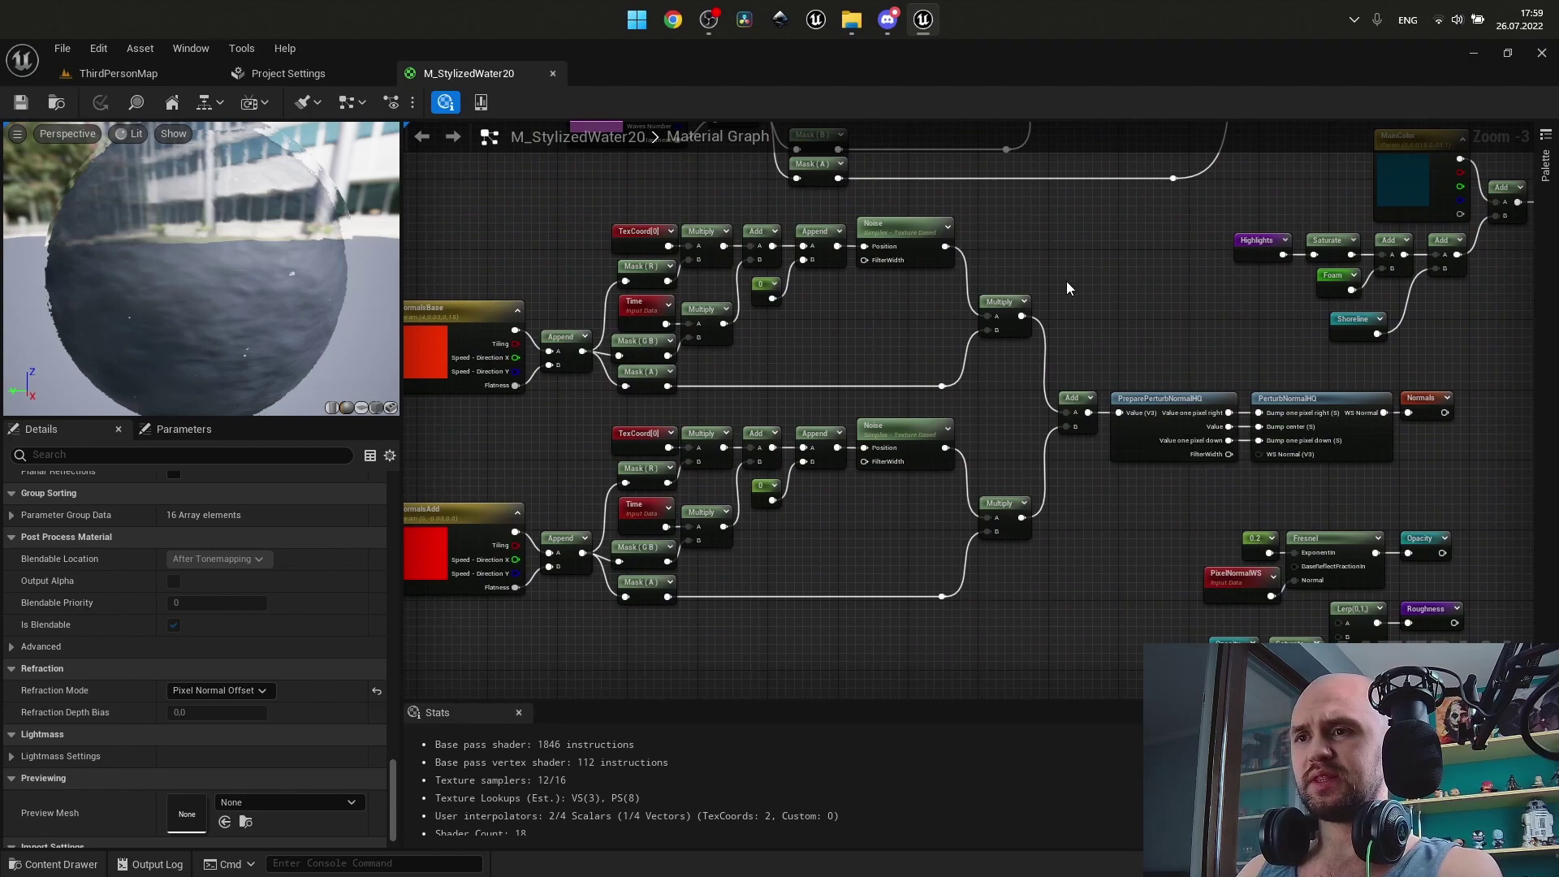
pyautogui.moveTo(1112, 268); pyautogui.dragTo(976, 523, button='right')
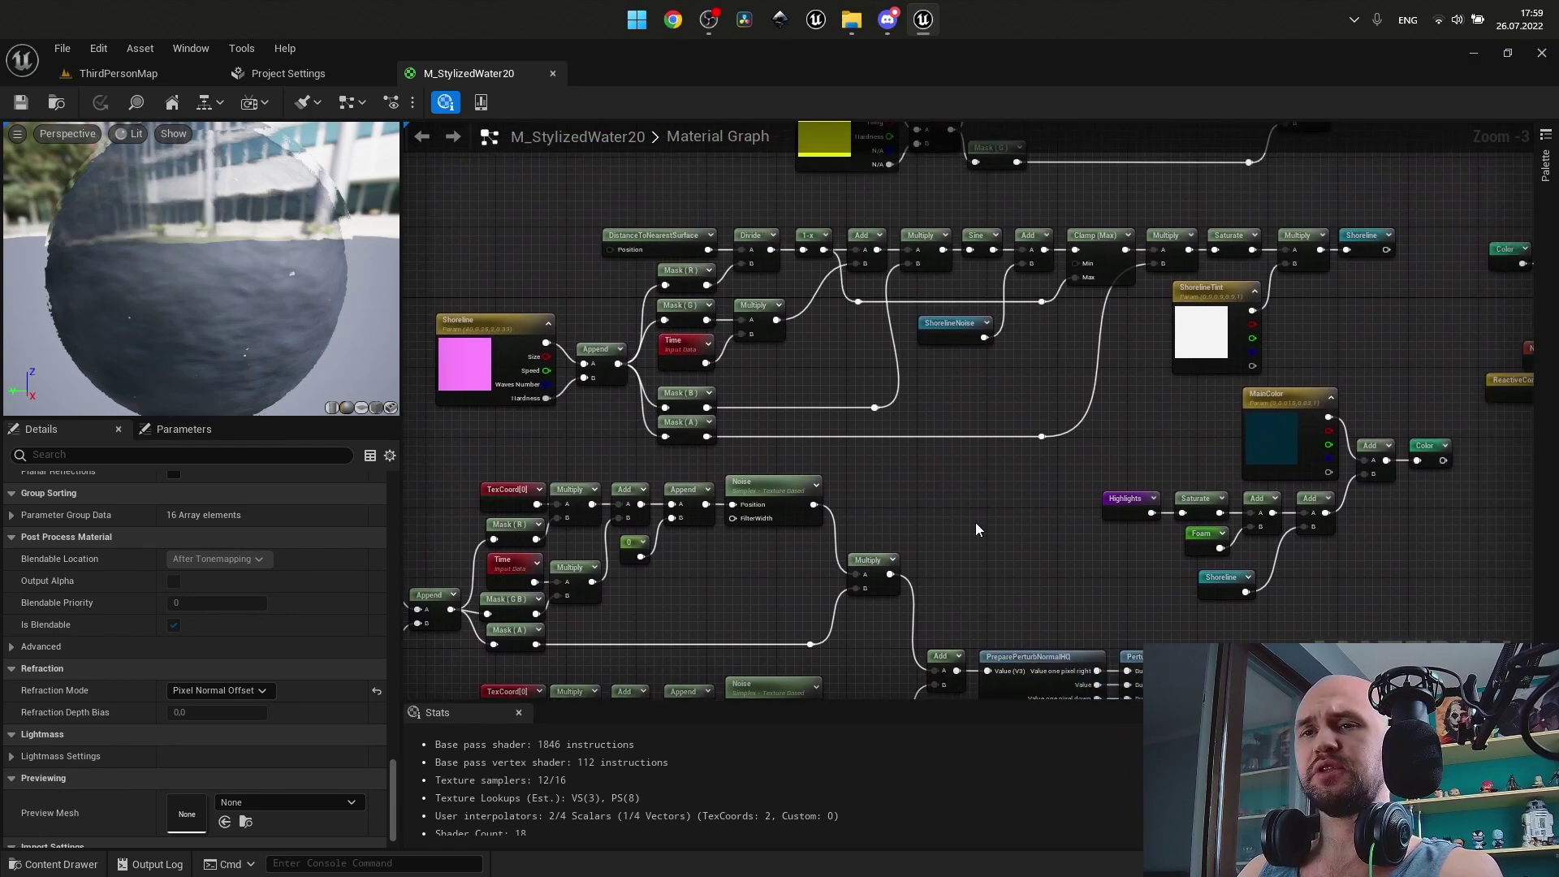
# In ThirdPersonMap, select SM_Cube4 and filter its properties by "affect" to check the Affect Distance Field Lighting option.
pyautogui.click(115, 85)
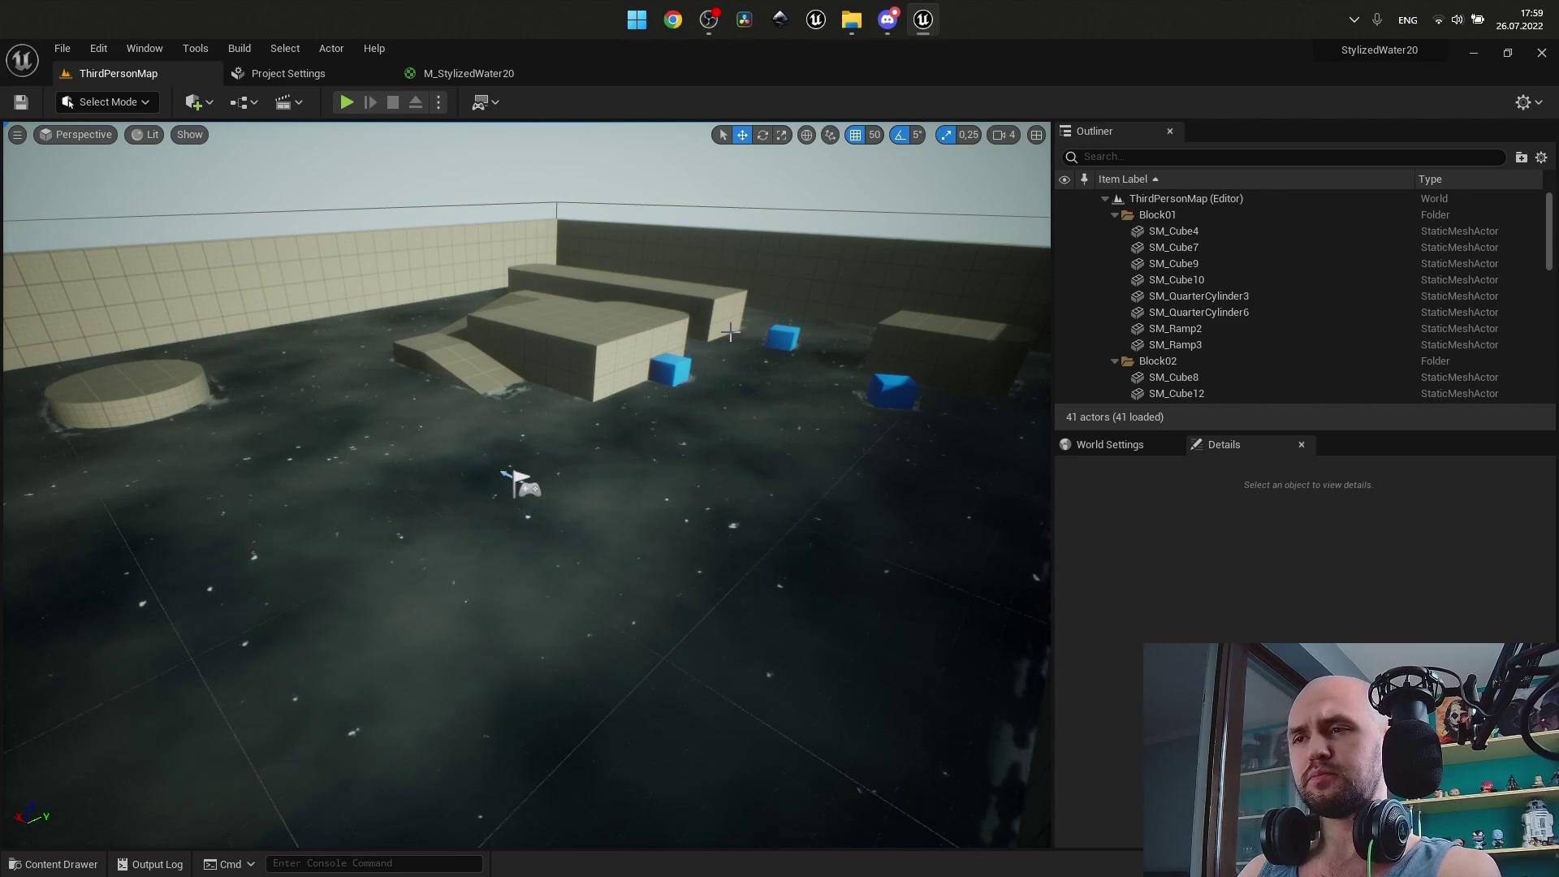
pyautogui.press('super')
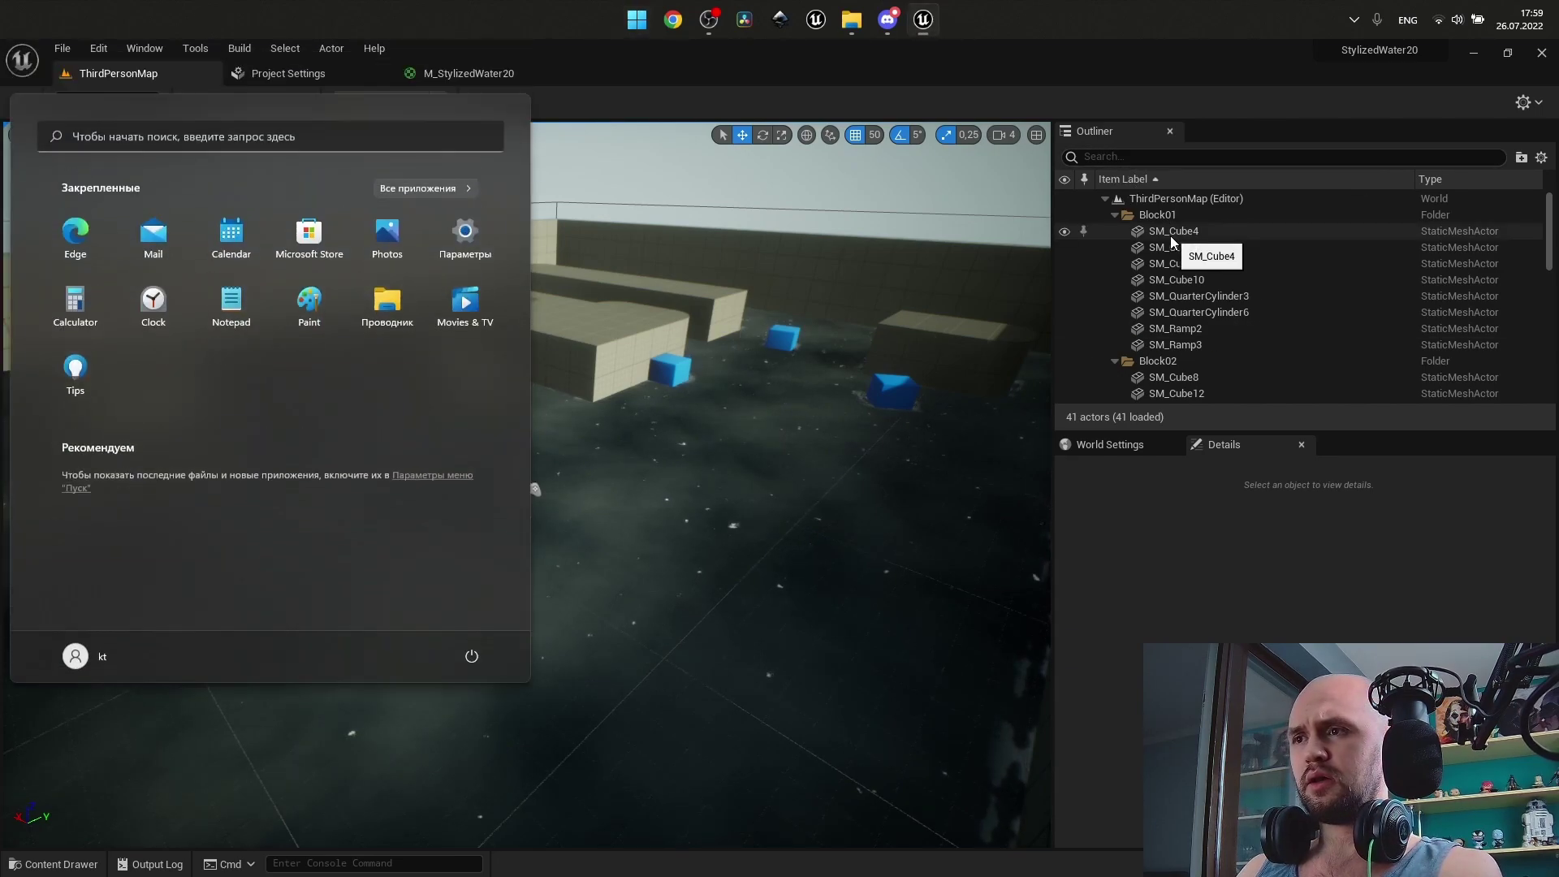
pyautogui.click(1172, 235)
pyautogui.scroll(-2, 1137, 597)
pyautogui.click(1137, 557)
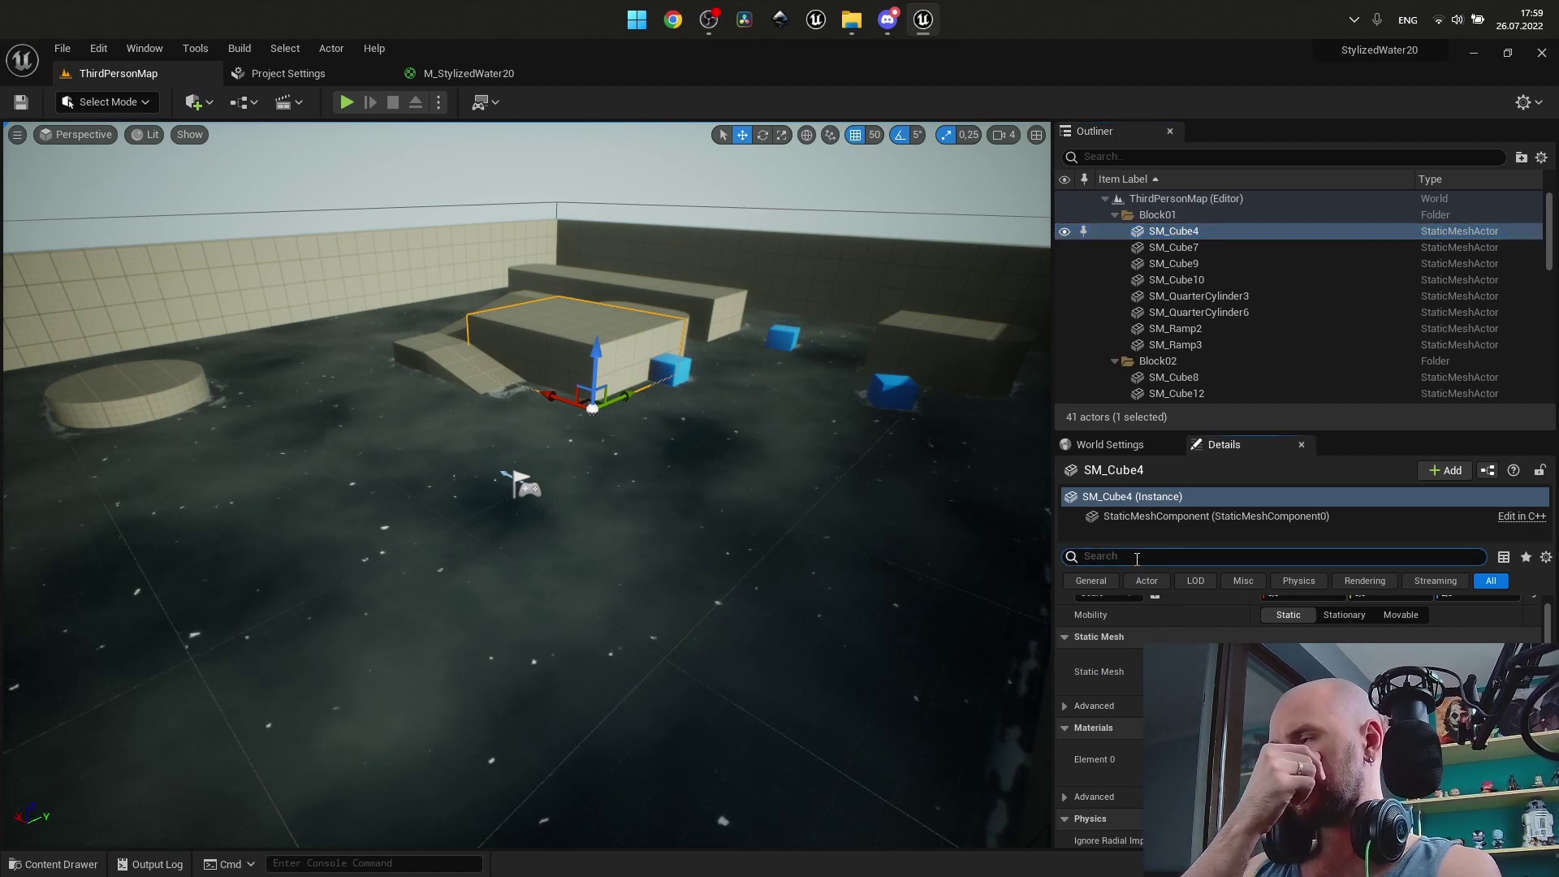
pyautogui.write('affect')
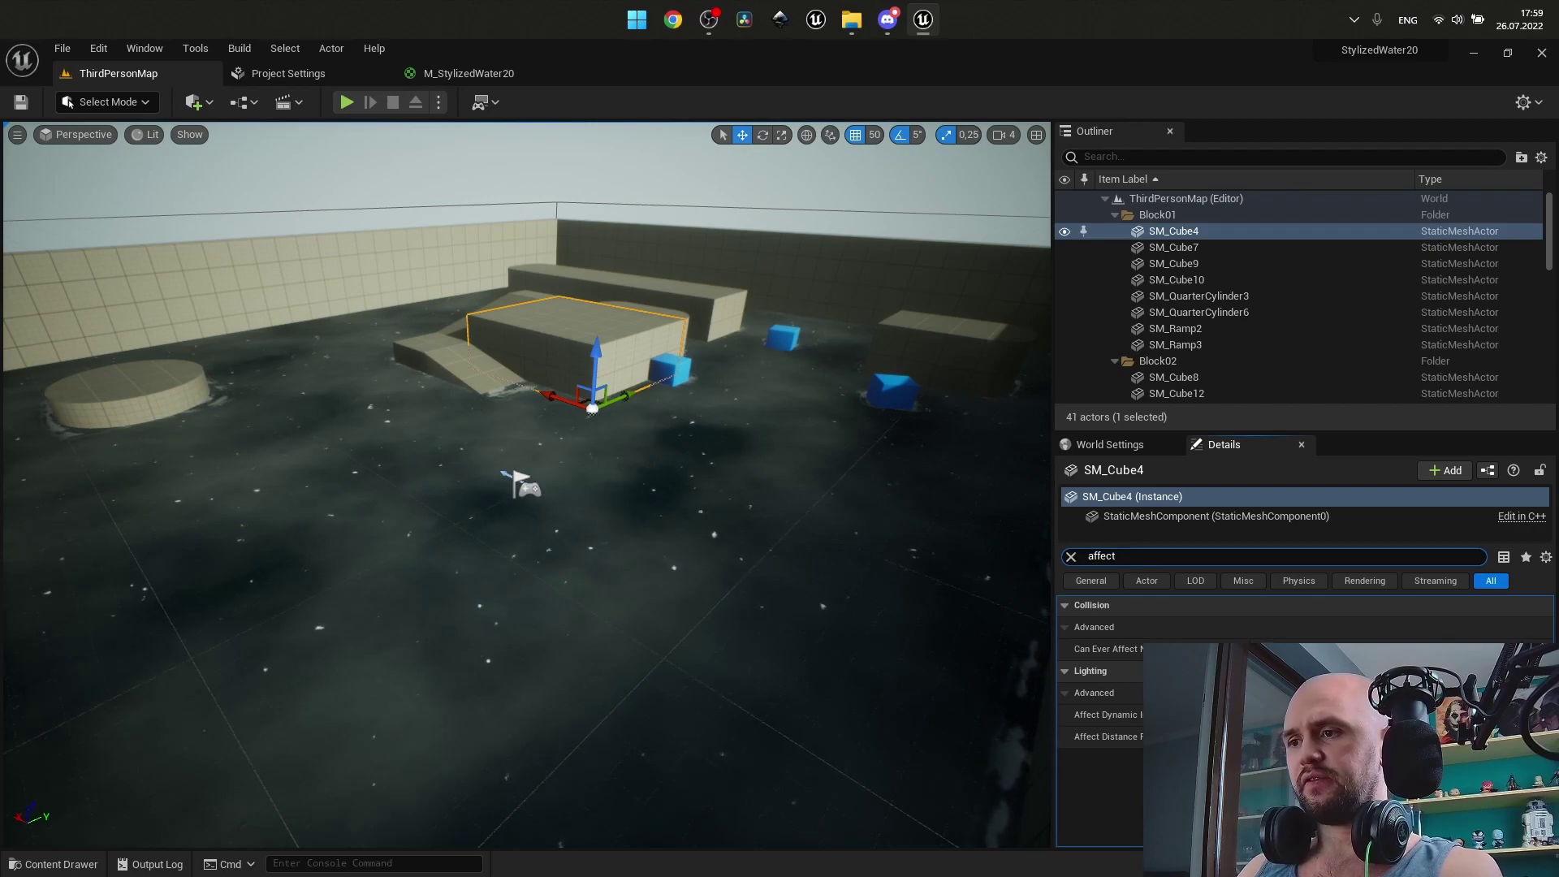
pyautogui.moveTo(1190, 422); pyautogui.dragTo(1190, 260)
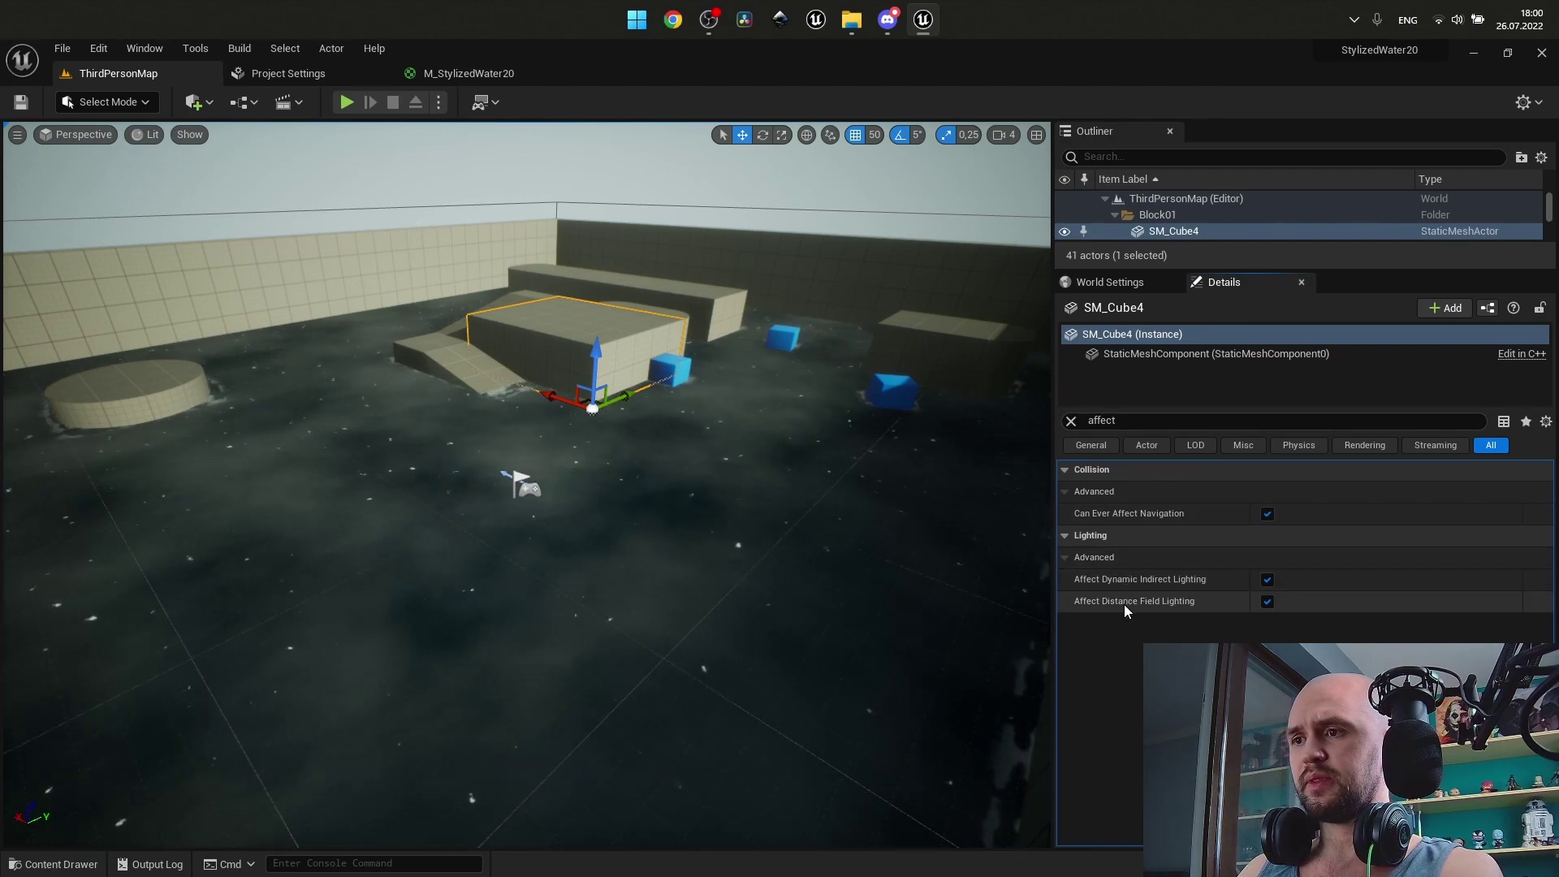
pyautogui.moveTo(1053, 397); pyautogui.dragTo(371, 397)
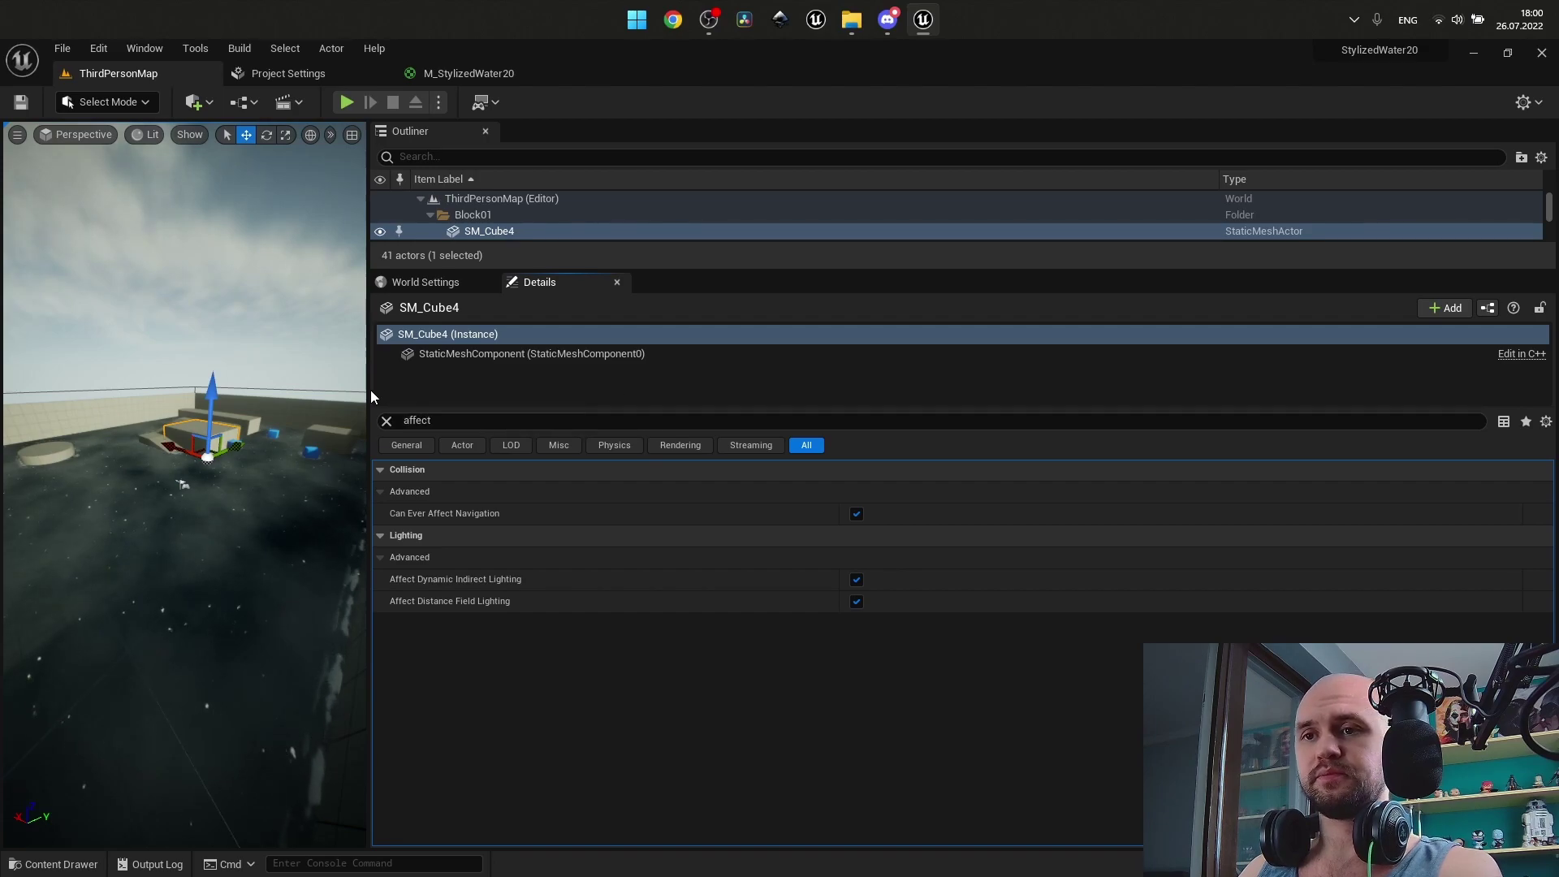
pyautogui.moveTo(370, 390); pyautogui.dragTo(1109, 392)
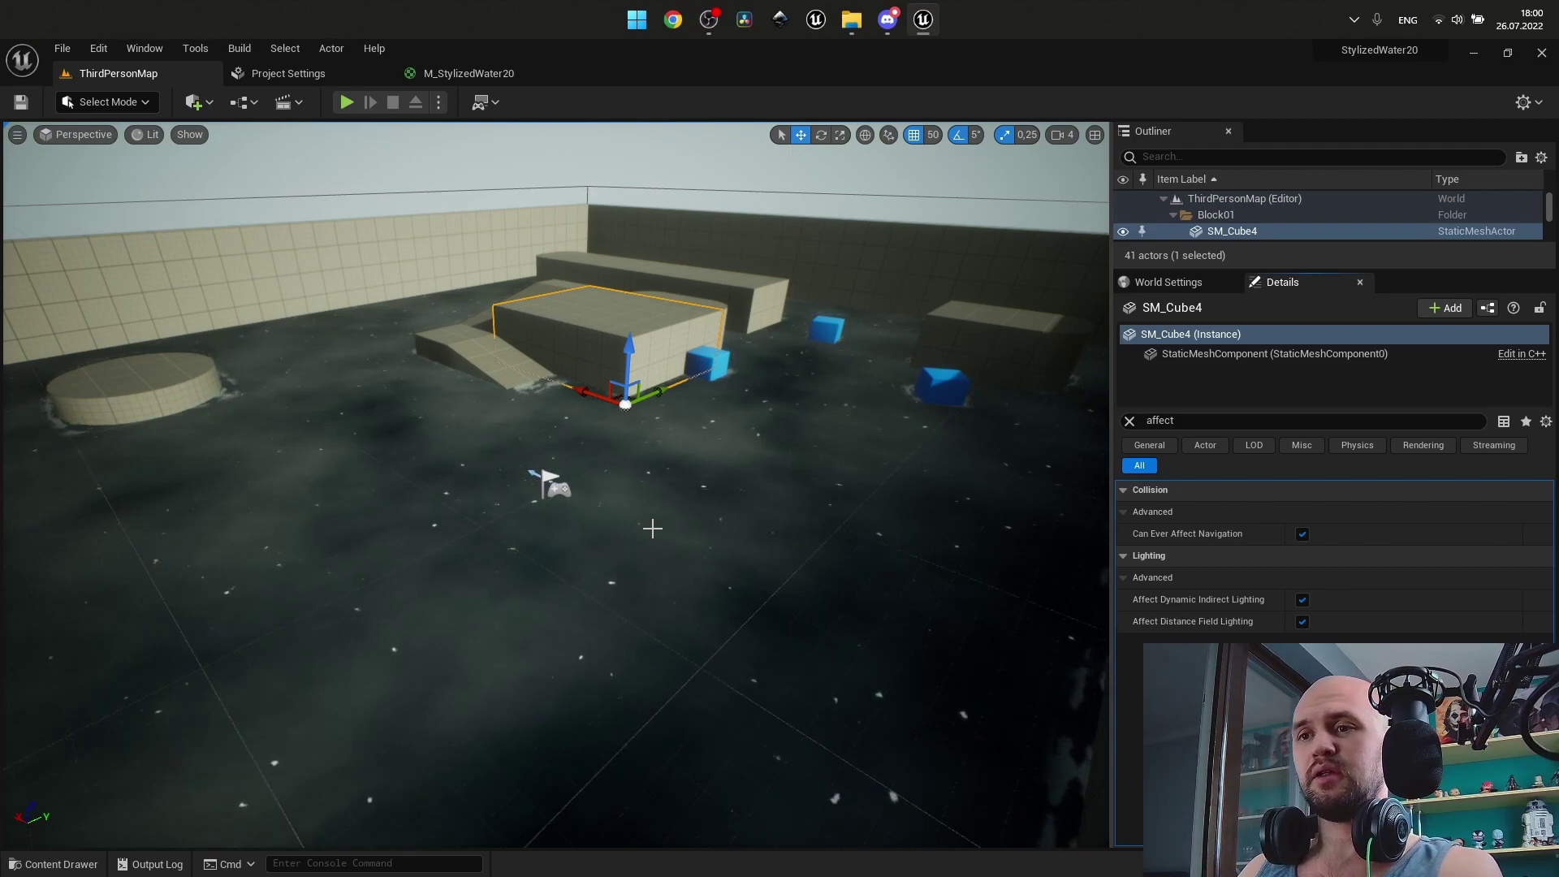
# View the level's blocks and water from above, enlarge the actor list and clear SM_Cube4's property filter.
pyautogui.moveTo(652, 529); pyautogui.dragTo(652, 617, button='right')
pyautogui.press('q')
pyautogui.press('e')
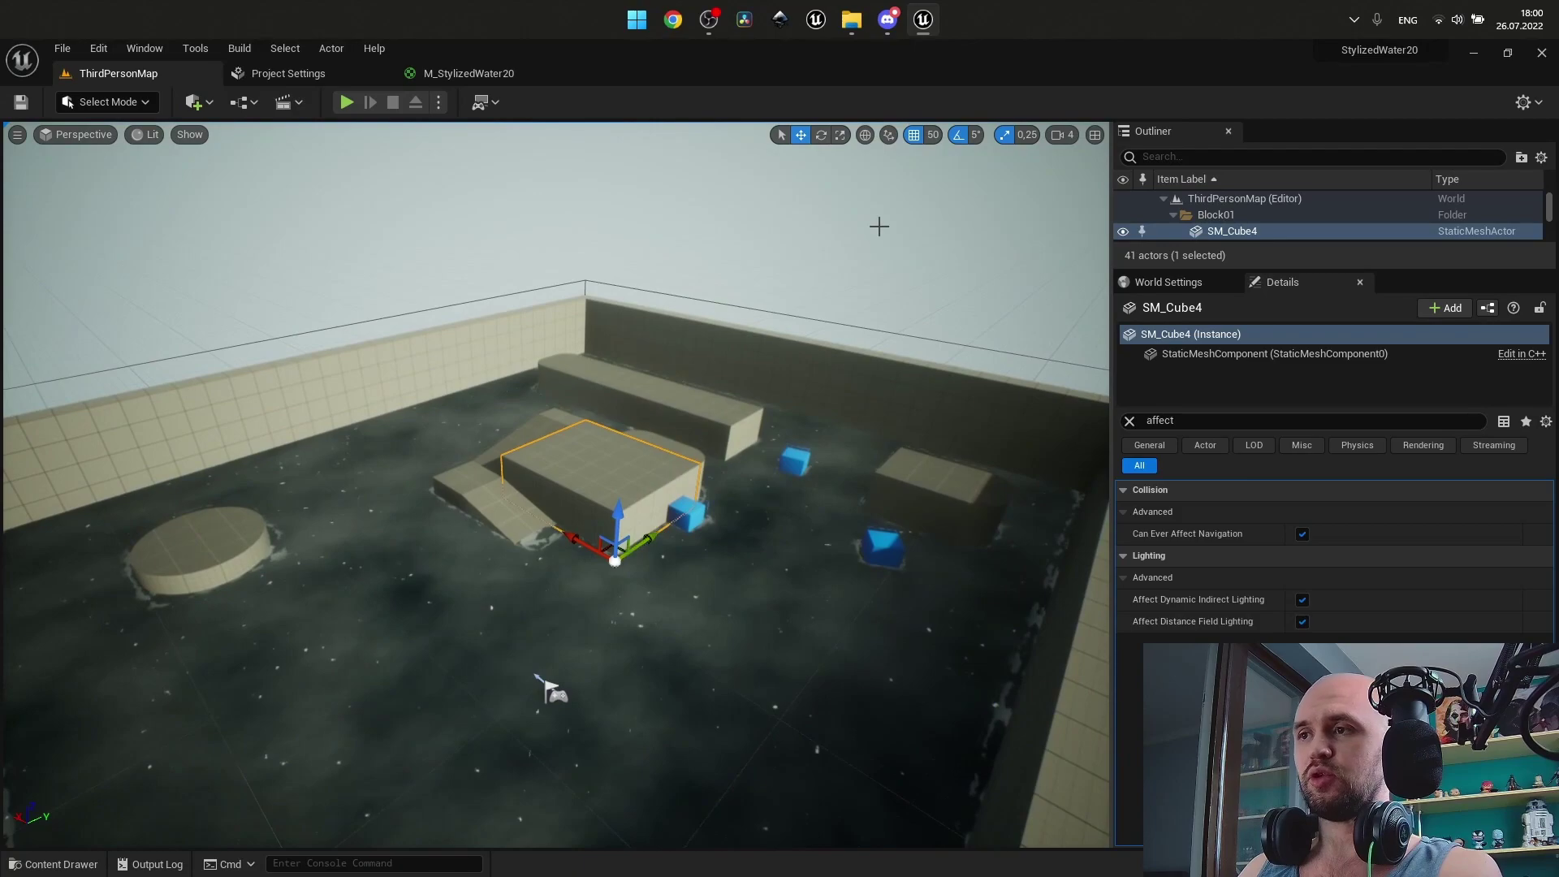
pyautogui.moveTo(1236, 271); pyautogui.dragTo(1236, 401)
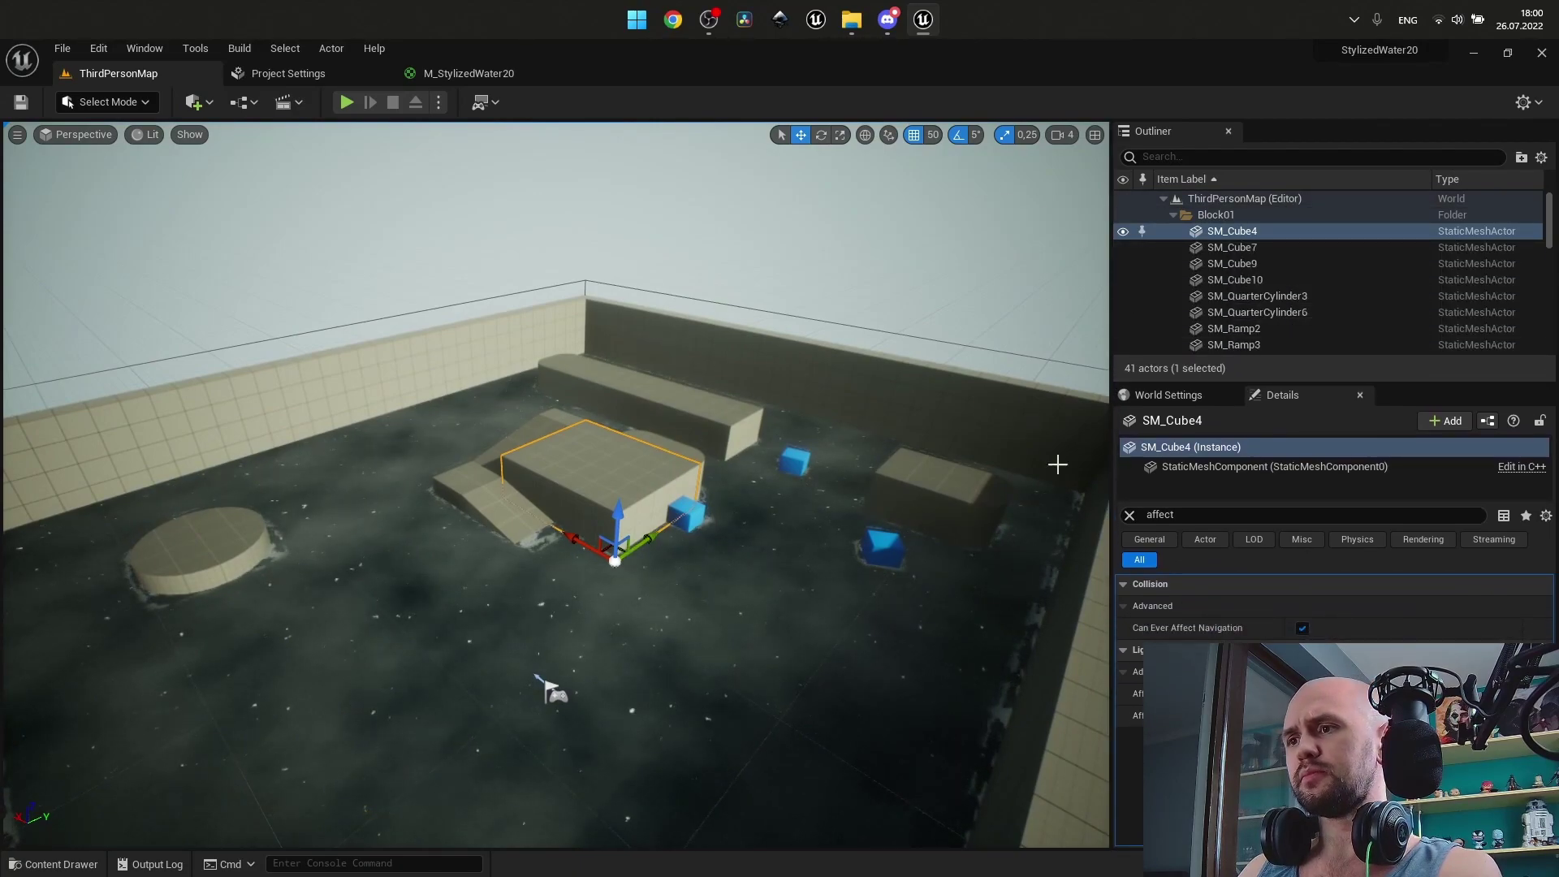
pyautogui.press('super')
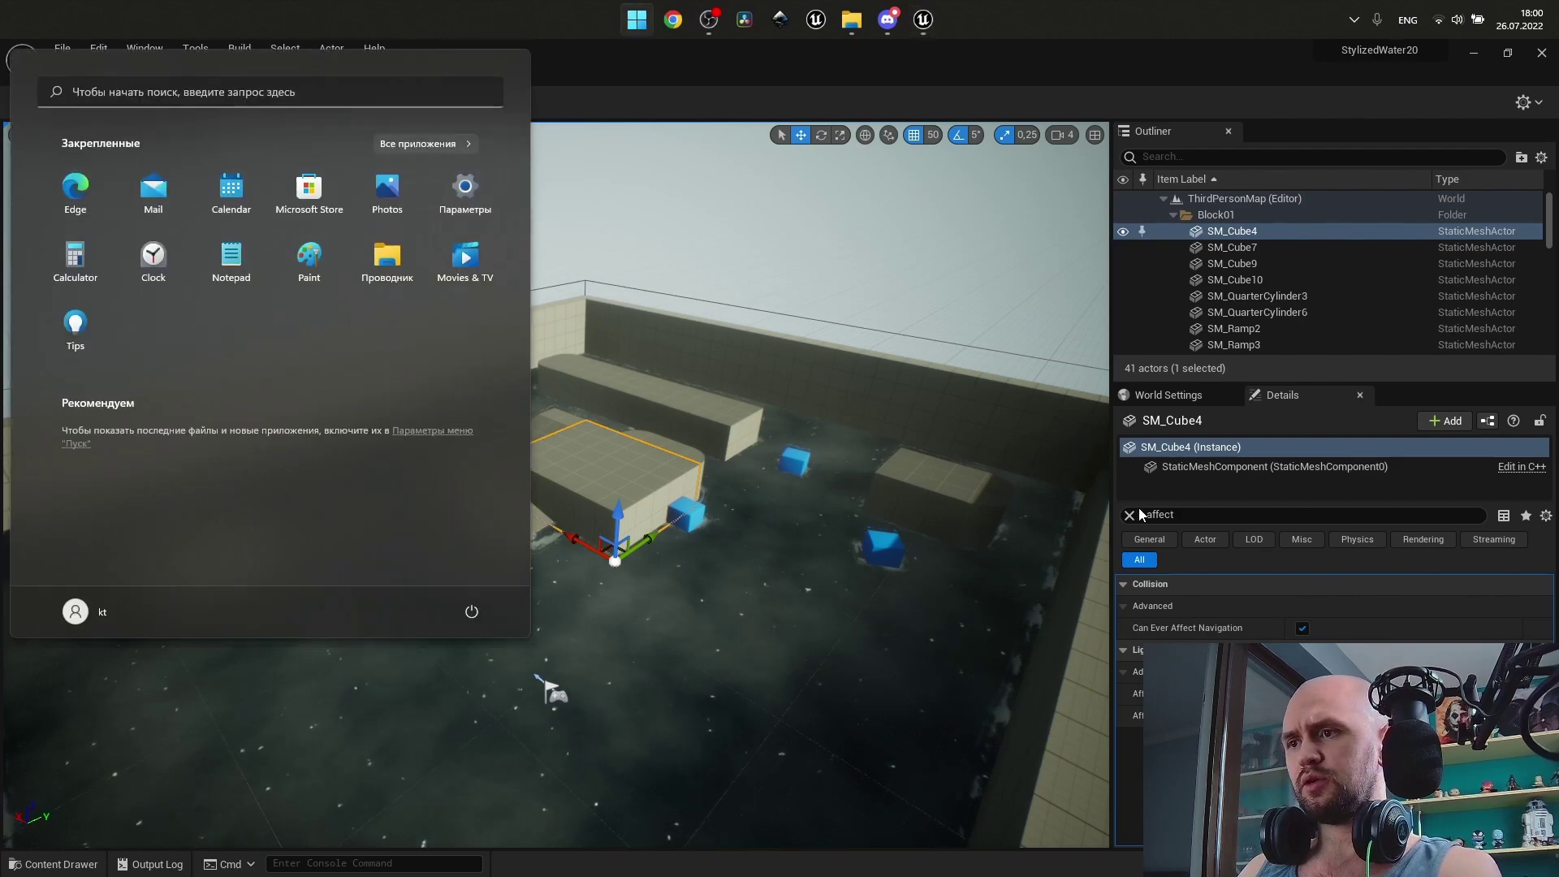
pyautogui.click(1130, 516)
# Return to the M_StylizedWater20 graph and examine the Shoreline parameter's channel values and its DistanceToNearestSurface chain.
pyautogui.click(468, 73)
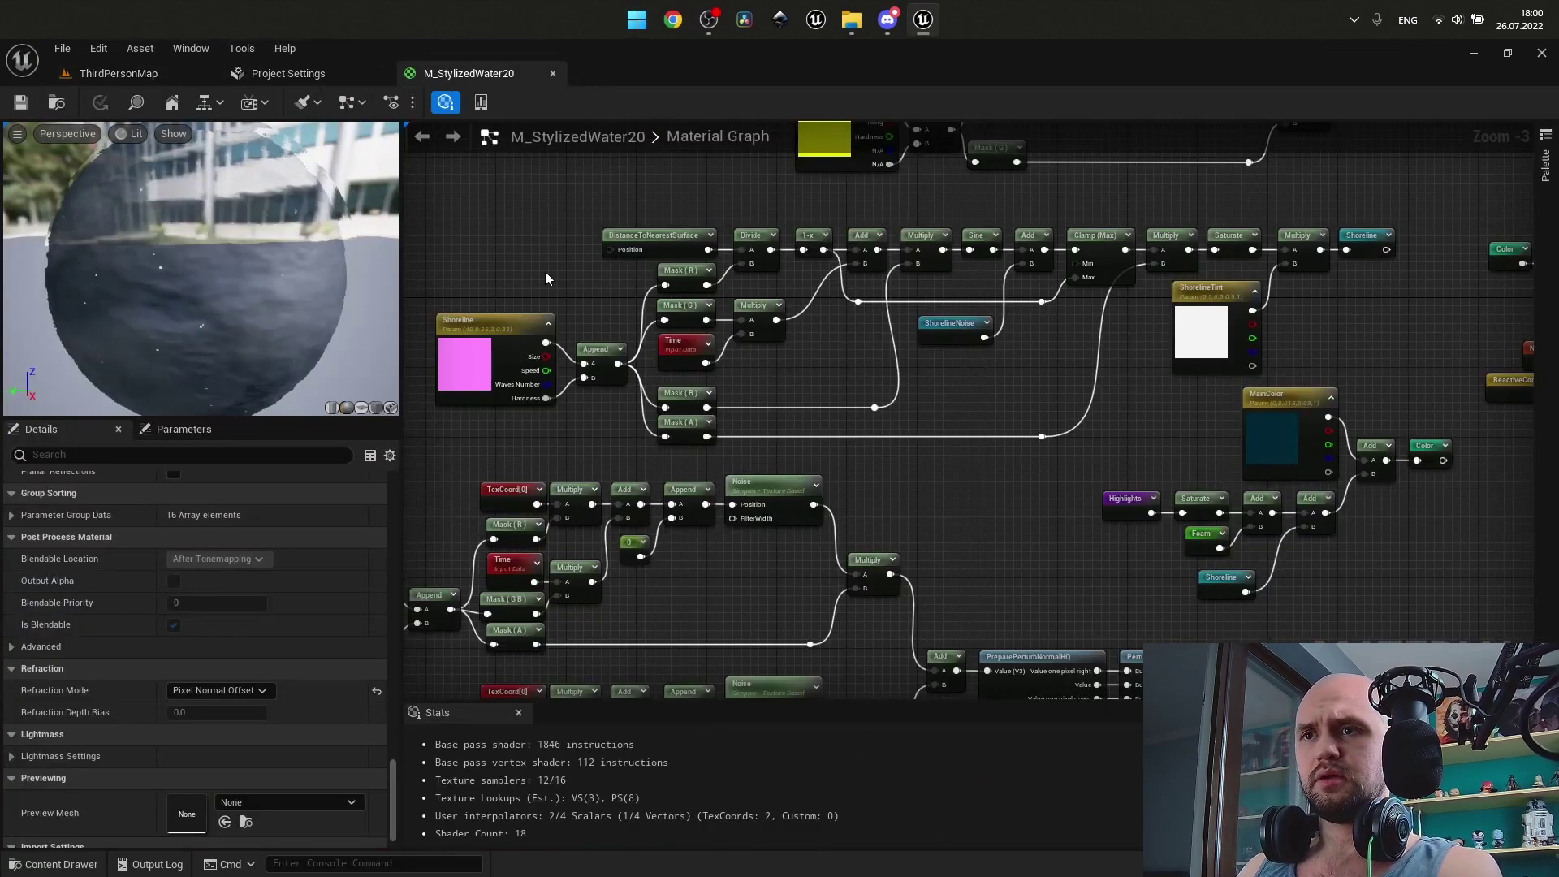
pyautogui.moveTo(978, 386); pyautogui.dragTo(1197, 435, button='right')
pyautogui.scroll(2, 925, 438)
pyautogui.scroll(1, 802, 235)
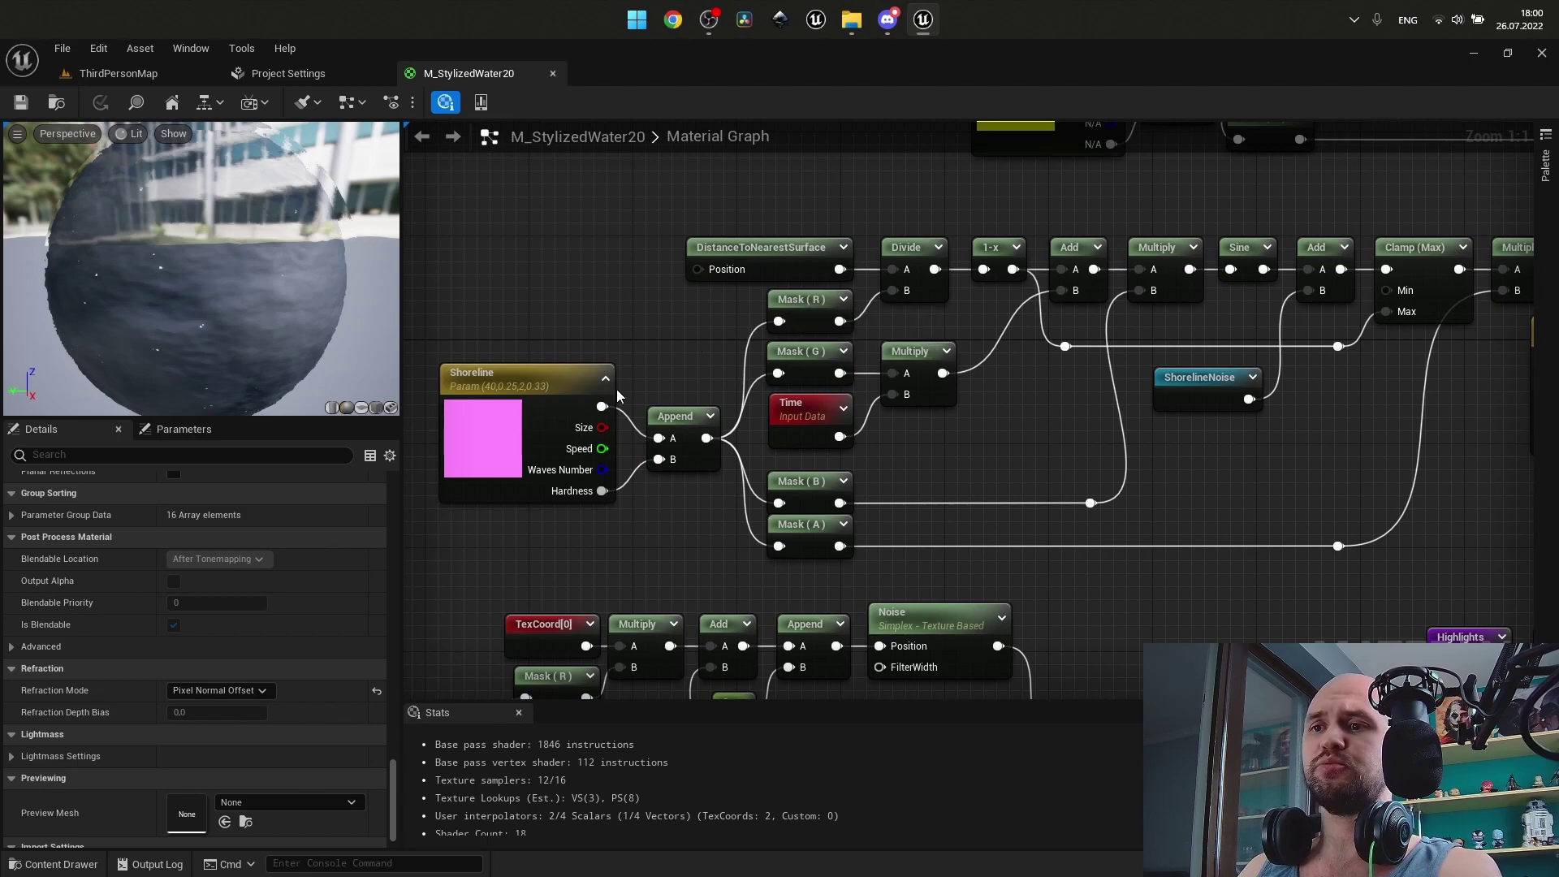
pyautogui.click(530, 387)
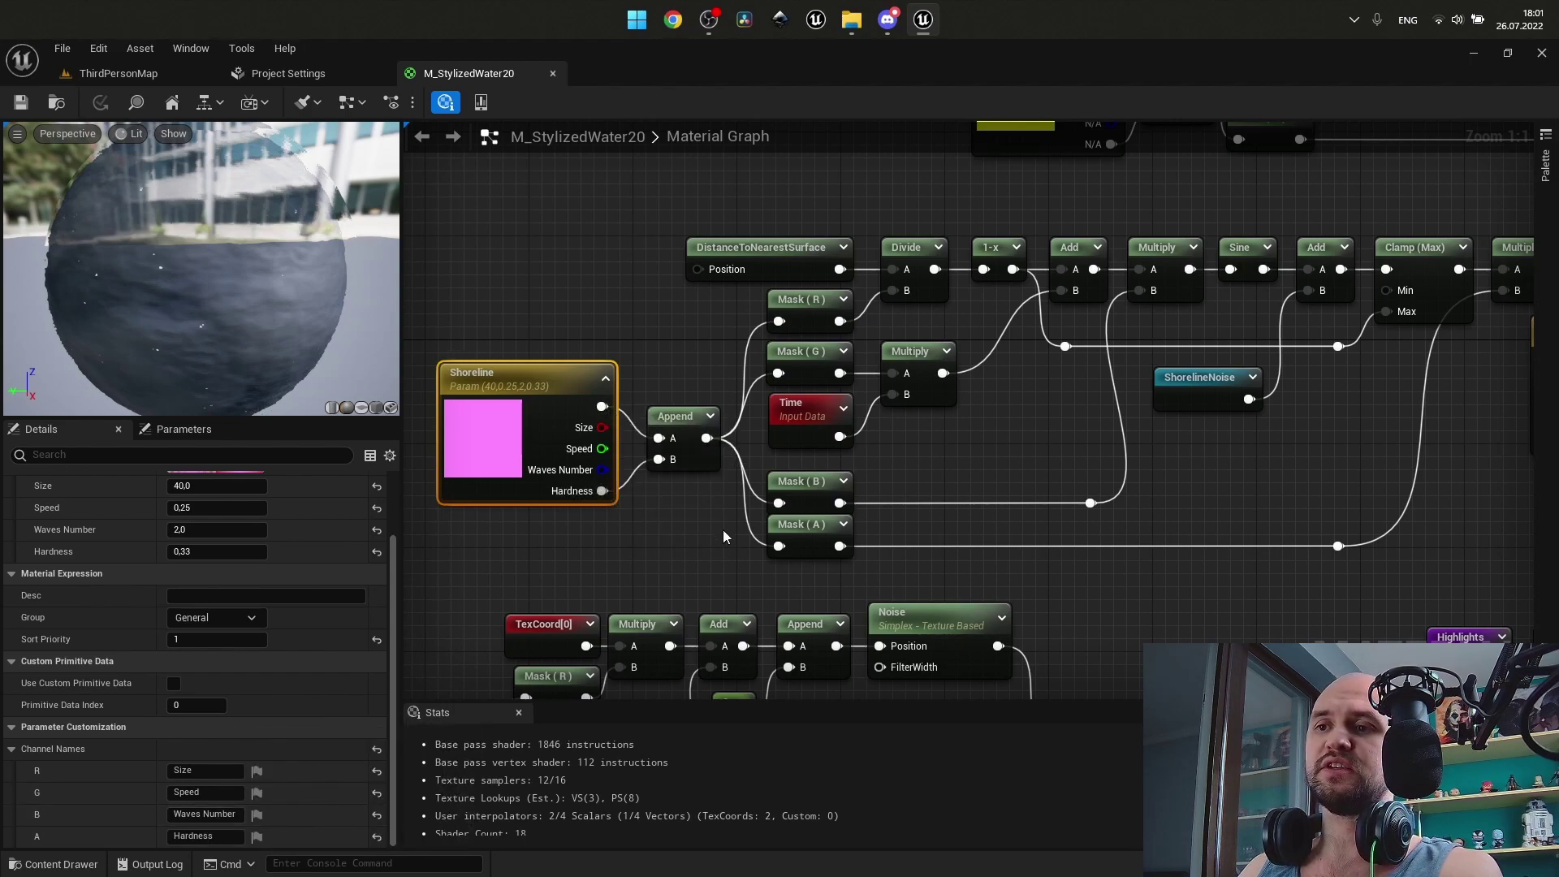
pyautogui.moveTo(875, 474); pyautogui.dragTo(758, 423, button='right')
pyautogui.moveTo(920, 462); pyautogui.dragTo(809, 449, button='right')
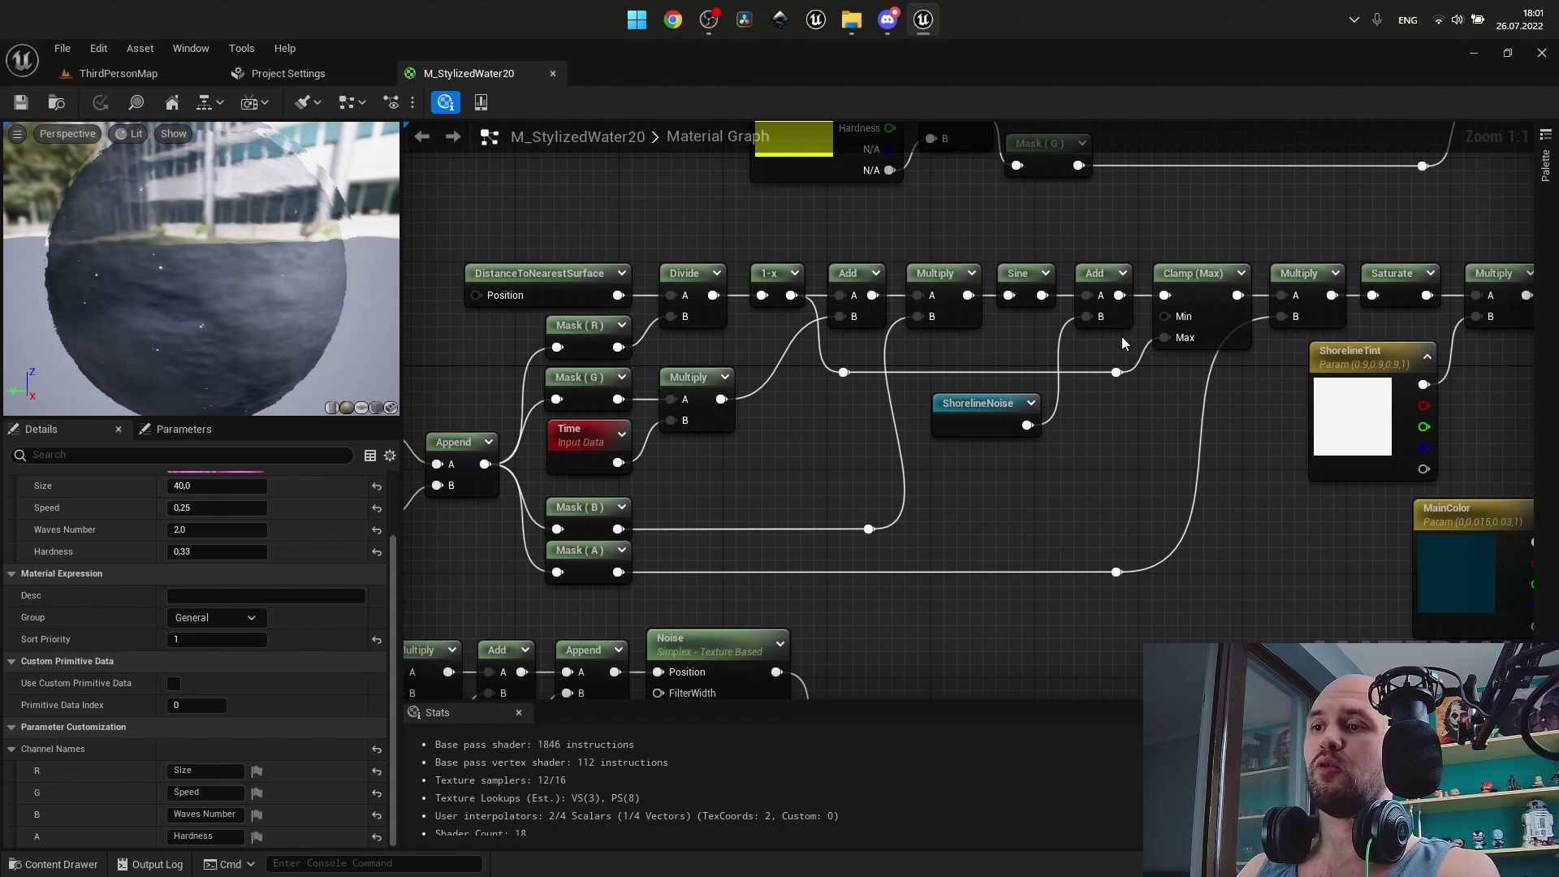
# Look over the NormalsBase, NormalsAdd and FoamBase branches of the material graph.
pyautogui.moveTo(1119, 479); pyautogui.dragTo(1282, 431, button='right')
pyautogui.click(997, 434)
pyautogui.scroll(-1, 991, 432)
pyautogui.moveTo(468, 323); pyautogui.dragTo(515, 285, button='right')
pyautogui.moveTo(570, 451); pyautogui.dragTo(928, 129, button='right')
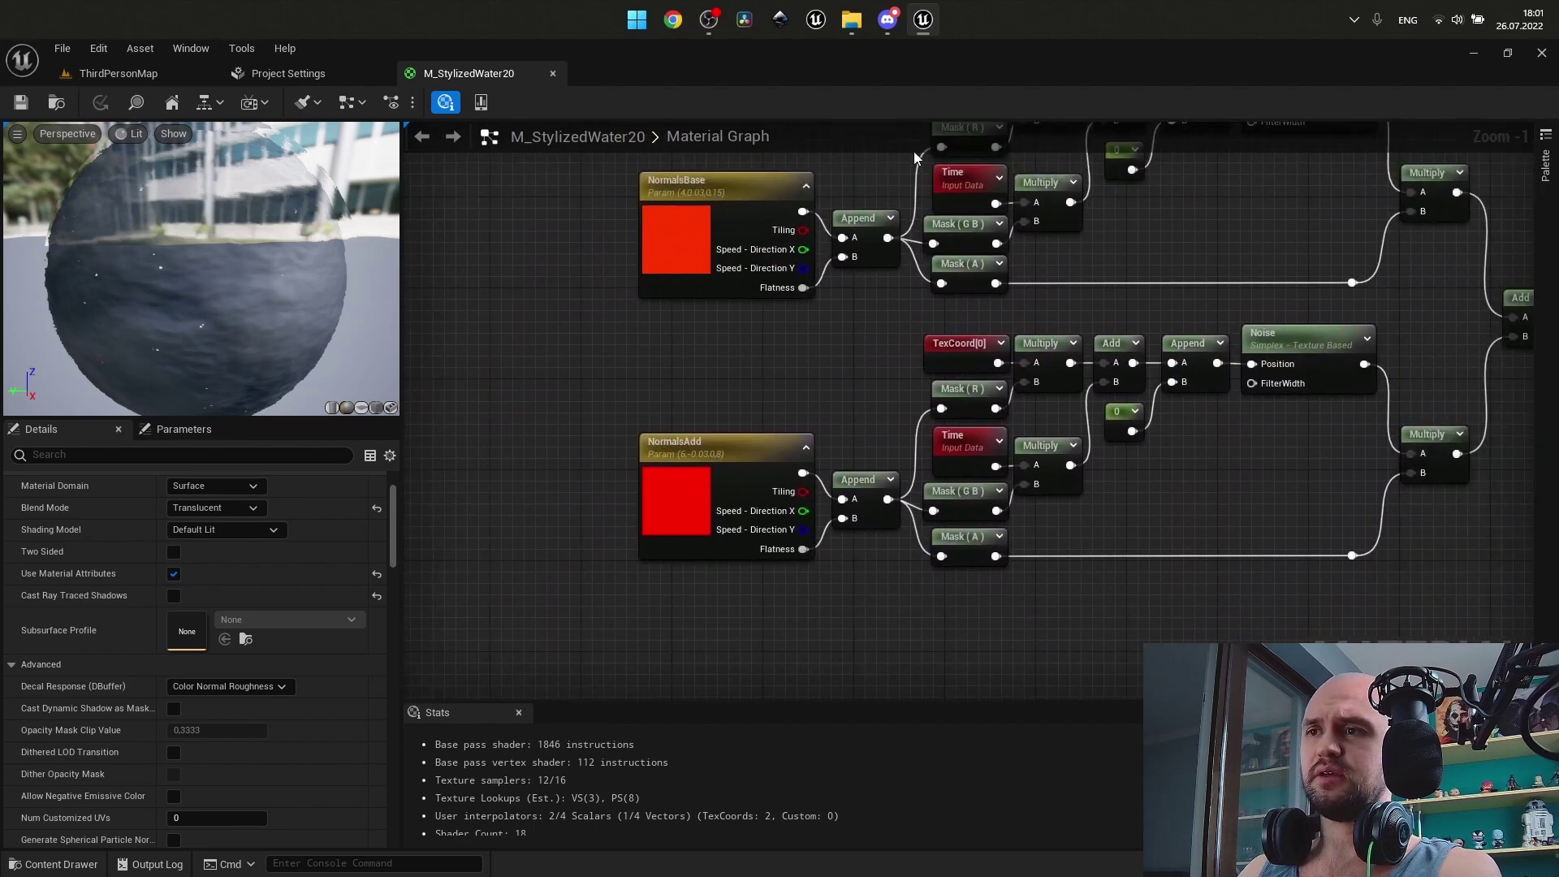
pyautogui.moveTo(837, 526); pyautogui.dragTo(715, 264)
pyautogui.moveTo(790, 460); pyautogui.dragTo(791, 130, button='right')
pyautogui.moveTo(991, 665); pyautogui.dragTo(749, 330)
pyautogui.moveTo(965, 466); pyautogui.dragTo(828, 550, button='right')
pyautogui.scroll(1, 757, 408)
pyautogui.click(743, 392)
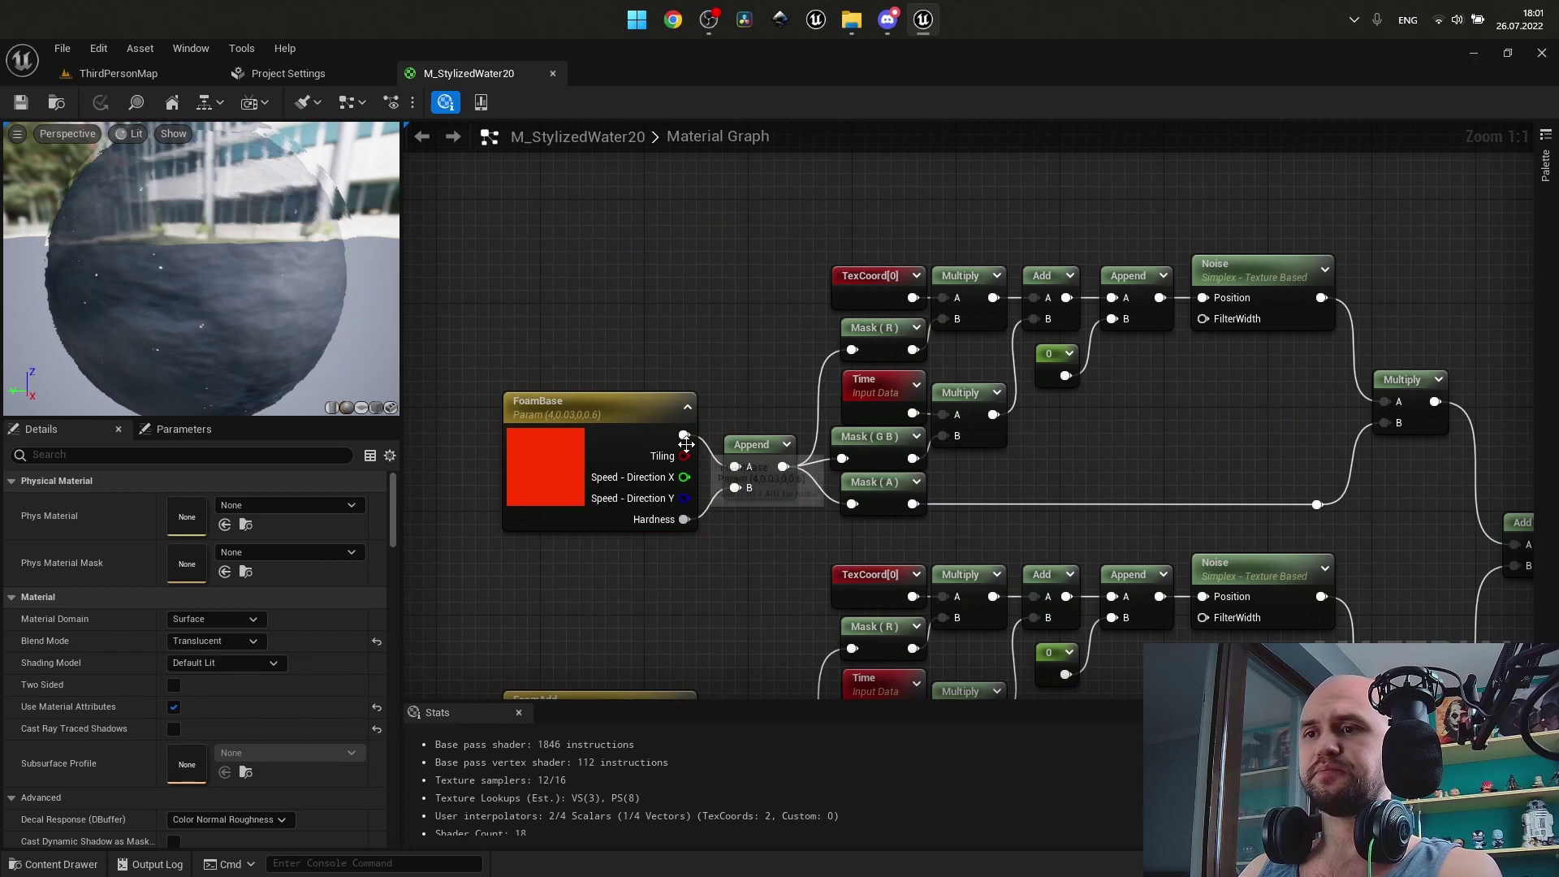
pyautogui.moveTo(684, 435); pyautogui.dragTo(730, 234)
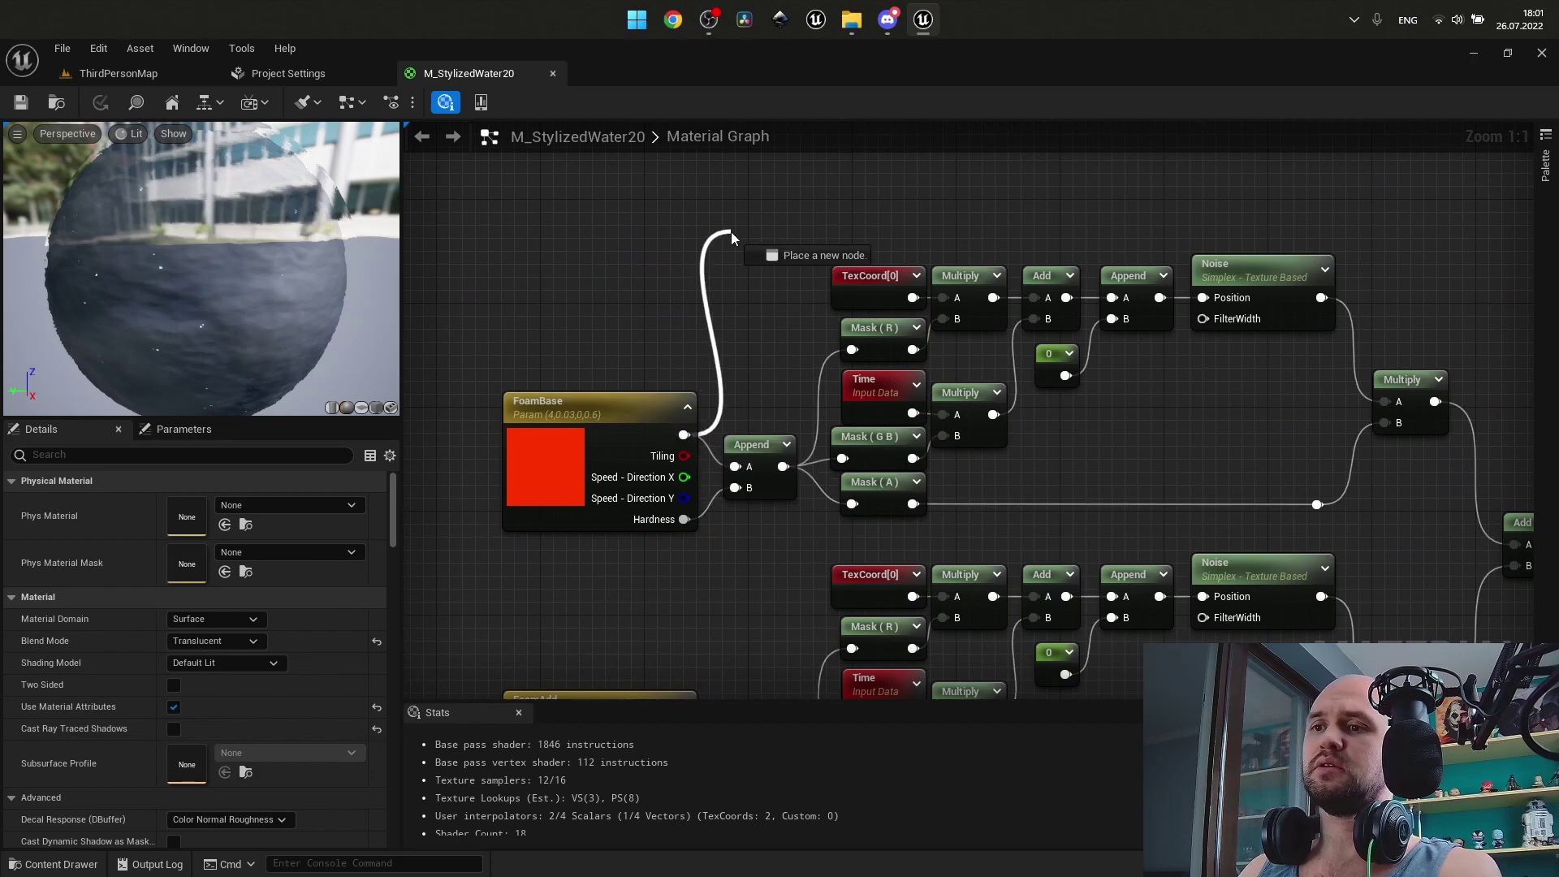
pyautogui.moveTo(730, 231); pyautogui.dragTo(730, 232)
pyautogui.click(637, 245)
# Examine the DistanceToNearestSurface, Mask (R), Divide and 1-x nodes at the start of the shoreline branch.
pyautogui.scroll(-1, 642, 246)
pyautogui.moveTo(651, 248); pyautogui.dragTo(433, 876, button='right')
pyautogui.scroll(-1, 623, 526)
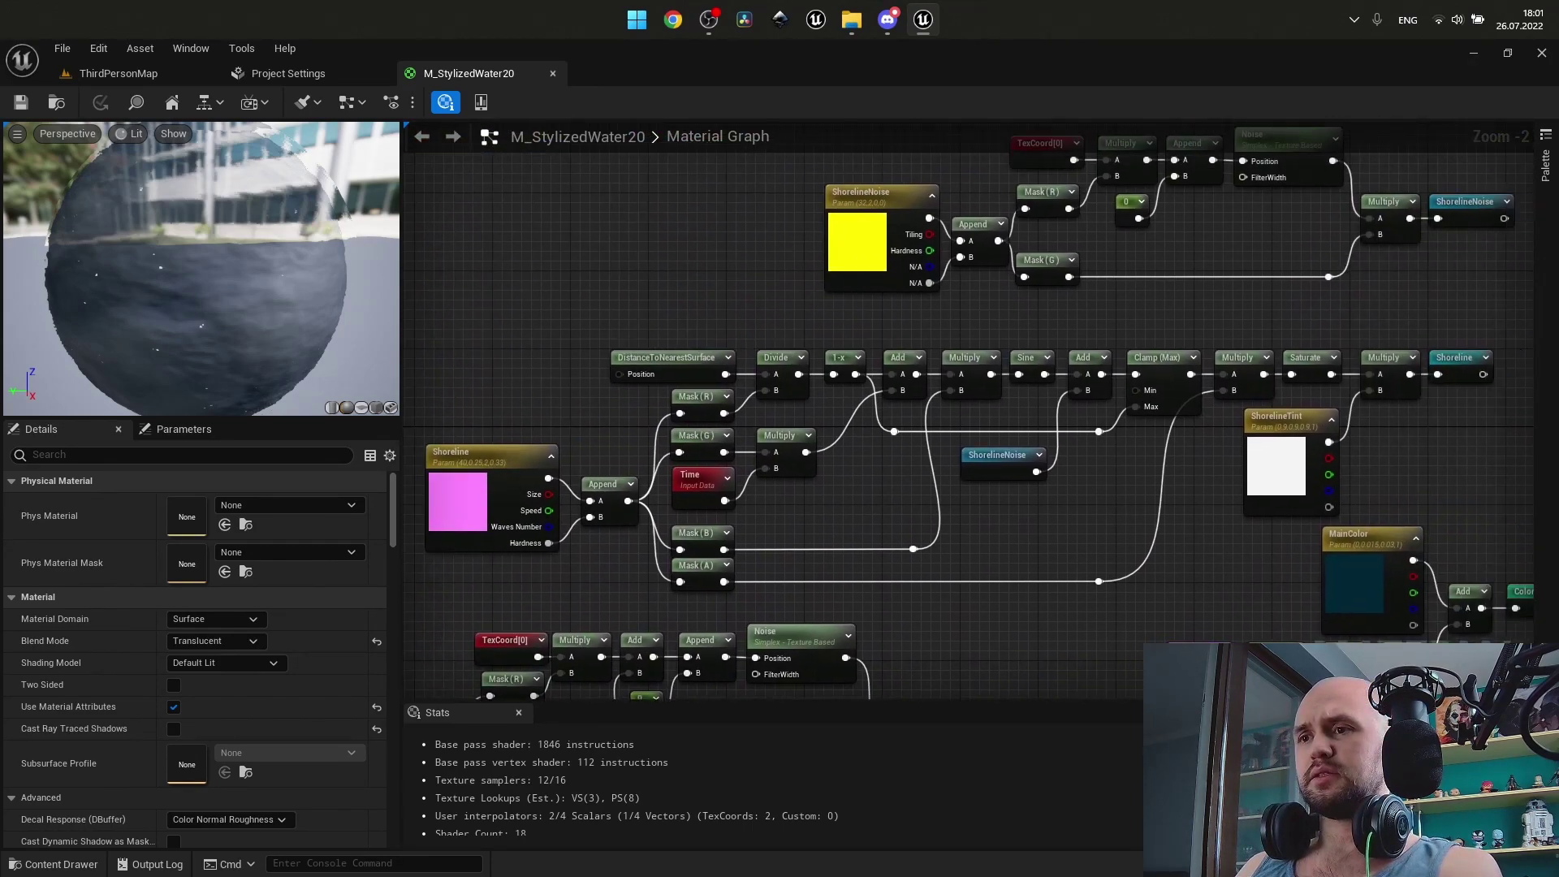
pyautogui.scroll(2, 833, 485)
pyautogui.moveTo(745, 221); pyautogui.dragTo(1064, 329)
pyautogui.moveTo(1011, 231); pyautogui.dragTo(819, 286, button='right')
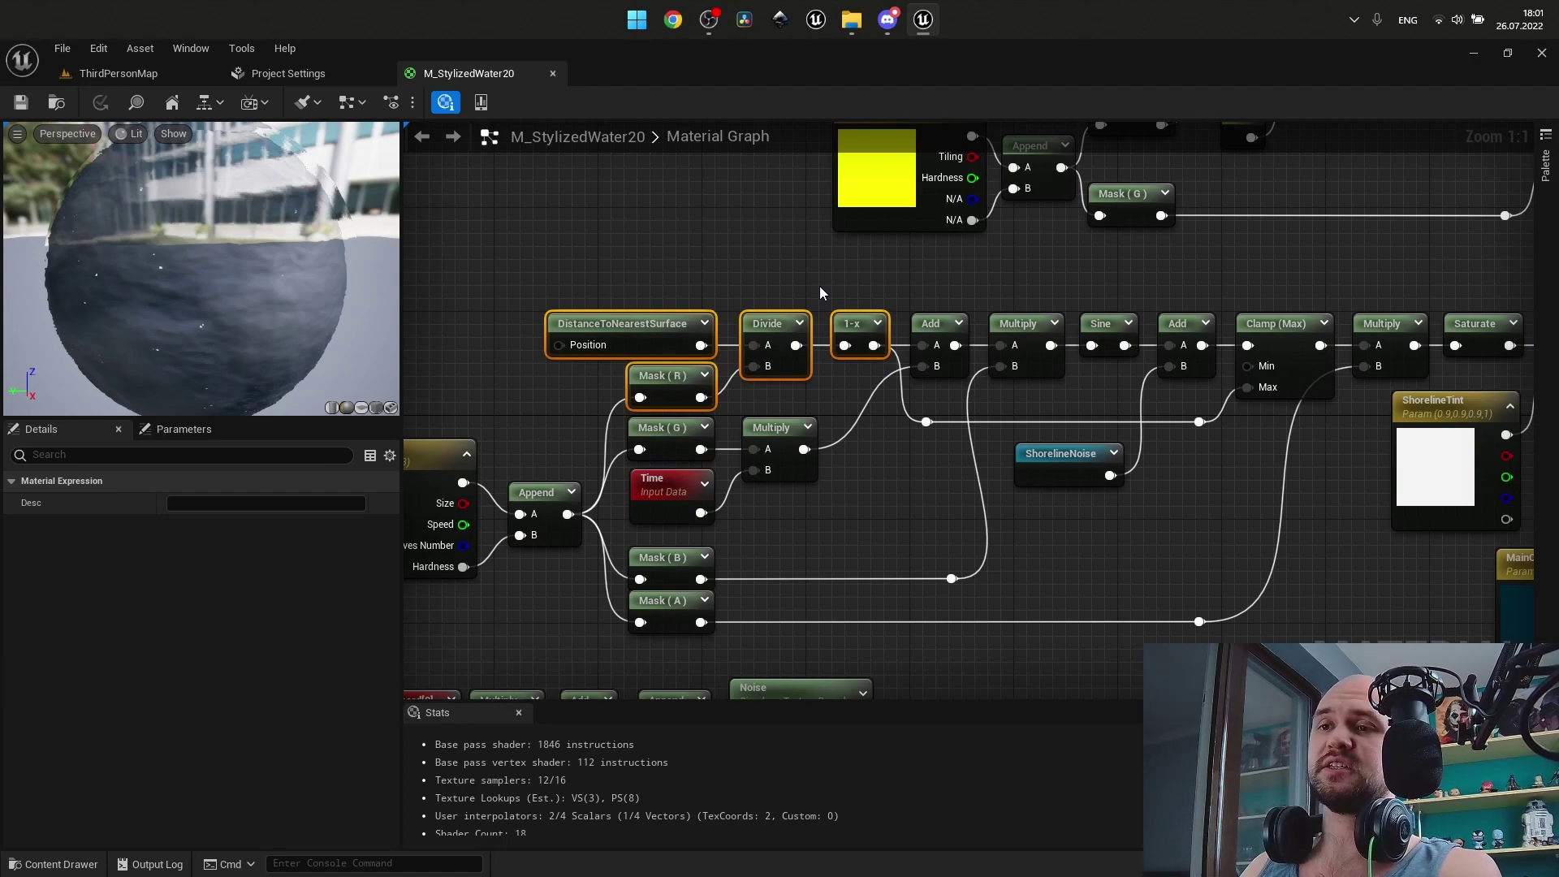
# Wire the shoreline branch's 1-x output into Base Color of SetMaterialAttributes and inspect the mask in the game preview.
pyautogui.scroll(-2, 870, 294)
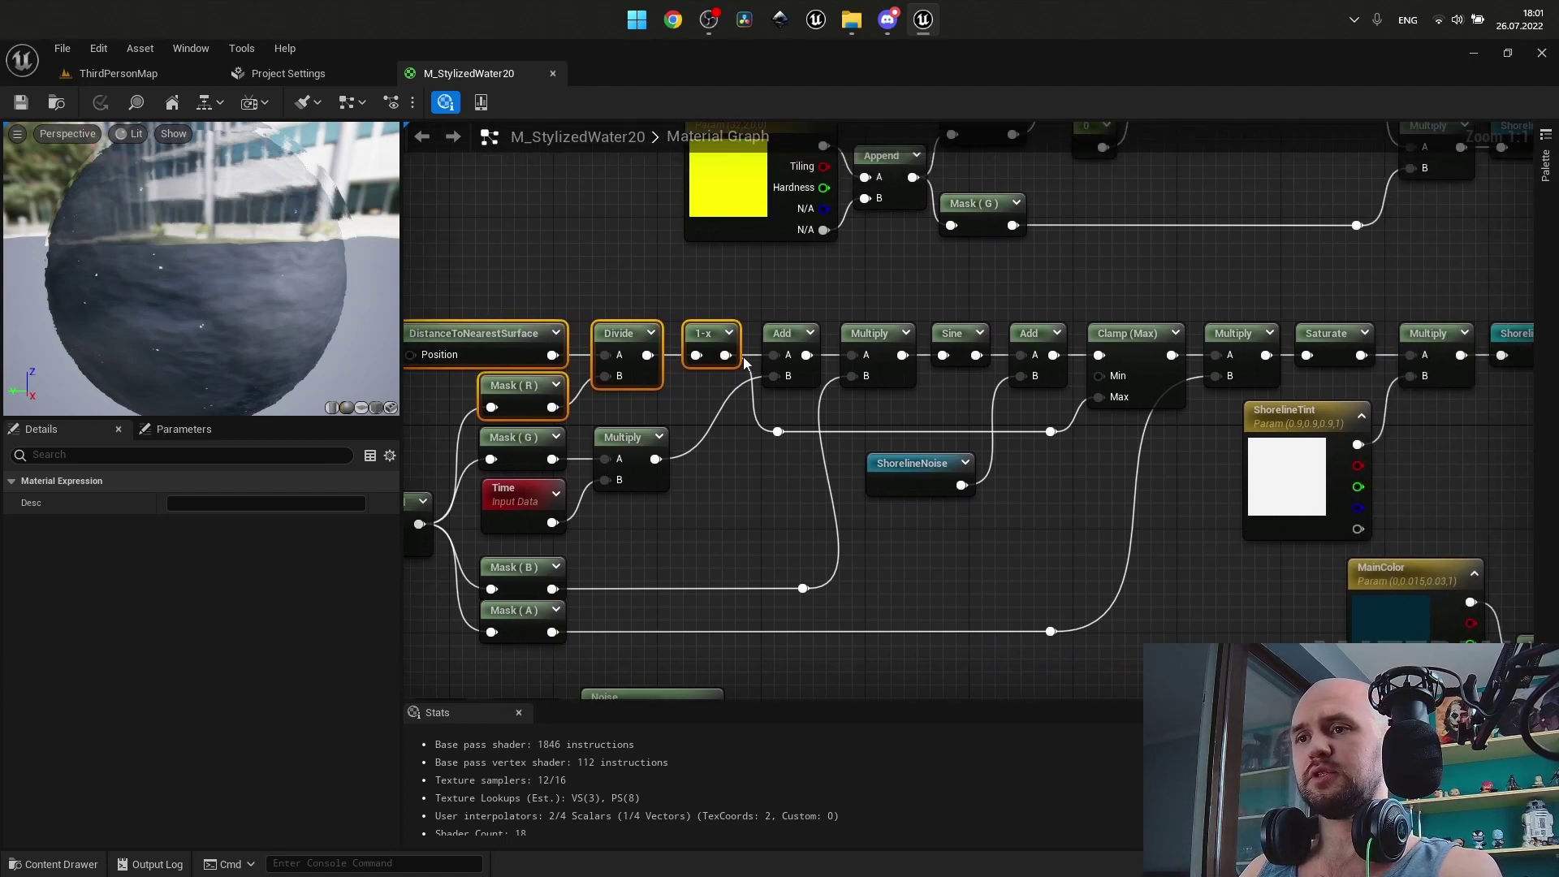
pyautogui.moveTo(887, 275); pyautogui.dragTo(733, 329, button='right')
pyautogui.moveTo(612, 388); pyautogui.dragTo(1395, 440)
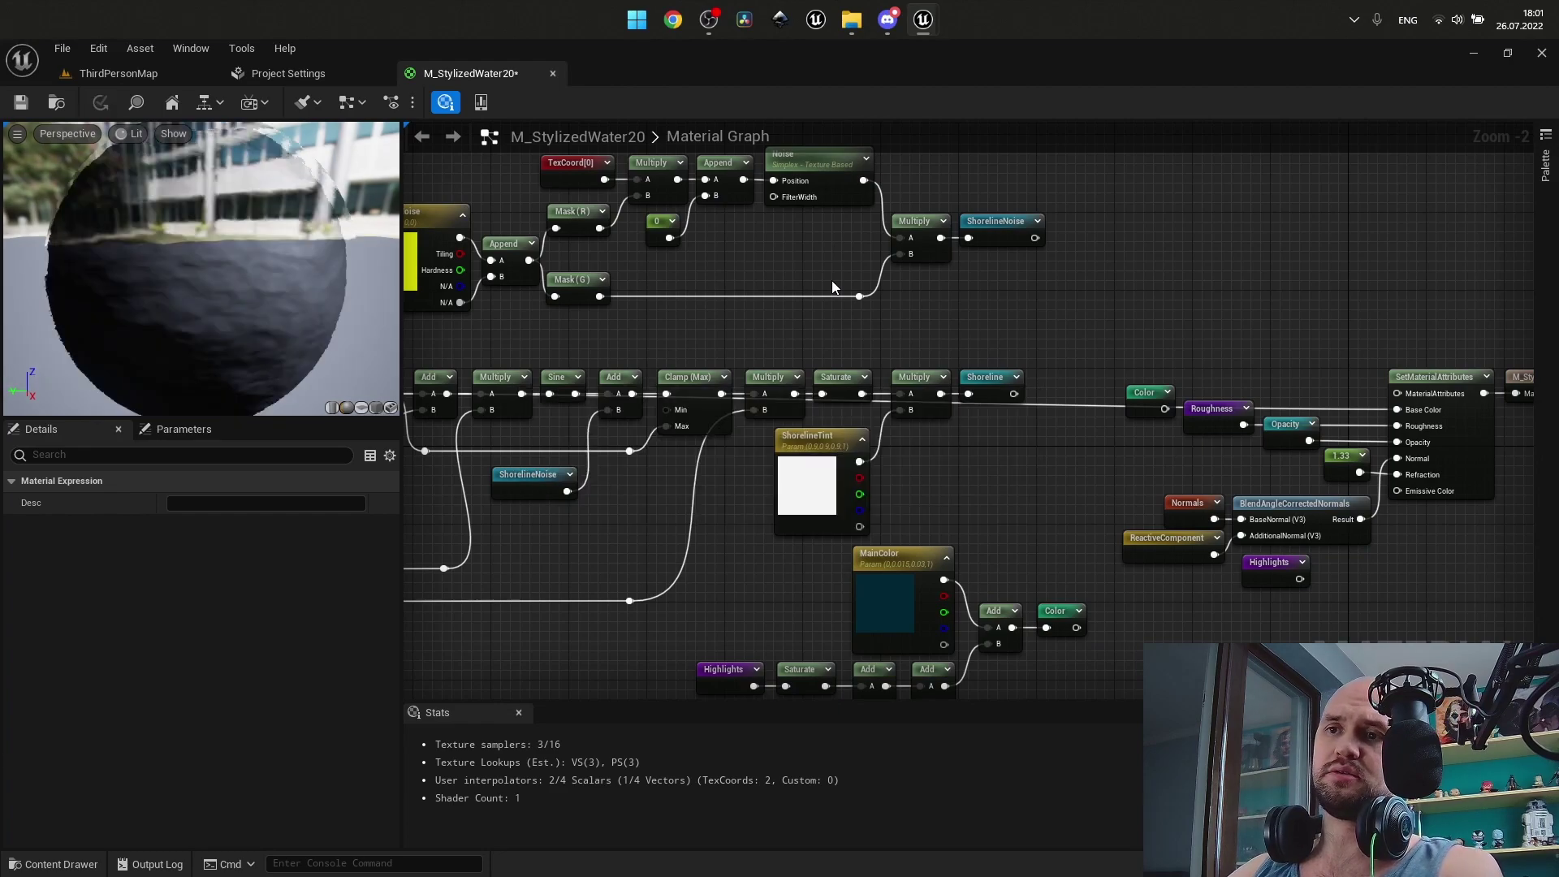
pyautogui.hotkey('alt', 'Tab')
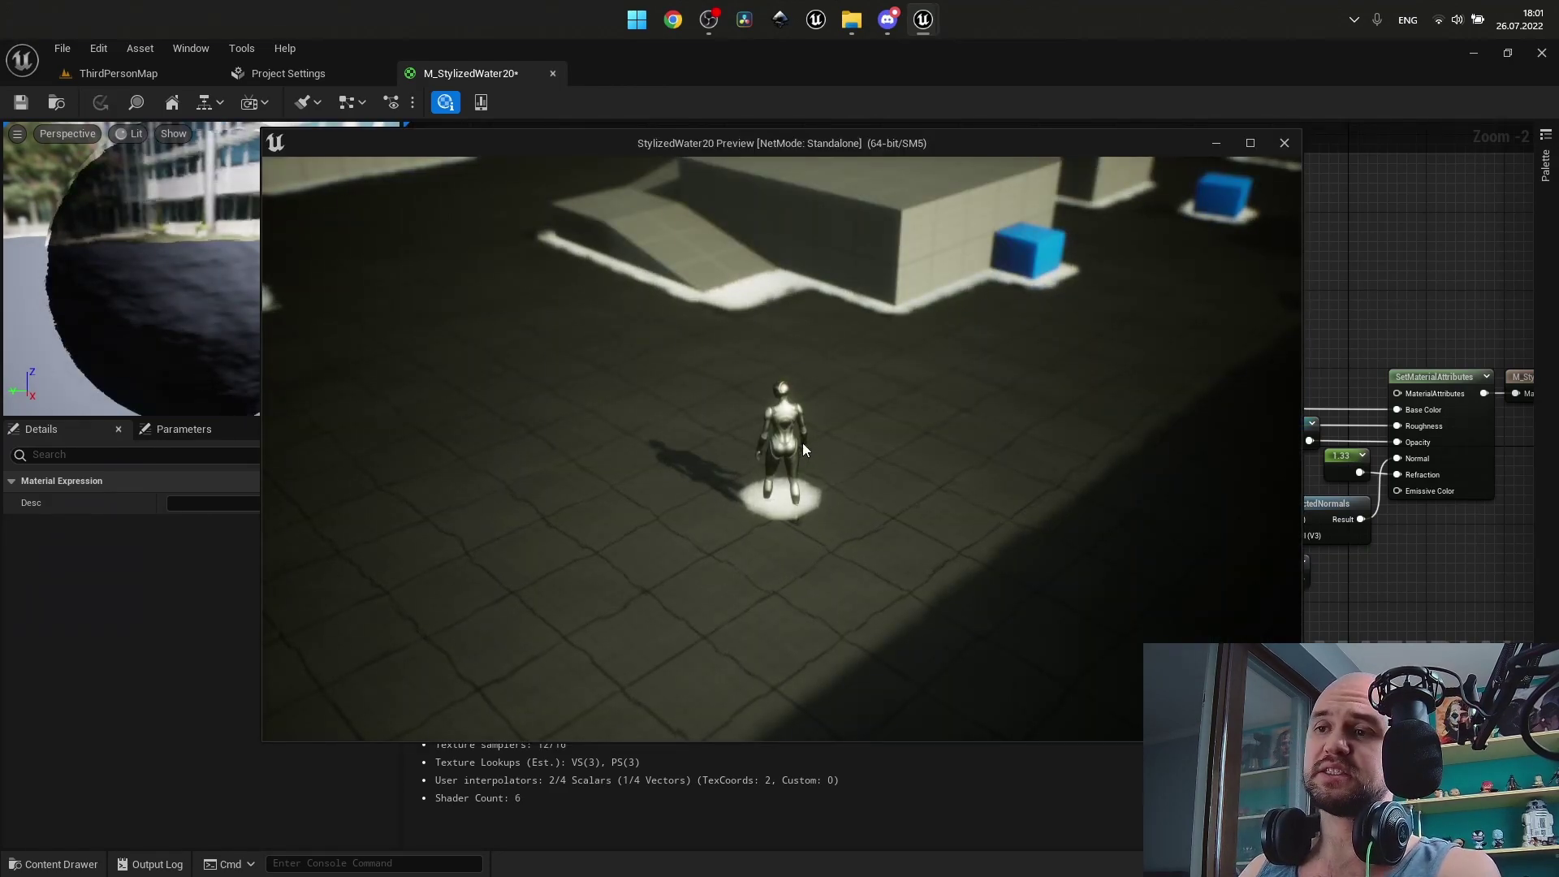
pyautogui.hotkey('alt', 'Tab')
# Examine how Mask (G) and Time are multiplied to animate the shoreline, and the Shoreline parameter's link to Append.
pyautogui.moveTo(719, 518)
pyautogui.mouseDown(button='right')
pyautogui.moveTo(1103, 500)
pyautogui.moveTo(712, 500)
pyautogui.mouseUp(button='right')
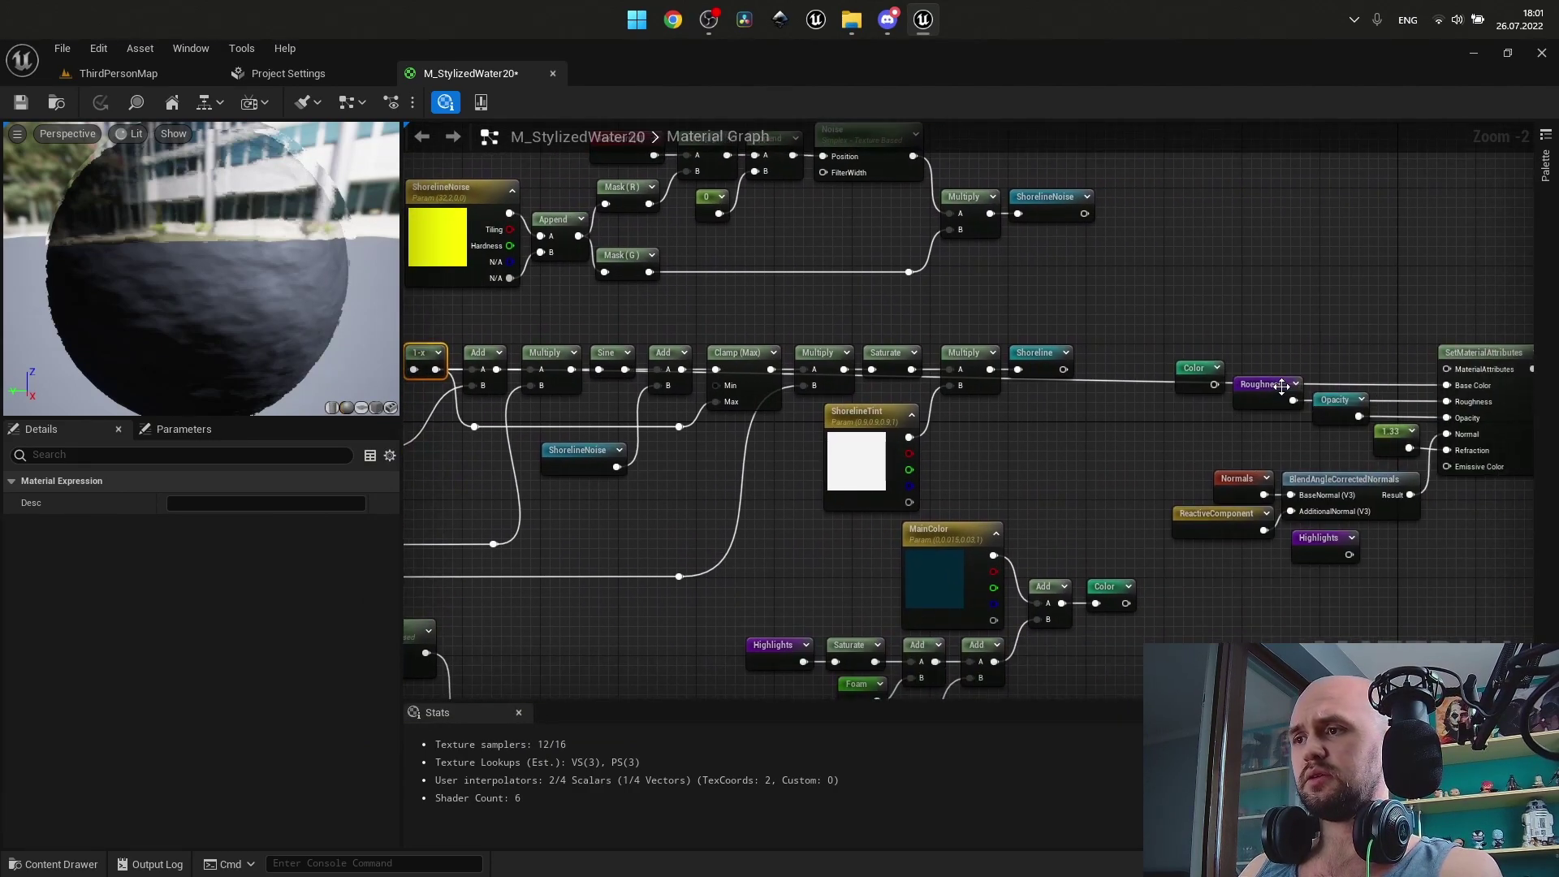
pyautogui.moveTo(958, 429); pyautogui.dragTo(1461, 403, button='right')
pyautogui.scroll(2, 999, 418)
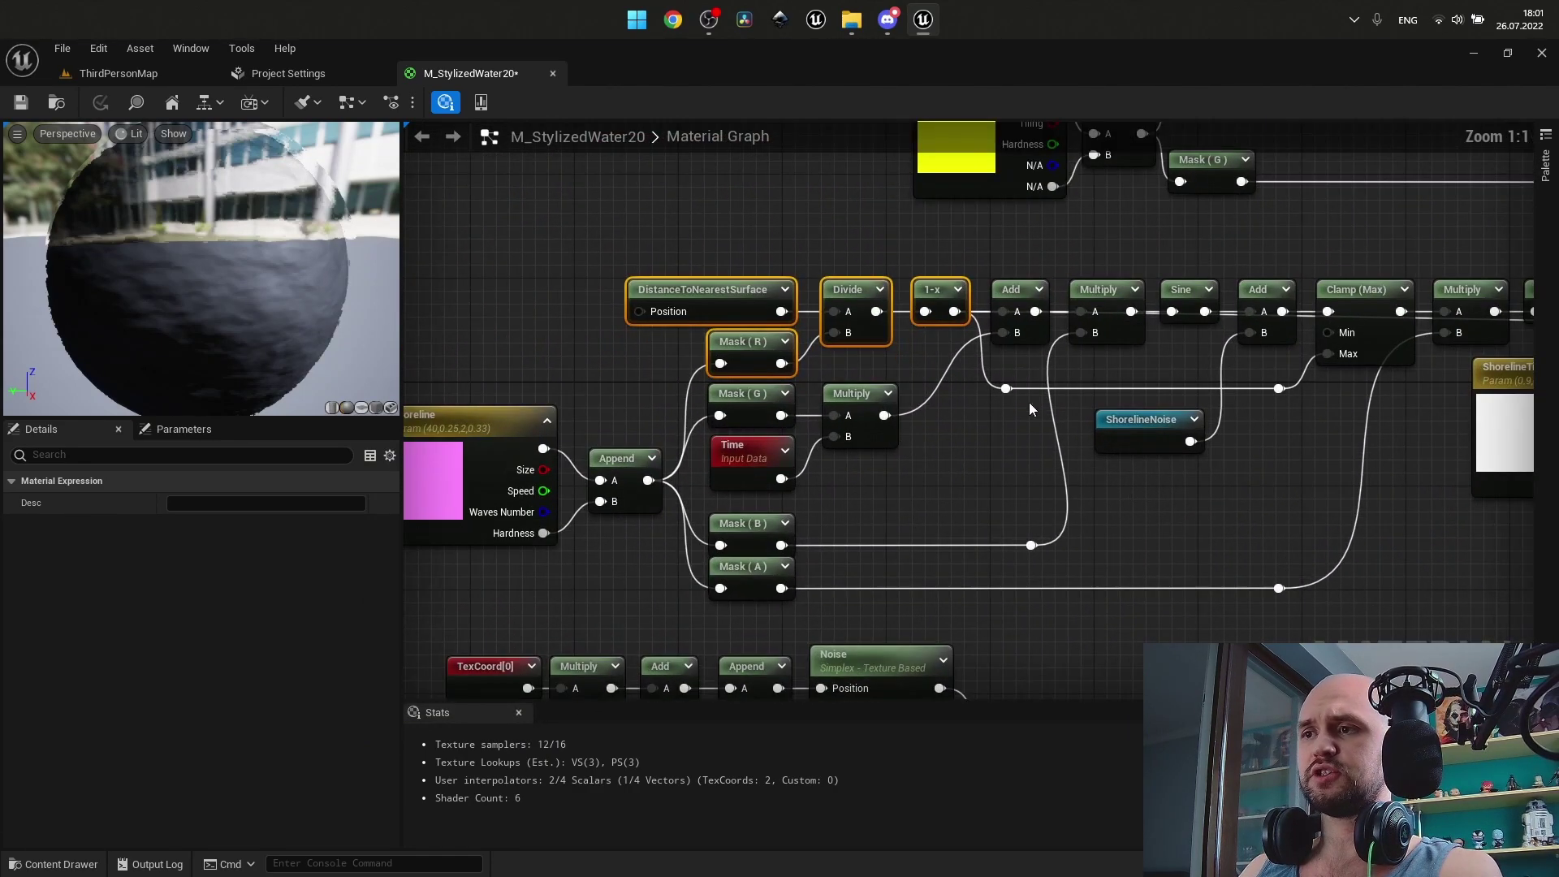
pyautogui.moveTo(903, 492); pyautogui.dragTo(765, 427)
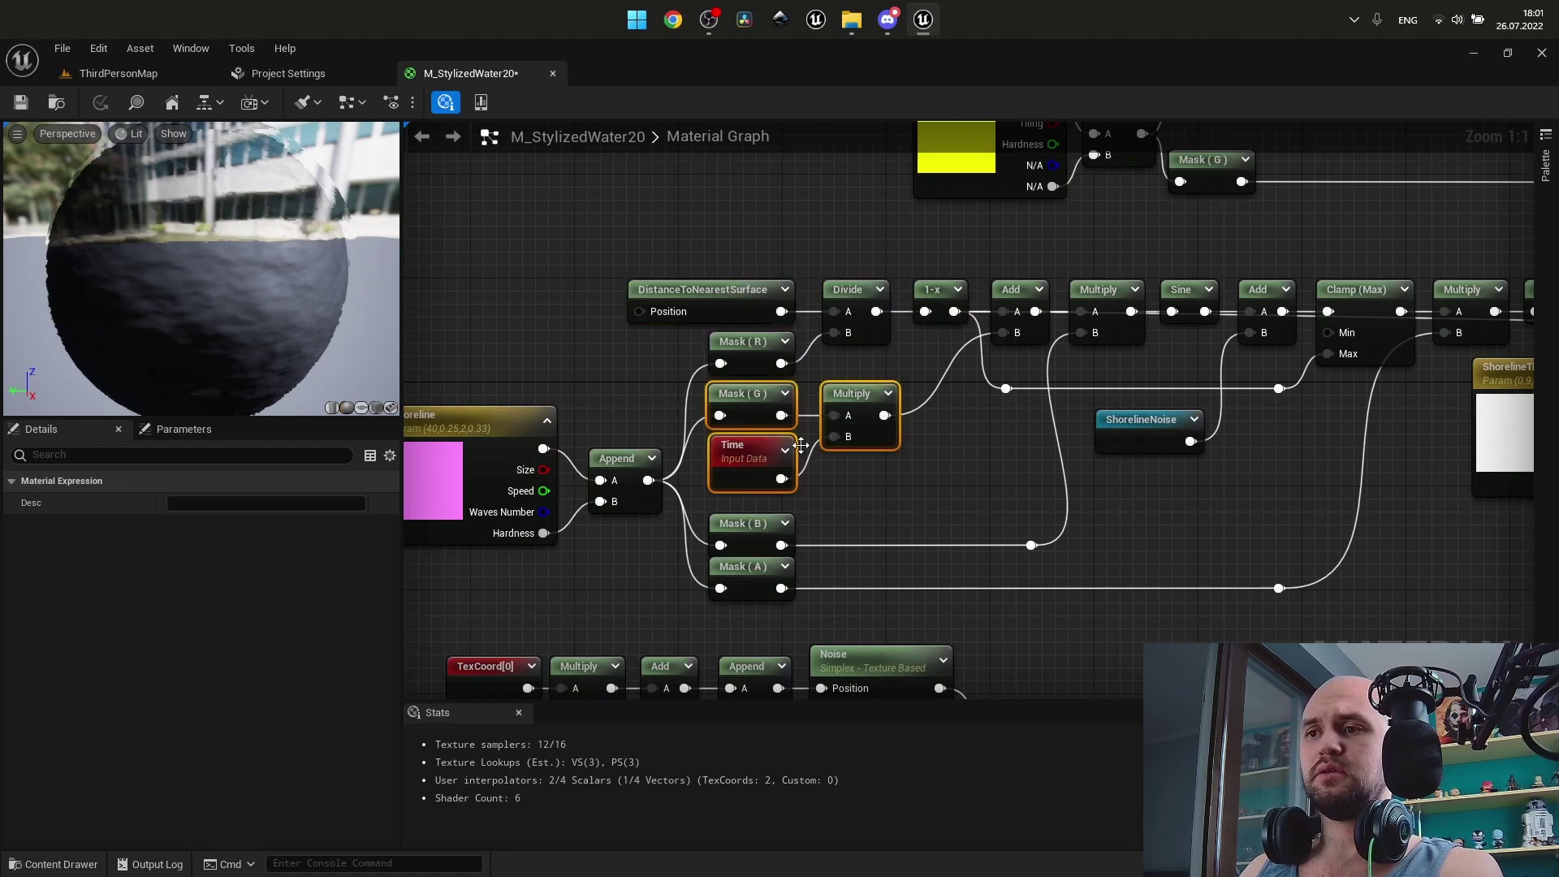
pyautogui.click(960, 453)
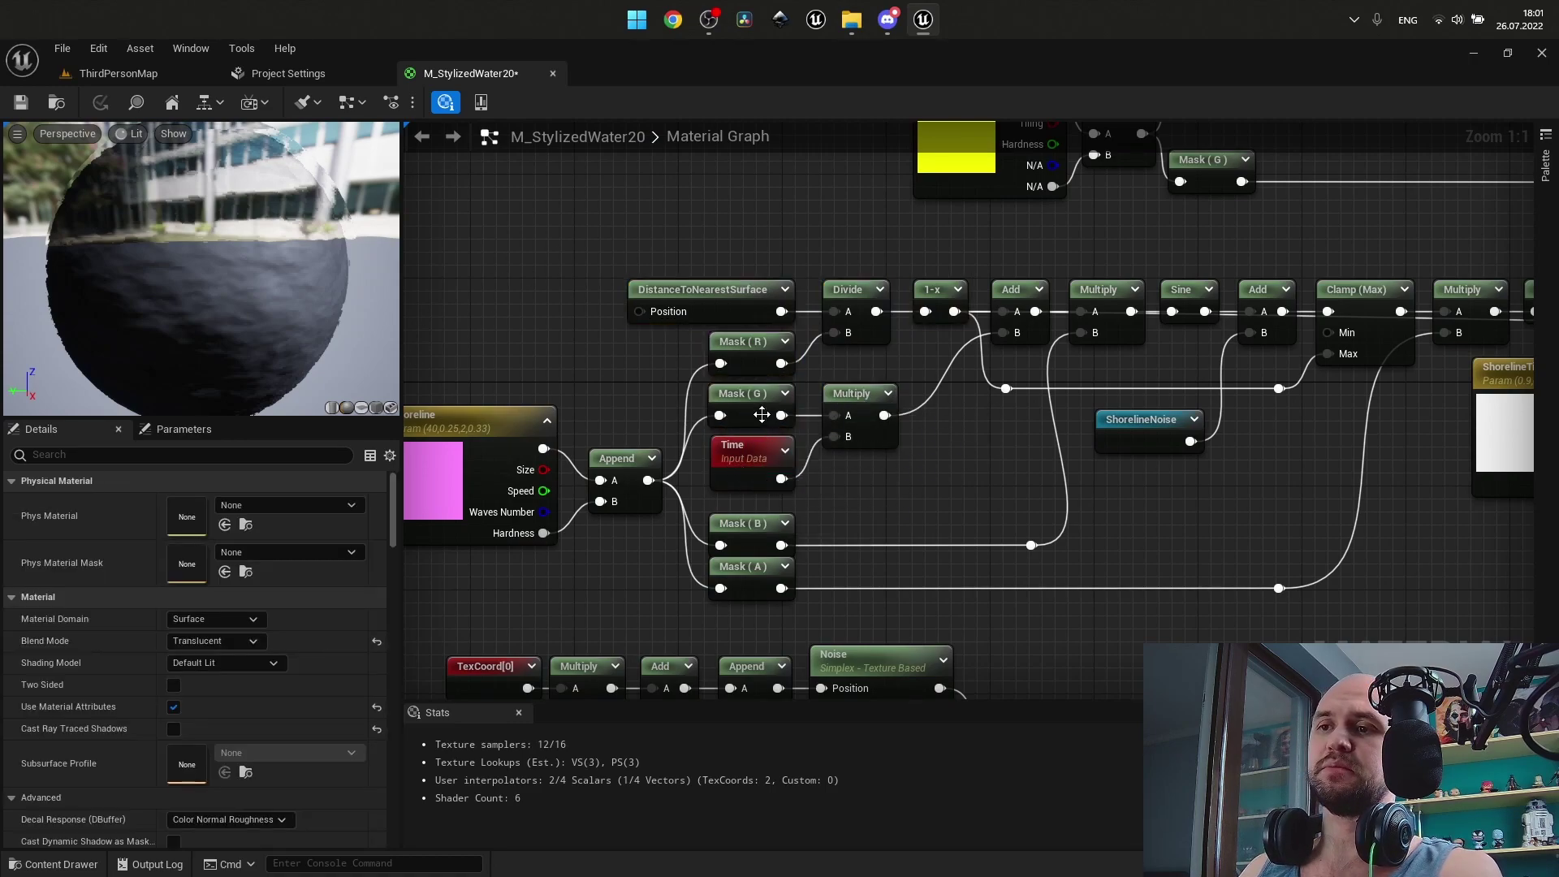
pyautogui.moveTo(543, 532); pyautogui.dragTo(600, 501)
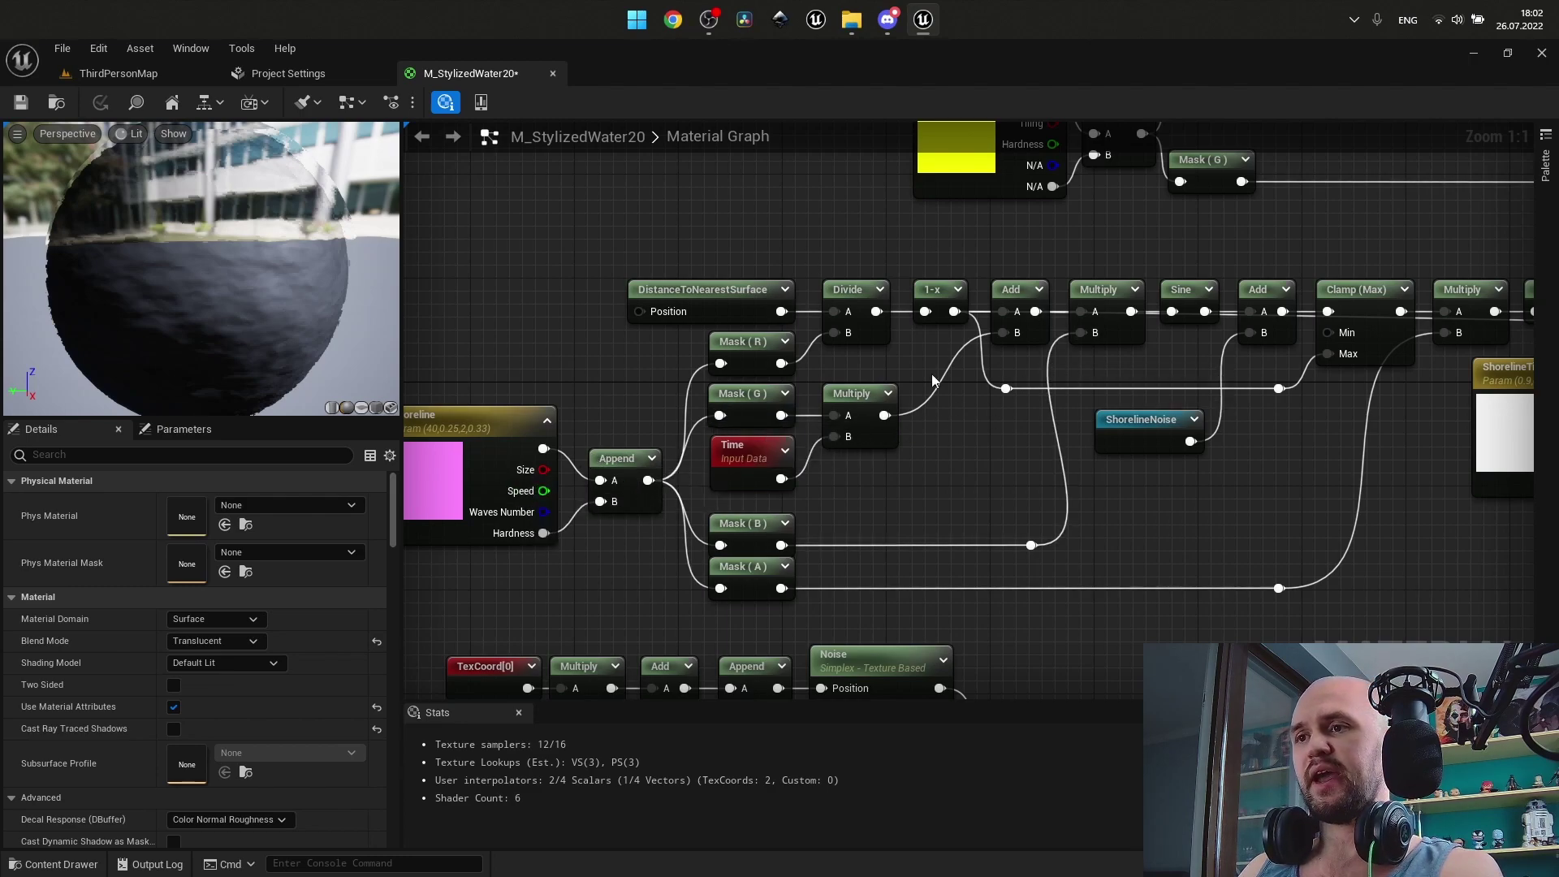
# Examine the Multiply and Sine nodes that form the waves and the settings of the Clamp (Max) node.
pyautogui.moveTo(655, 231); pyautogui.dragTo(933, 343)
pyautogui.moveTo(1106, 348); pyautogui.dragTo(1072, 306, button='right')
pyautogui.click(781, 362)
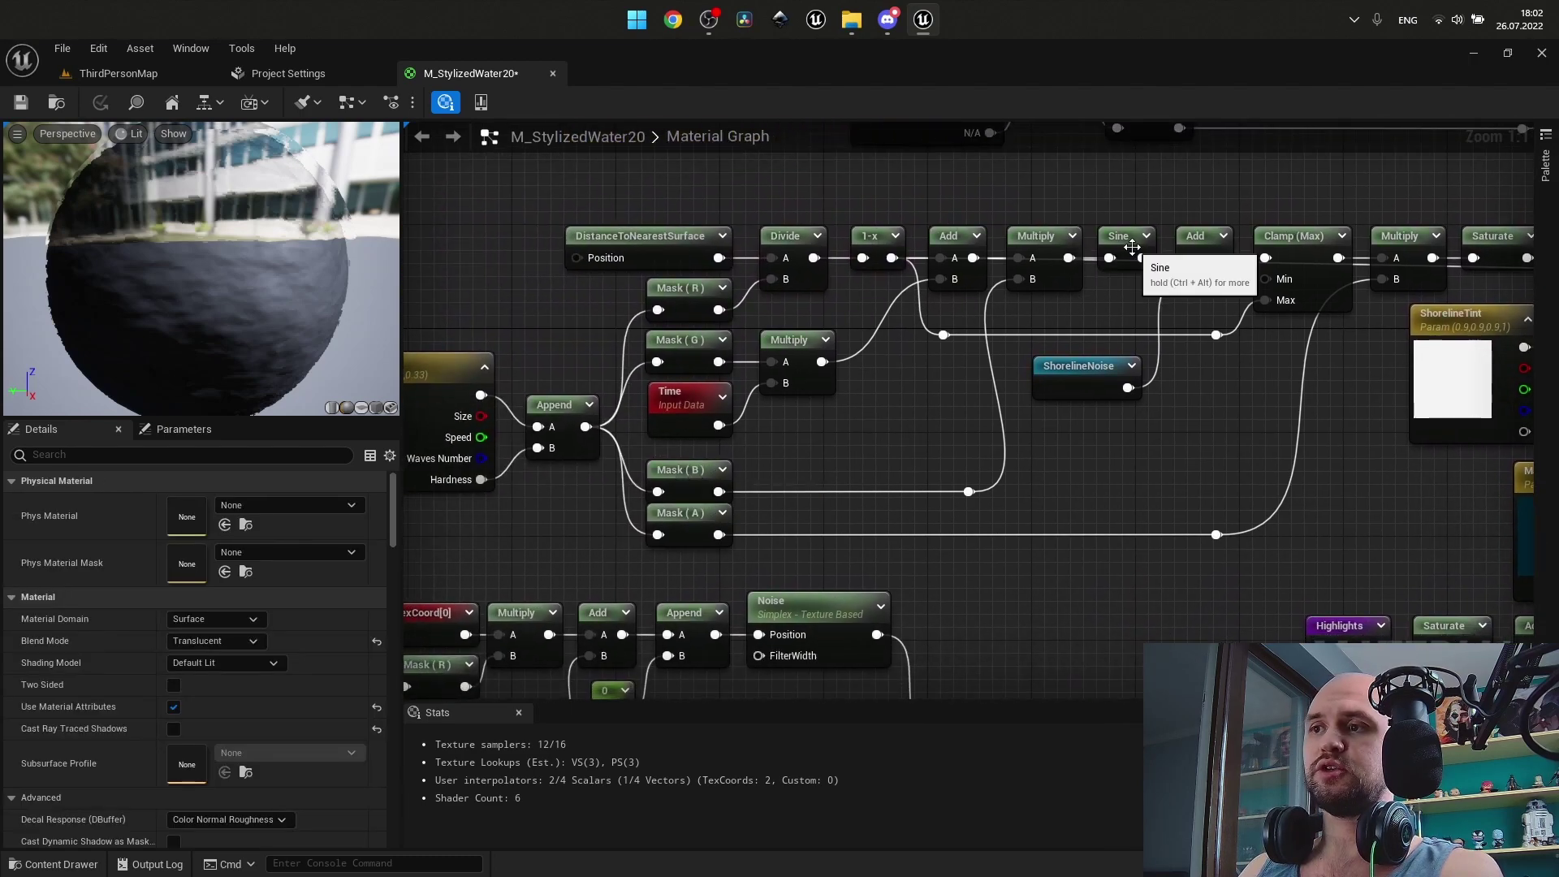
pyautogui.moveTo(1017, 217); pyautogui.dragTo(1109, 292)
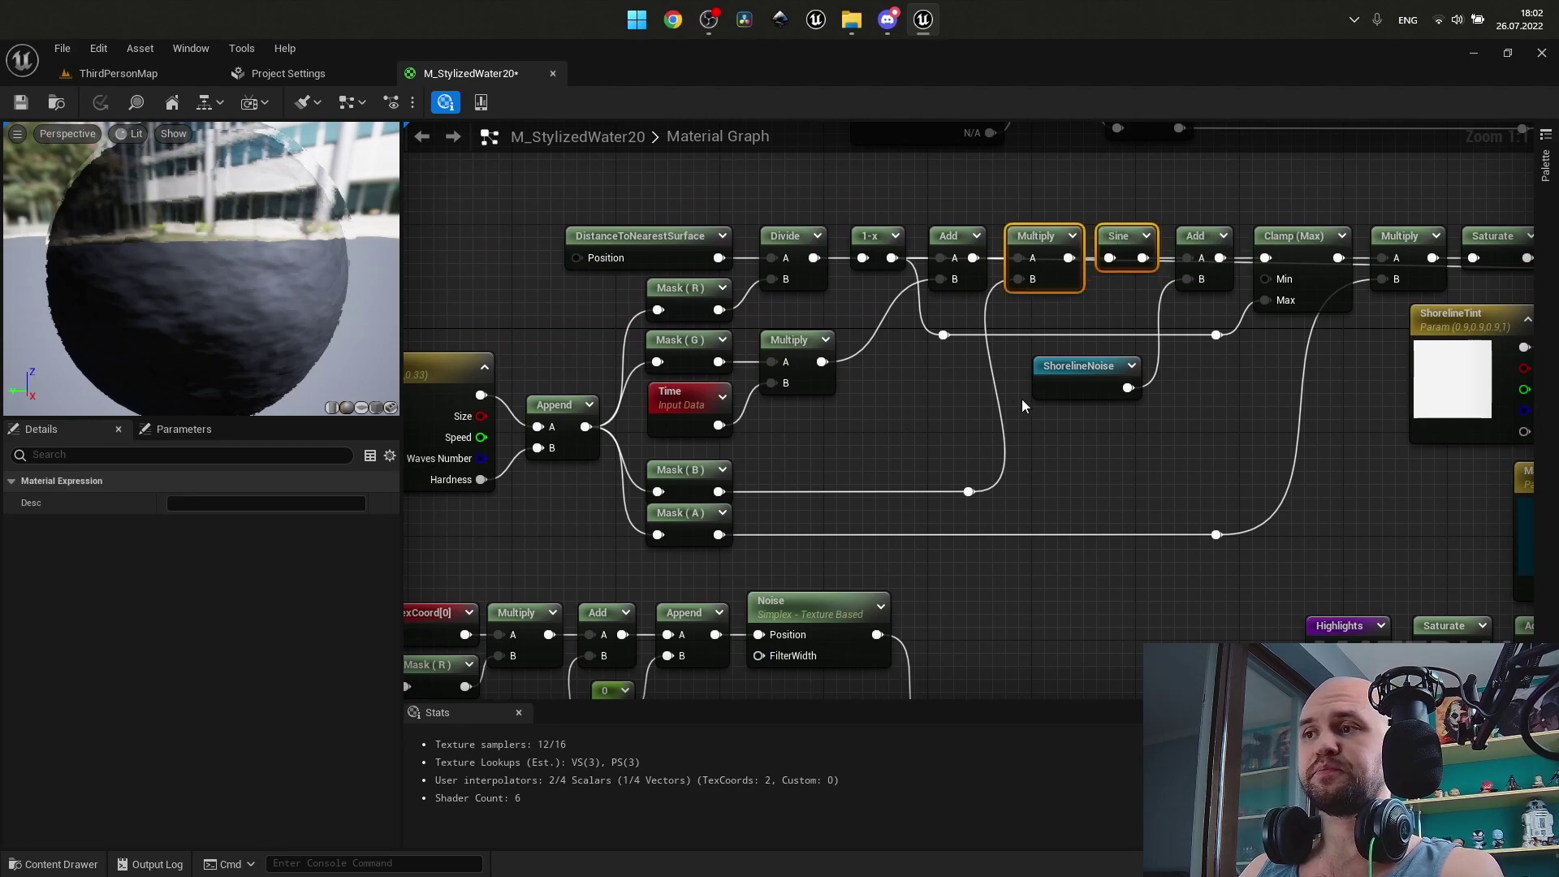
pyautogui.moveTo(1312, 264); pyautogui.dragTo(1119, 292, button='right')
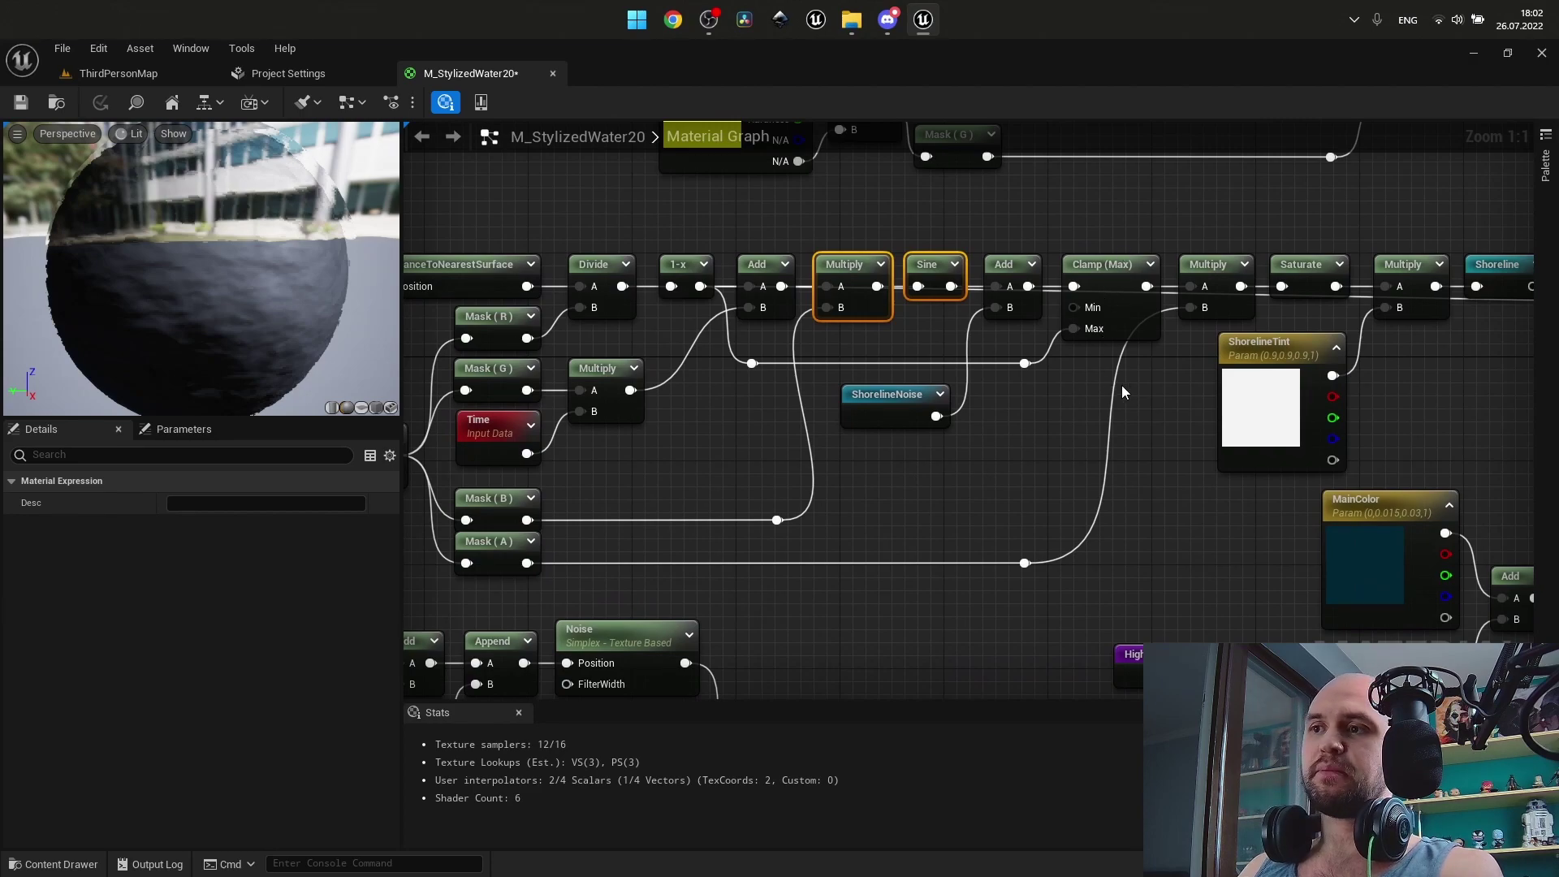
pyautogui.click(1088, 267)
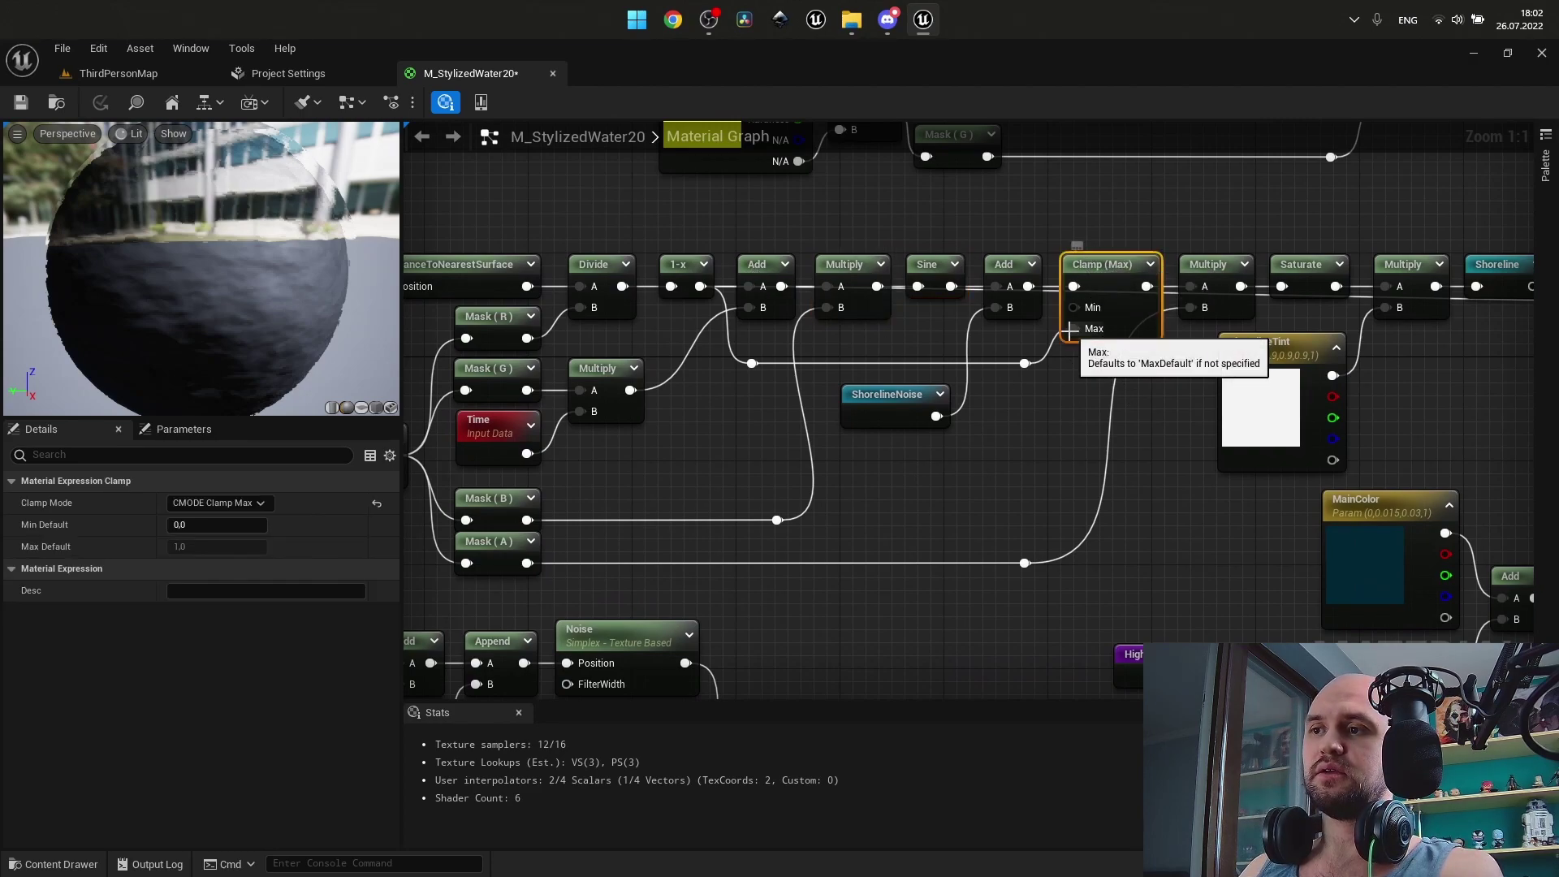
# Wire the shoreline branch's Saturate output into Base Color of SetMaterialAttributes.
pyautogui.moveTo(393, 235); pyautogui.dragTo(544, 279, button='right')
pyautogui.moveTo(545, 266); pyautogui.dragTo(847, 383)
pyautogui.moveTo(1198, 453); pyautogui.dragTo(708, 499, button='right')
pyautogui.moveTo(808, 376); pyautogui.dragTo(1247, 397)
pyautogui.moveTo(877, 309); pyautogui.dragTo(1533, 259, button='right')
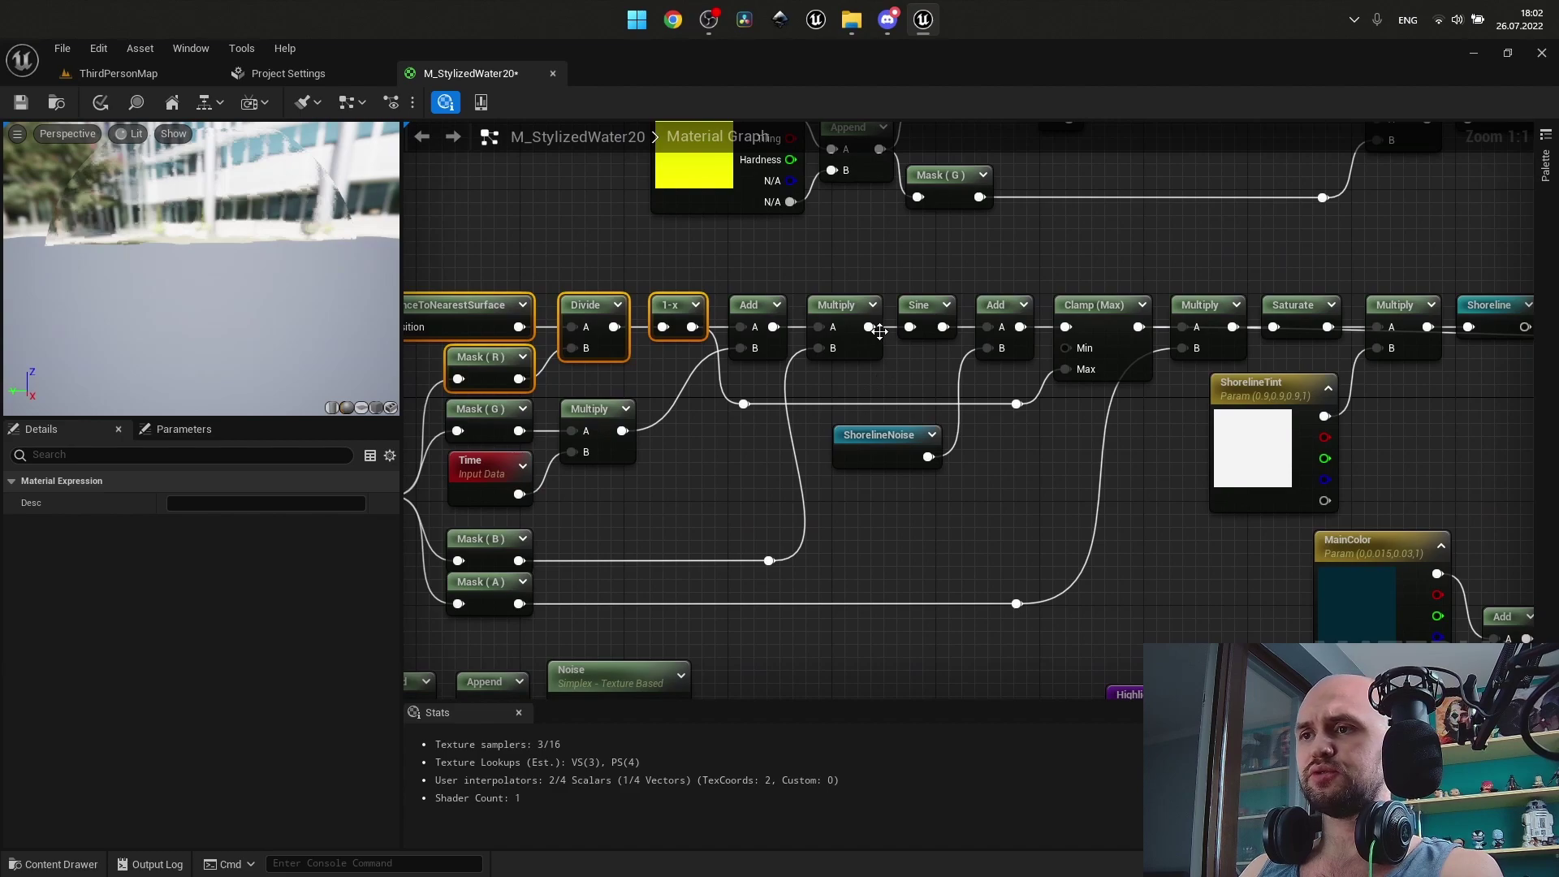
# Connect the Sine output directly to Clamp (Max), bypassing the ShorelineNoise Add node, and apply the material changes.
pyautogui.moveTo(870, 327); pyautogui.dragTo(1006, 327)
pyautogui.moveTo(925, 349); pyautogui.dragTo(1067, 327)
pyautogui.click(845, 374)
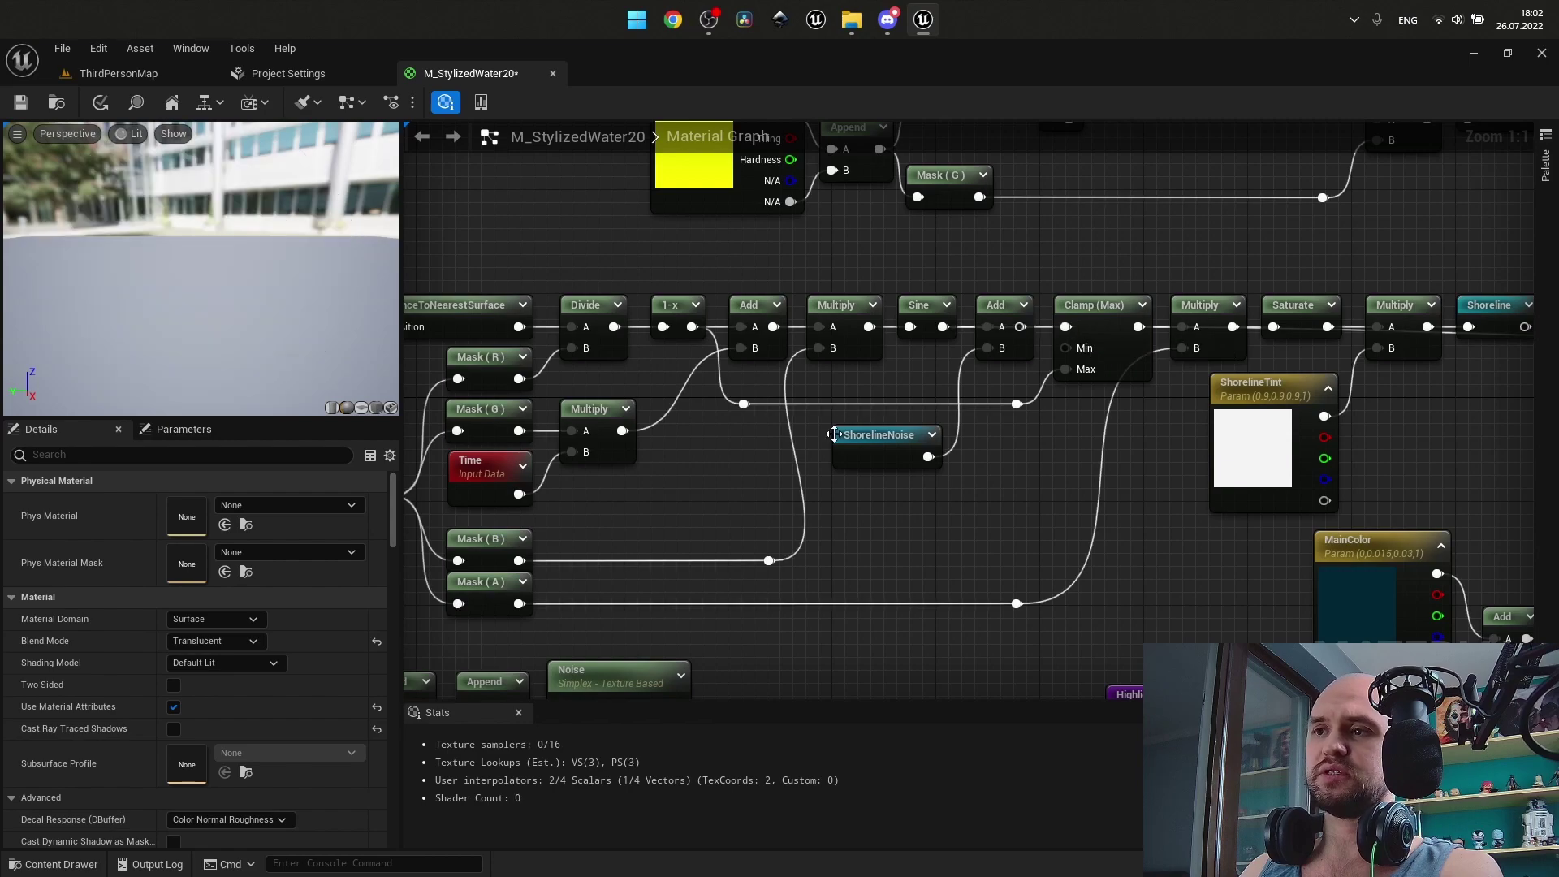
pyautogui.click(100, 102)
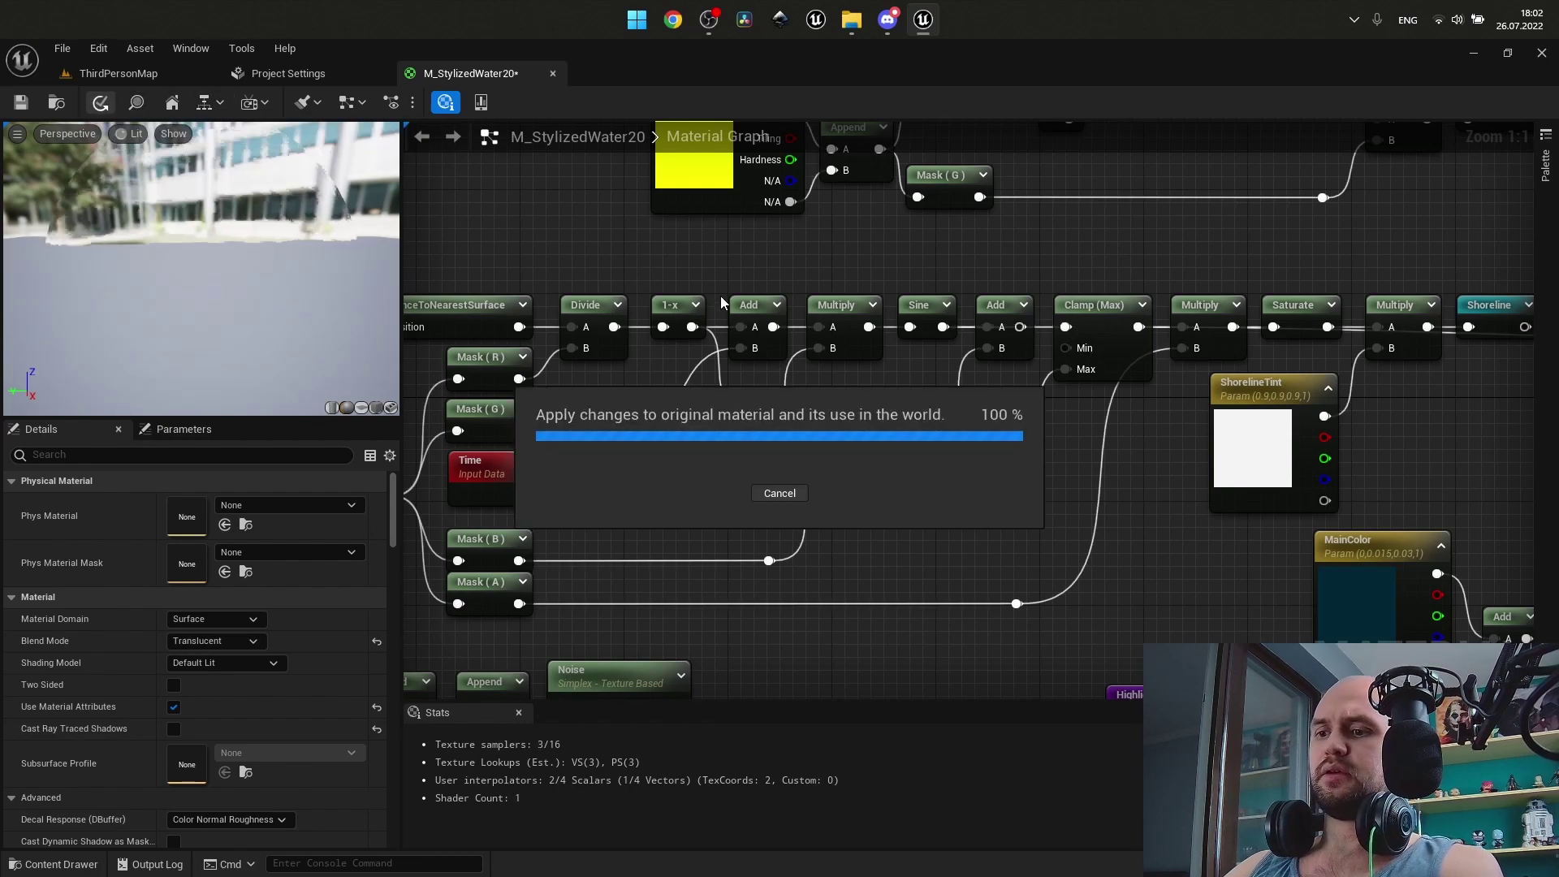
# Inspect the shoreline rings around the character and blocks in the game preview, both close up and from afar.
pyautogui.hotkey('alt', 'Tab')
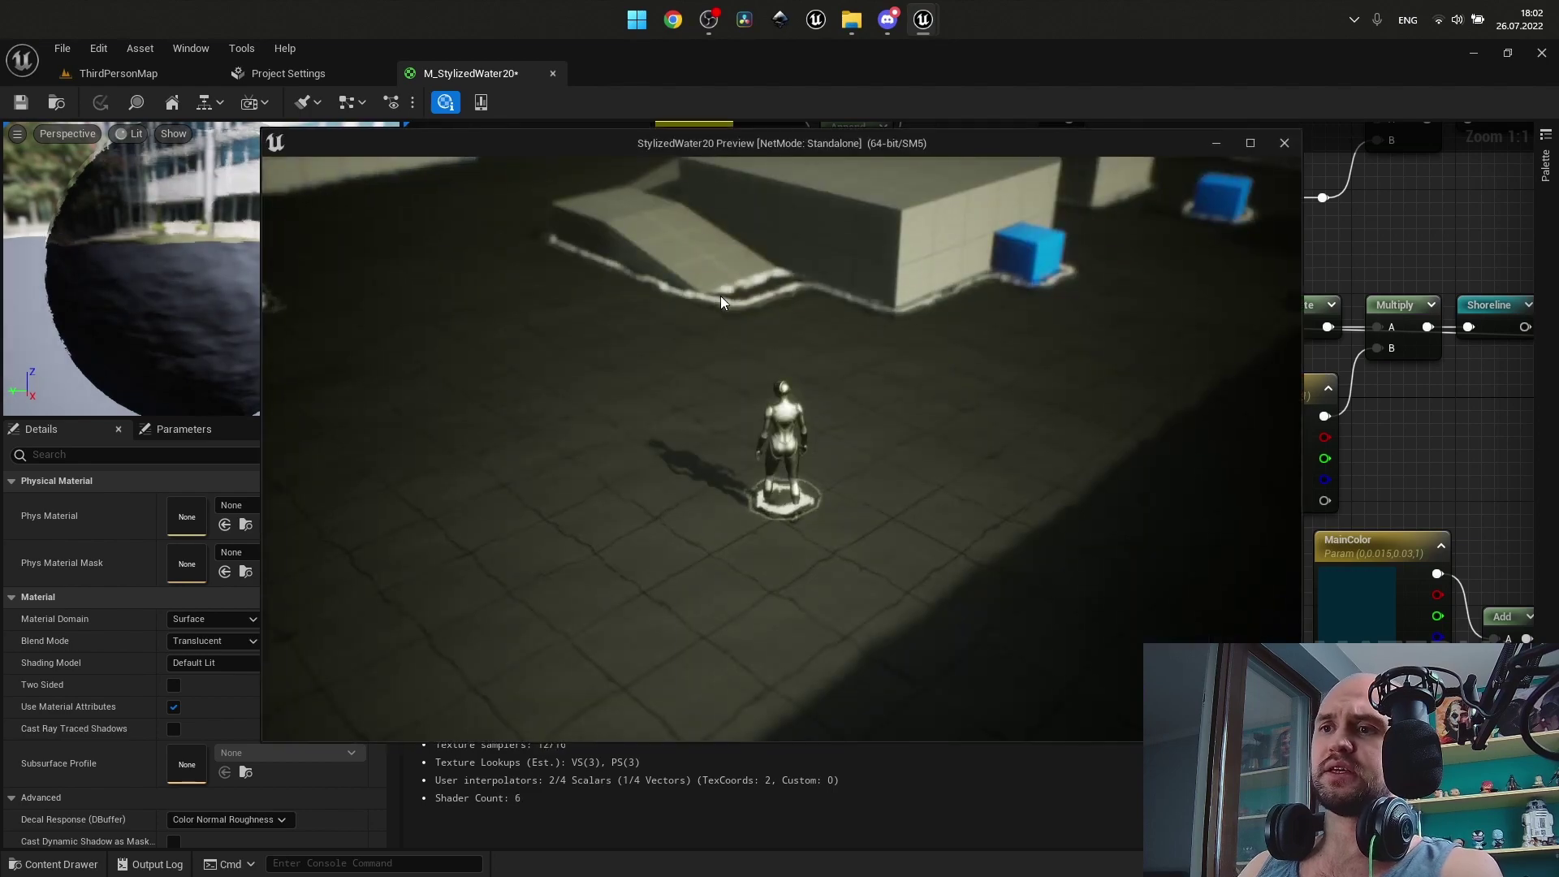
pyautogui.scroll(-4, 842, 520)
pyautogui.scroll(5, 842, 519)
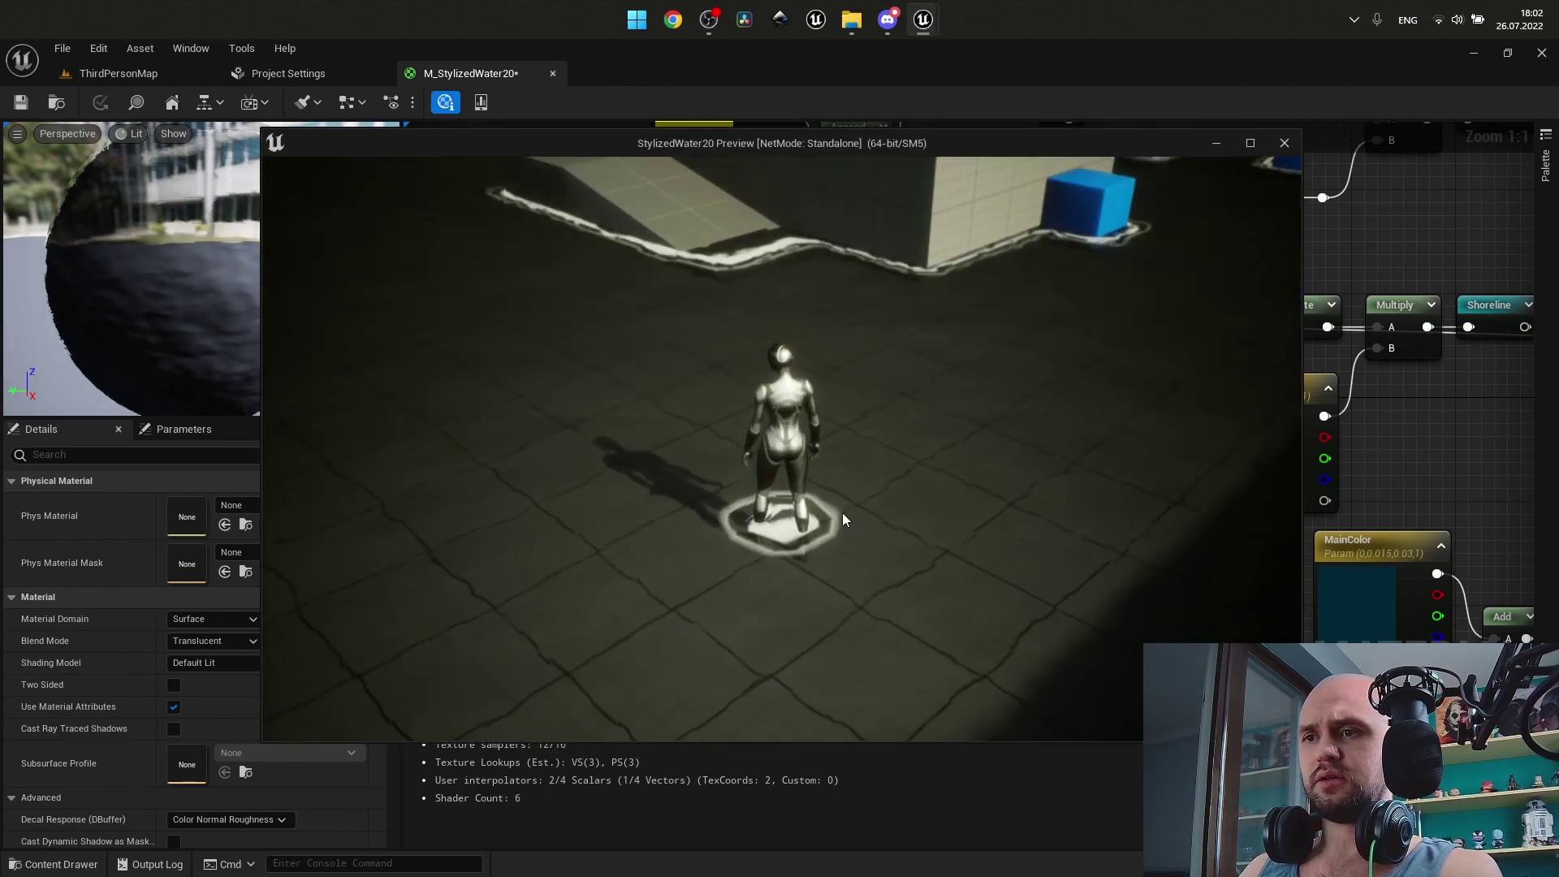
pyautogui.scroll(4, 842, 519)
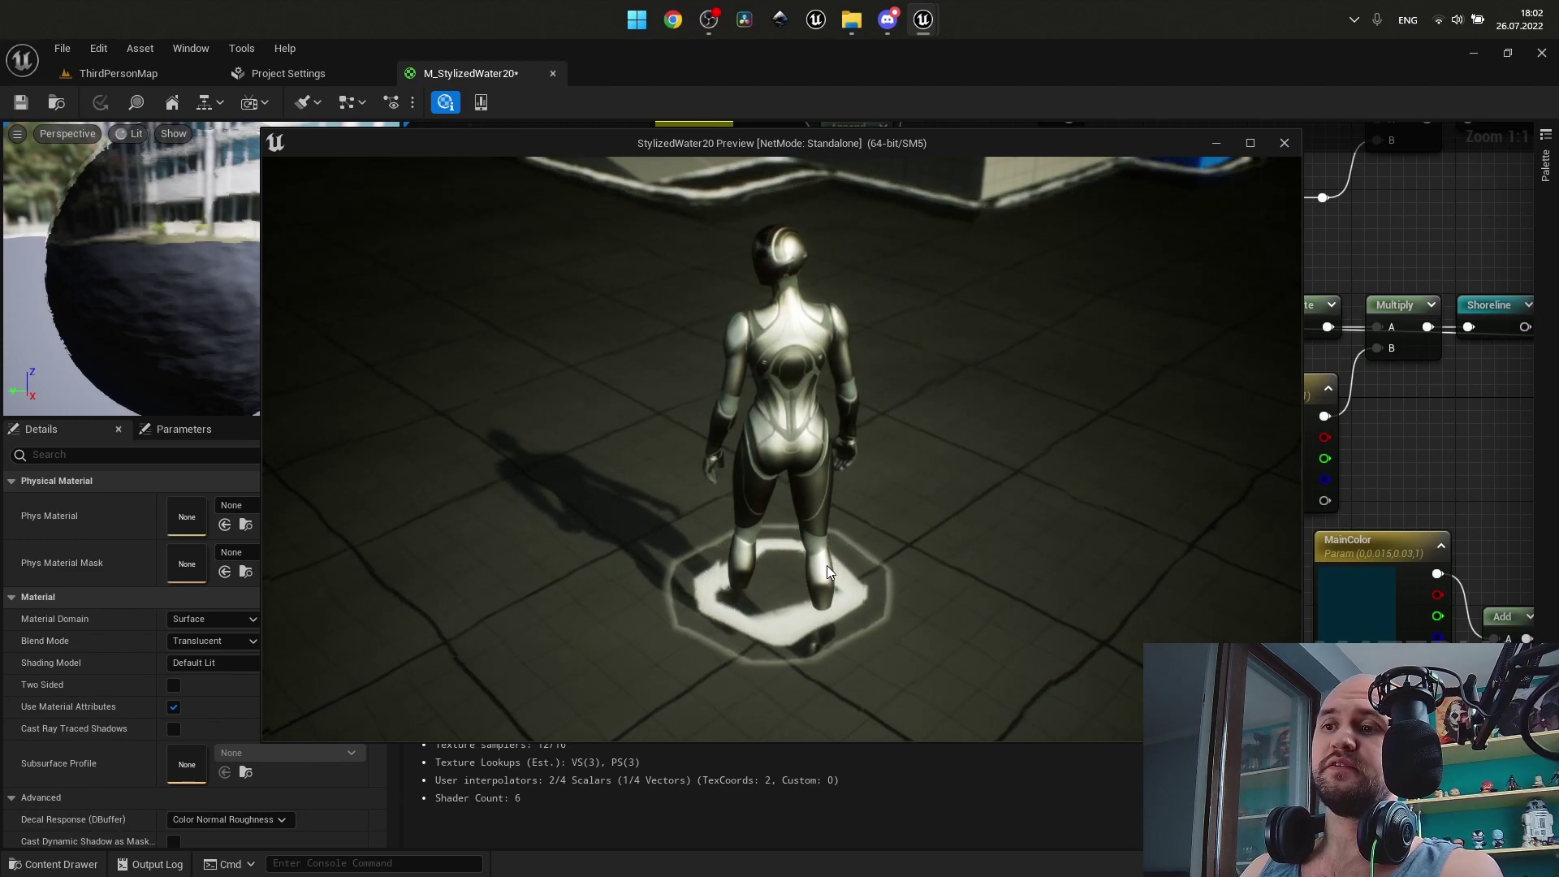
pyautogui.scroll(-4, 827, 565)
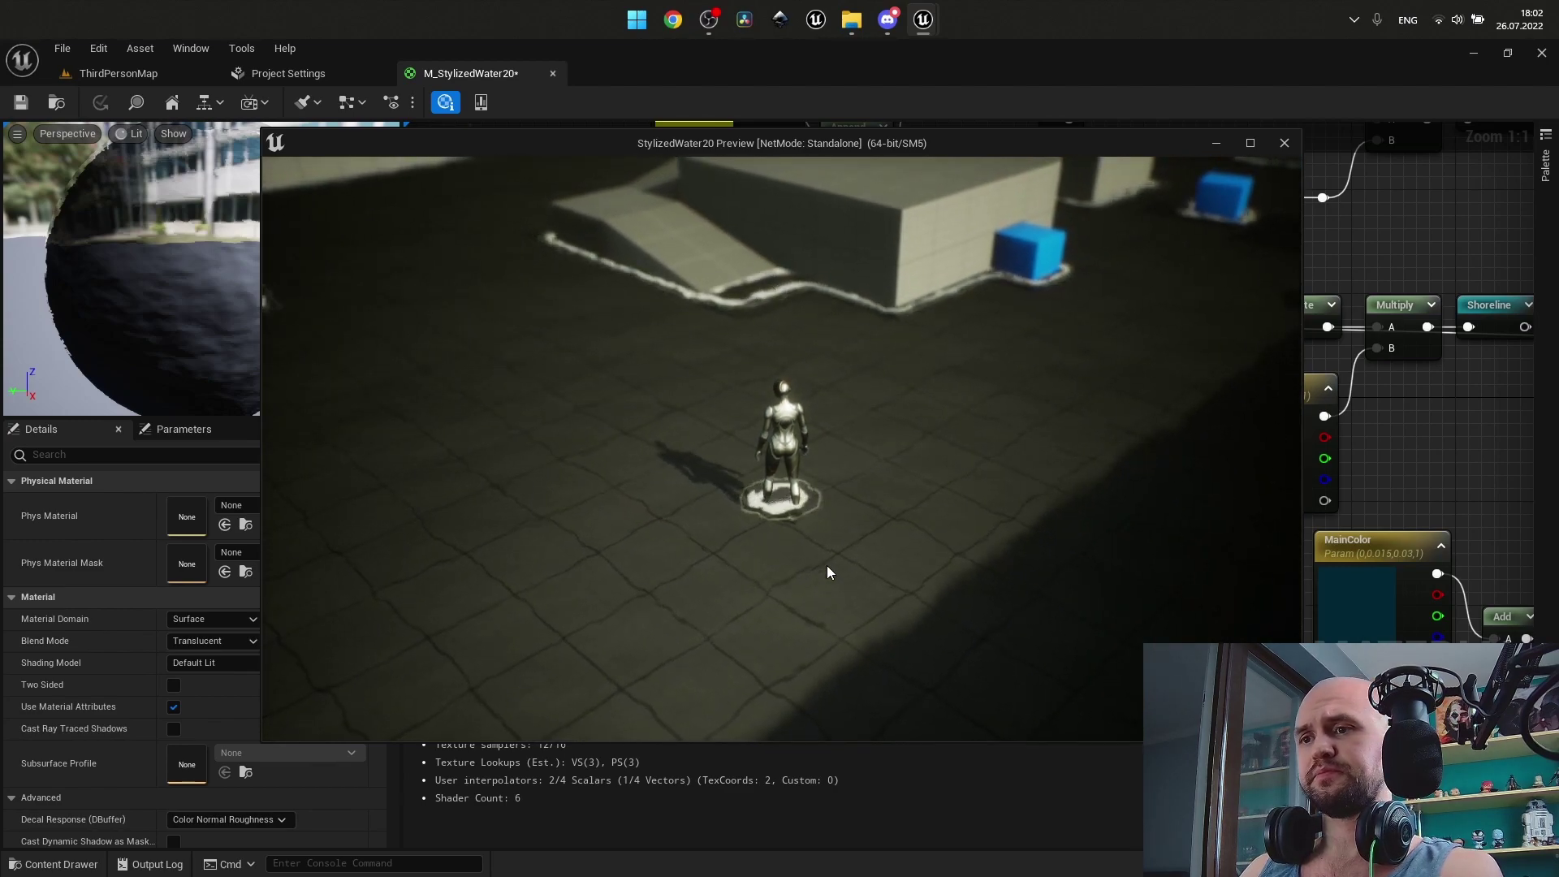
pyautogui.press('Escape')
# Disconnect the 1.33 constant from Refraction and walk the character toward the ramp in the game preview to inspect the shoreline.
pyautogui.moveTo(826, 565); pyautogui.dragTo(469, 449, button='right')
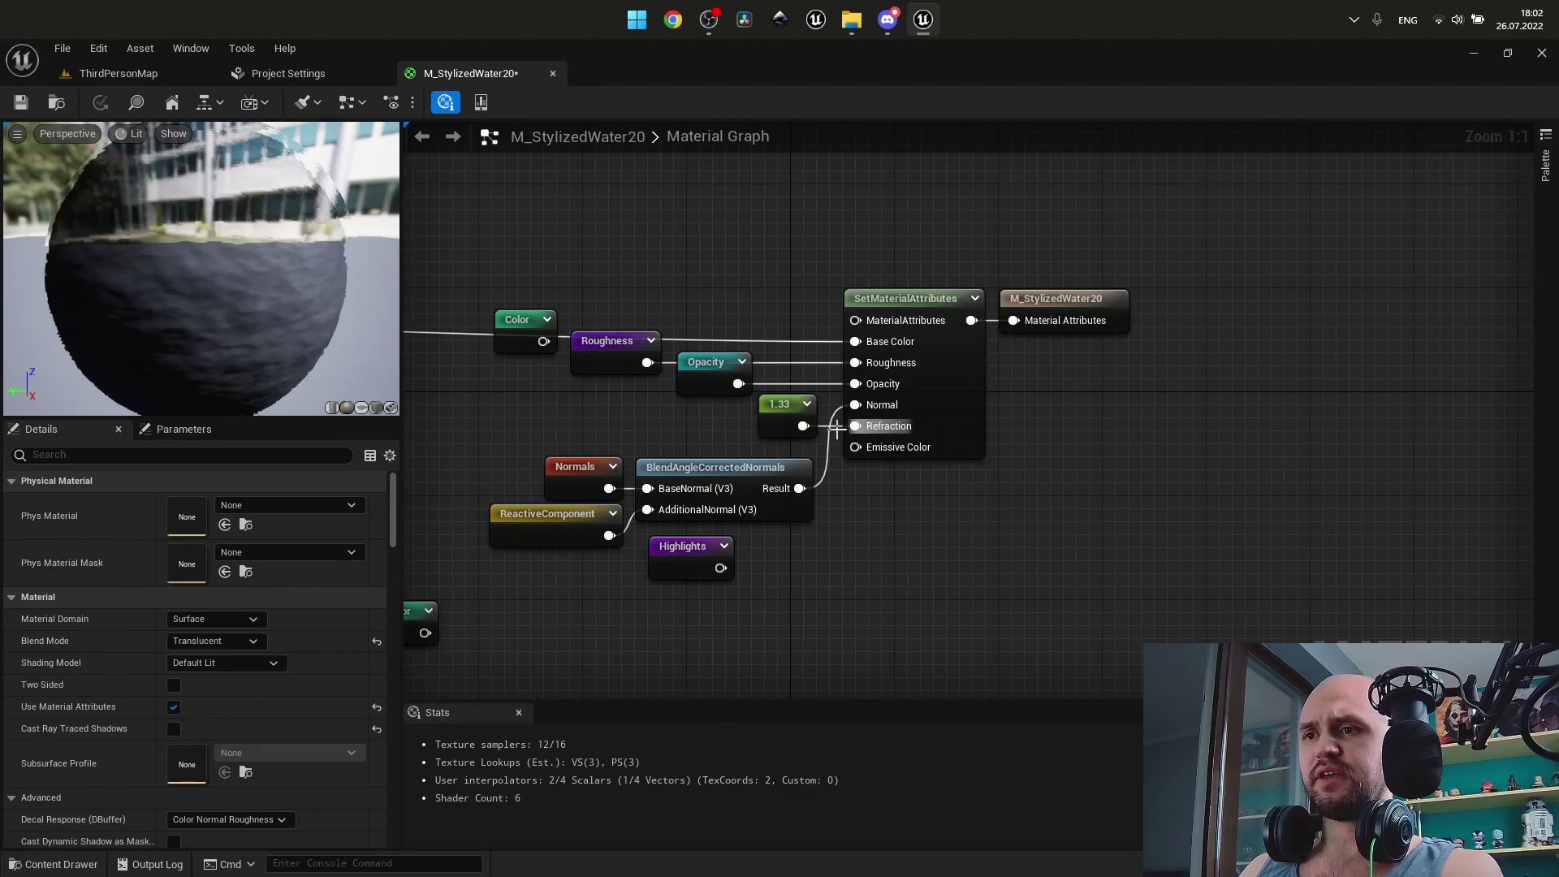
pyautogui.keyDown('alt'); pyautogui.click(810, 420); pyautogui.keyUp('alt')
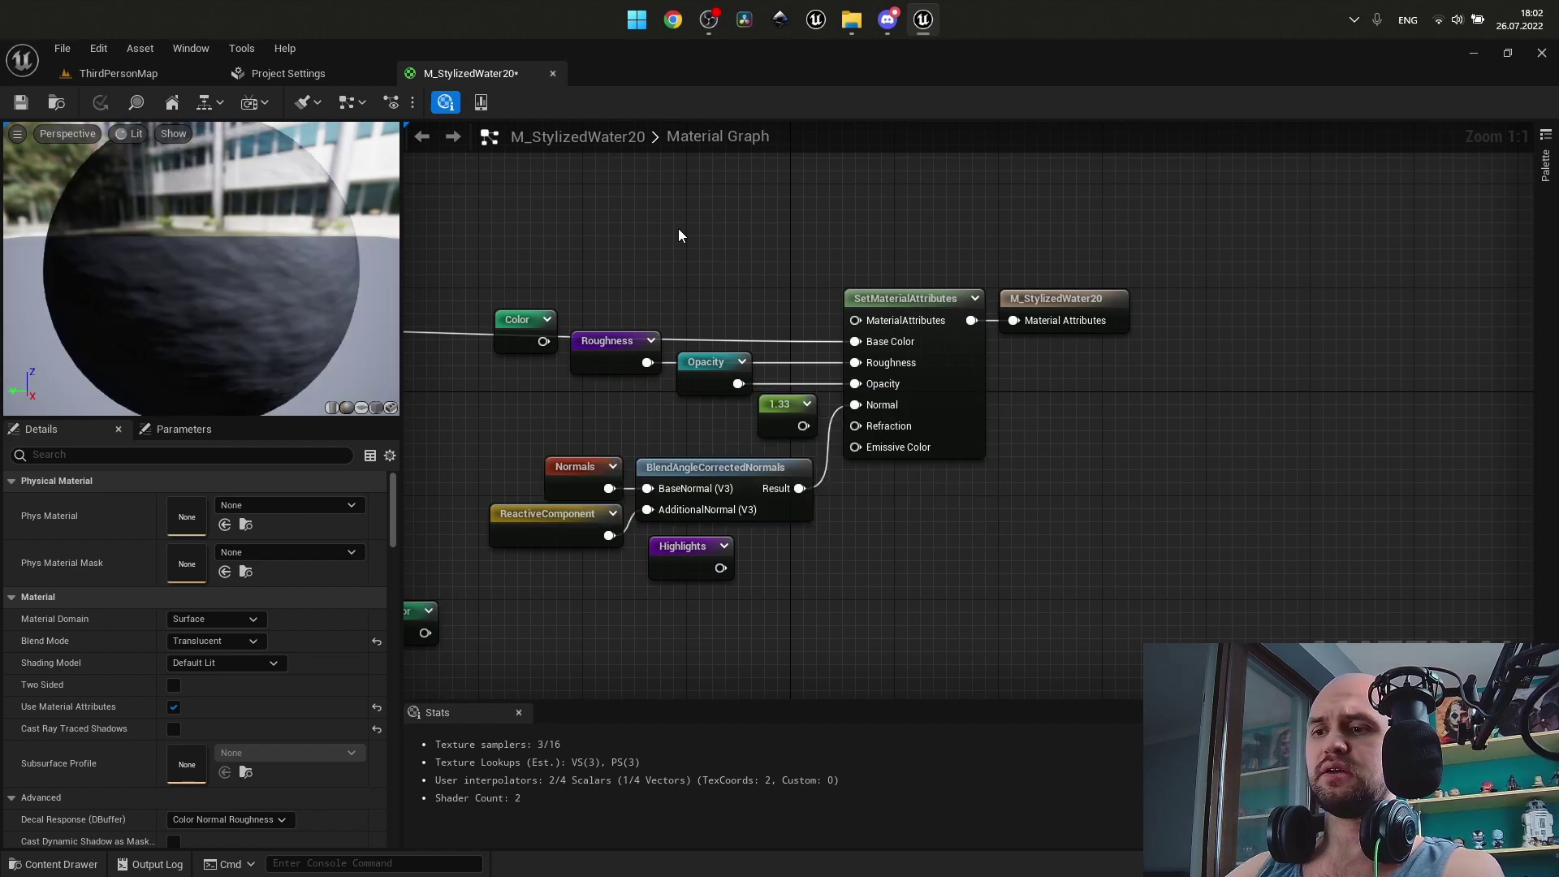
pyautogui.hotkey('alt', 'p')
pyautogui.scroll(4, 823, 520)
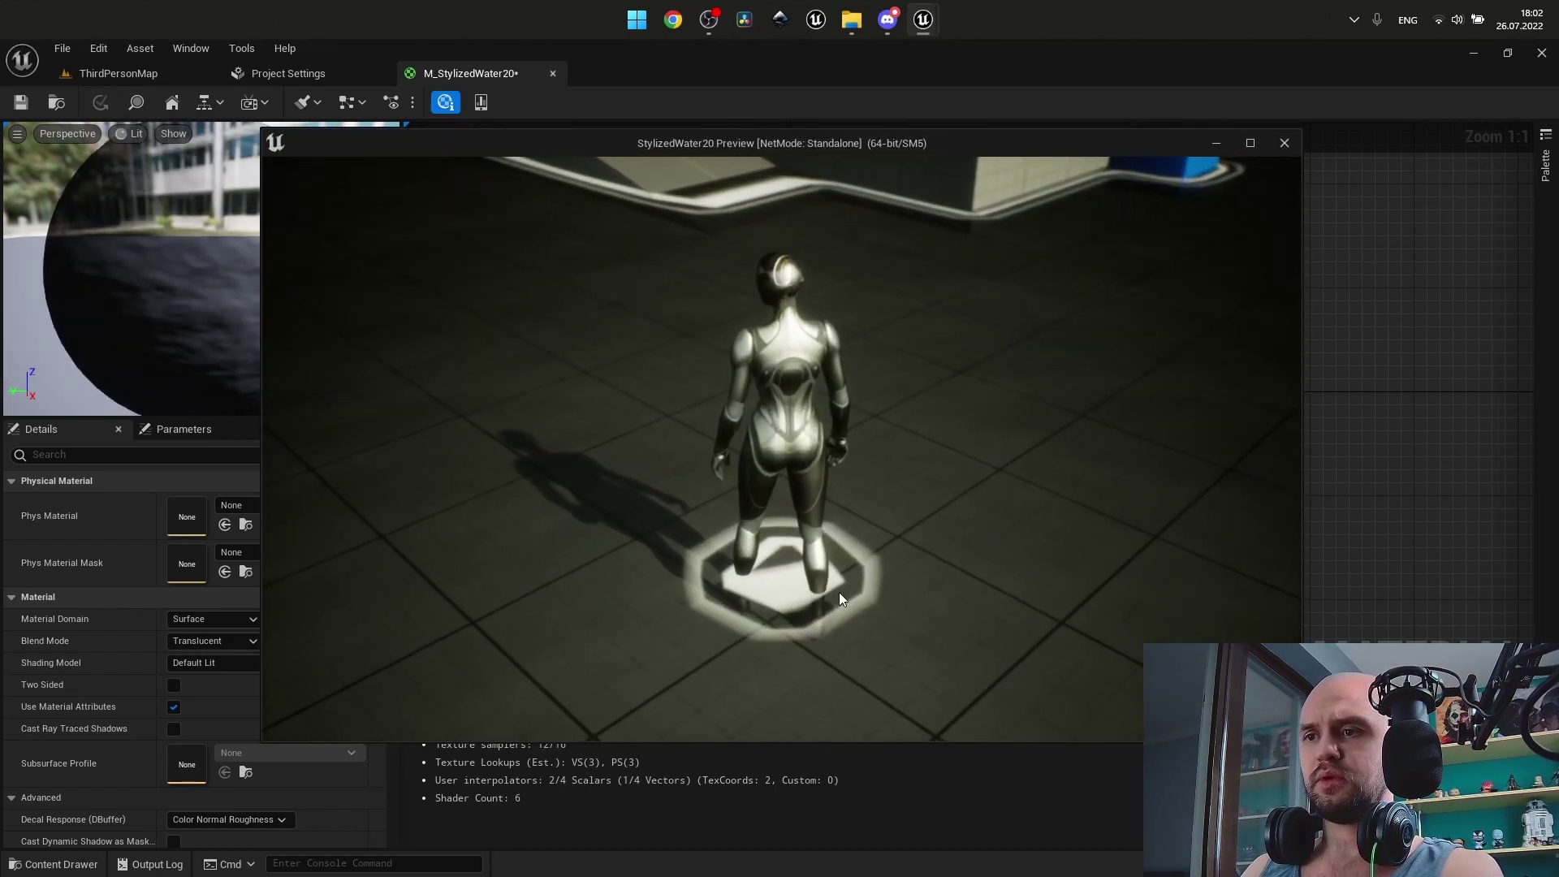
pyautogui.press('w')
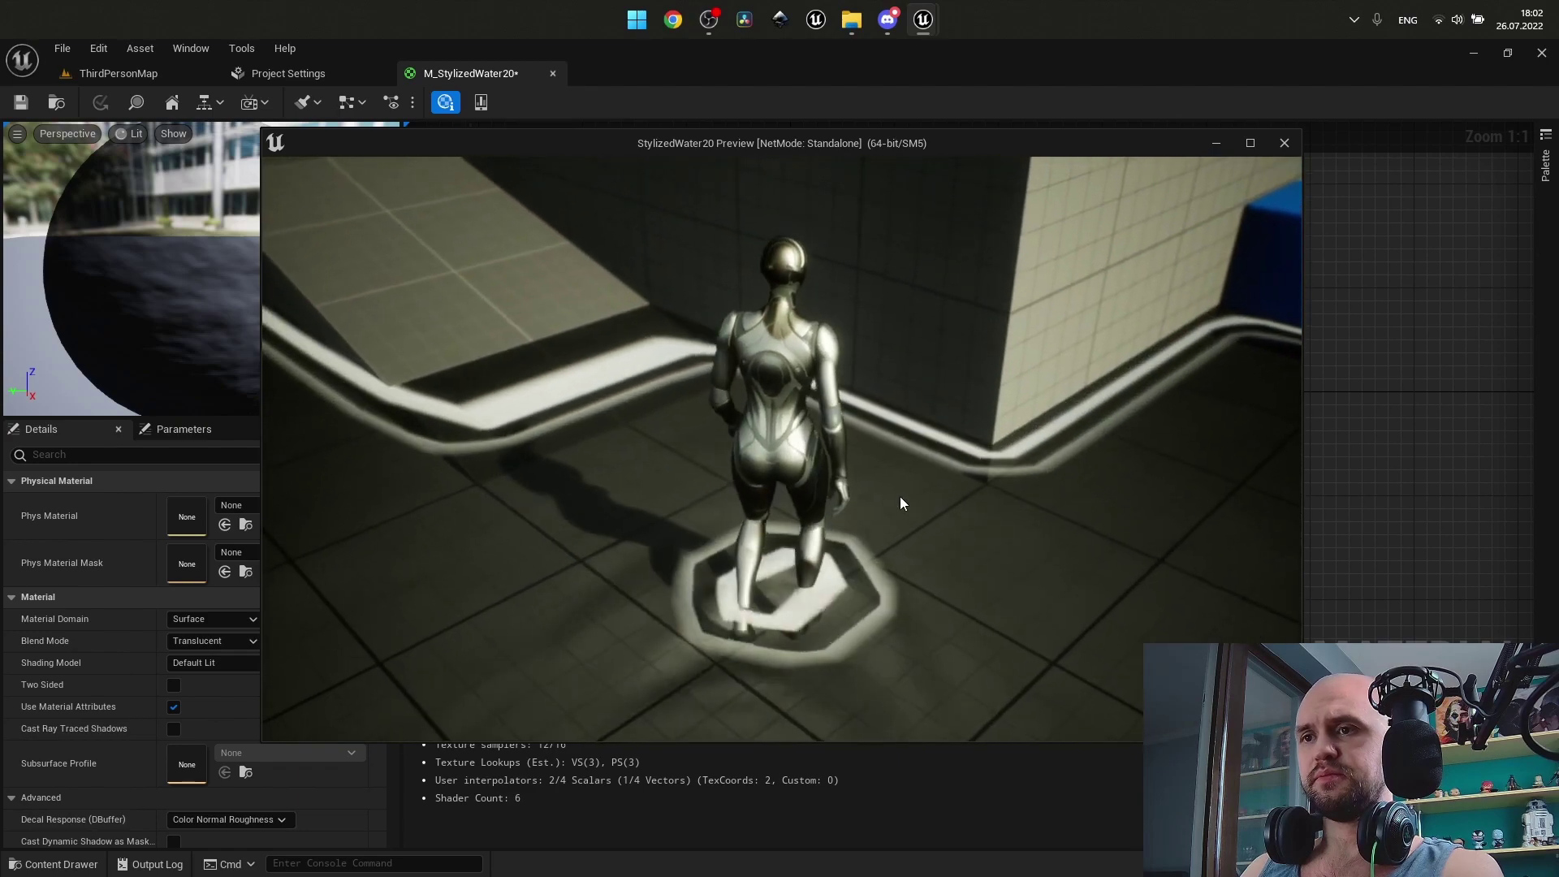
pyautogui.scroll(-5, 900, 497)
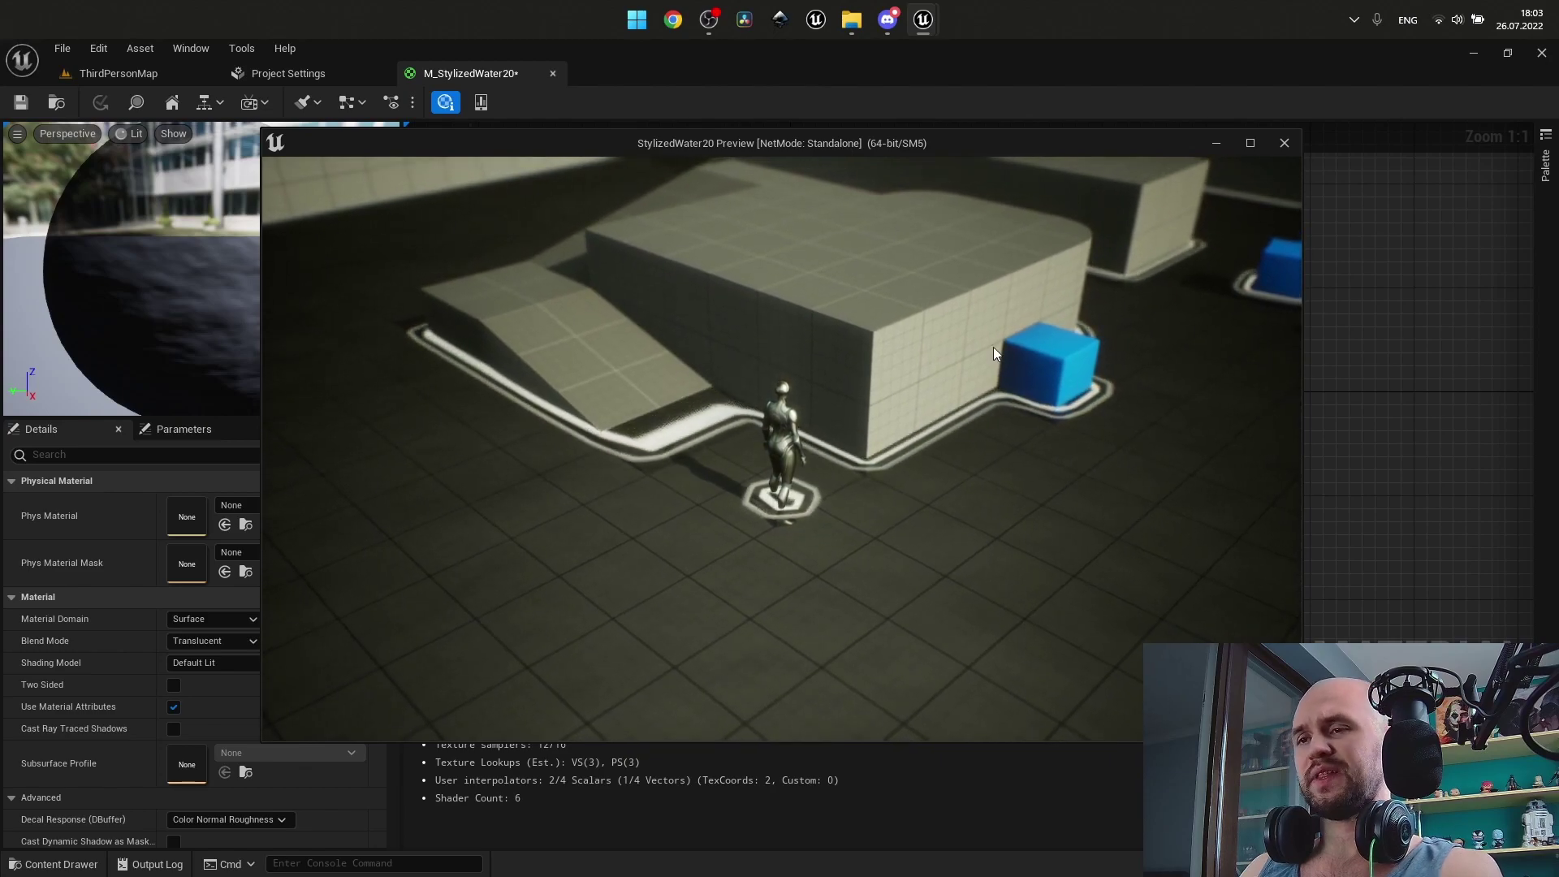
pyautogui.press('Escape')
# Reconnect the 1.33 constant to Refraction, then check the Refraction Mode setting and the shoreline nodes.
pyautogui.moveTo(803, 426); pyautogui.dragTo(860, 427)
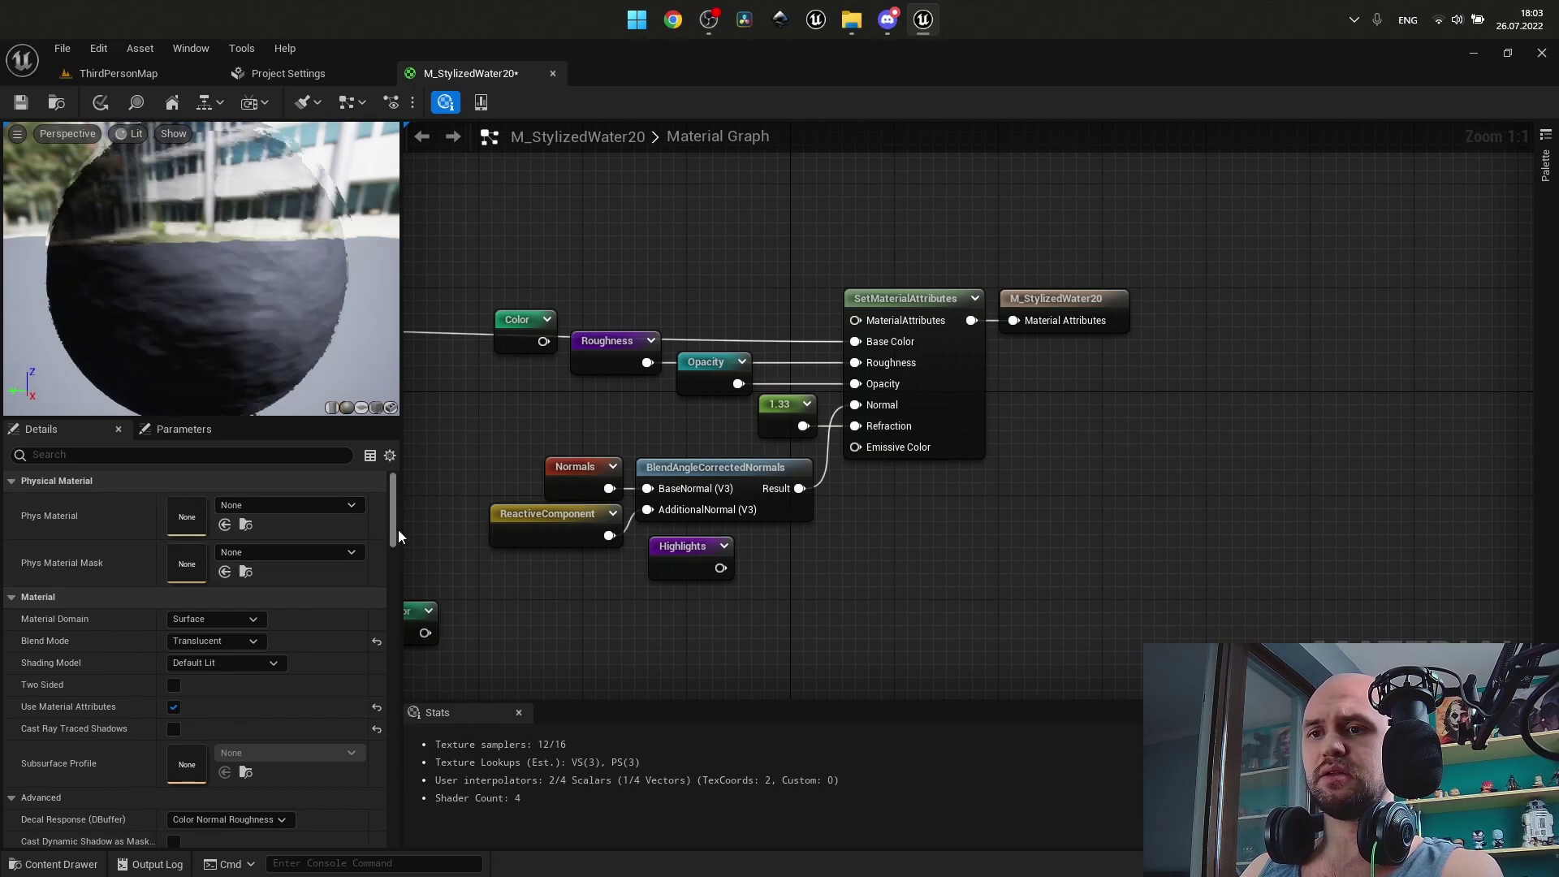
pyautogui.moveTo(395, 527); pyautogui.dragTo(382, 782)
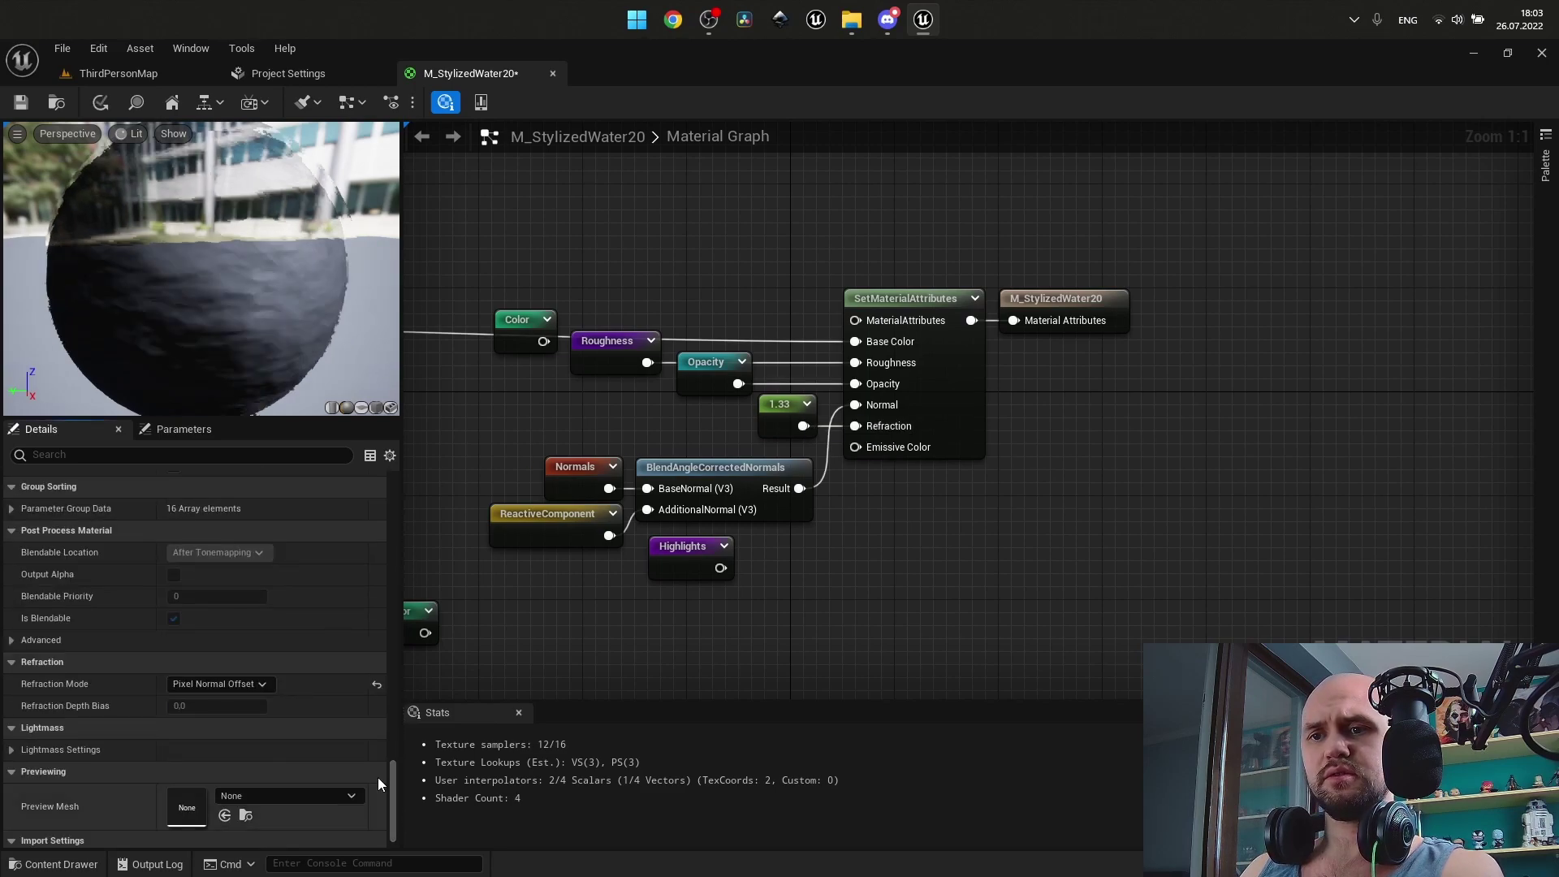
pyautogui.moveTo(500, 432); pyautogui.dragTo(1316, 529, button='right')
pyautogui.moveTo(730, 471); pyautogui.dragTo(880, 690, button='right')
pyautogui.moveTo(665, 304); pyautogui.dragTo(1371, 515)
pyautogui.moveTo(1485, 520); pyautogui.dragTo(709, 285, button='right')
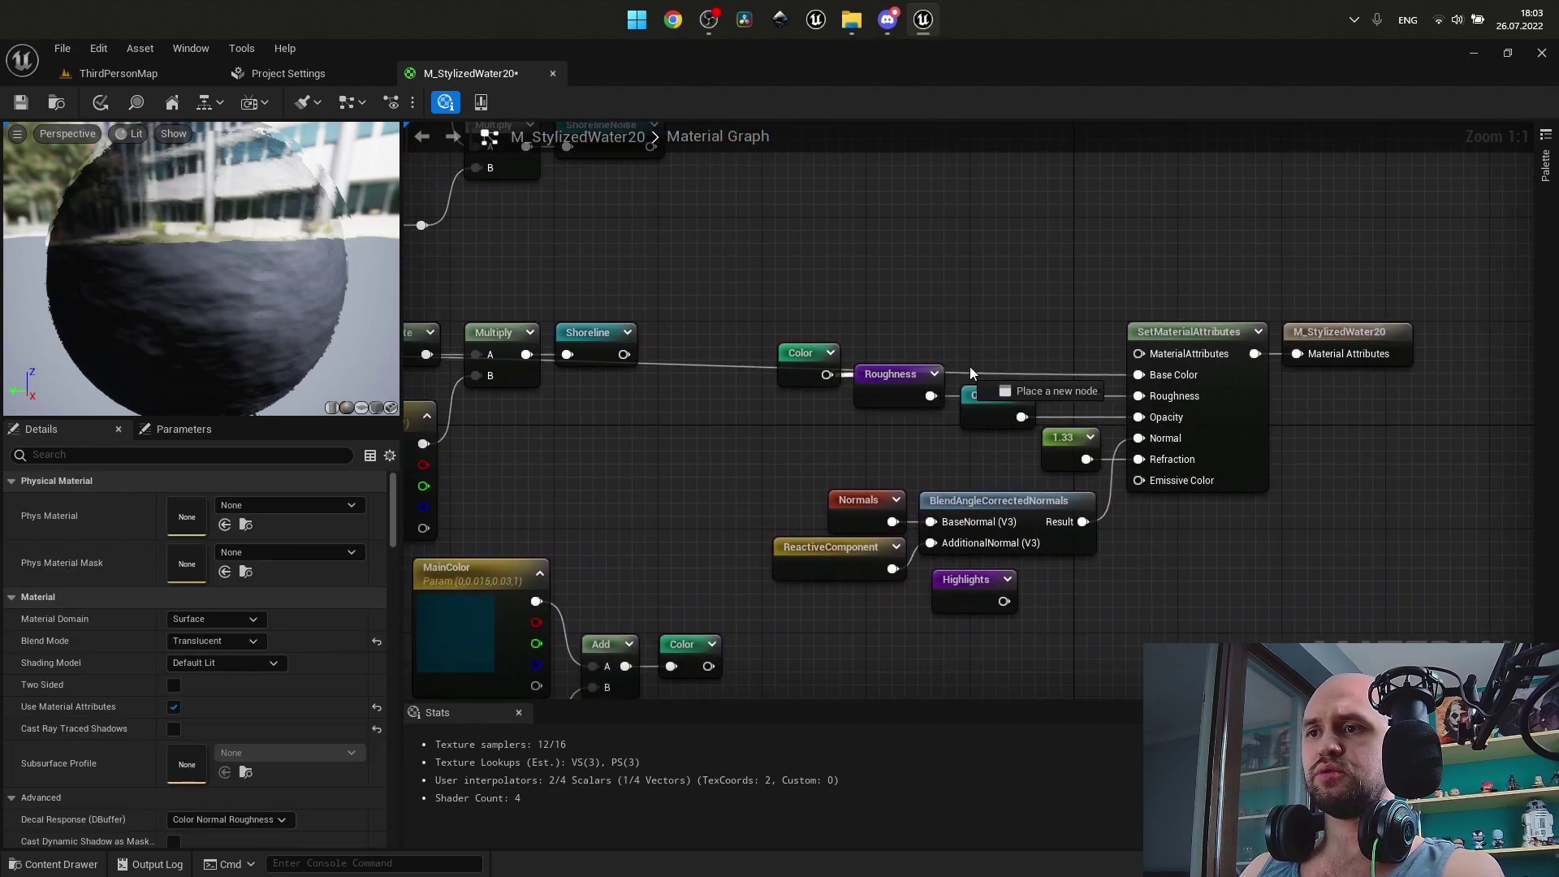
# Reconnect the Color node to Base Color, apply the material and inspect the water's shoreline in the game preview.
pyautogui.moveTo(1123, 374); pyautogui.dragTo(1138, 375)
pyautogui.moveTo(519, 294); pyautogui.dragTo(1530, 287, button='right')
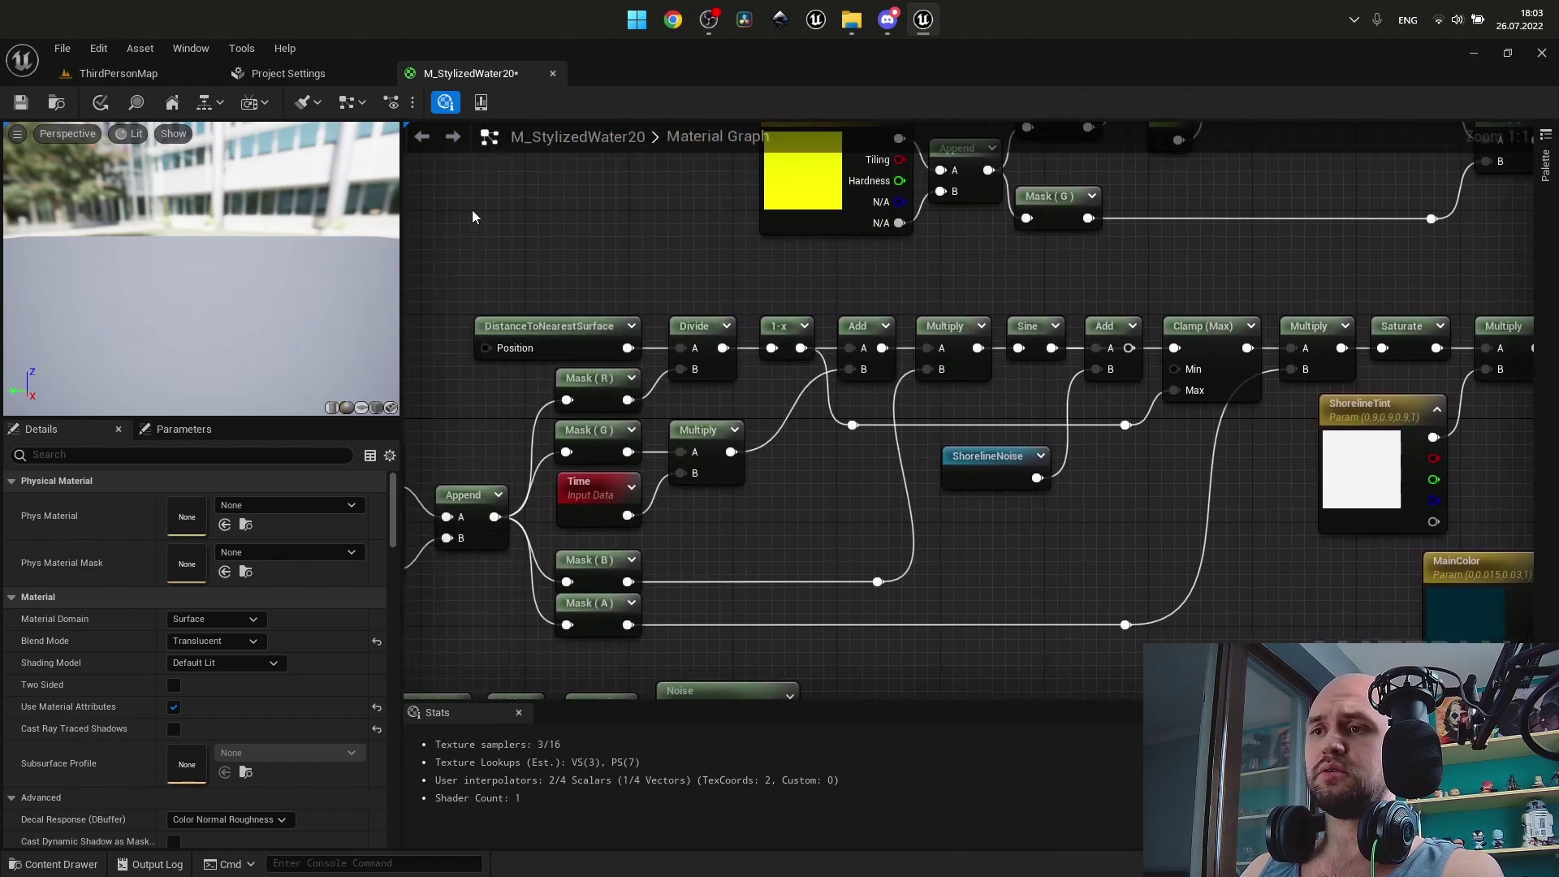
pyautogui.click(101, 106)
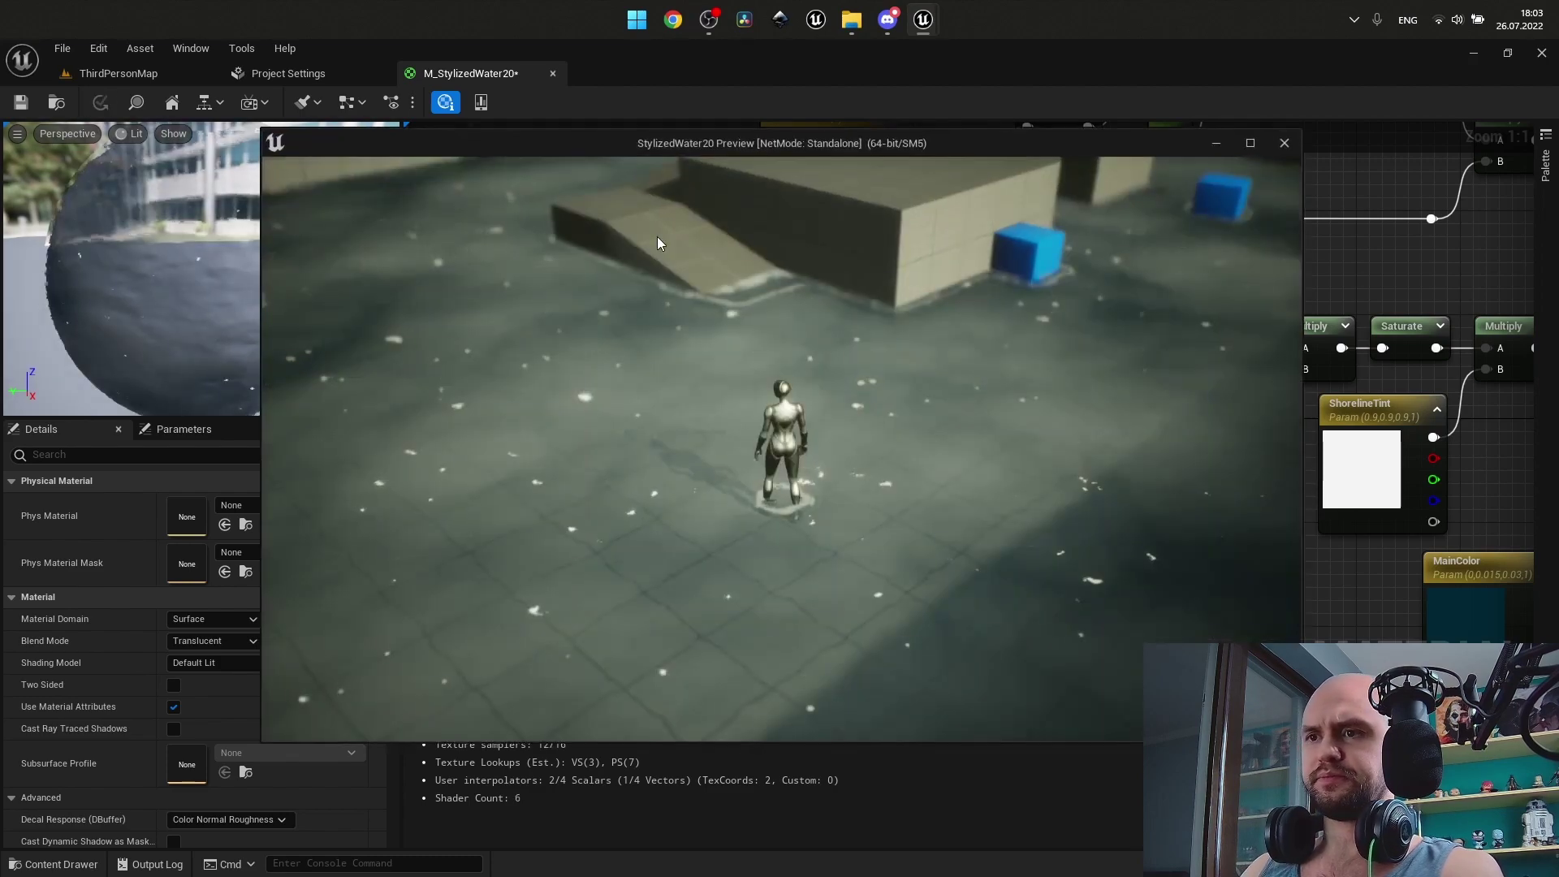
pyautogui.scroll(-3, 767, 426)
pyautogui.scroll(6, 800, 504)
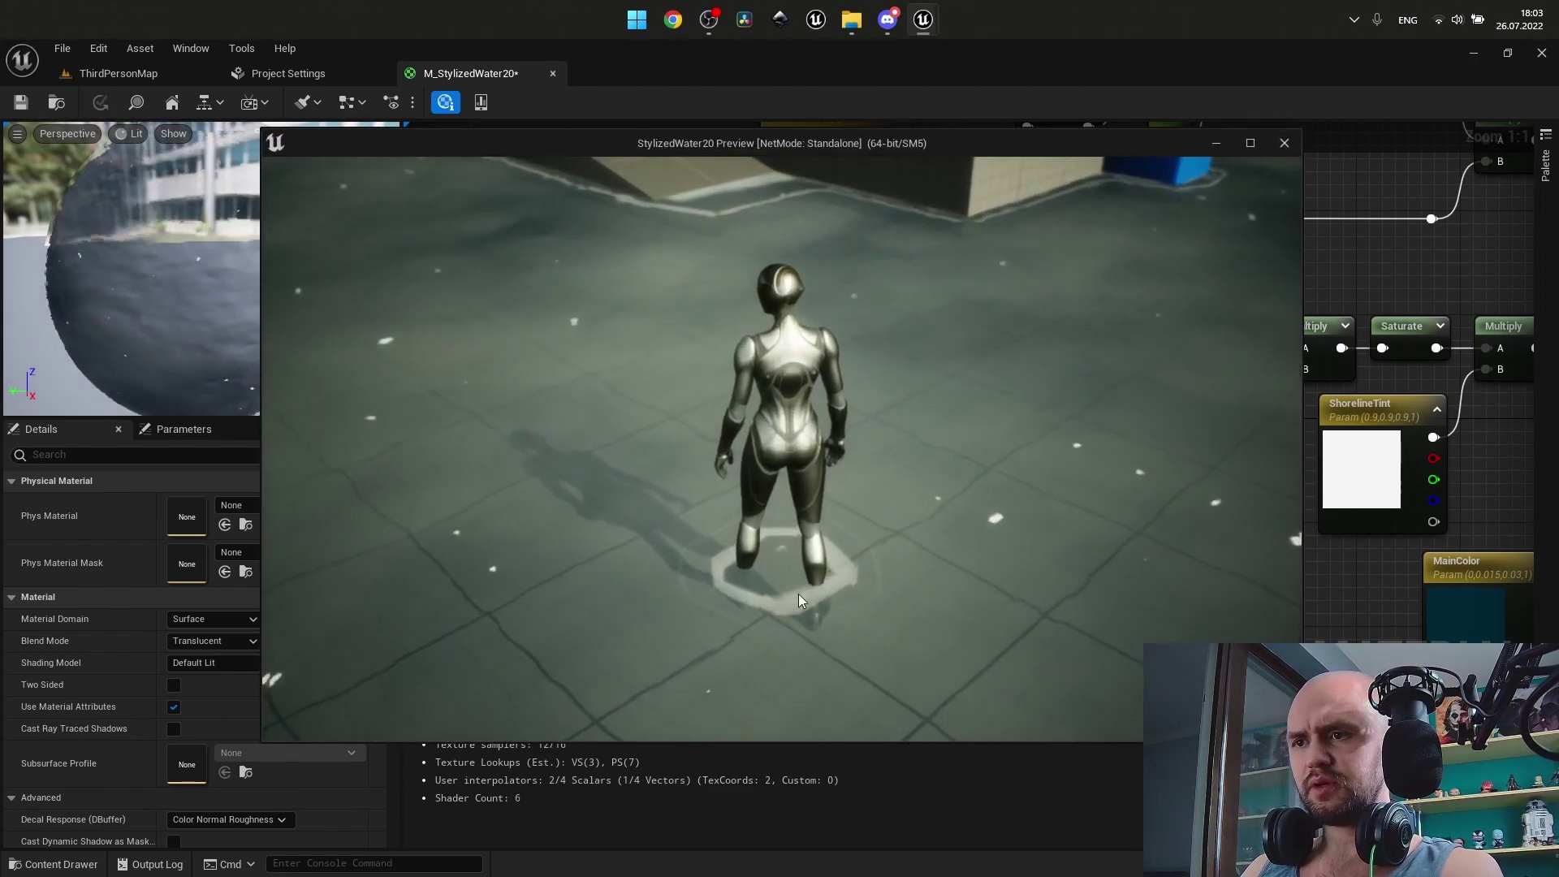
# Walk the character closer to the ramp, inspect the shoreline from afar, and end the game preview.
pyautogui.press('w')
pyautogui.scroll(-8, 864, 299)
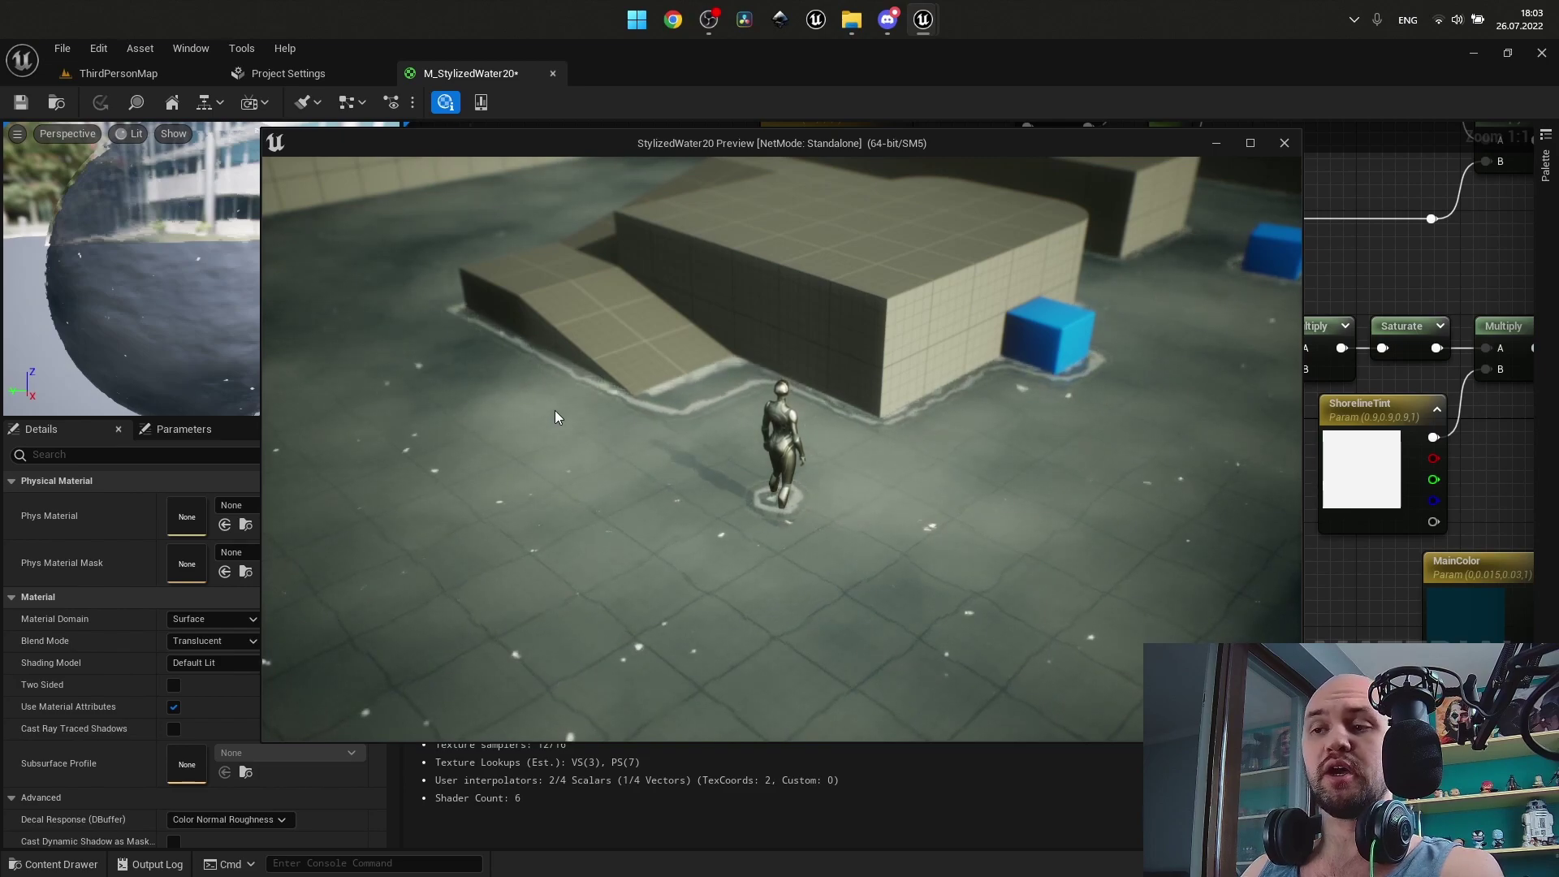
pyautogui.press('Escape')
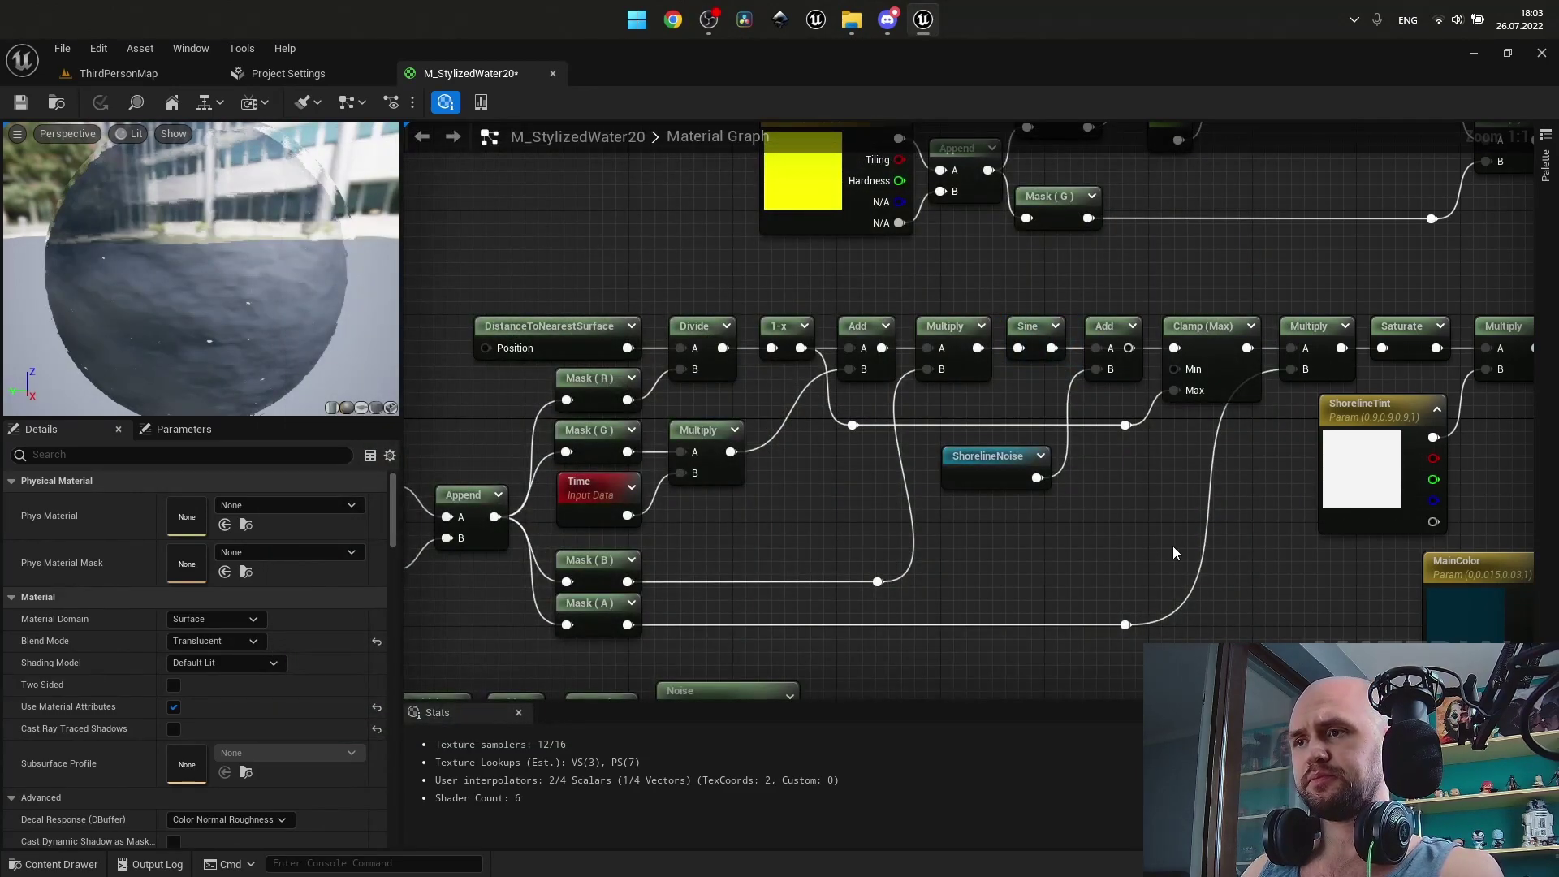
# Connect the output of the Add node fed by ShorelineNoise to Clamp (Max) and apply the material.
pyautogui.moveTo(1168, 546); pyautogui.dragTo(980, 592, button='right')
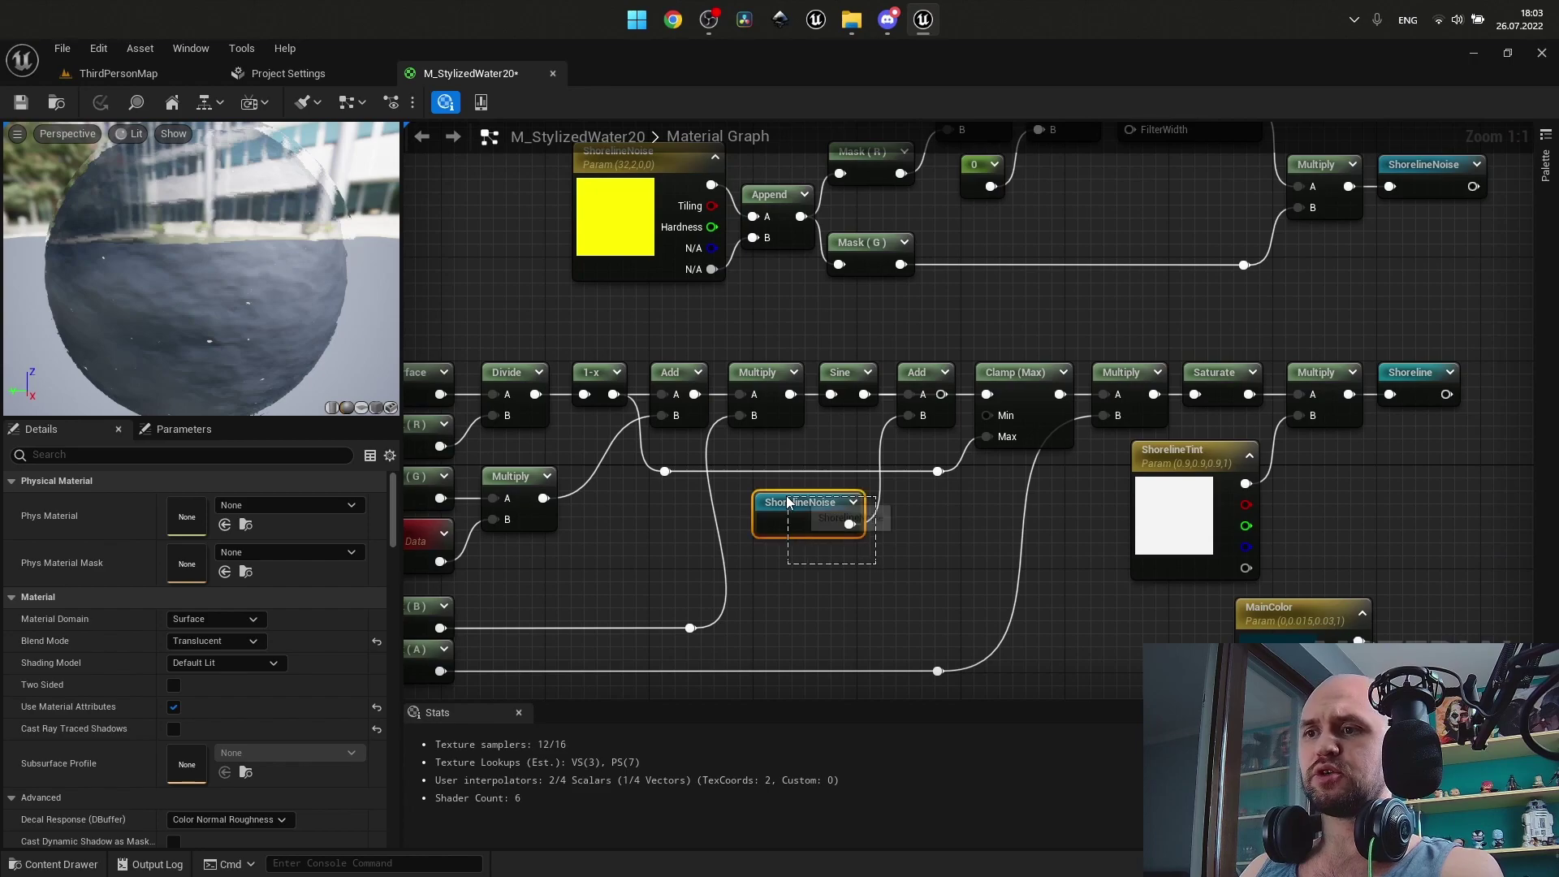
pyautogui.moveTo(788, 497); pyautogui.dragTo(786, 496)
pyautogui.moveTo(903, 423); pyautogui.dragTo(735, 524, button='right')
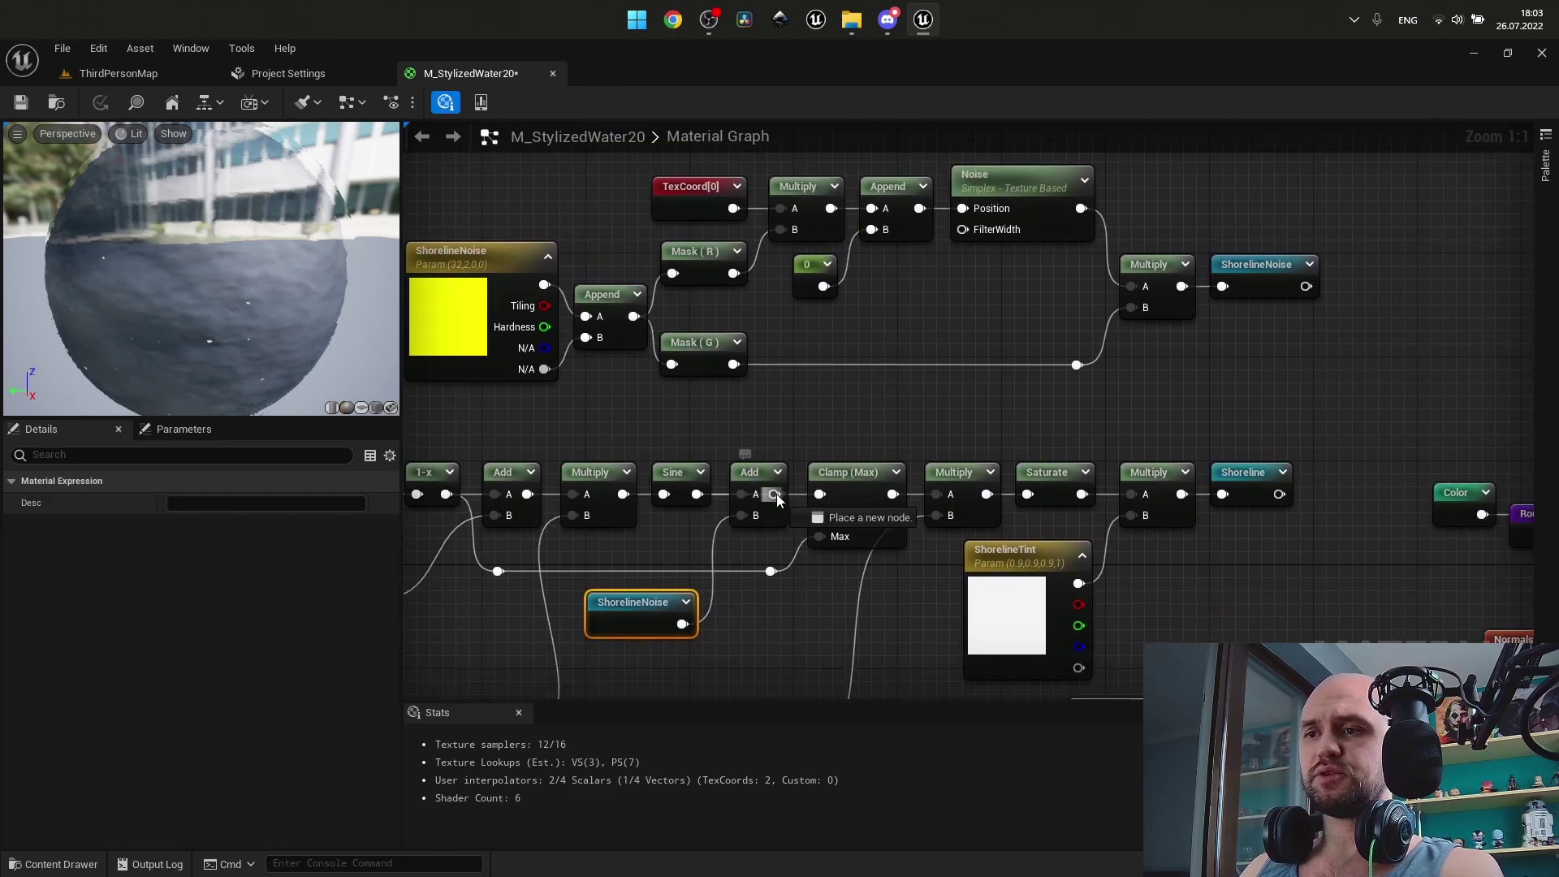
pyautogui.moveTo(822, 499); pyautogui.dragTo(823, 498)
pyautogui.moveTo(824, 498); pyautogui.dragTo(1020, 307, button='right')
pyautogui.click(1020, 307)
pyautogui.click(100, 102)
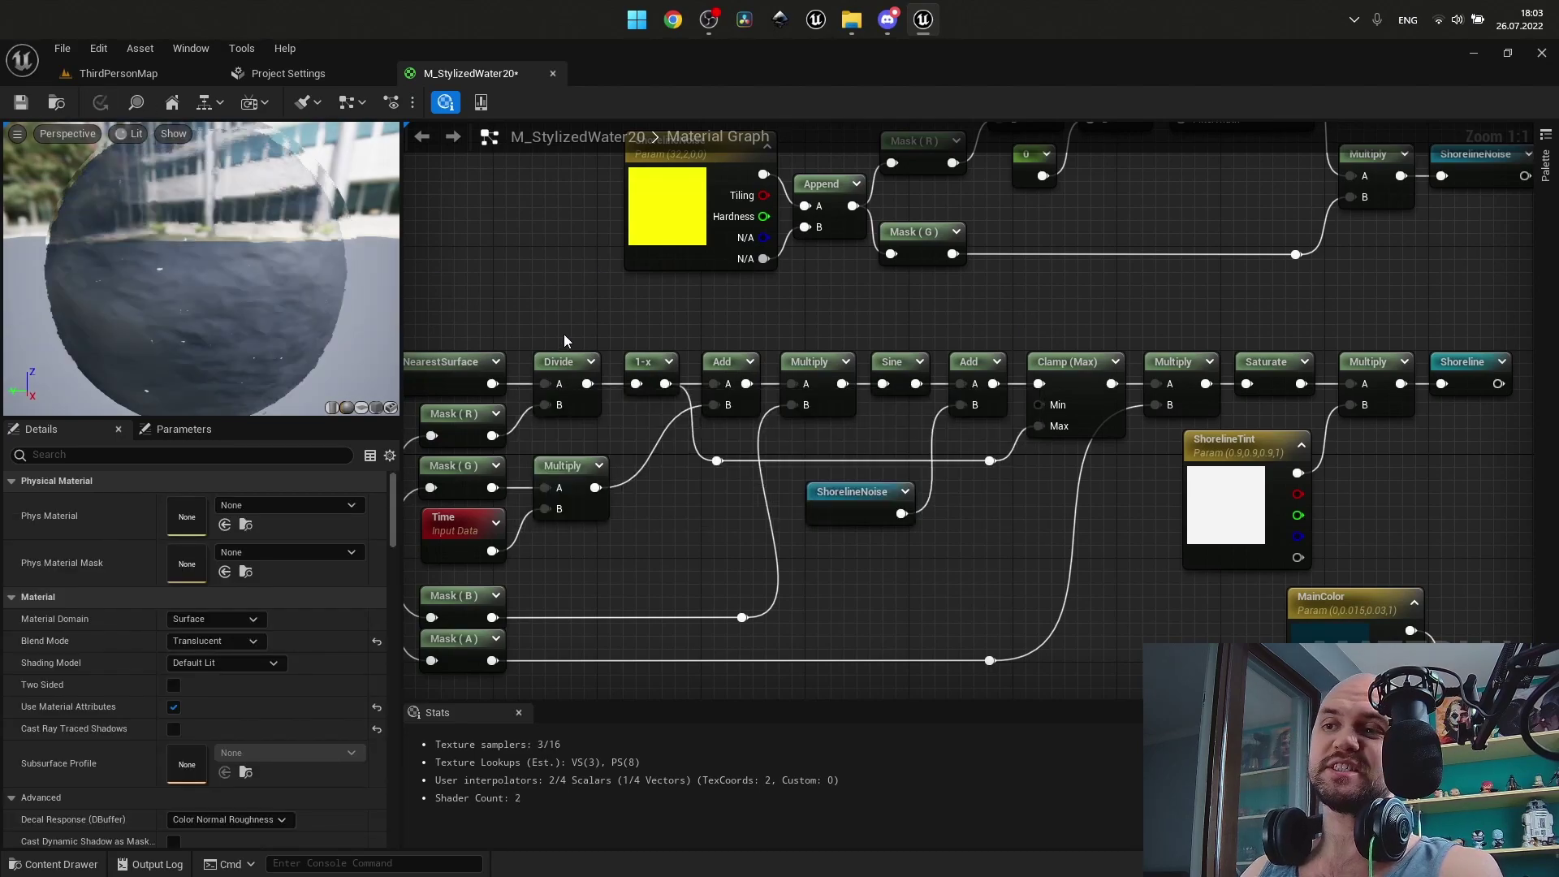
# Walk the character to the ramp in the game preview and inspect the noisy shoreline close up and from afar.
pyautogui.hotkey('alt', 'p')
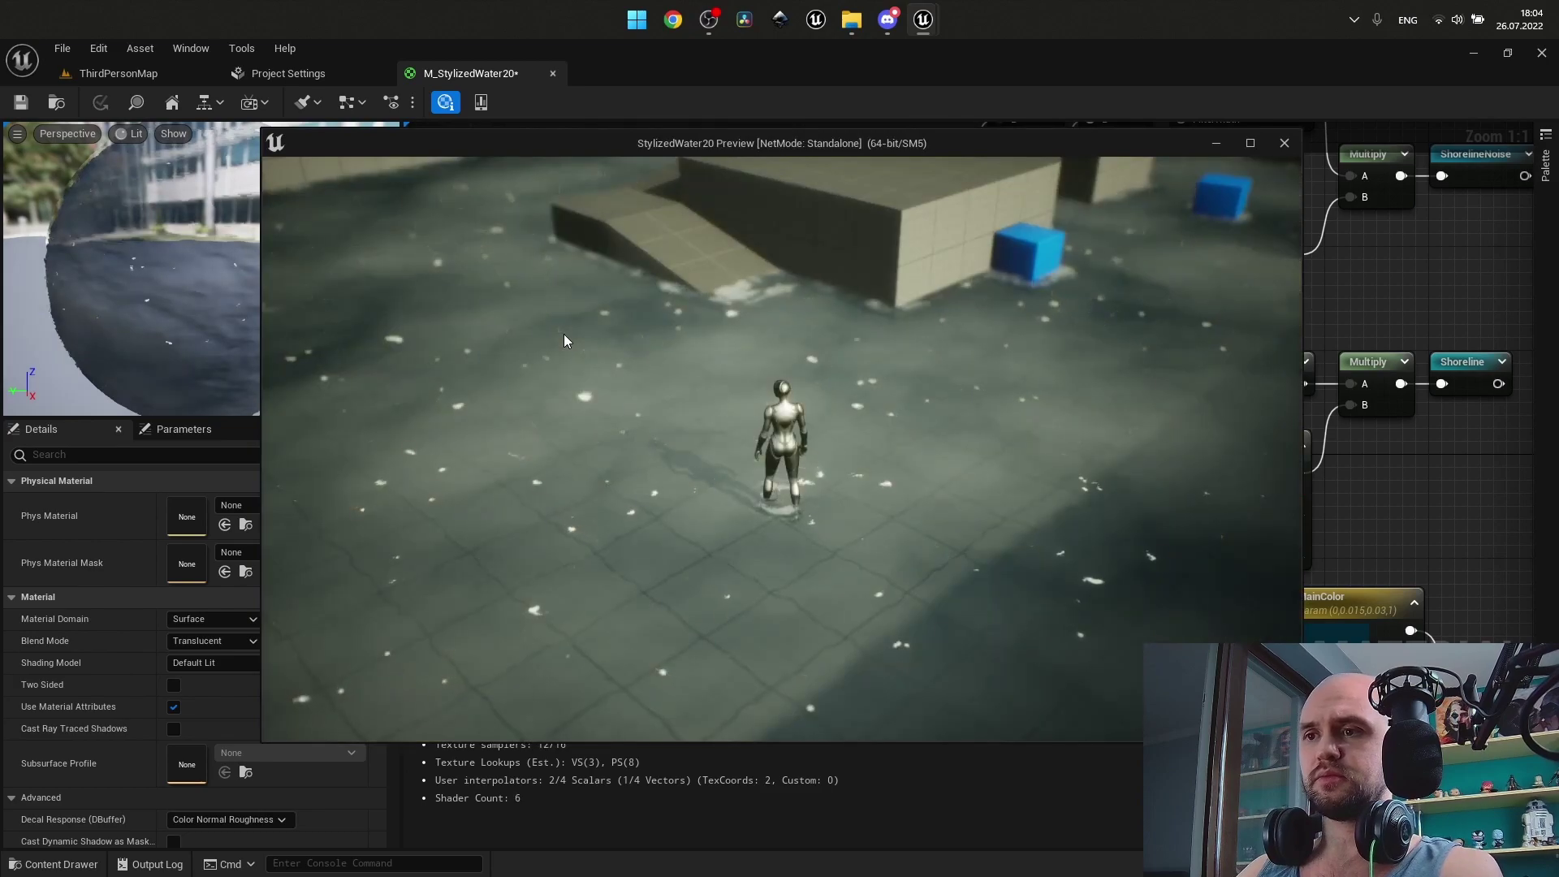
pyautogui.press('w')
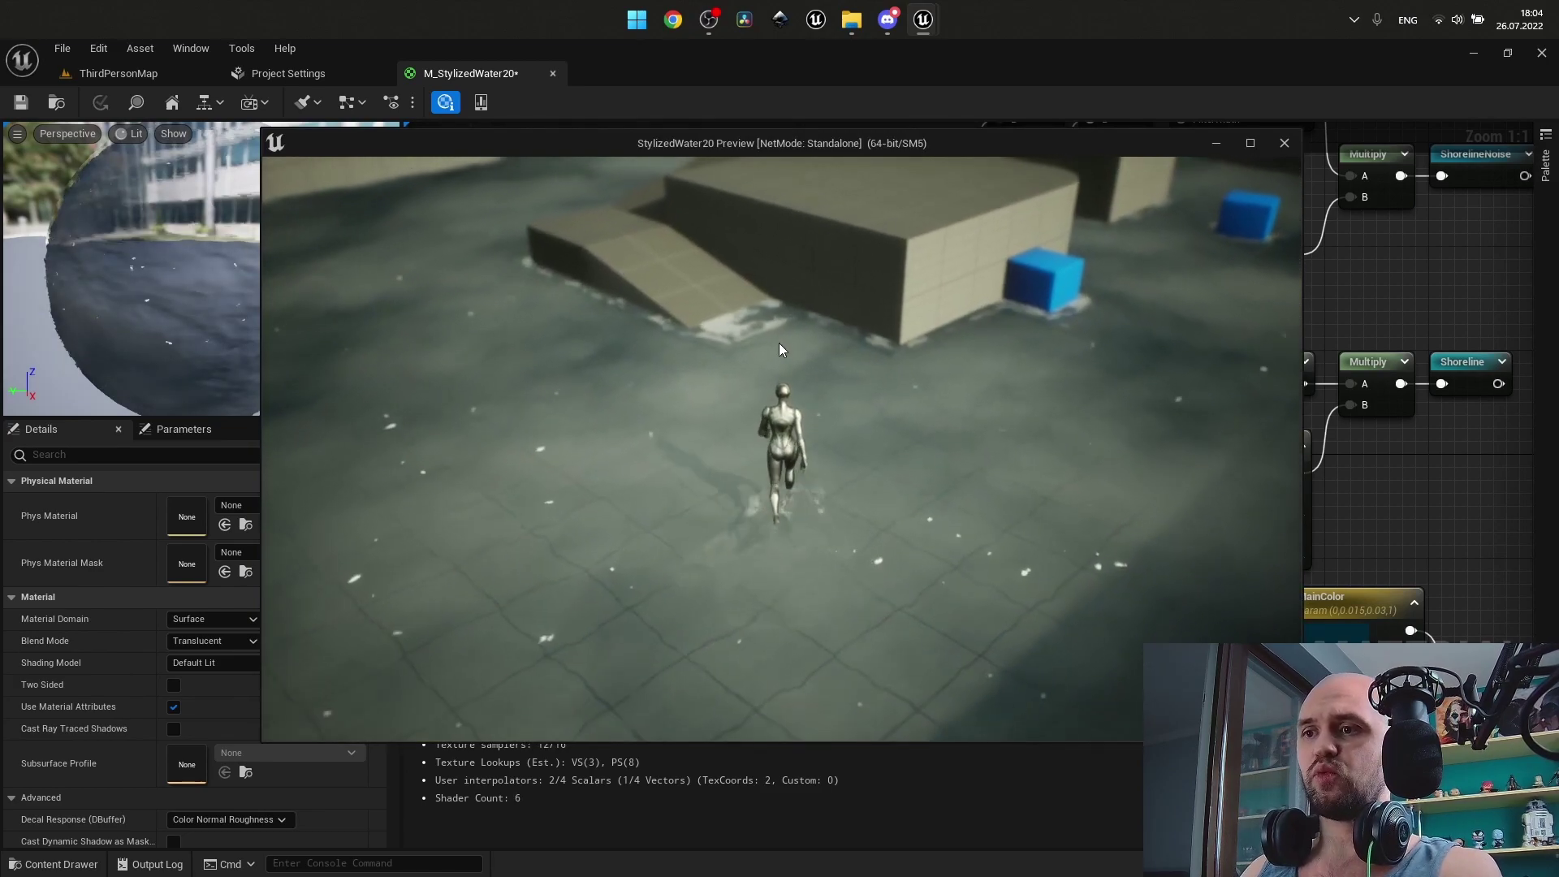
pyautogui.press('w')
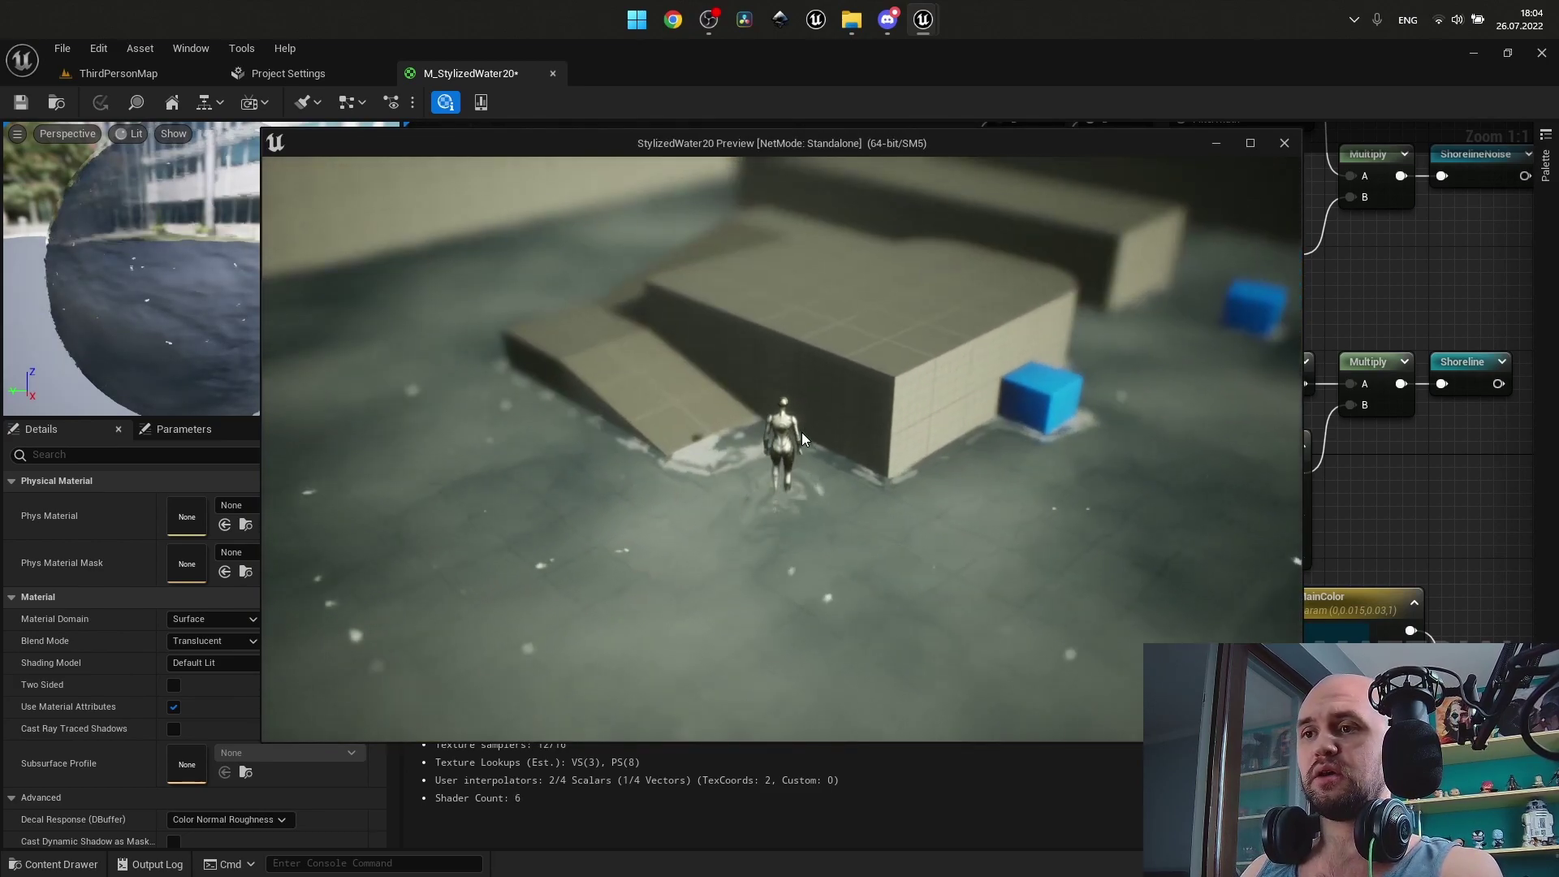
pyautogui.scroll(5, 802, 442)
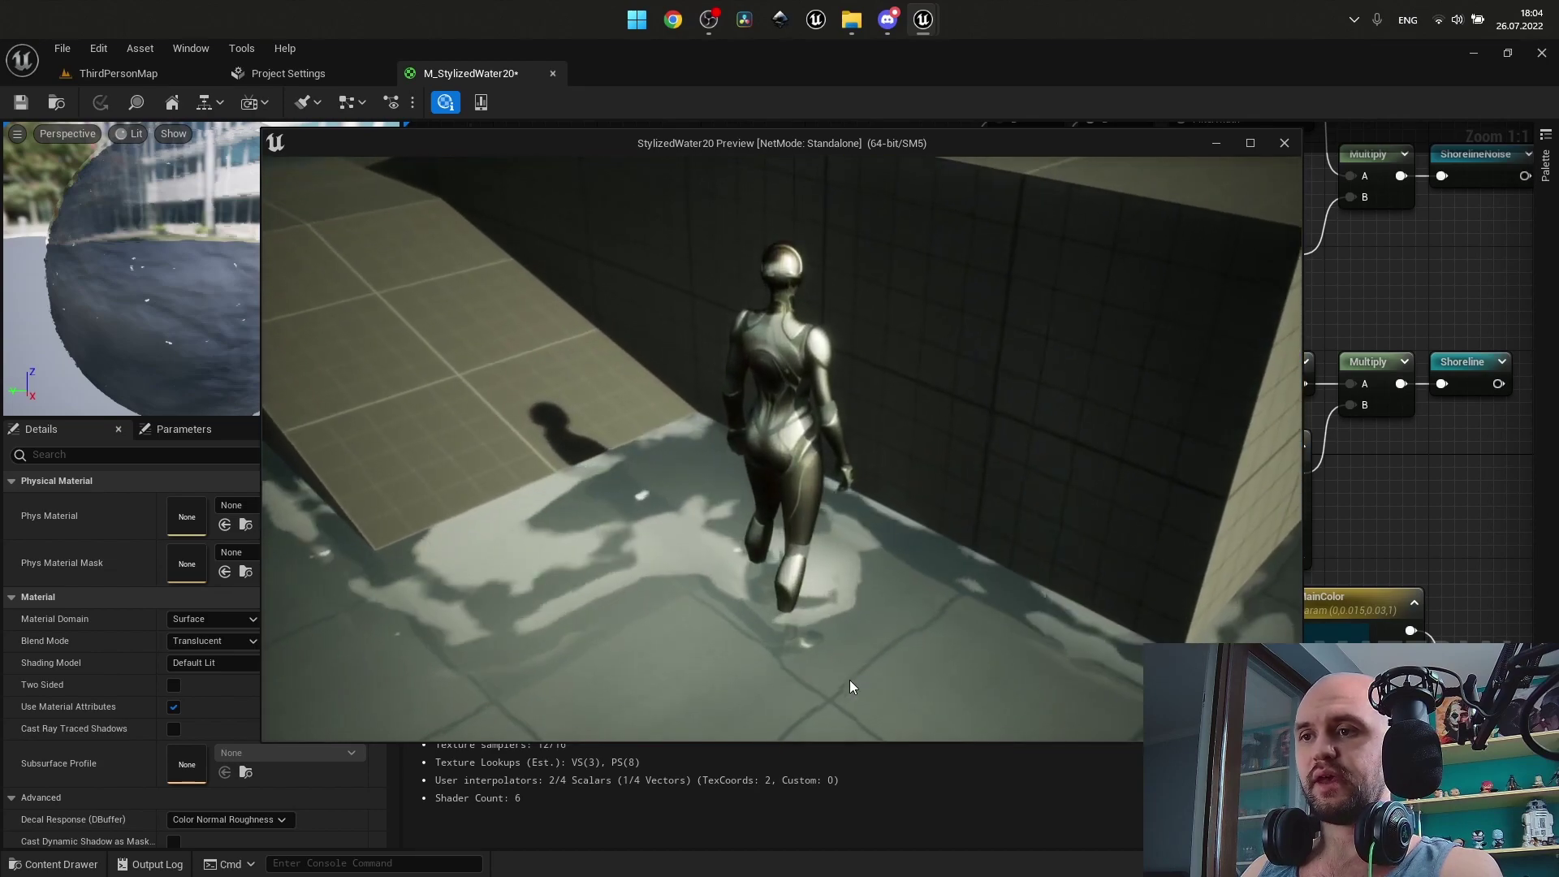
pyautogui.scroll(-4, 894, 690)
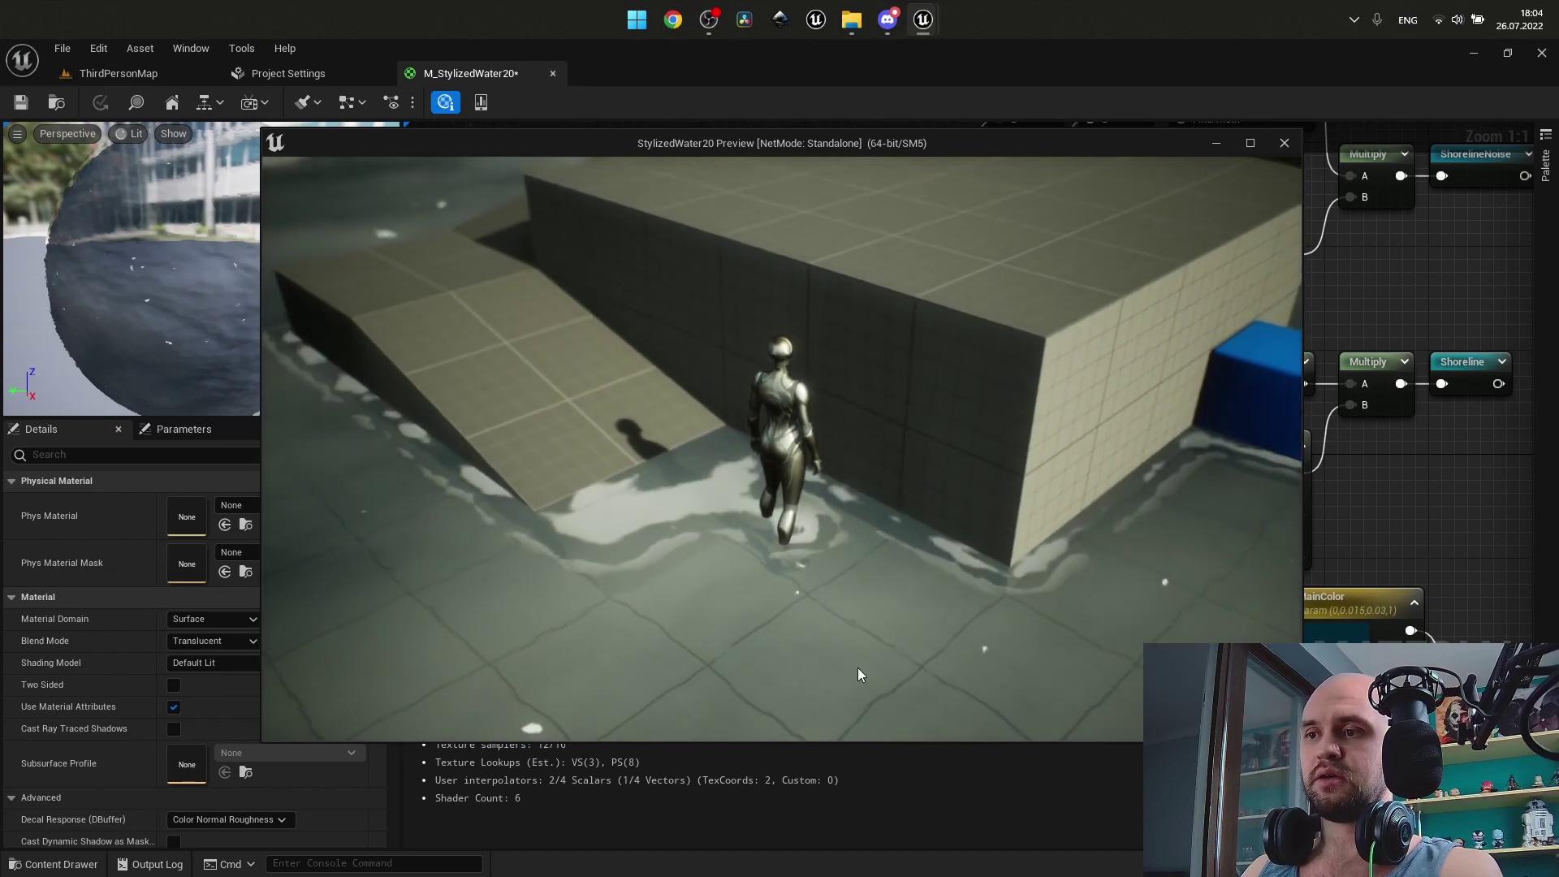
pyautogui.press('s')
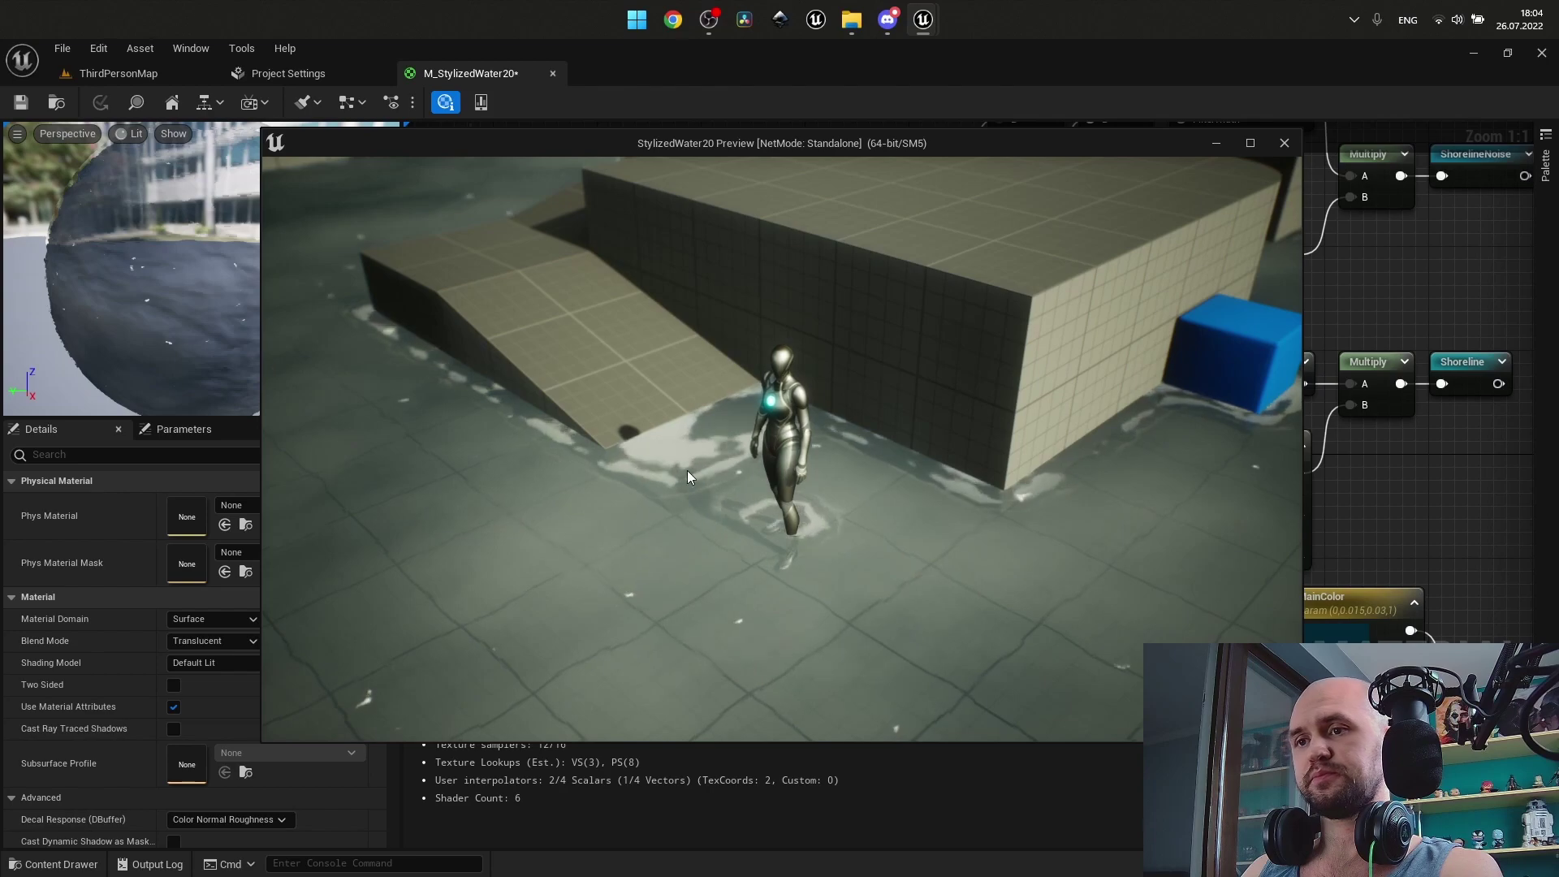
pyautogui.press('Escape')
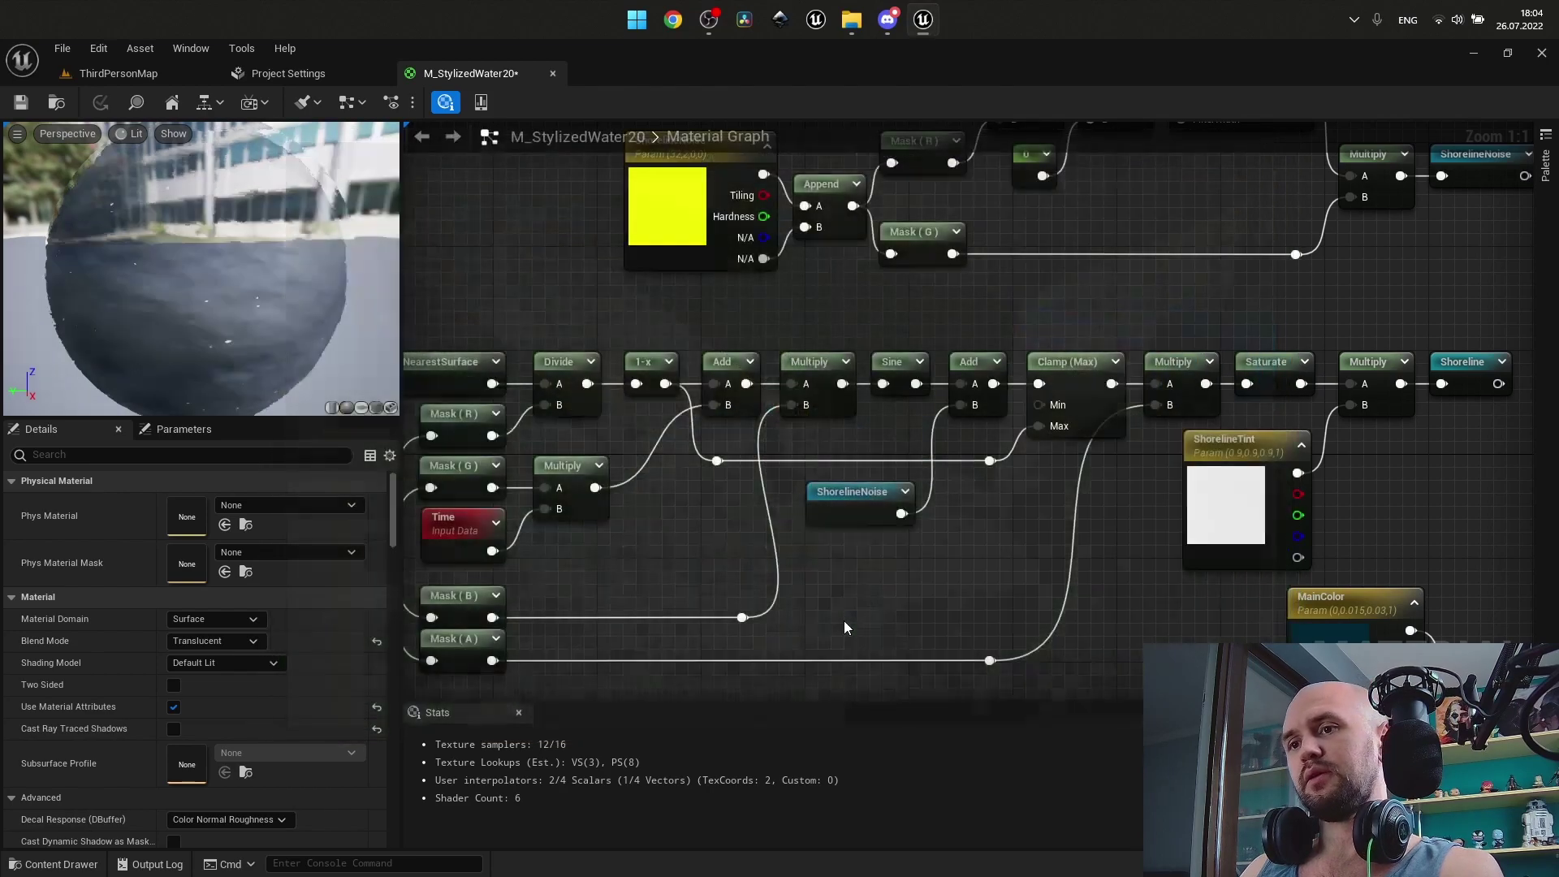
# Trace the Mask (A) connection from the Shoreline parameter to the Multiply node after Clamp (Max).
pyautogui.moveTo(940, 373); pyautogui.dragTo(776, 391, button='right')
pyautogui.moveTo(799, 614); pyautogui.dragTo(1435, 446, button='right')
pyautogui.moveTo(669, 384); pyautogui.dragTo(989, 433, button='right')
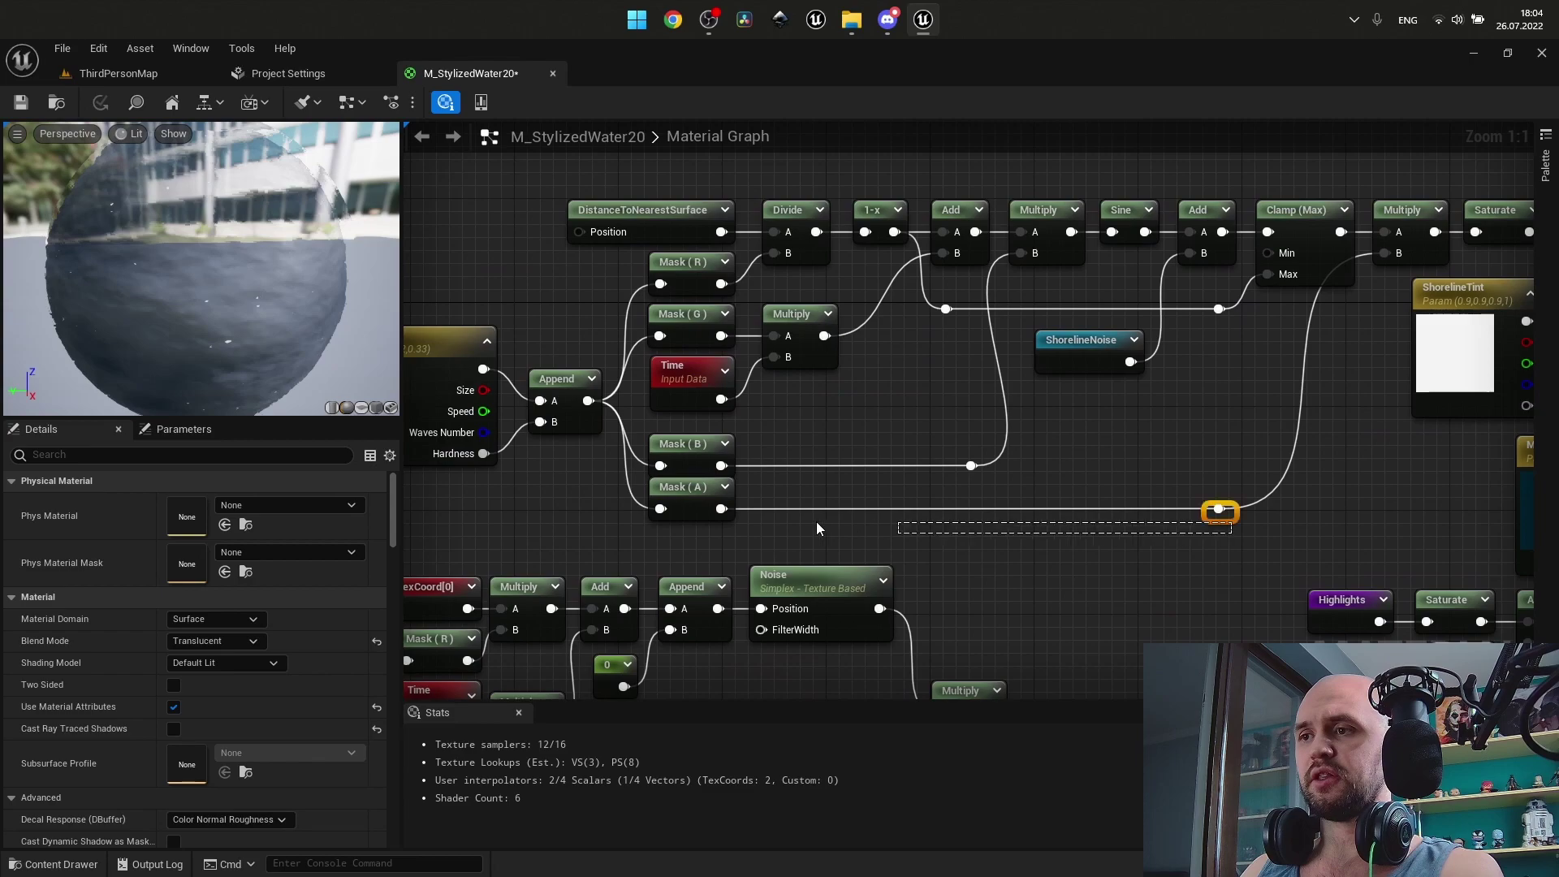
pyautogui.moveTo(874, 522); pyautogui.dragTo(718, 497)
pyautogui.moveTo(1009, 486); pyautogui.dragTo(682, 543, button='right')
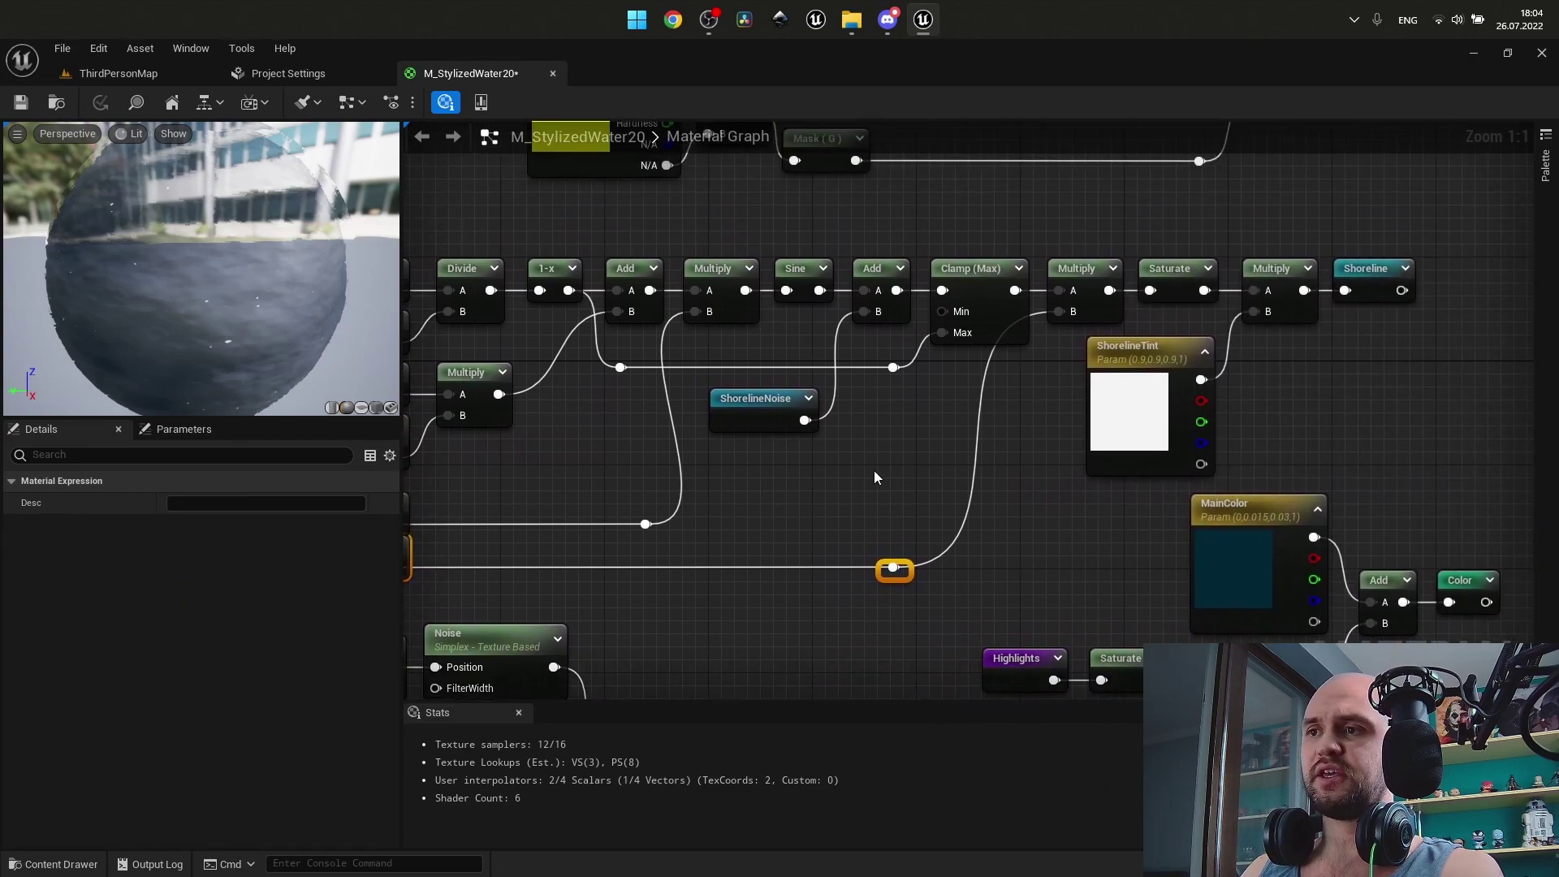
pyautogui.click(876, 483)
pyautogui.moveTo(883, 480); pyautogui.dragTo(731, 558, button='right')
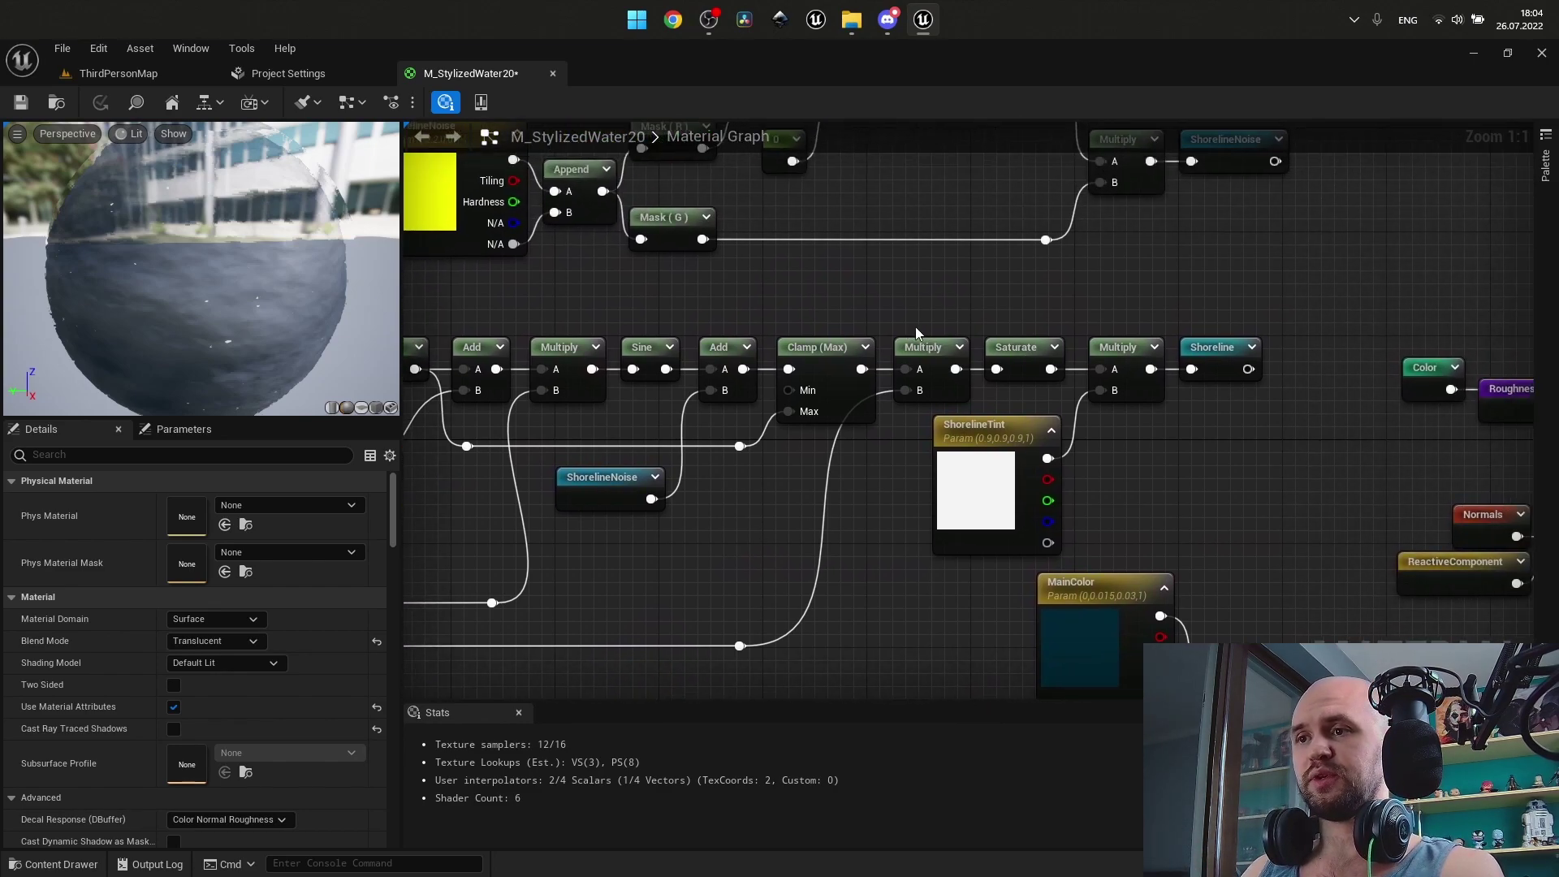
# Examine the end of the shoreline chain, including Saturate and the ShorelineTint parameter's values.
pyautogui.moveTo(929, 436); pyautogui.dragTo(1117, 492, button='right')
pyautogui.moveTo(779, 384); pyautogui.dragTo(467, 317)
pyautogui.moveTo(1112, 488); pyautogui.dragTo(693, 520, button='right')
pyautogui.click(880, 317)
pyautogui.moveTo(897, 322); pyautogui.dragTo(945, 407)
pyautogui.click(1061, 510)
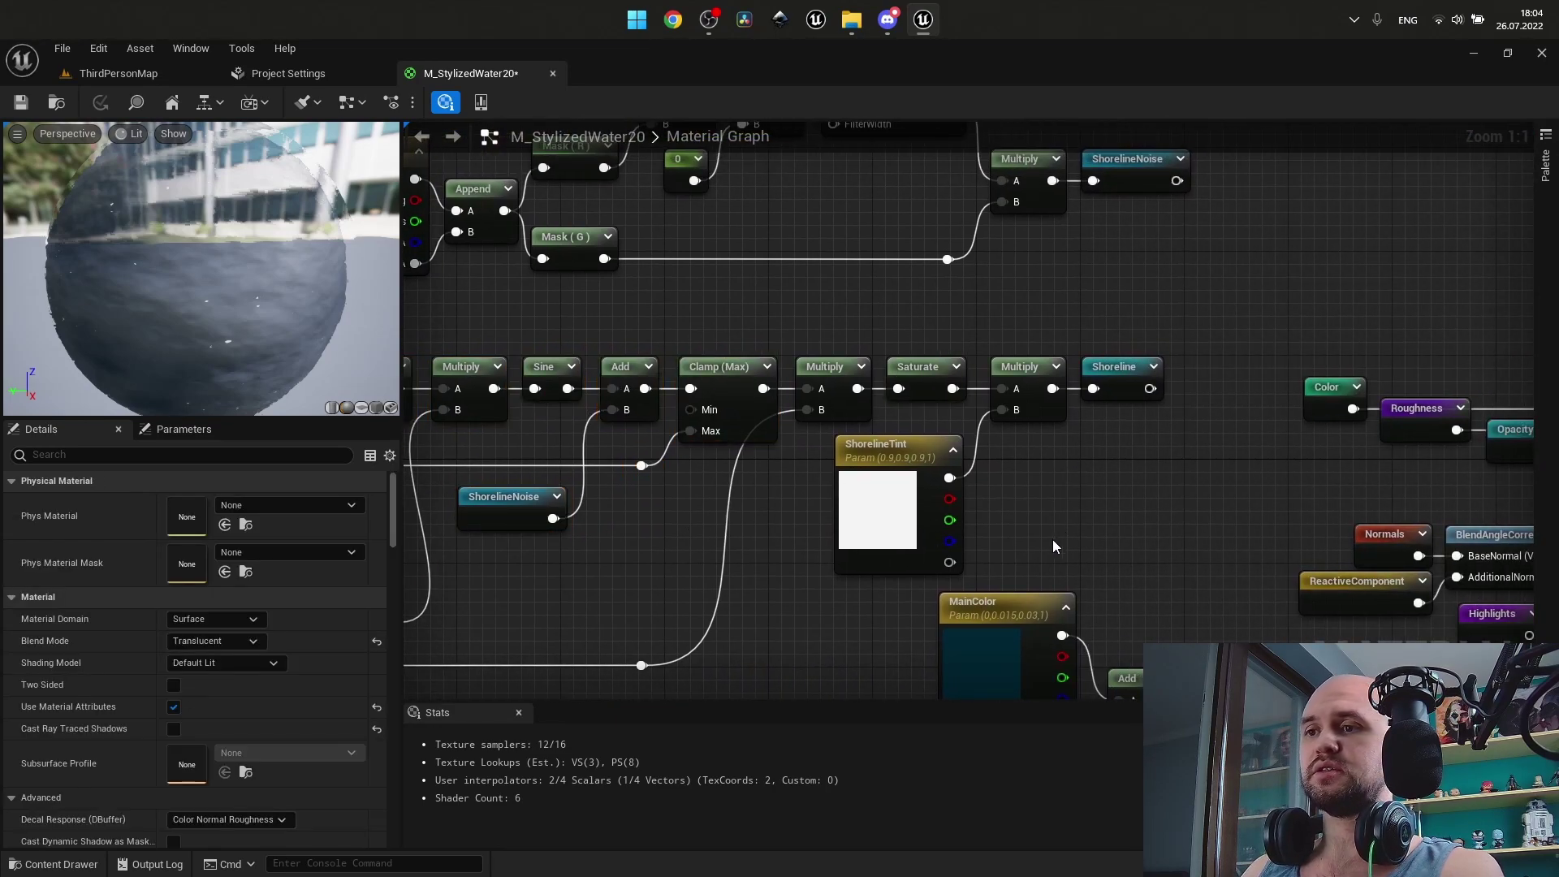
pyautogui.click(876, 471)
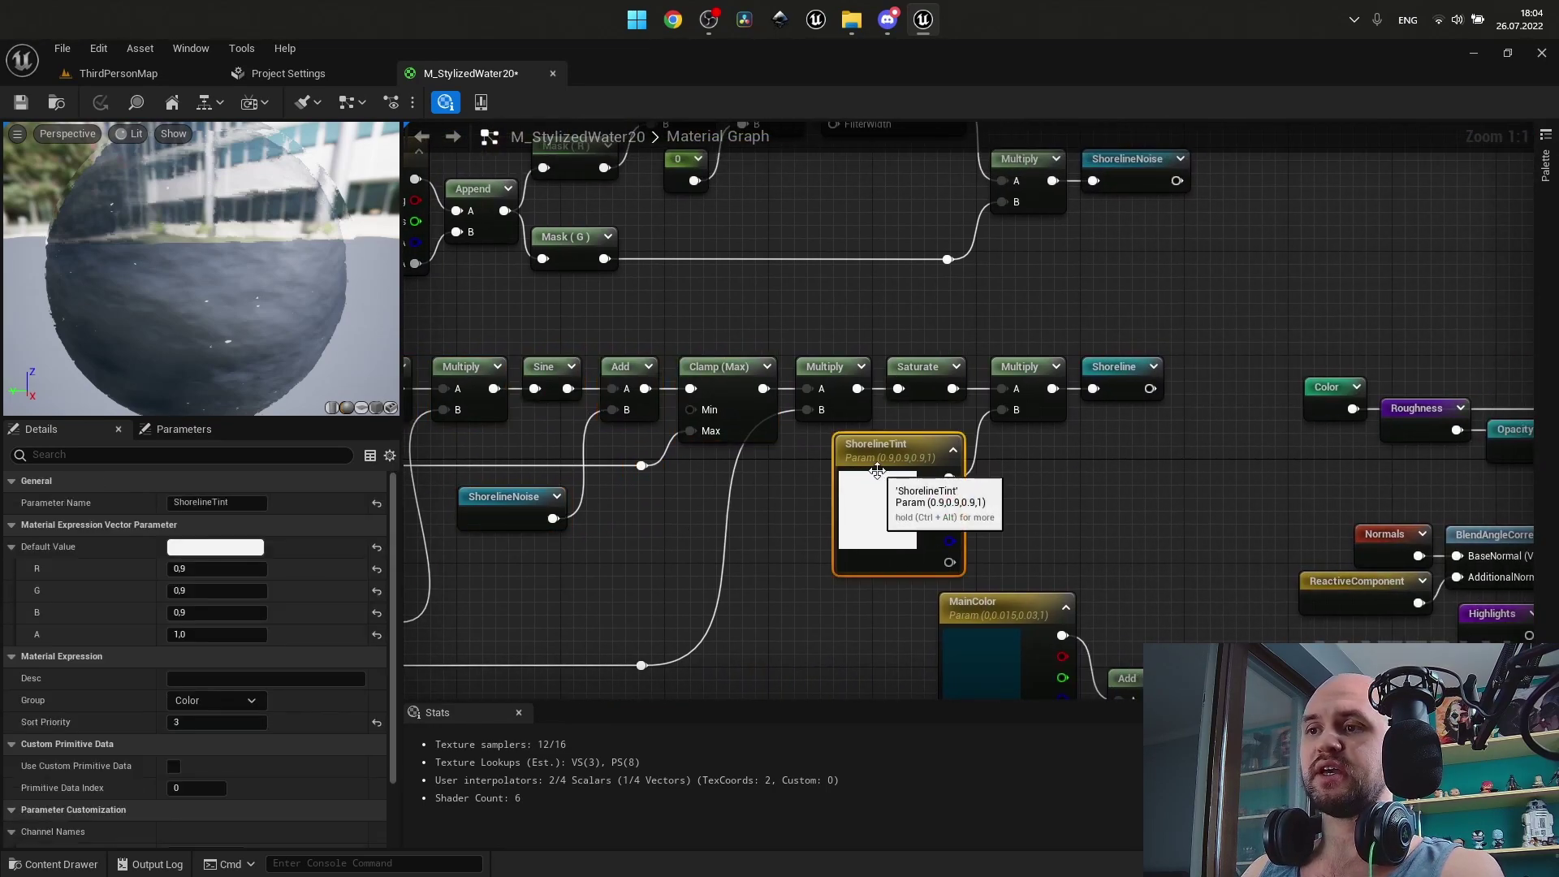
pyautogui.click(1040, 518)
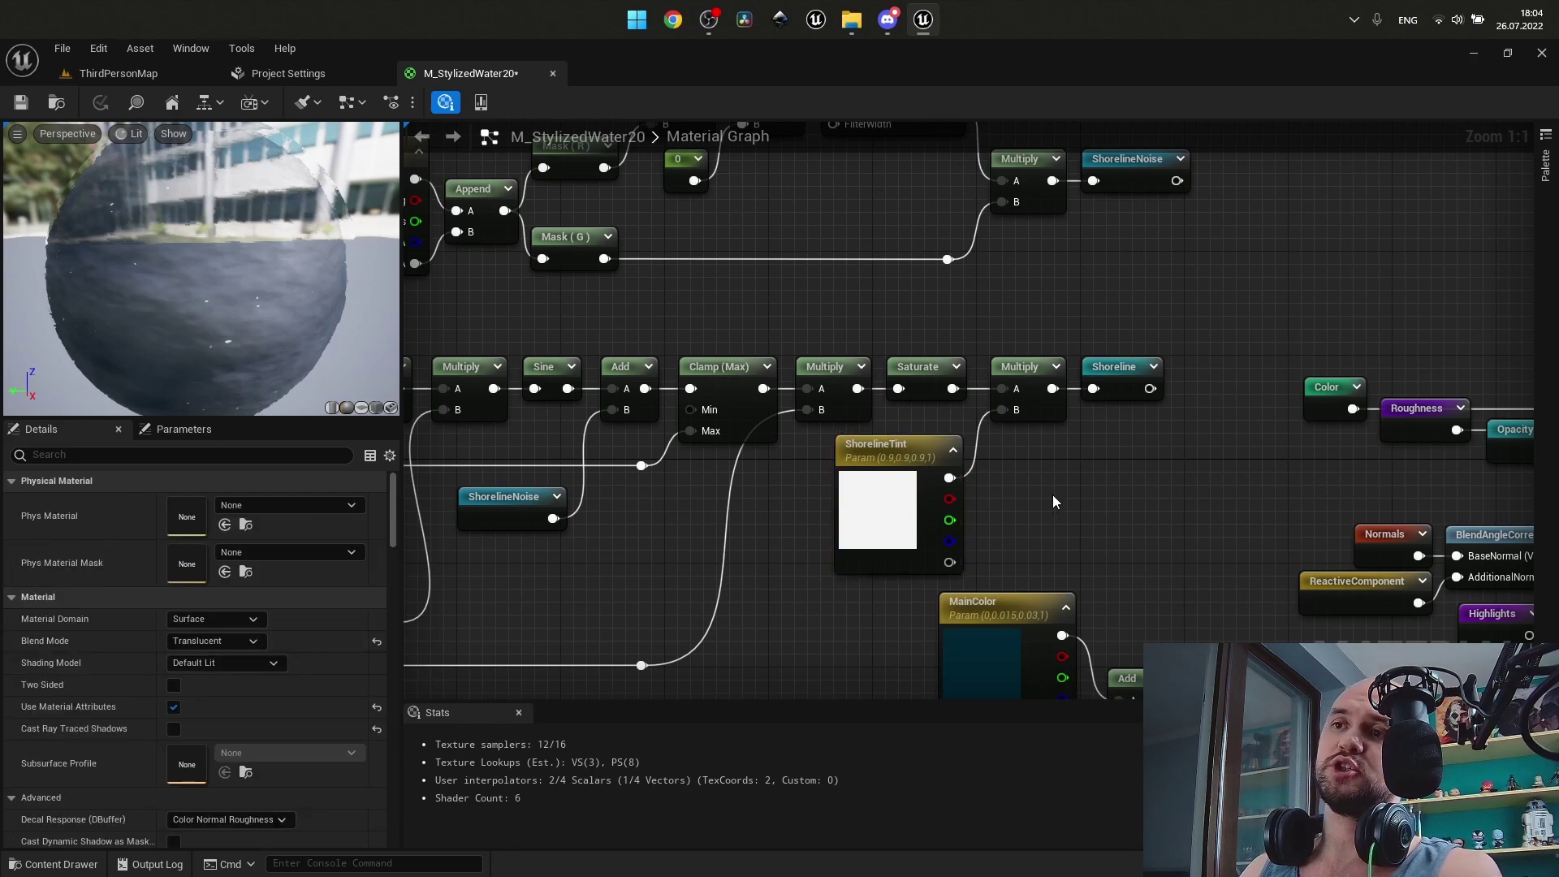
# Start the game preview and arrange it side by side with the material editor.
pyautogui.moveTo(870, 300); pyautogui.dragTo(819, 317, button='right')
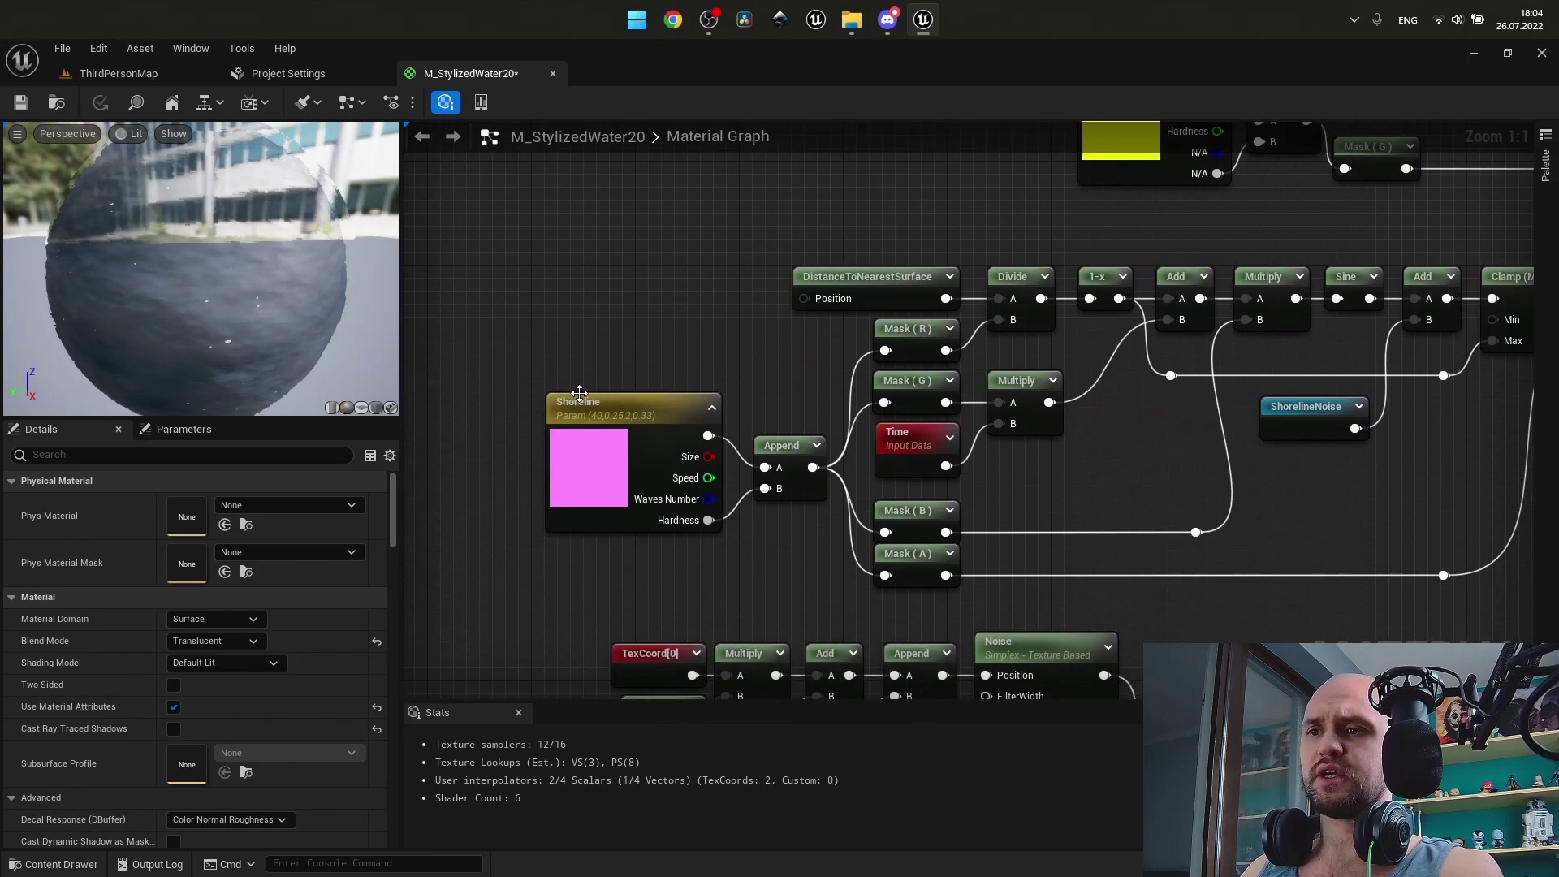
pyautogui.hotkey('alt', 'Tab')
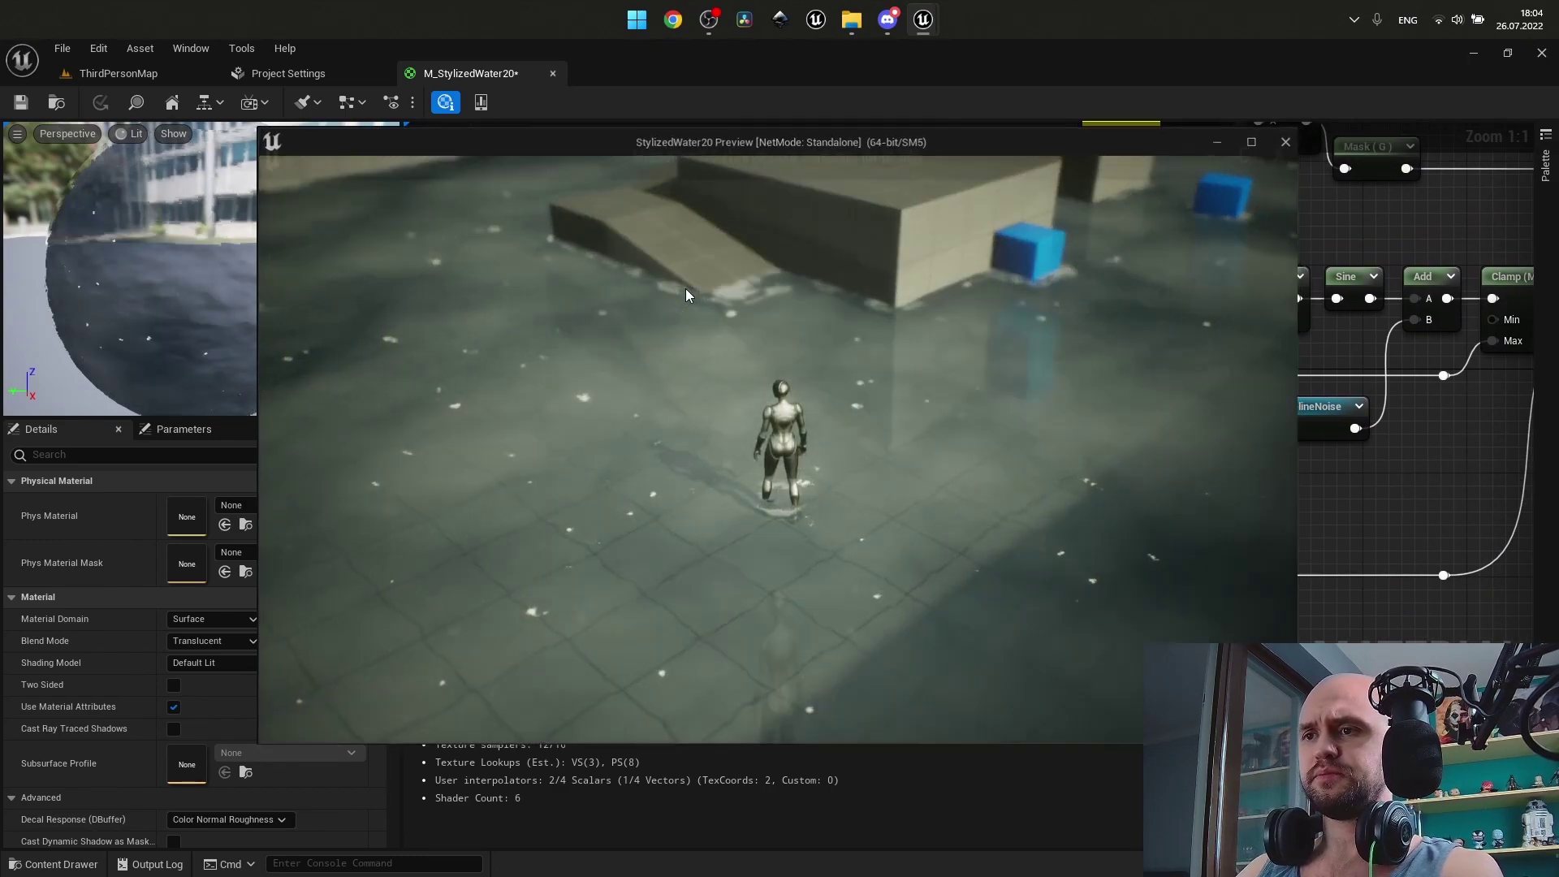
pyautogui.press('super+Left')
pyautogui.press('Return')
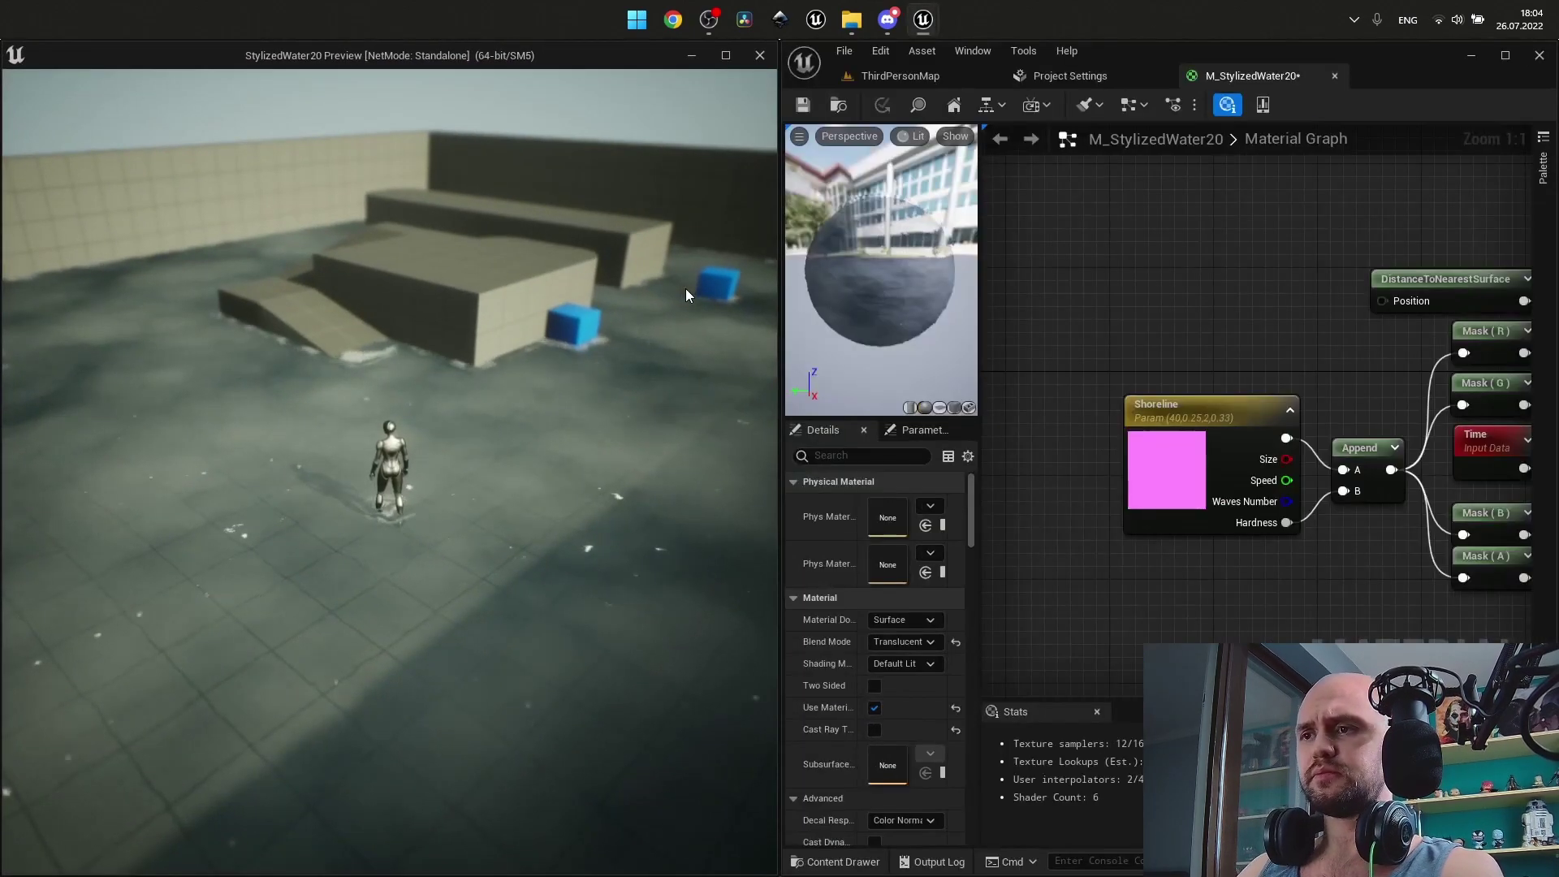
# Set the Shoreline parameter's Size to 200 and Speed to 0.6.
pyautogui.click(1204, 404)
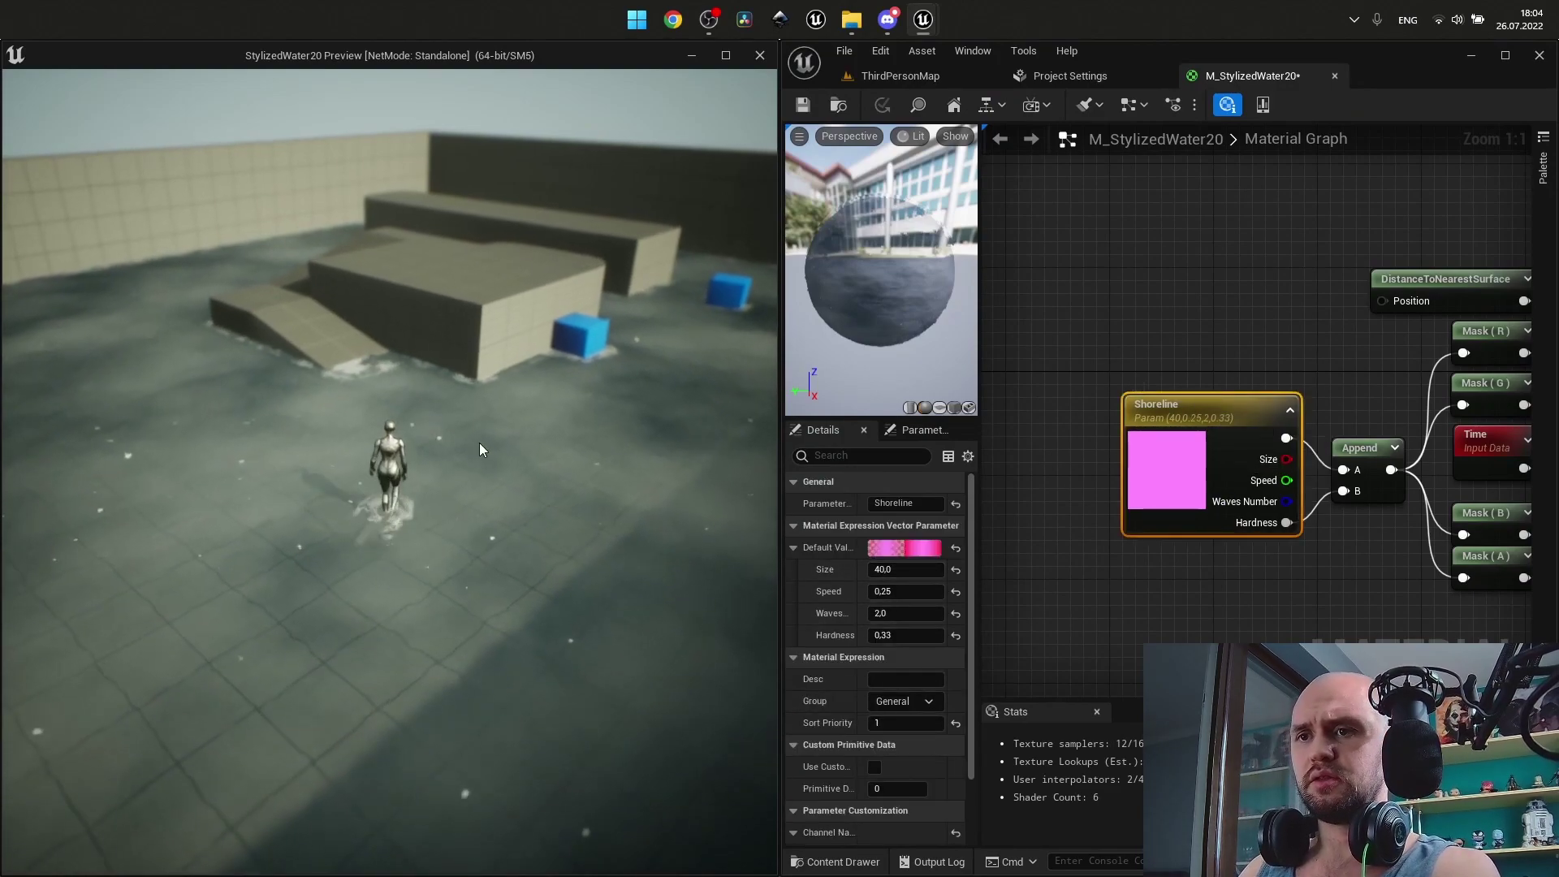
pyautogui.click(901, 569)
pyautogui.write('200')
pyautogui.press('Return')
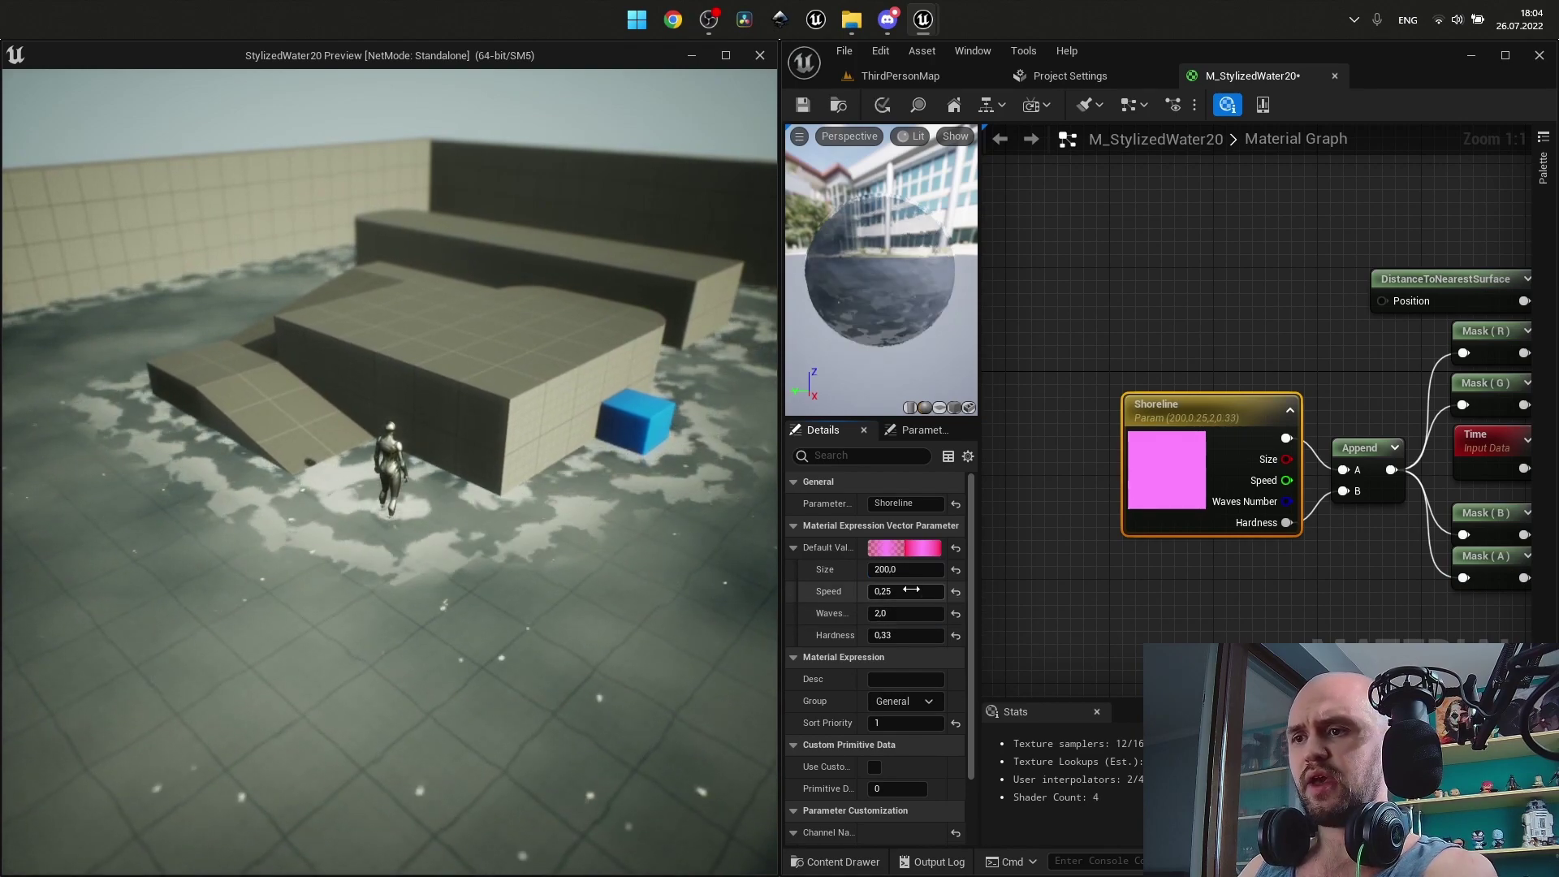
pyautogui.click(912, 591)
pyautogui.write('.6')
pyautogui.press('Return')
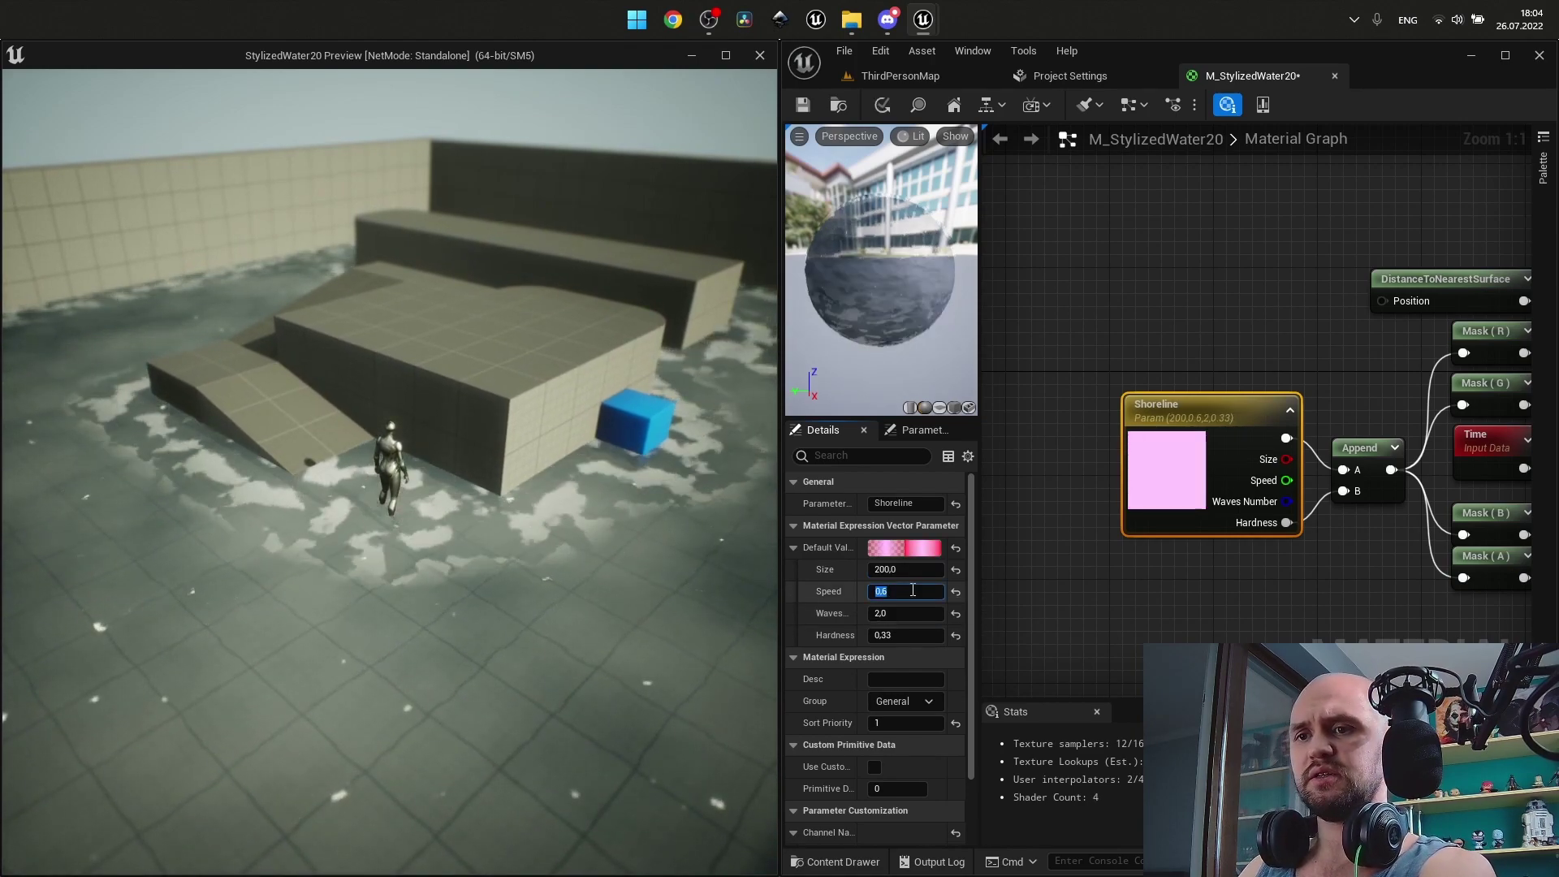
# Try values of 4 and 1 for the Shoreline parameter's Waves Number.
pyautogui.click(902, 614)
pyautogui.write('4')
pyautogui.press('Return')
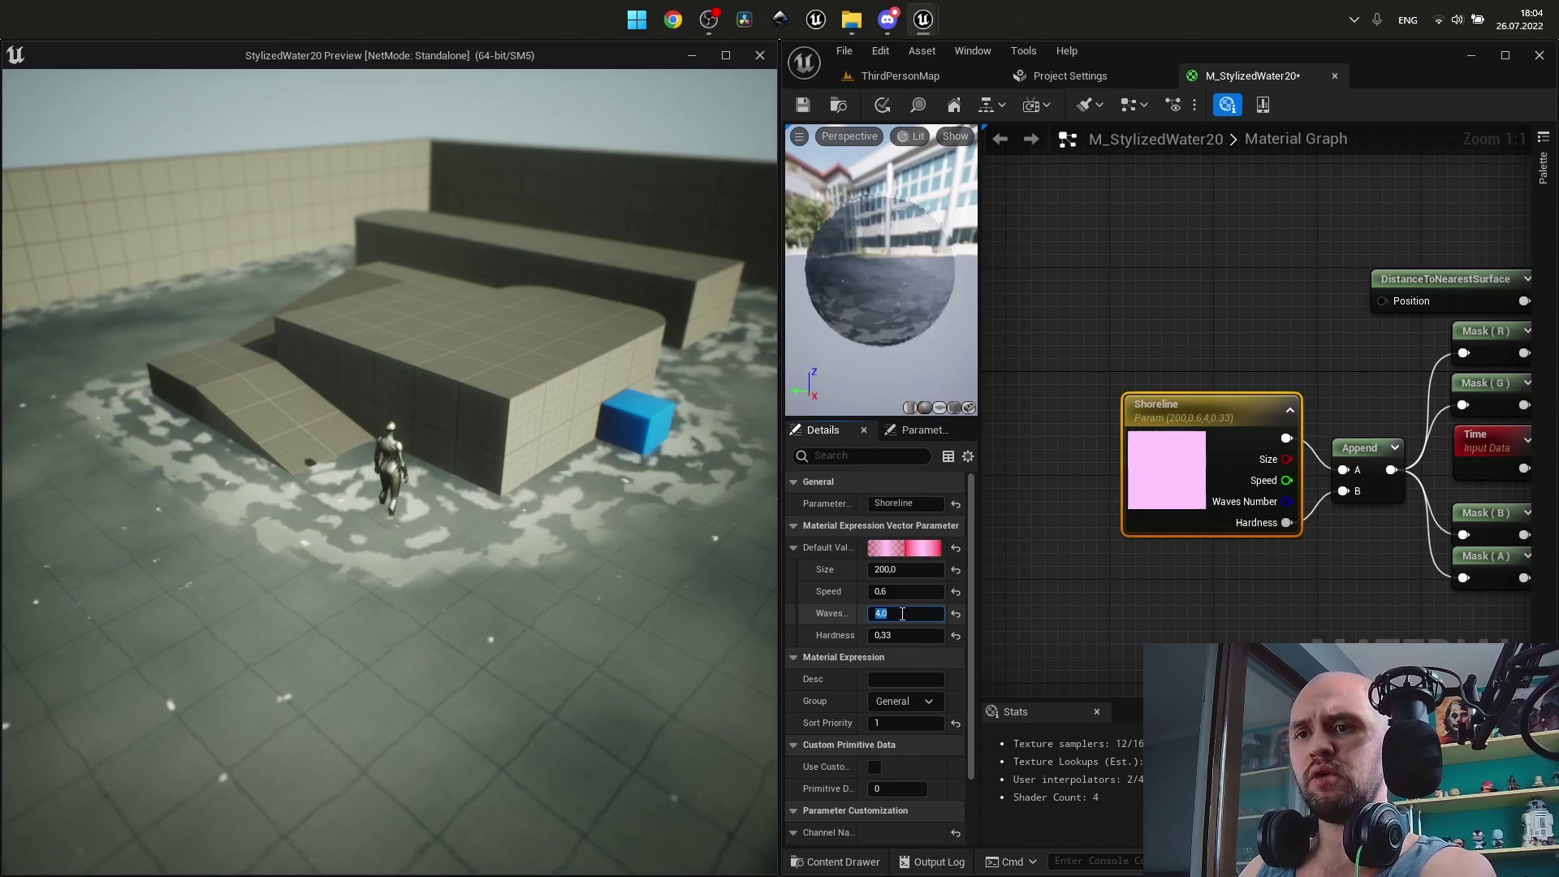
pyautogui.write('1')
pyautogui.press('Return')
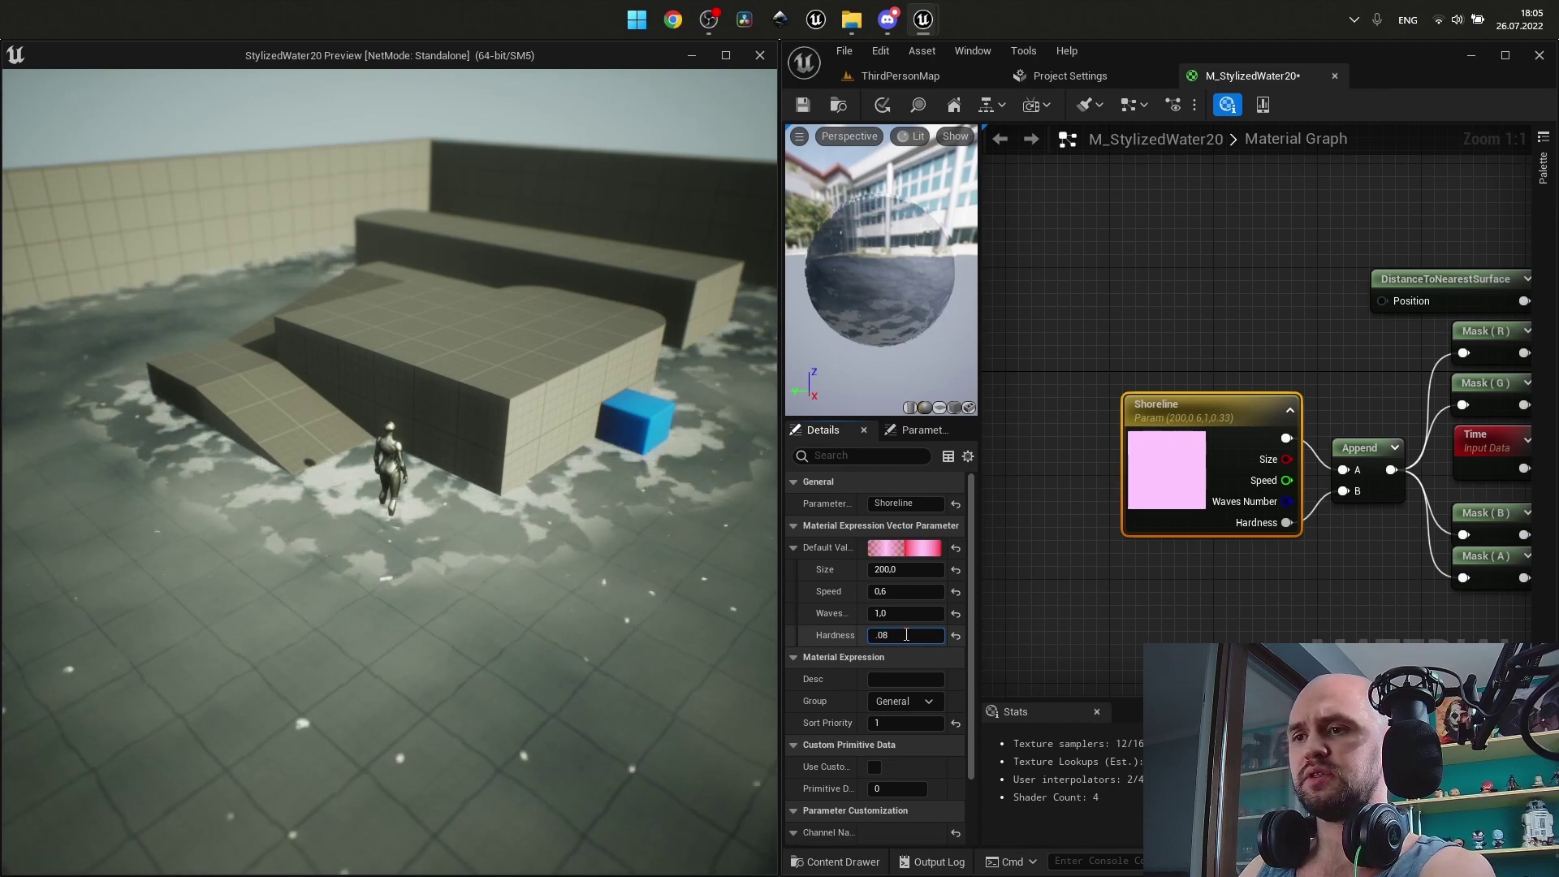
# Set the Shoreline parameter's Hardness to 1.
pyautogui.click(906, 635)
pyautogui.write('1')
pyautogui.press('Return')
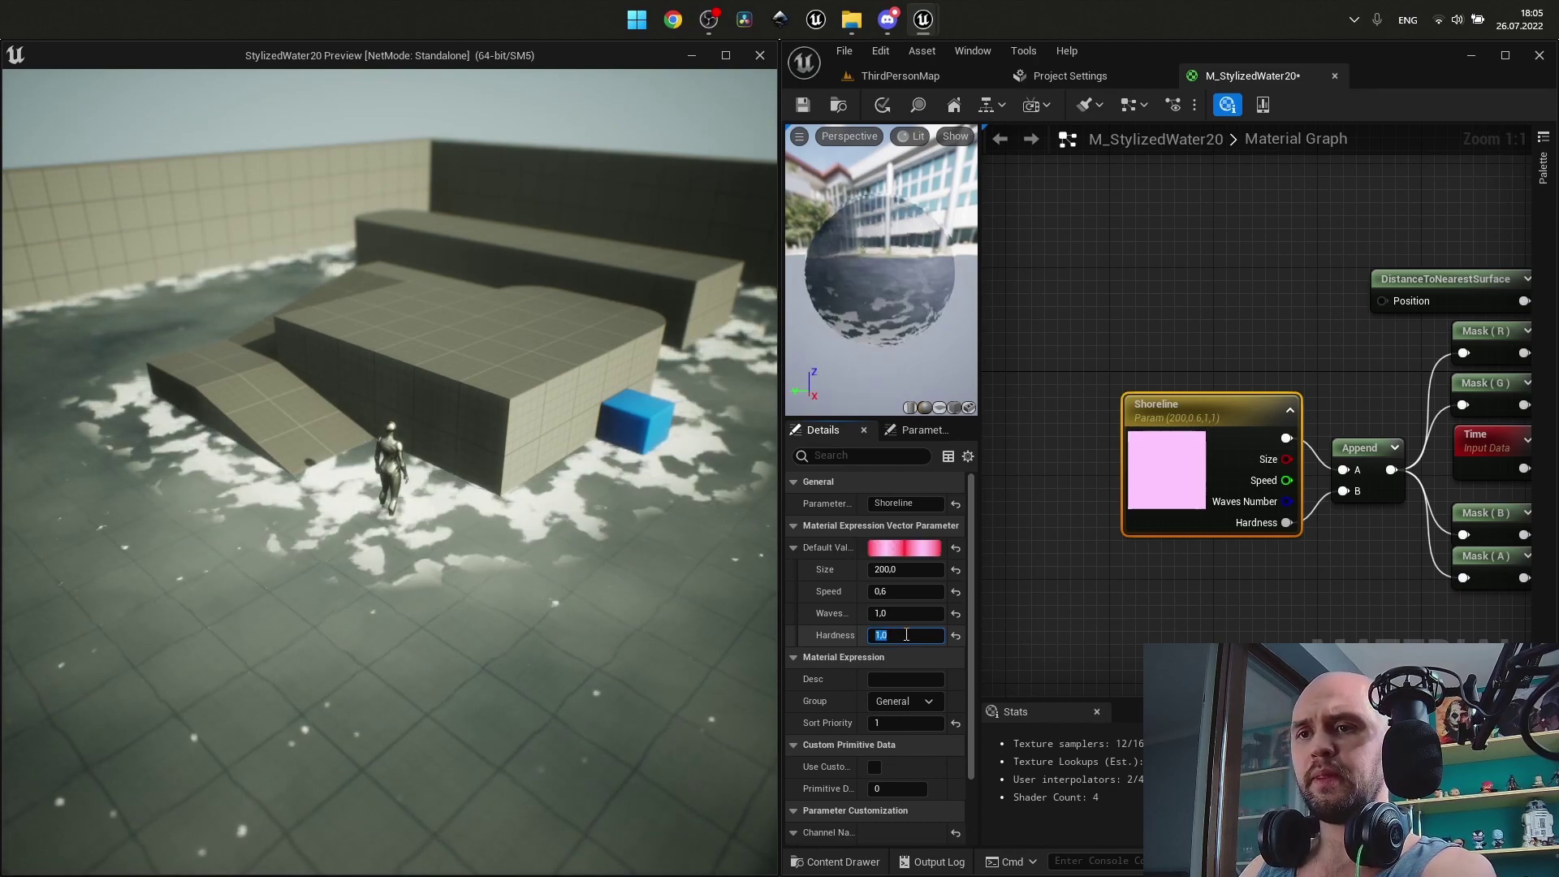
# Try low Tiling values such as 1, 4 and 6 on the ShorelineNoise parameter and set it to 16.
pyautogui.moveTo(1214, 301); pyautogui.dragTo(989, 601, button='right')
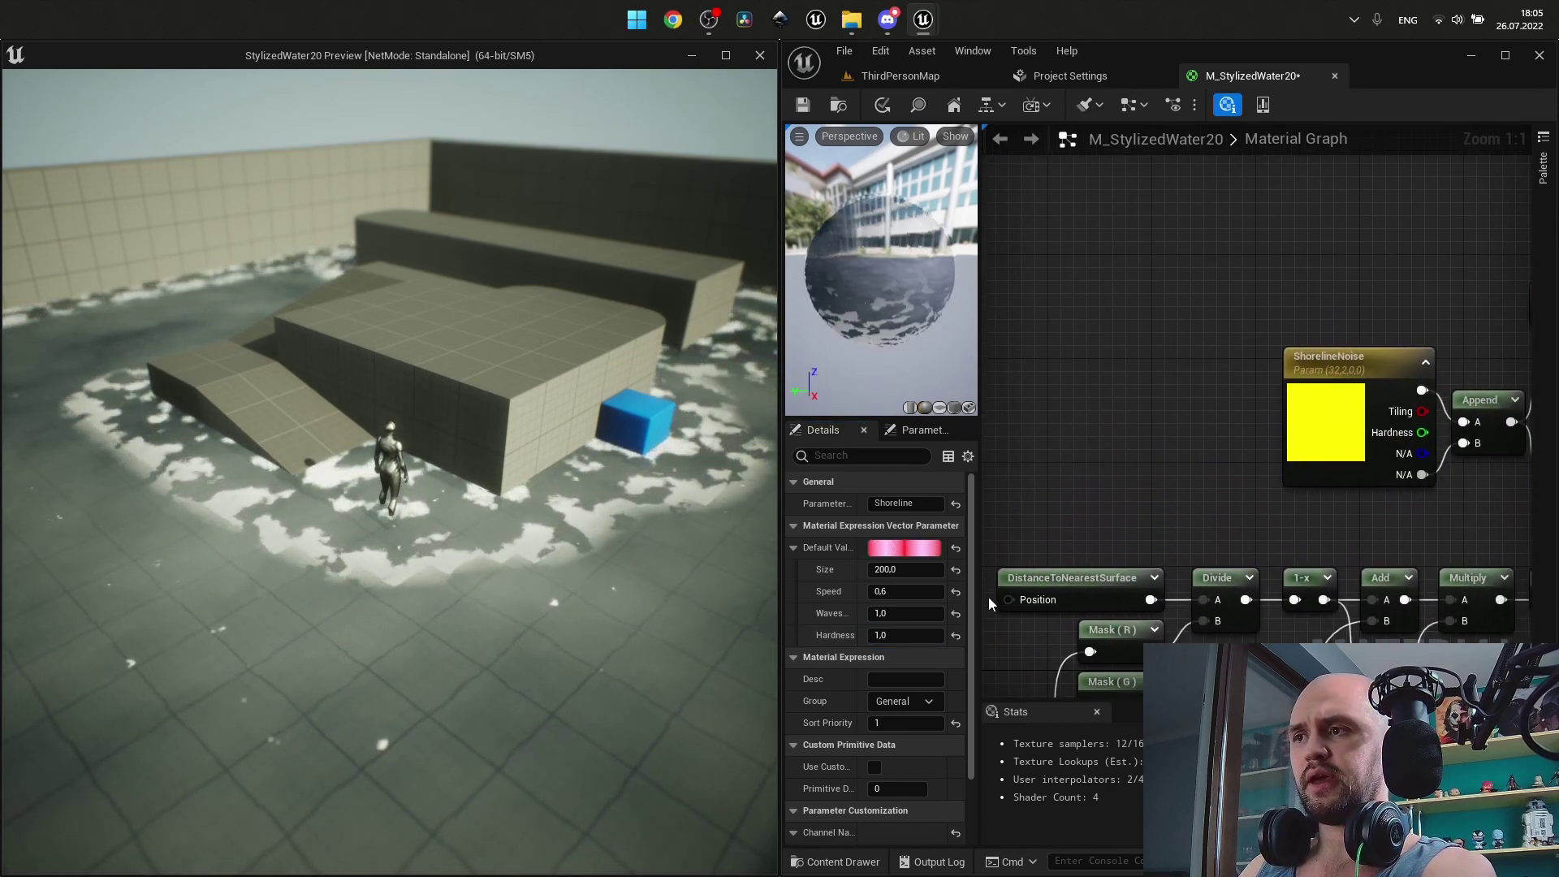
pyautogui.click(1332, 421)
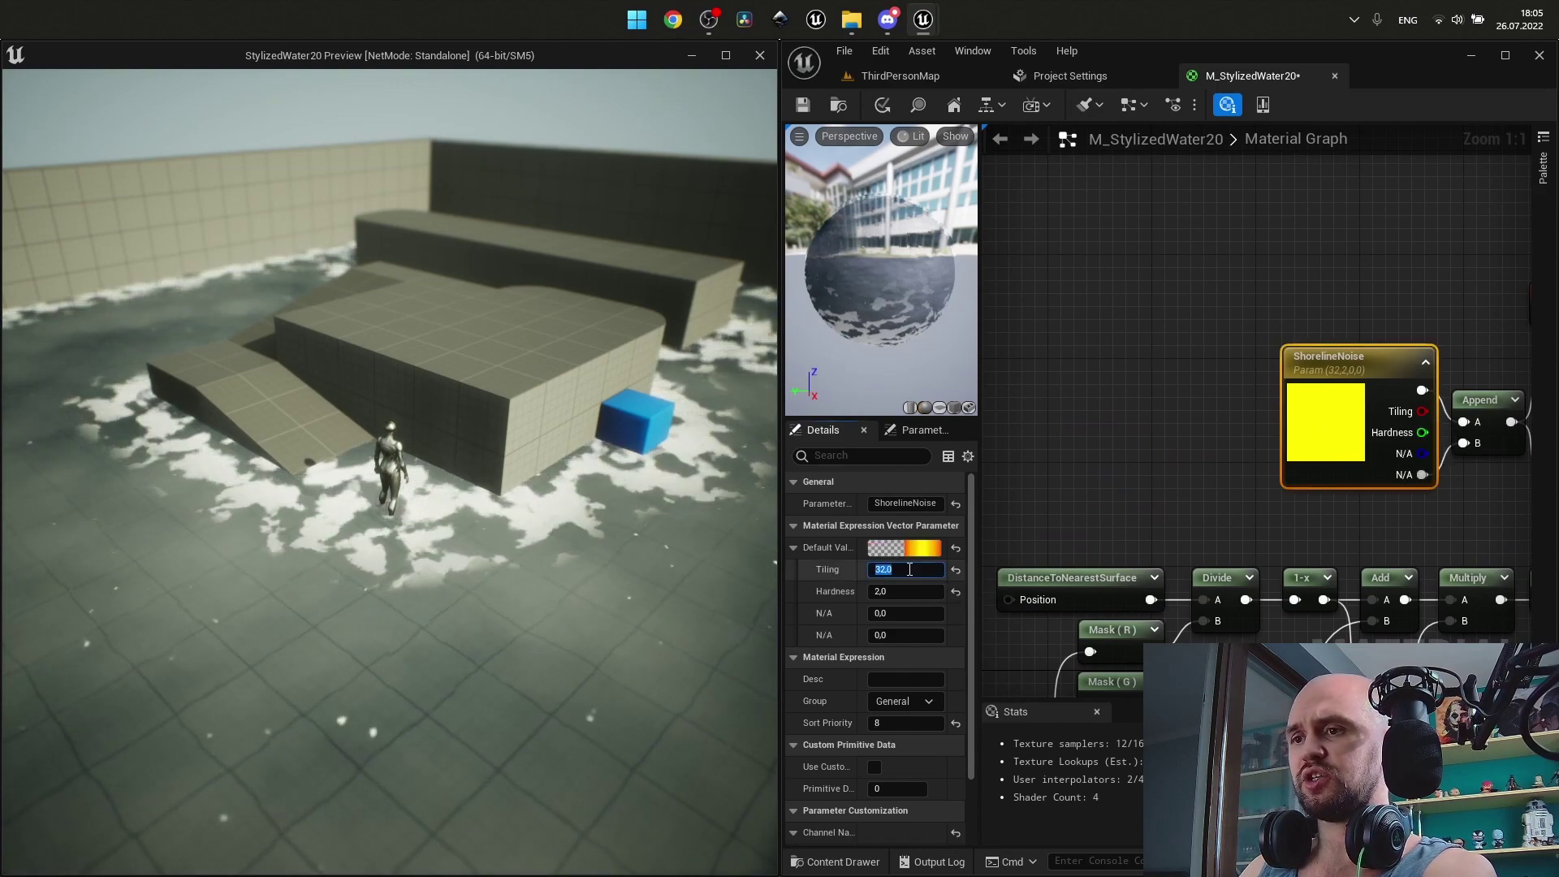
pyautogui.write('1')
pyautogui.press('Return')
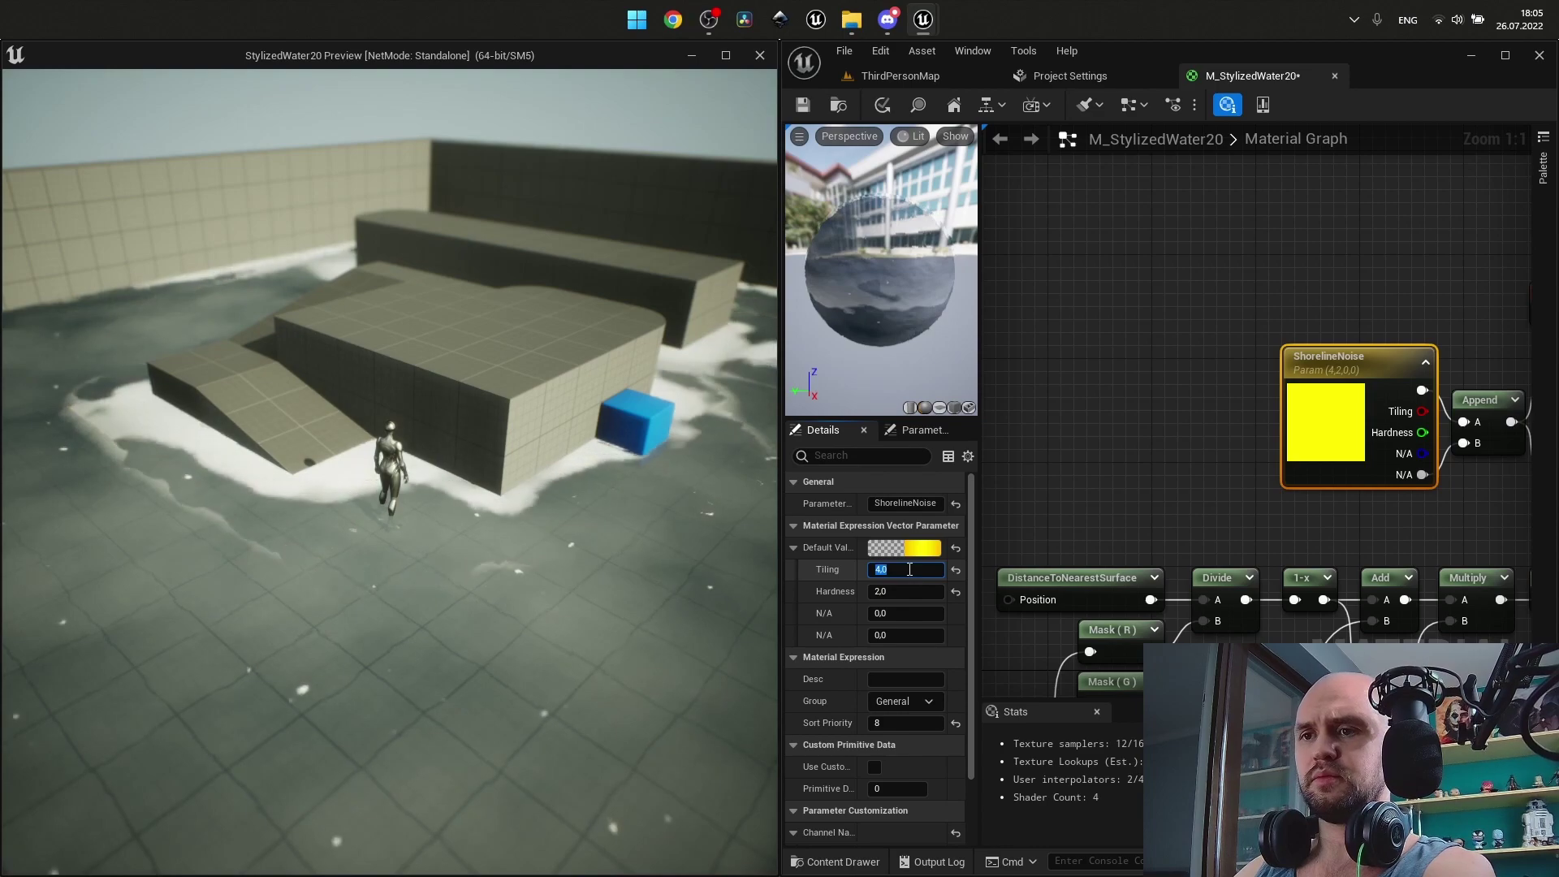
pyautogui.write('6')
pyautogui.press('Return')
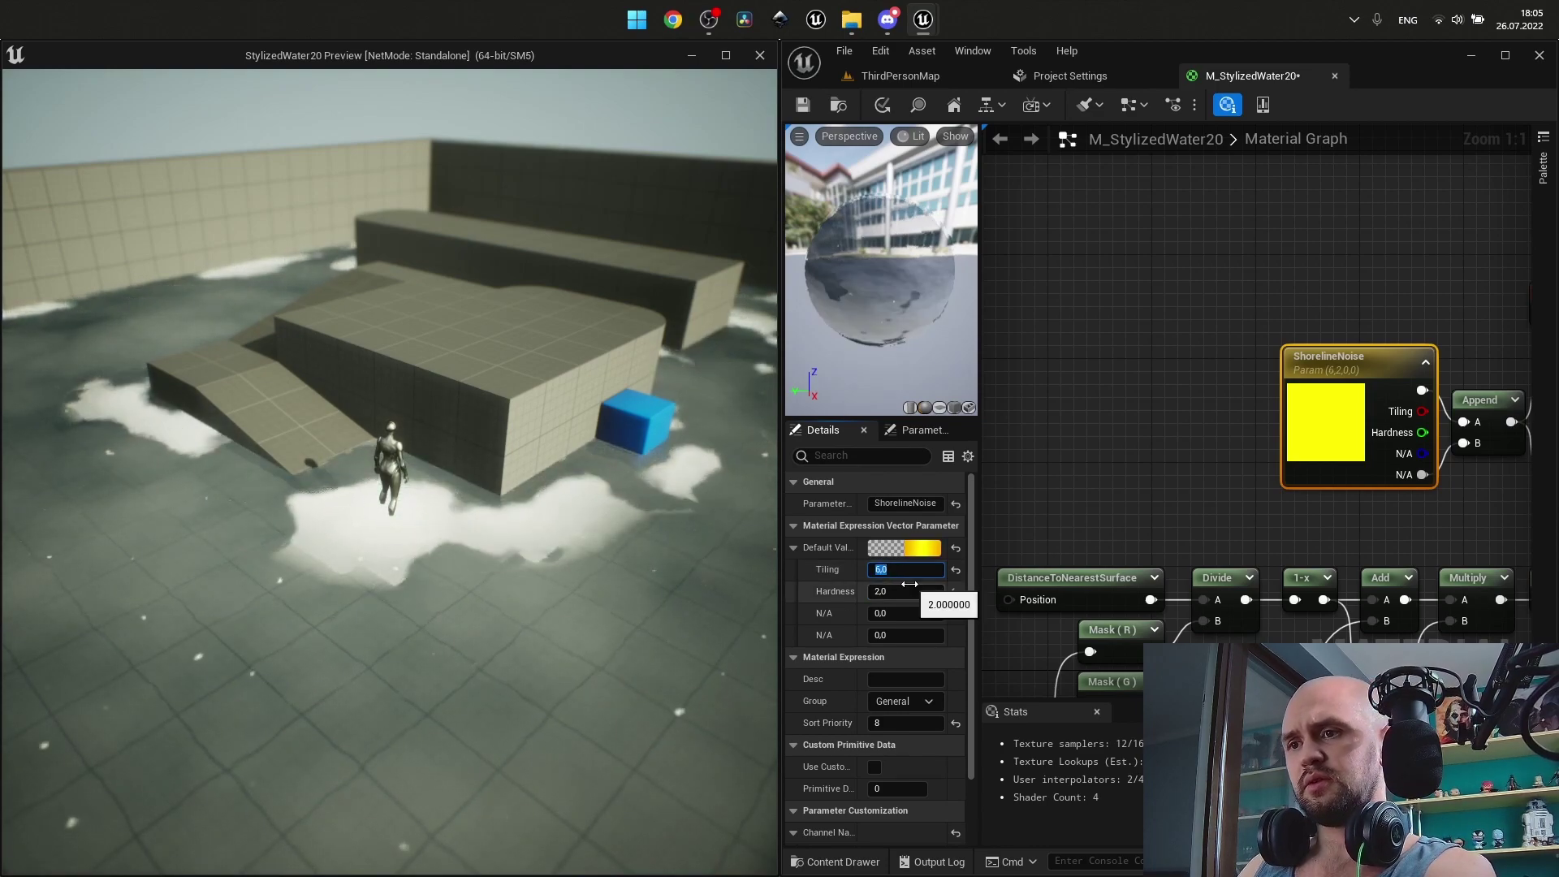
pyautogui.write('16')
pyautogui.press('Return')
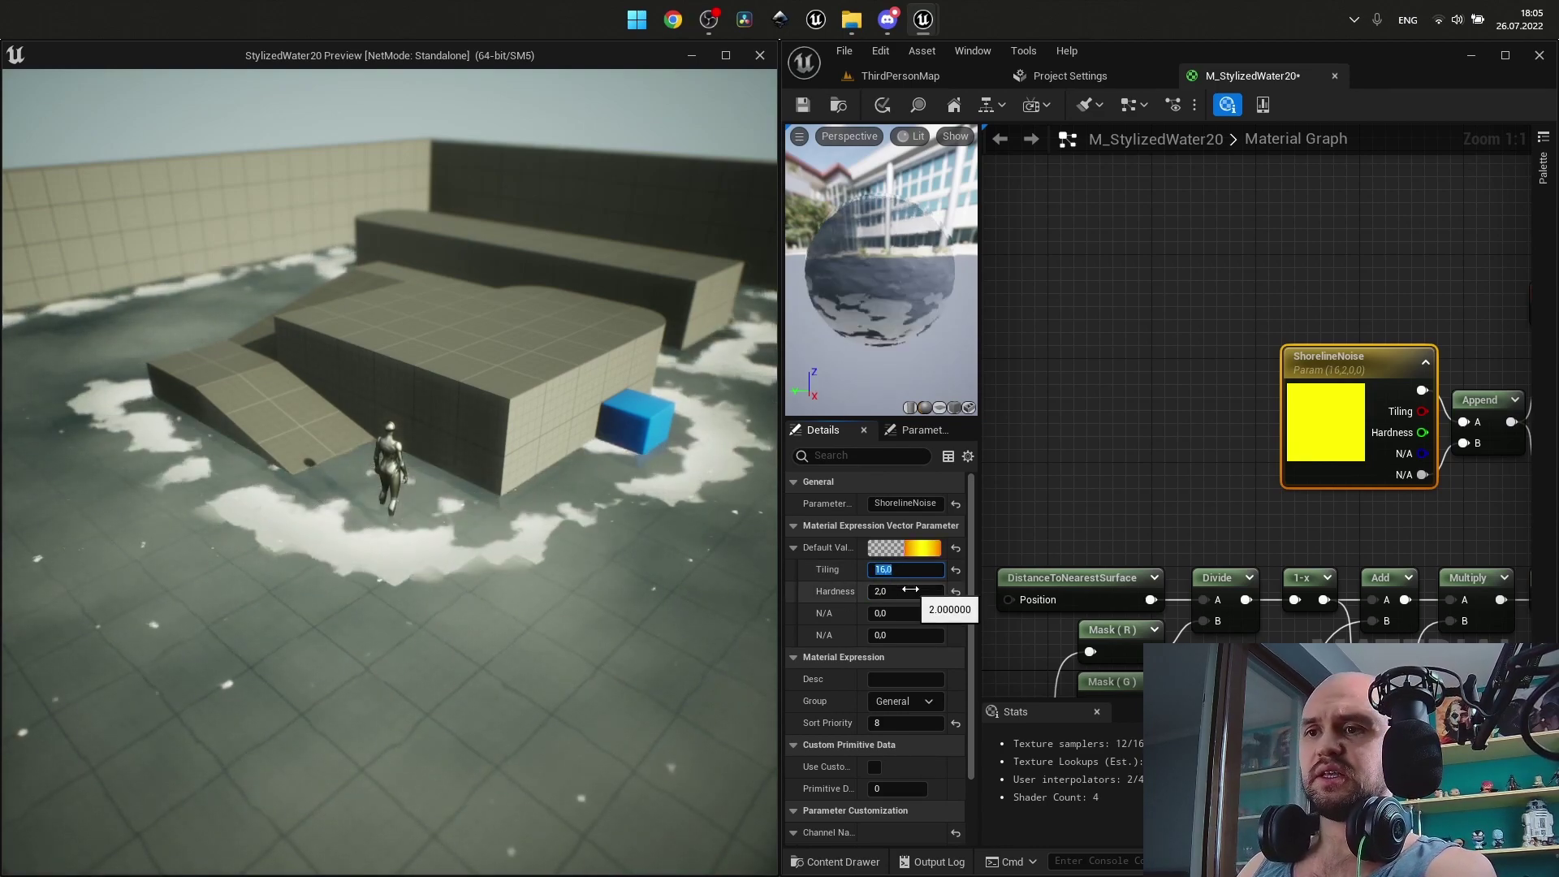
# Set the Shoreline parameter's Waves Number to 2.
pyautogui.moveTo(1127, 520); pyautogui.dragTo(1336, 241, button='right')
pyautogui.moveTo(1161, 380); pyautogui.dragTo(1308, 213, button='right')
pyautogui.click(1204, 272)
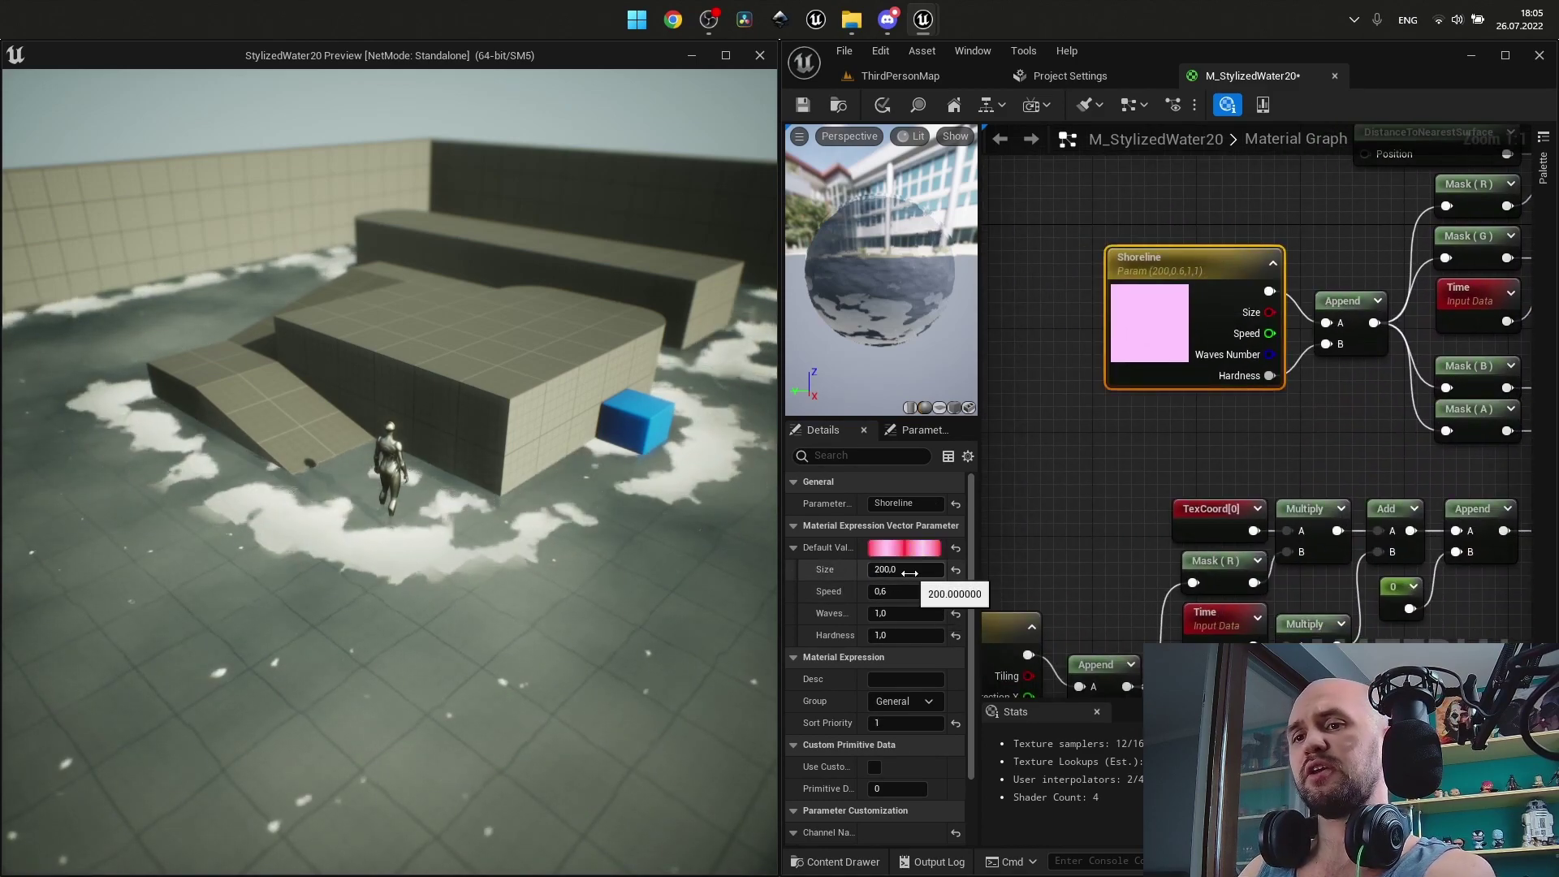
pyautogui.scroll(-1, 1374, 432)
pyautogui.moveTo(1375, 431); pyautogui.dragTo(982, 699, button='right')
pyautogui.moveTo(1305, 406); pyautogui.dragTo(1531, 125, button='right')
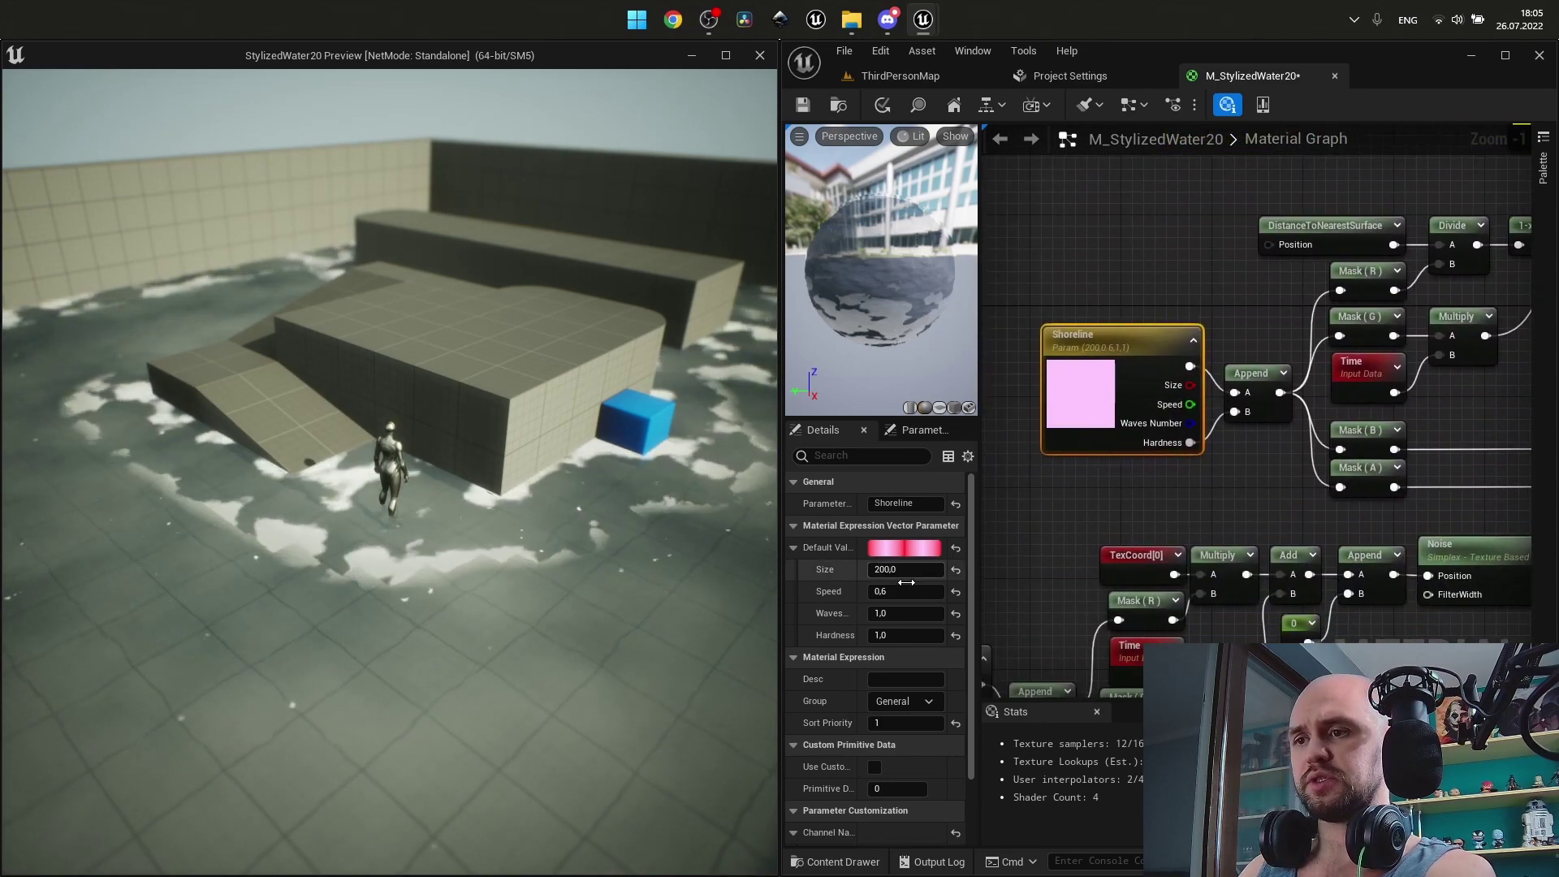
pyautogui.click(907, 614)
pyautogui.write('2')
pyautogui.press('Return')
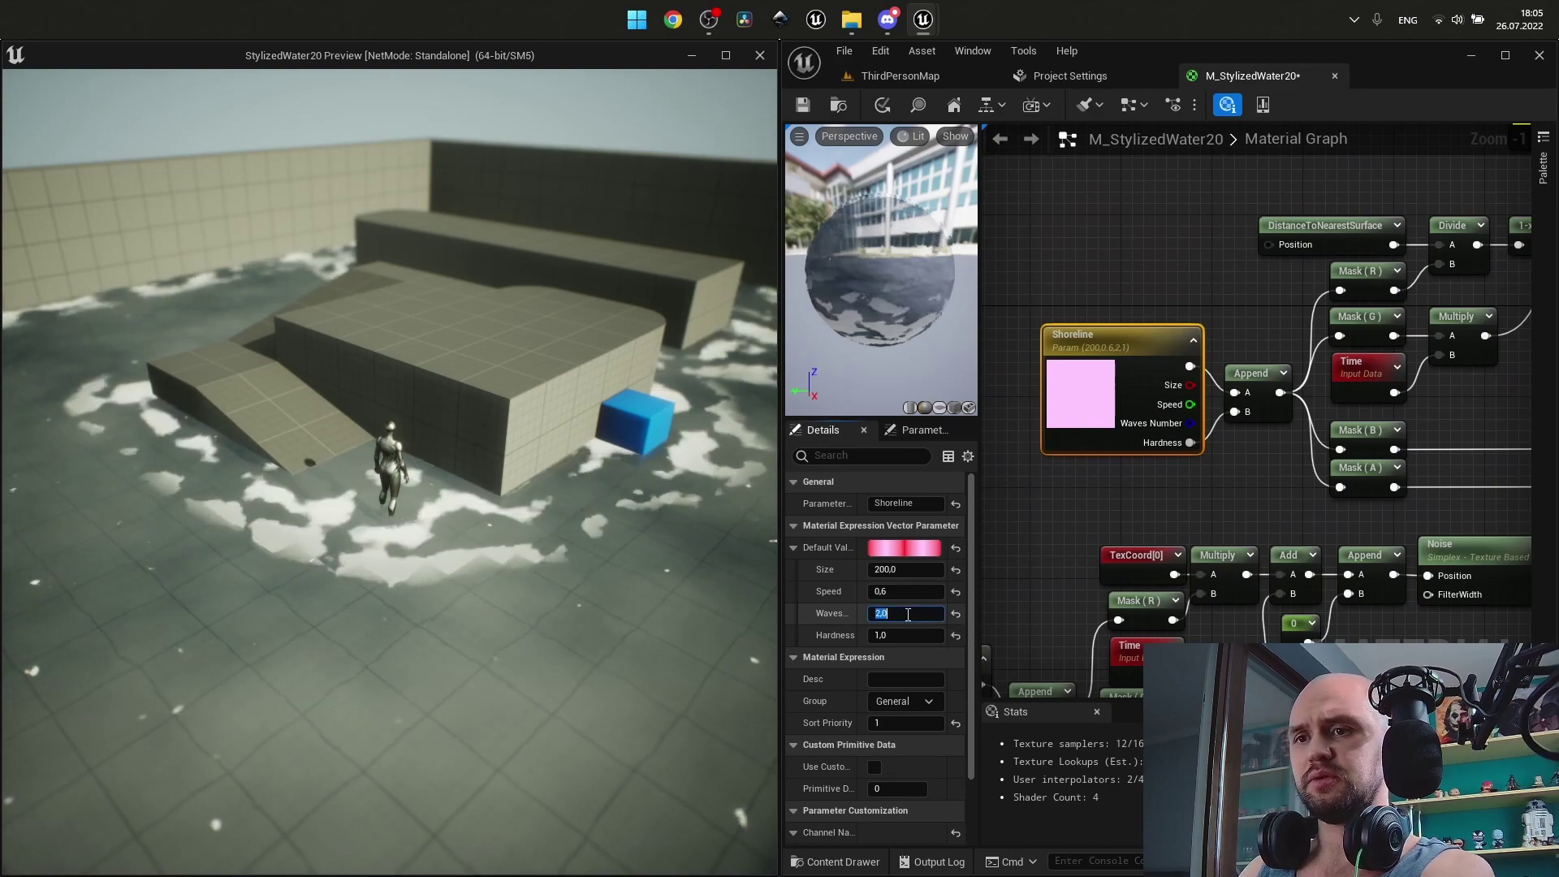
# Set the Shoreline parameter's Waves Number to 4 and Size to 40, and inspect the water in the game preview.
pyautogui.write('4')
pyautogui.press('Return')
pyautogui.click(906, 570)
pyautogui.write('40')
pyautogui.press('Return')
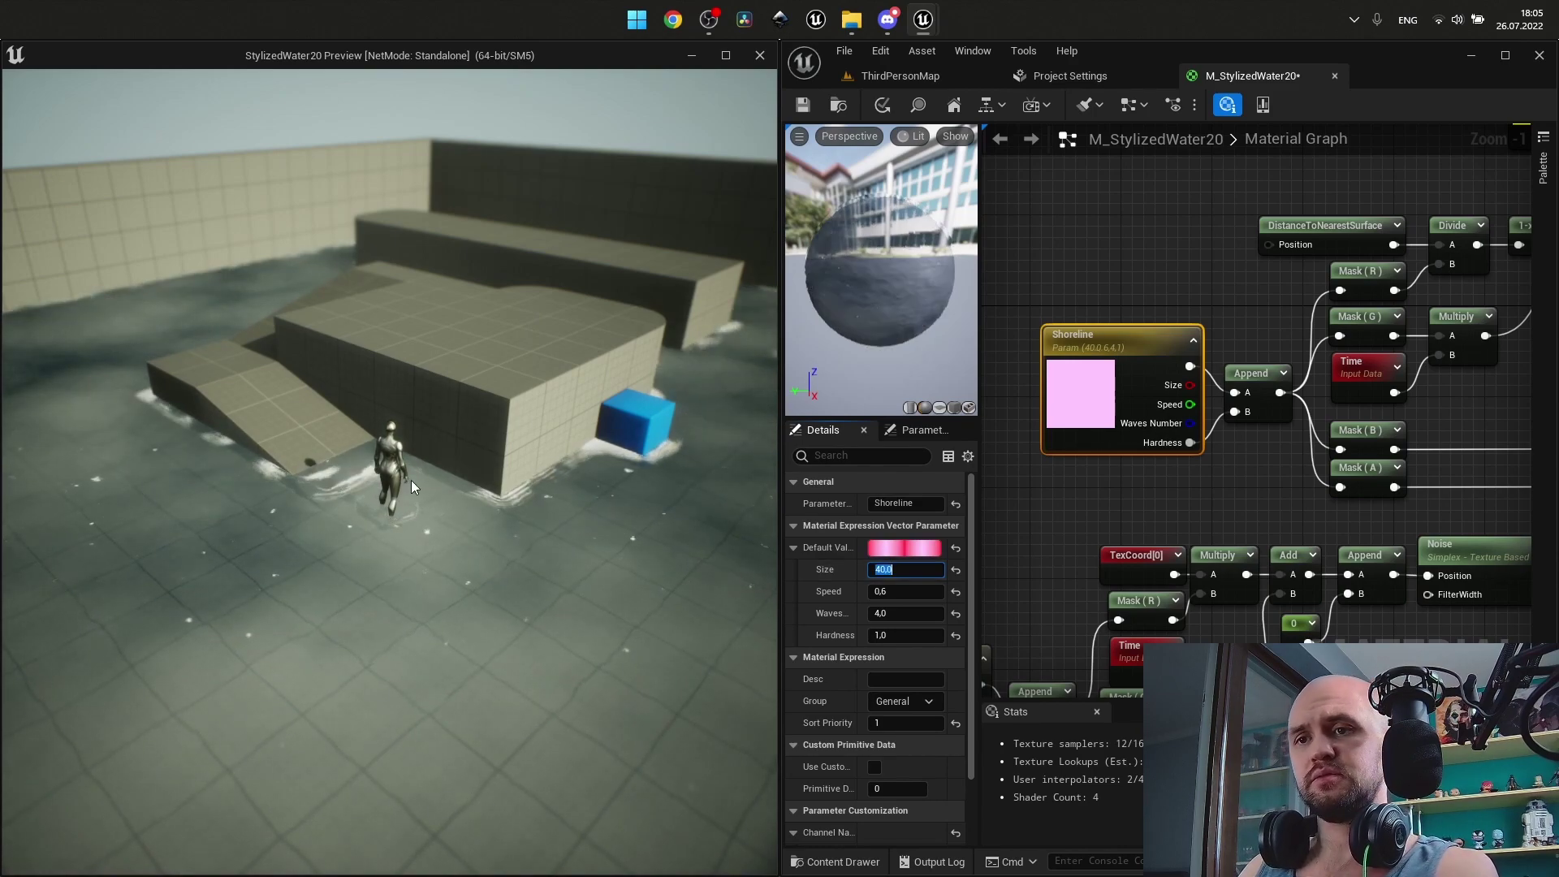
pyautogui.scroll(5, 411, 480)
pyautogui.scroll(-3, 412, 480)
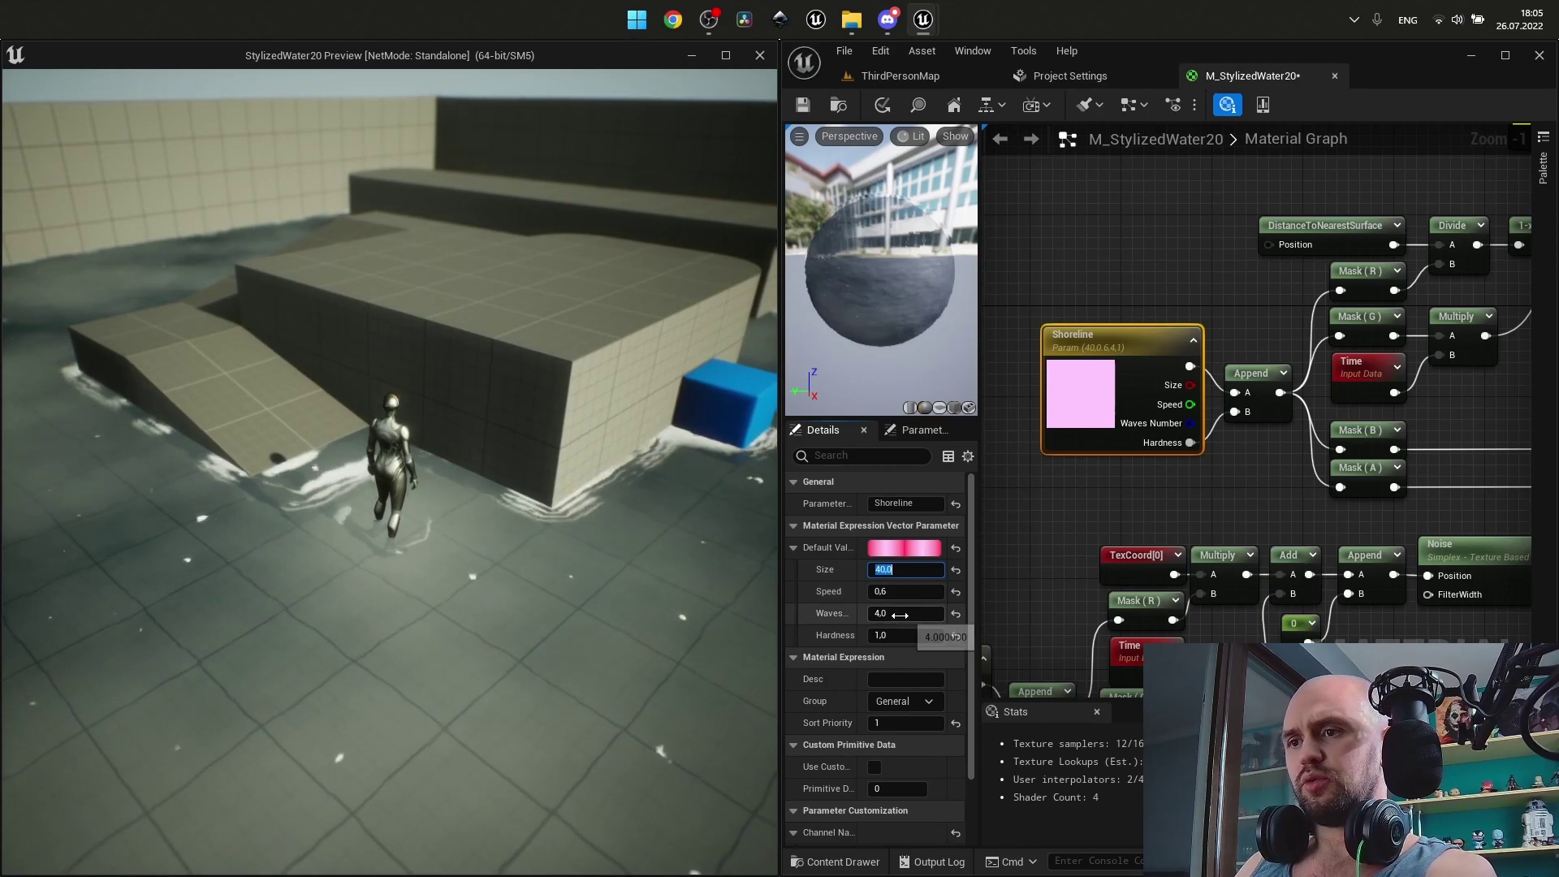
# Close the game preview and maximize the material editor window.
pyautogui.click(761, 57)
pyautogui.click(1493, 62)
pyautogui.moveTo(548, 272); pyautogui.dragTo(723, 237, button='right')
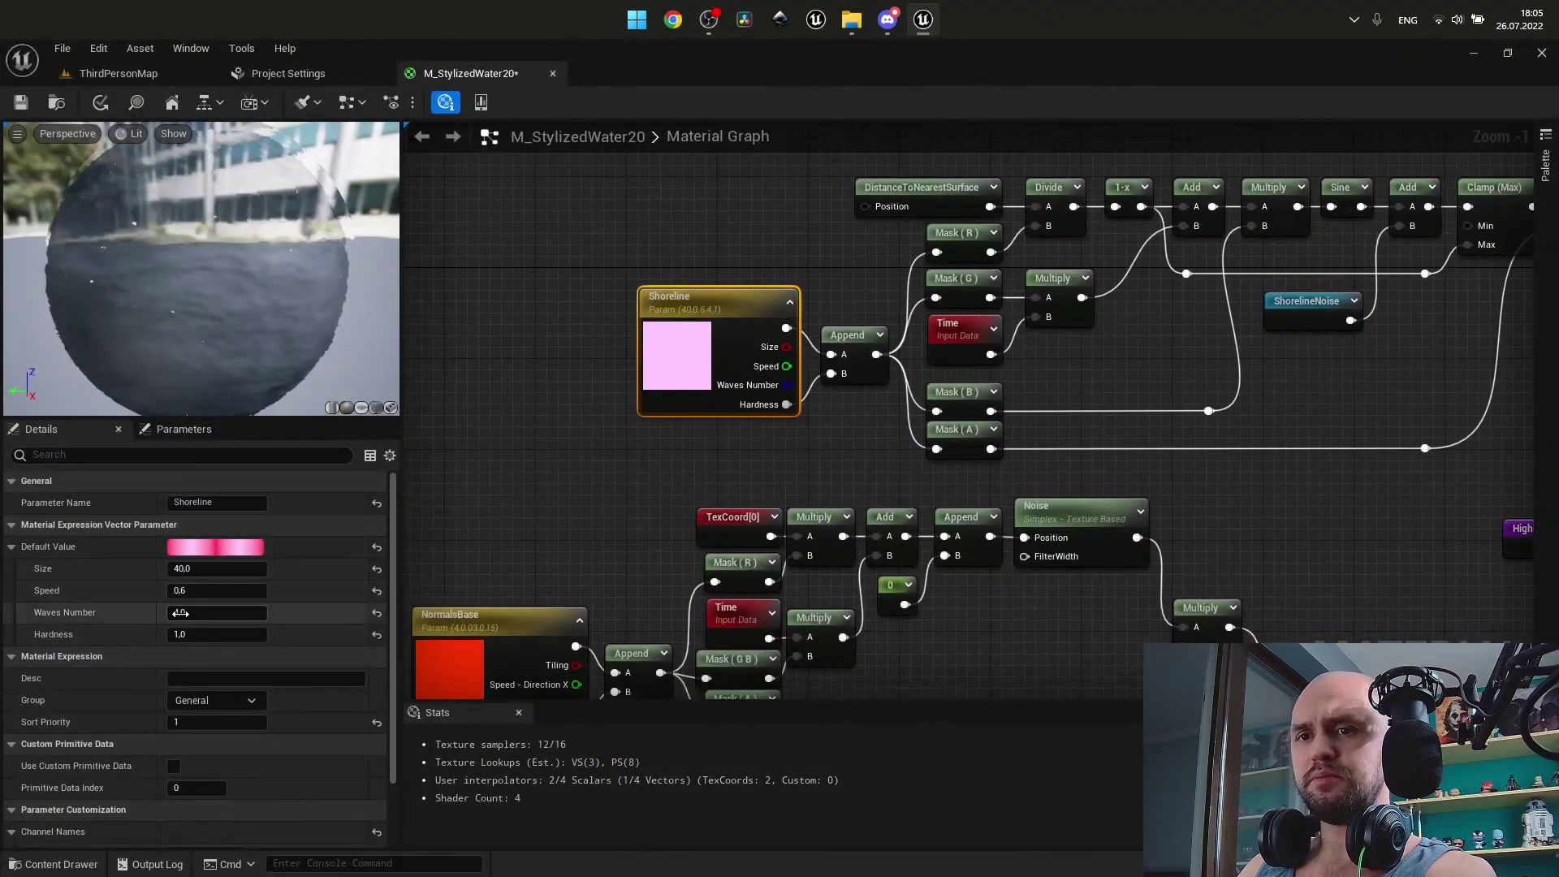
# Set the Shoreline parameter's Waves Number to 2, Hardness to 0.33 and Speed to 0.4.
pyautogui.click(204, 590)
pyautogui.click(207, 613)
pyautogui.write('2')
pyautogui.click(226, 634)
pyautogui.write('.33')
pyautogui.click(230, 592)
pyautogui.press('BackSpace')
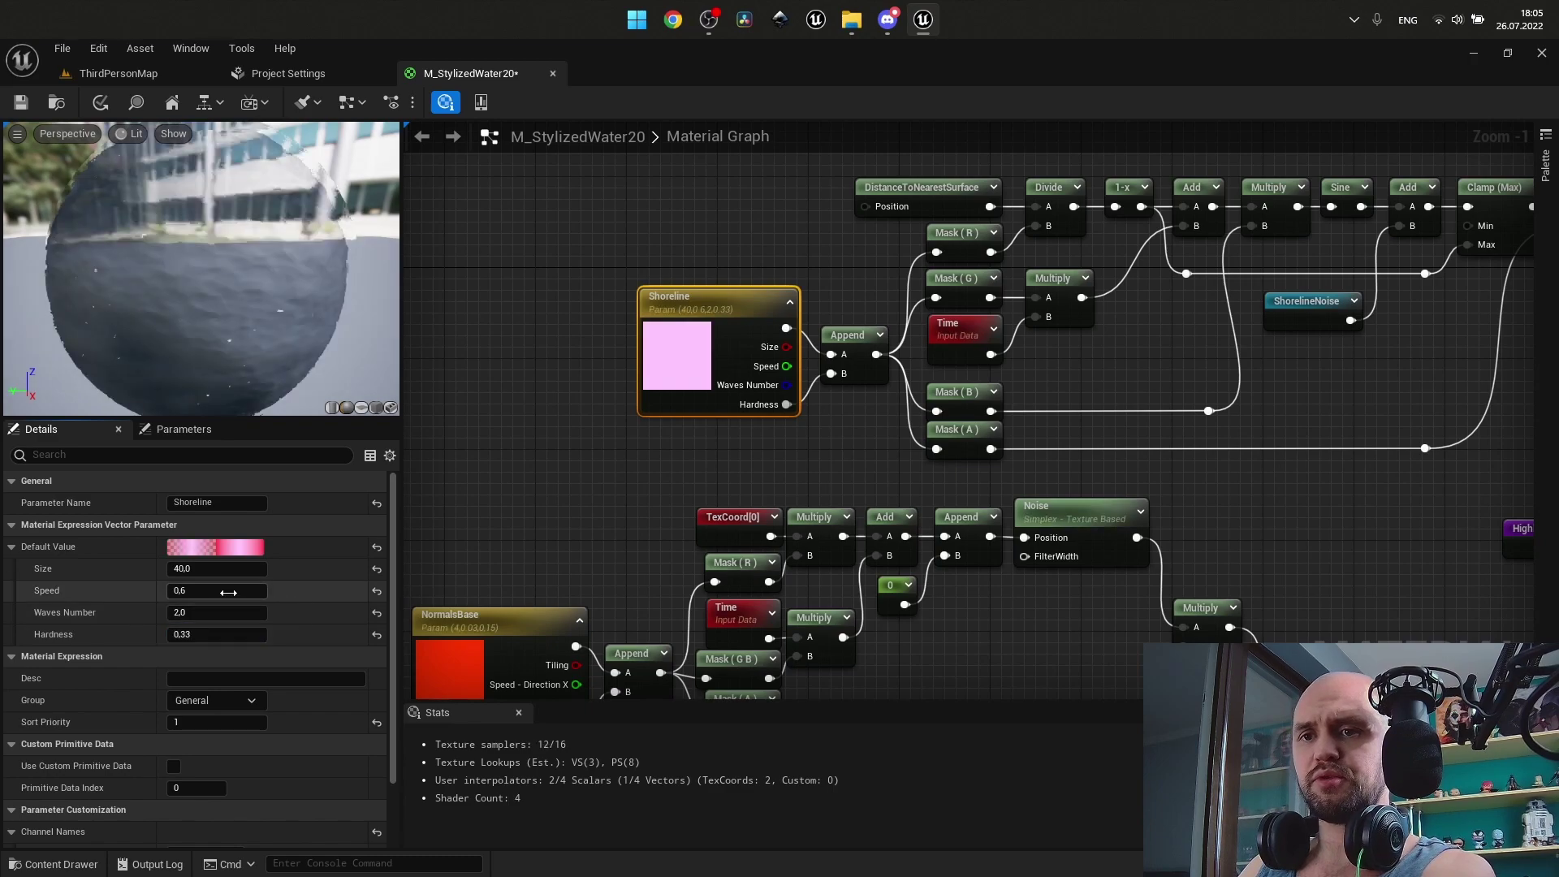
pyautogui.write('.4')
pyautogui.press('Return')
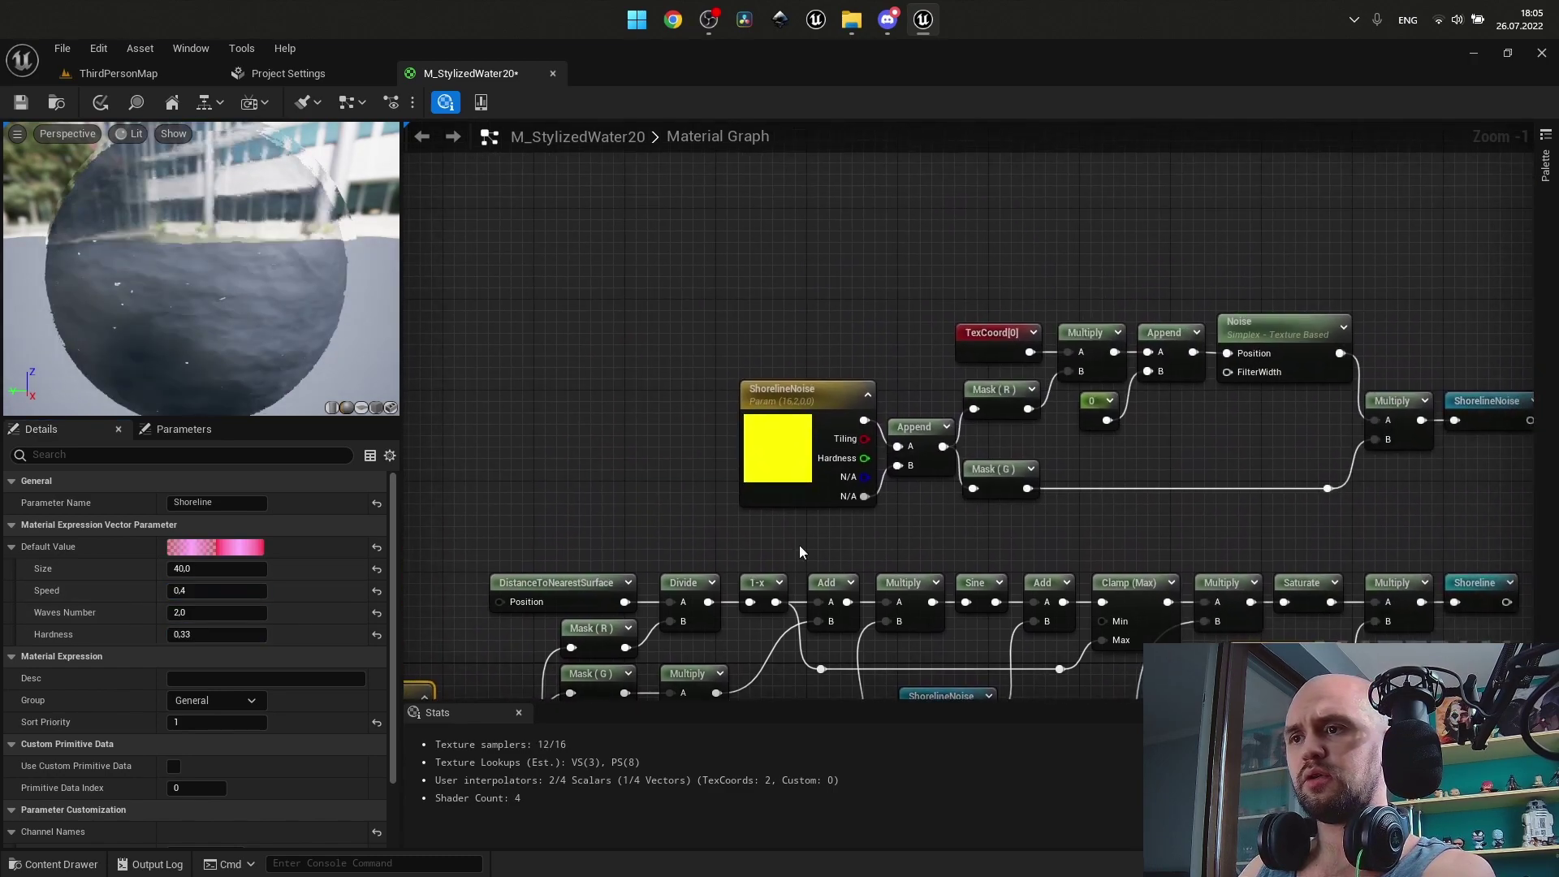
# Set the ShorelineNoise parameter's Tiling to 32.
pyautogui.click(217, 568)
pyautogui.write('32')
pyautogui.press('Return')
pyautogui.click(518, 416)
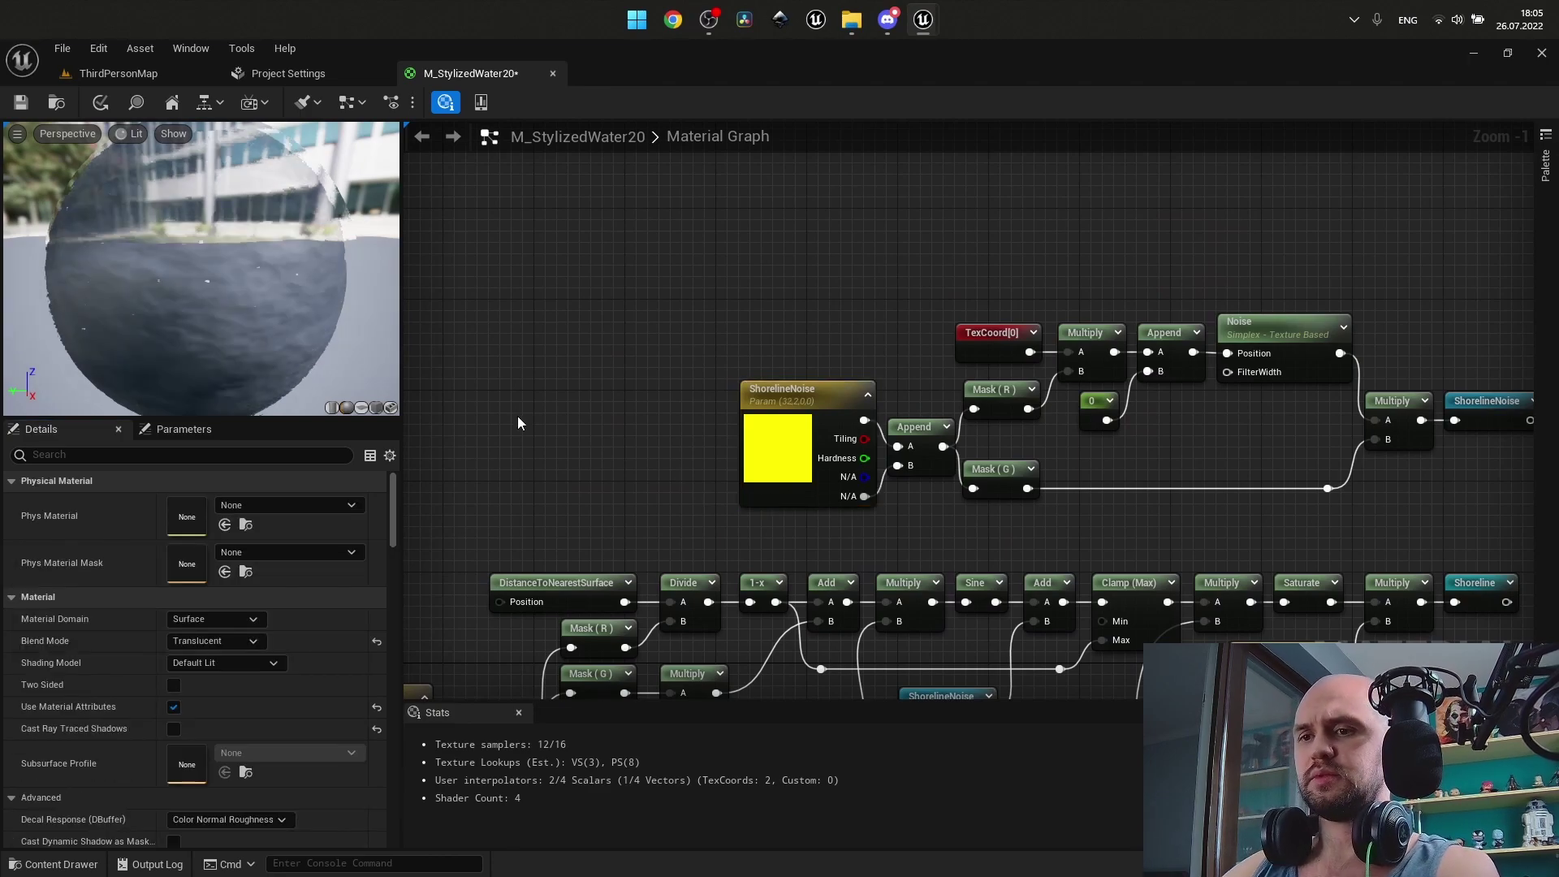
# Run the game preview again to inspect the shoreline foam around the blocks, and end it.
pyautogui.hotkey('alt', 'Tab')
pyautogui.press('w')
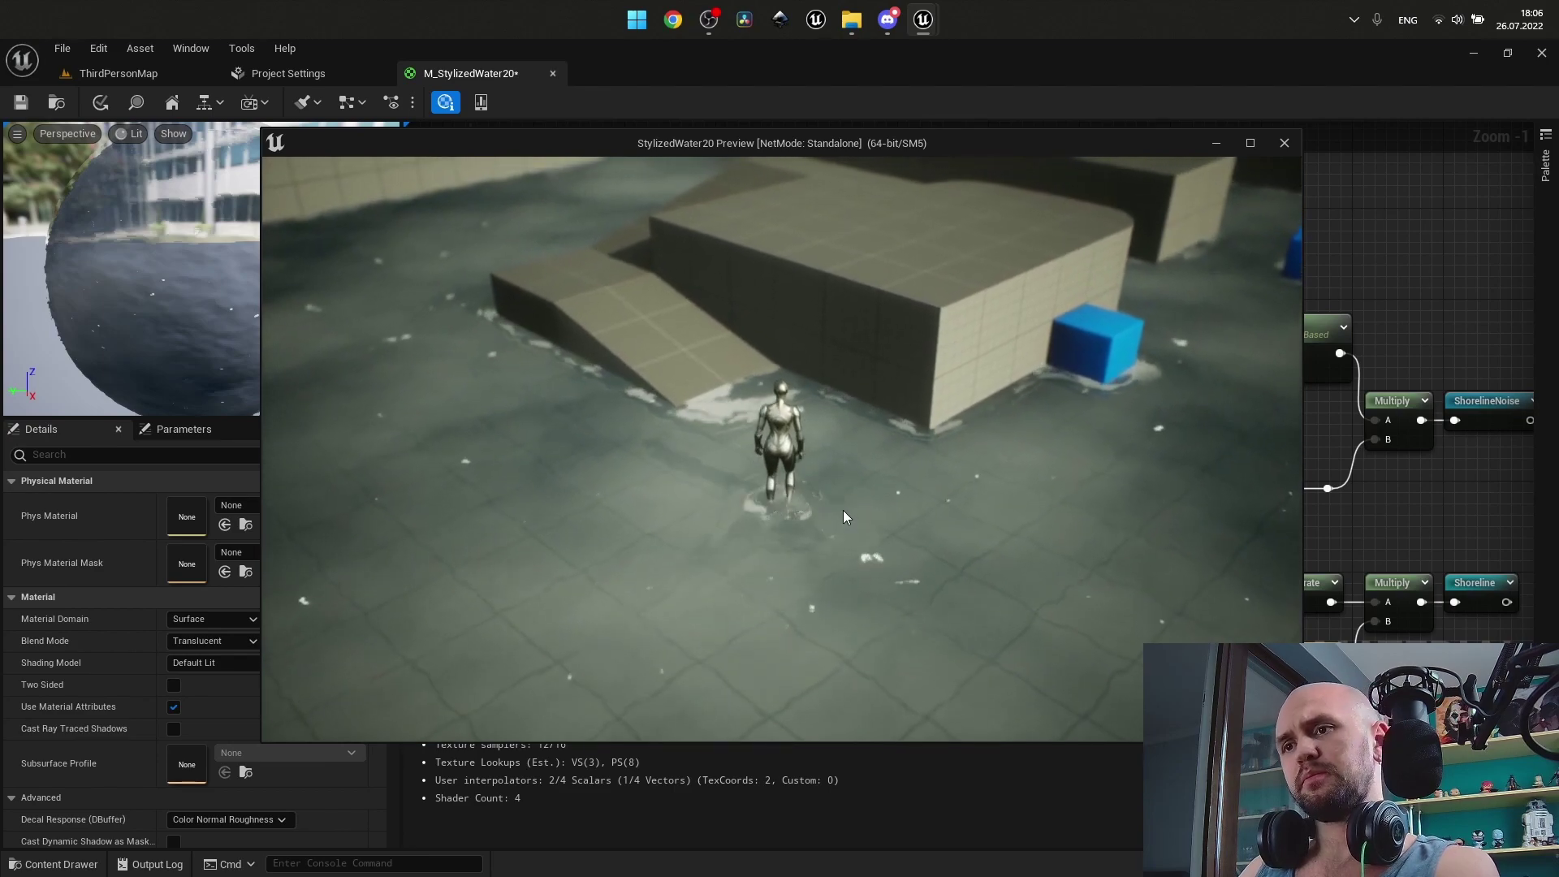
pyautogui.press('Escape')
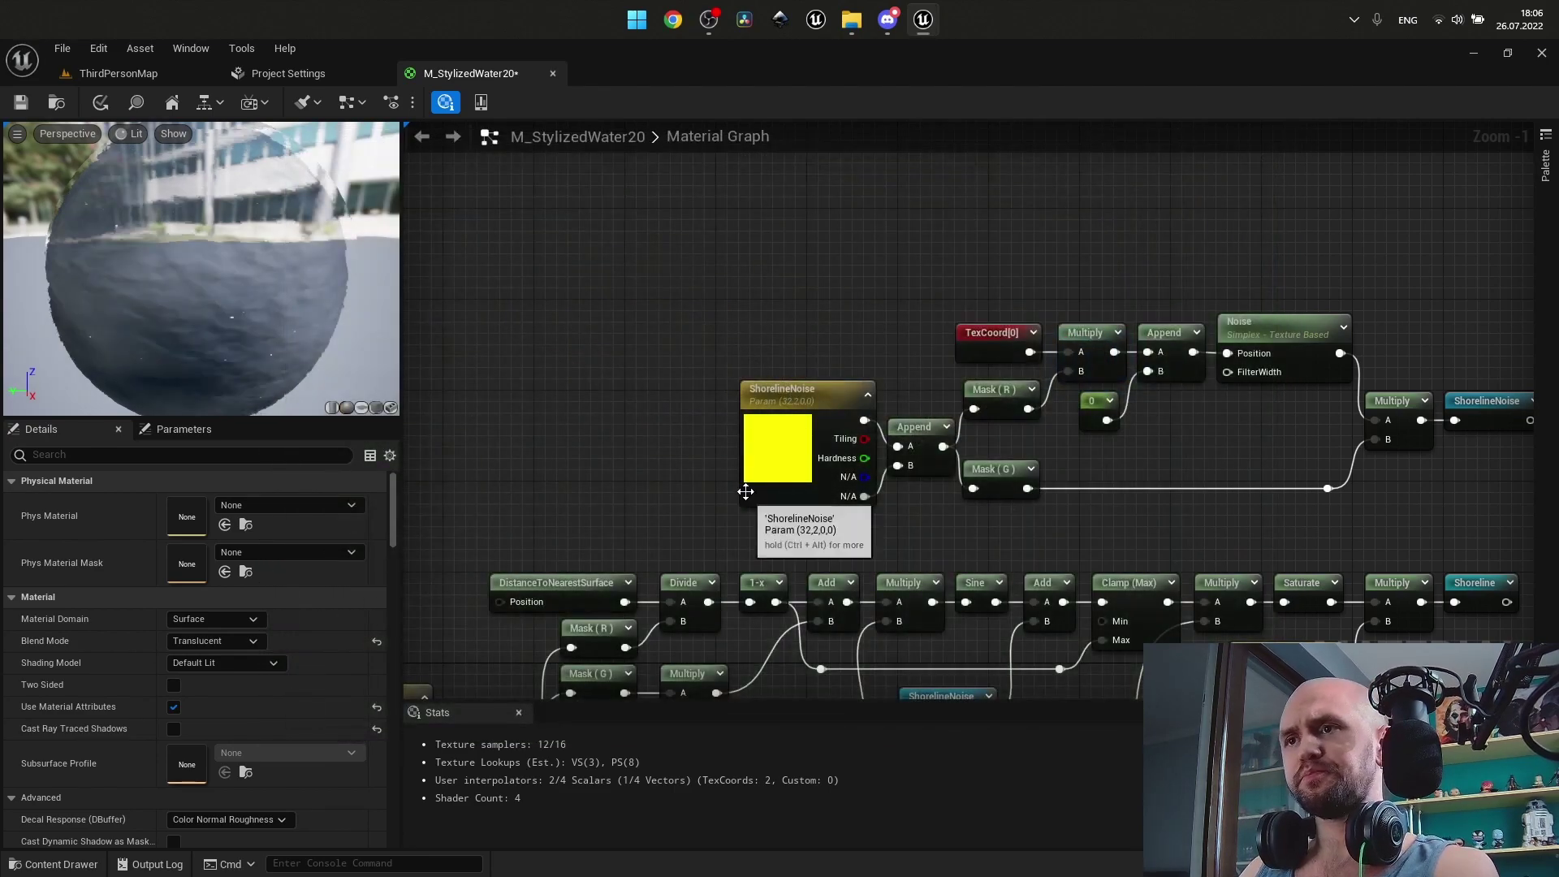
# Start previewing the Noise node of the ShorelineNoise branch in the material viewport.
pyautogui.moveTo(1184, 477); pyautogui.dragTo(1022, 446, button='right')
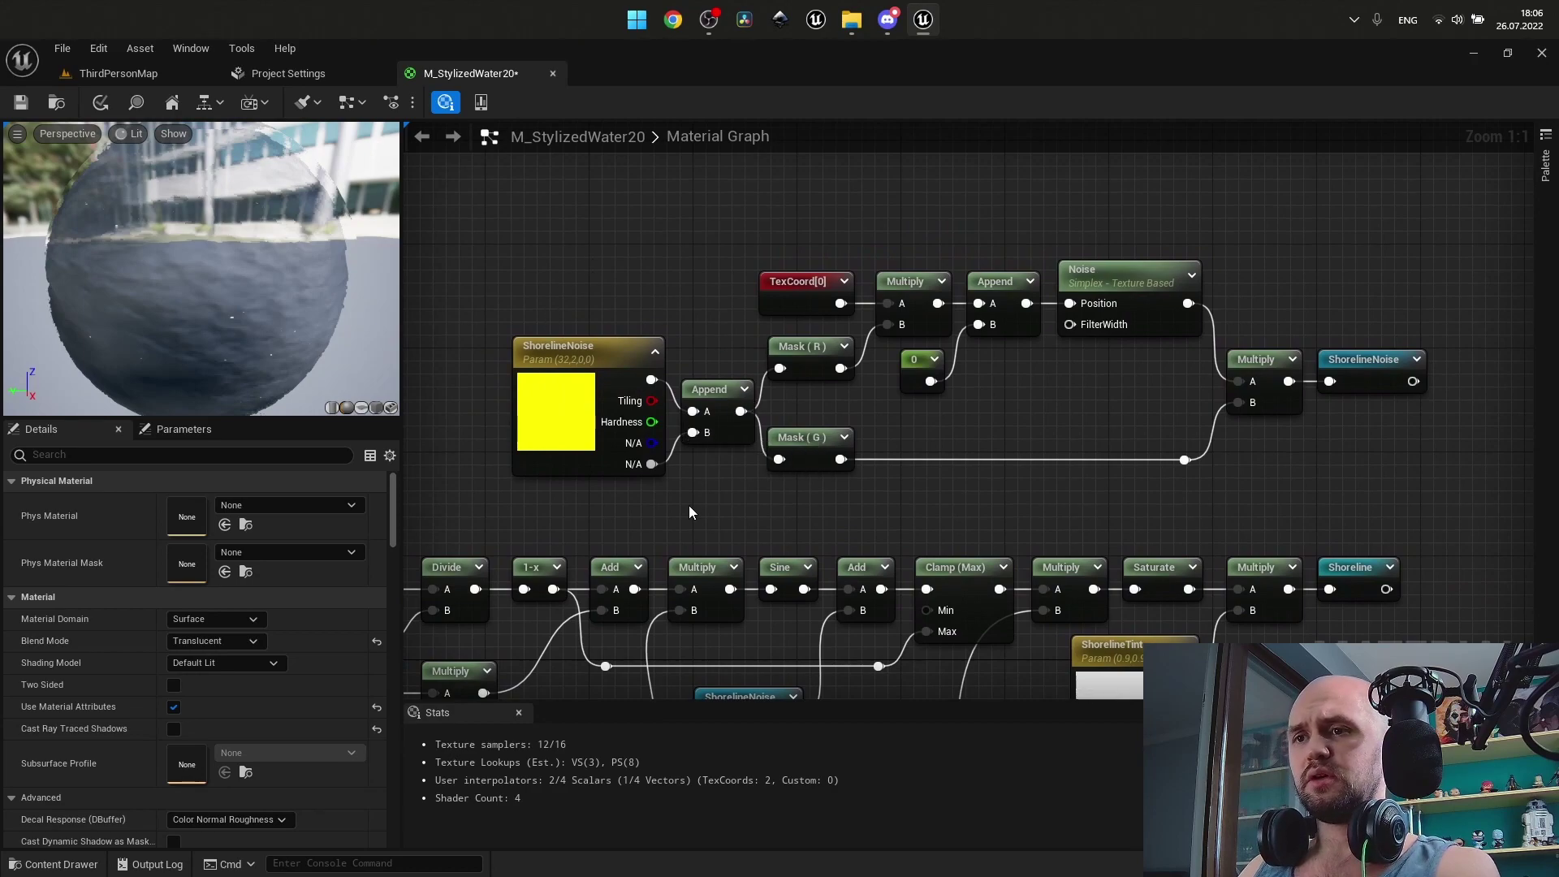
pyautogui.moveTo(688, 504); pyautogui.dragTo(567, 369)
pyautogui.click(642, 504)
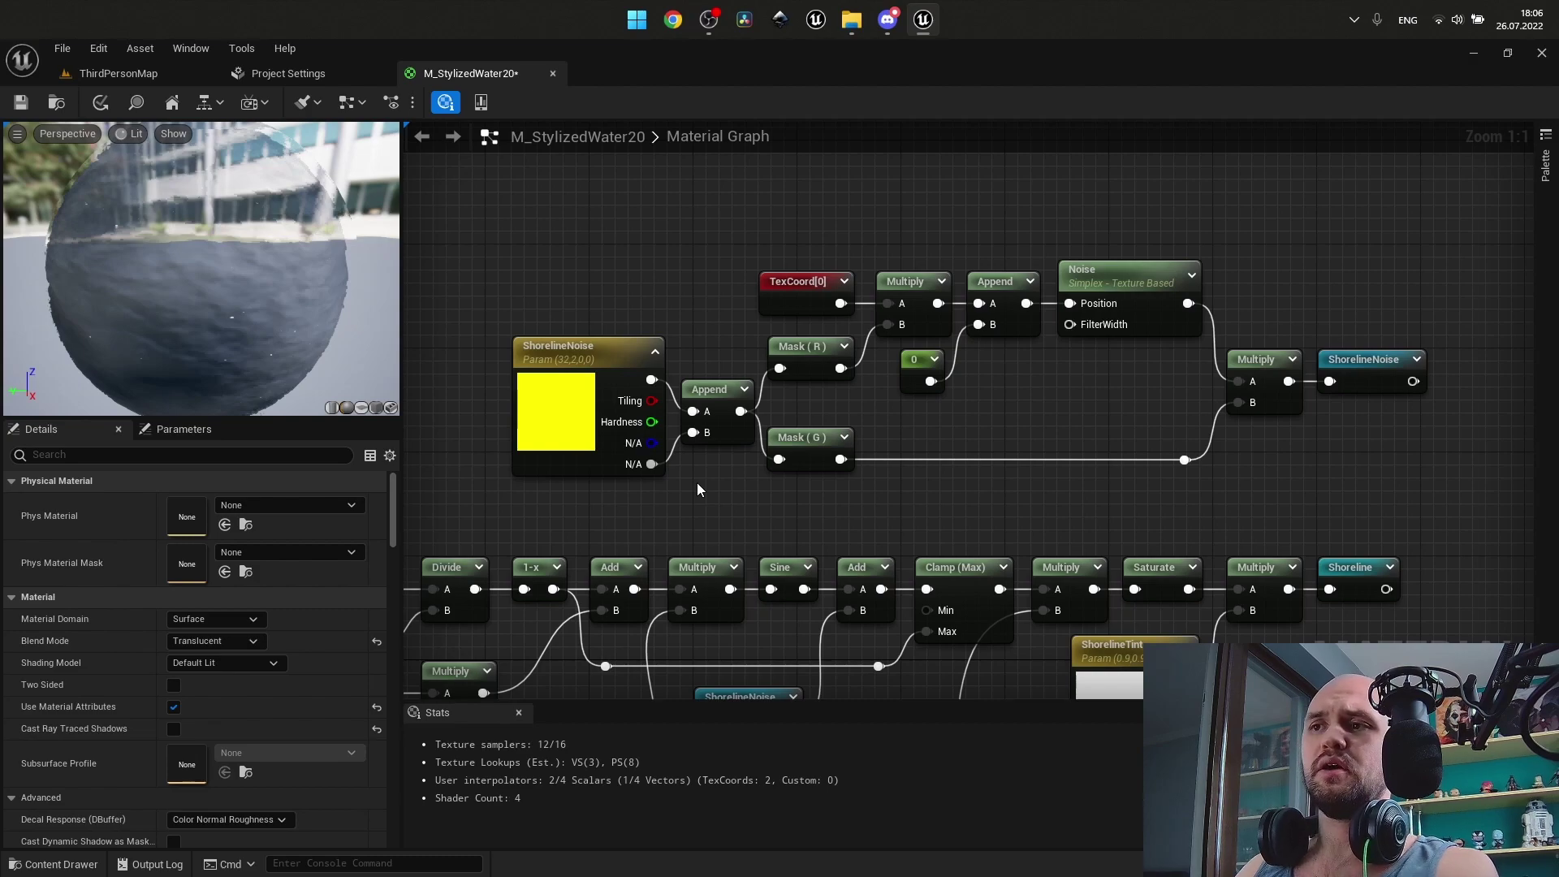
pyautogui.moveTo(682, 502); pyautogui.dragTo(591, 522, button='right')
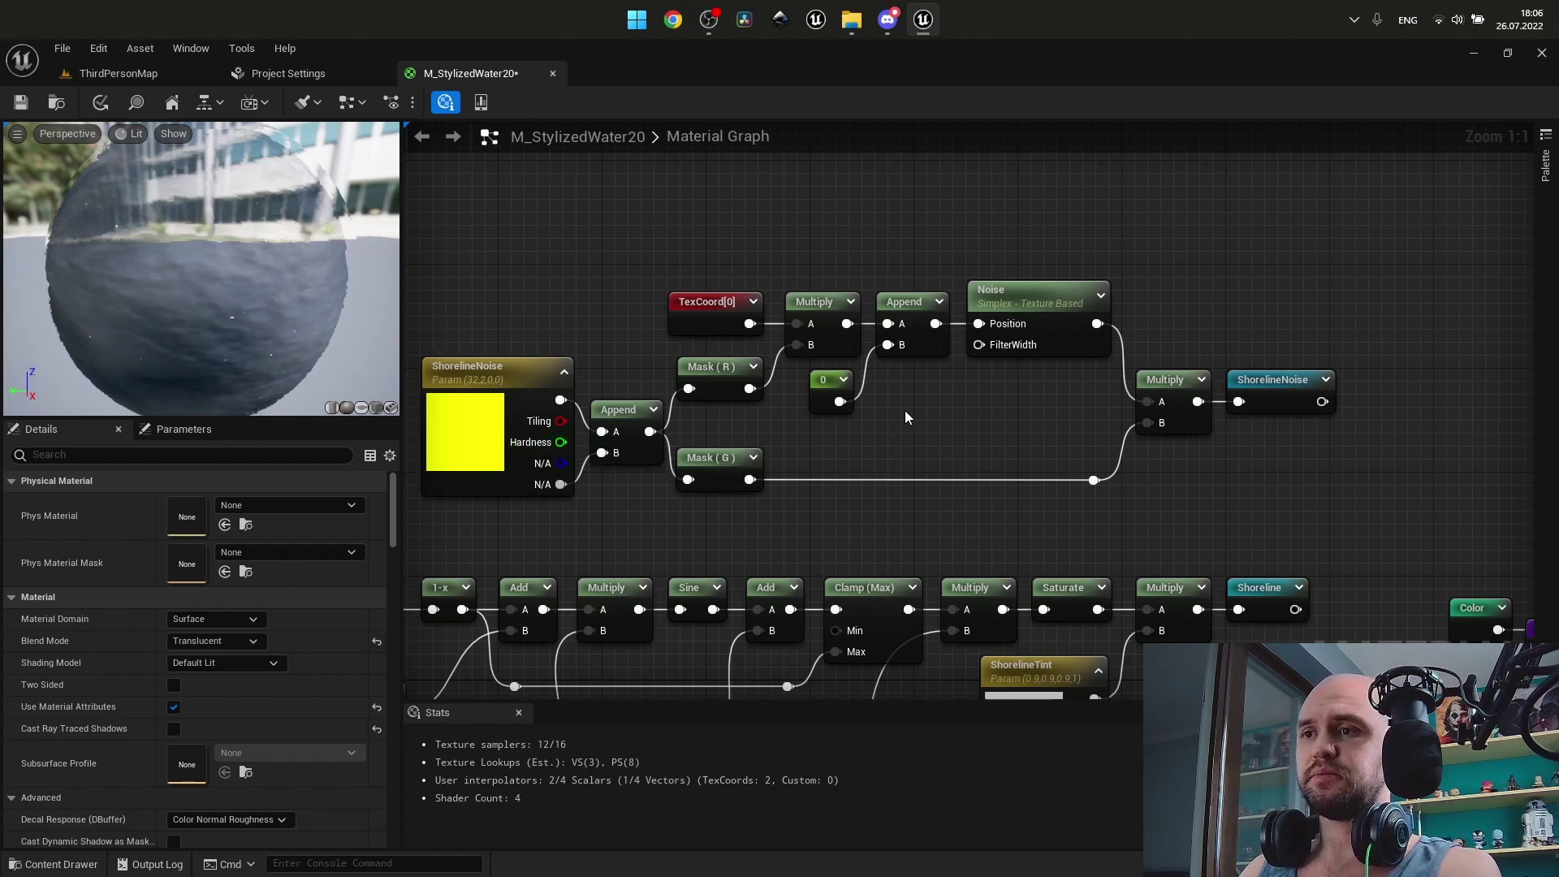
pyautogui.click(1035, 308)
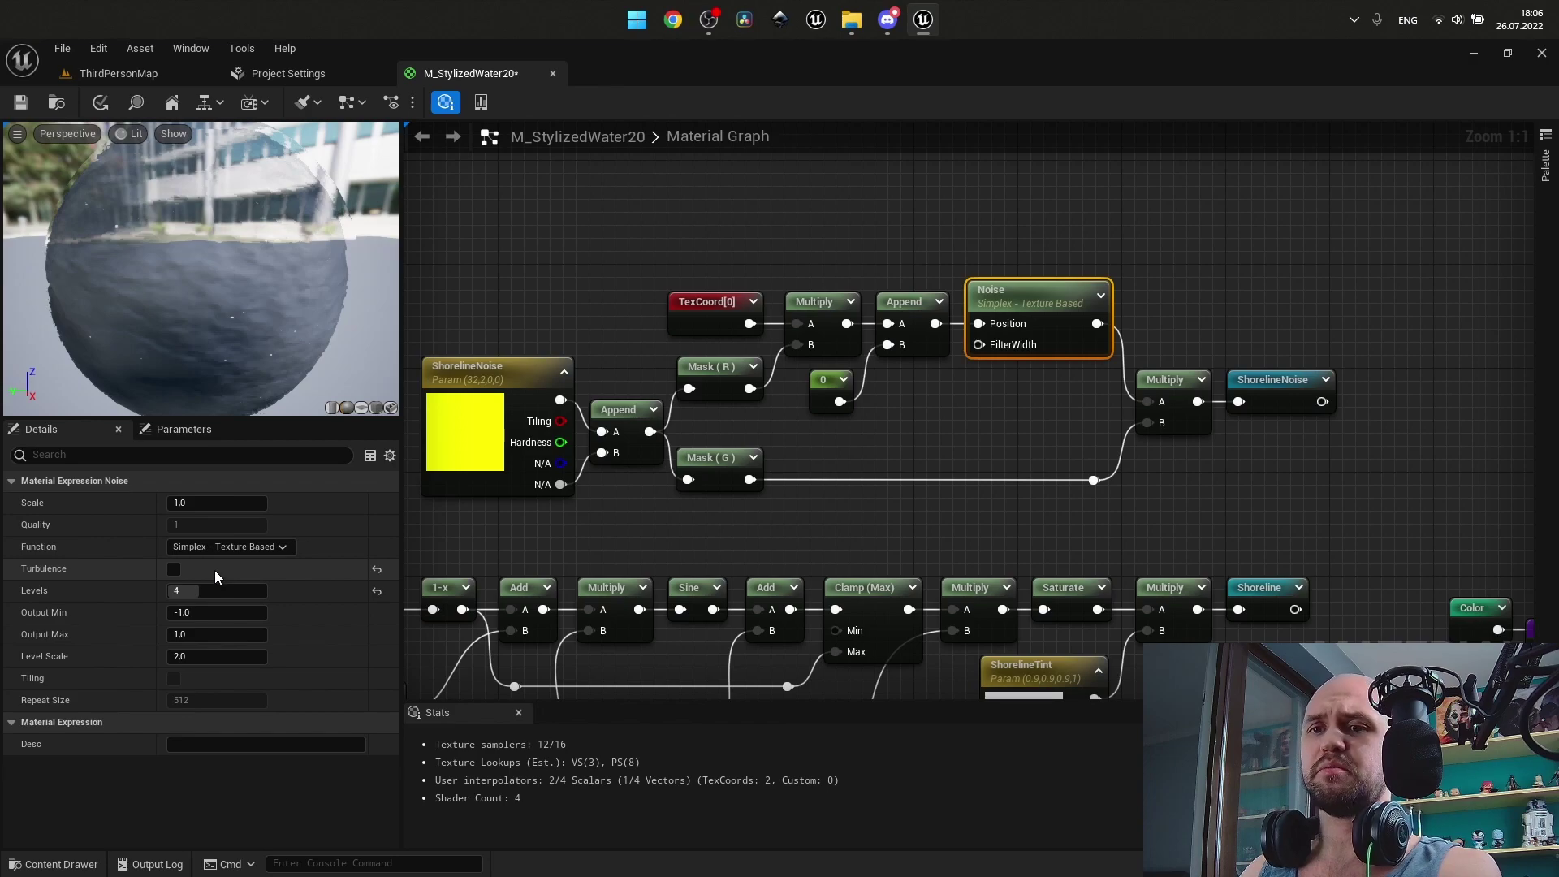
pyautogui.rightClick(1007, 307)
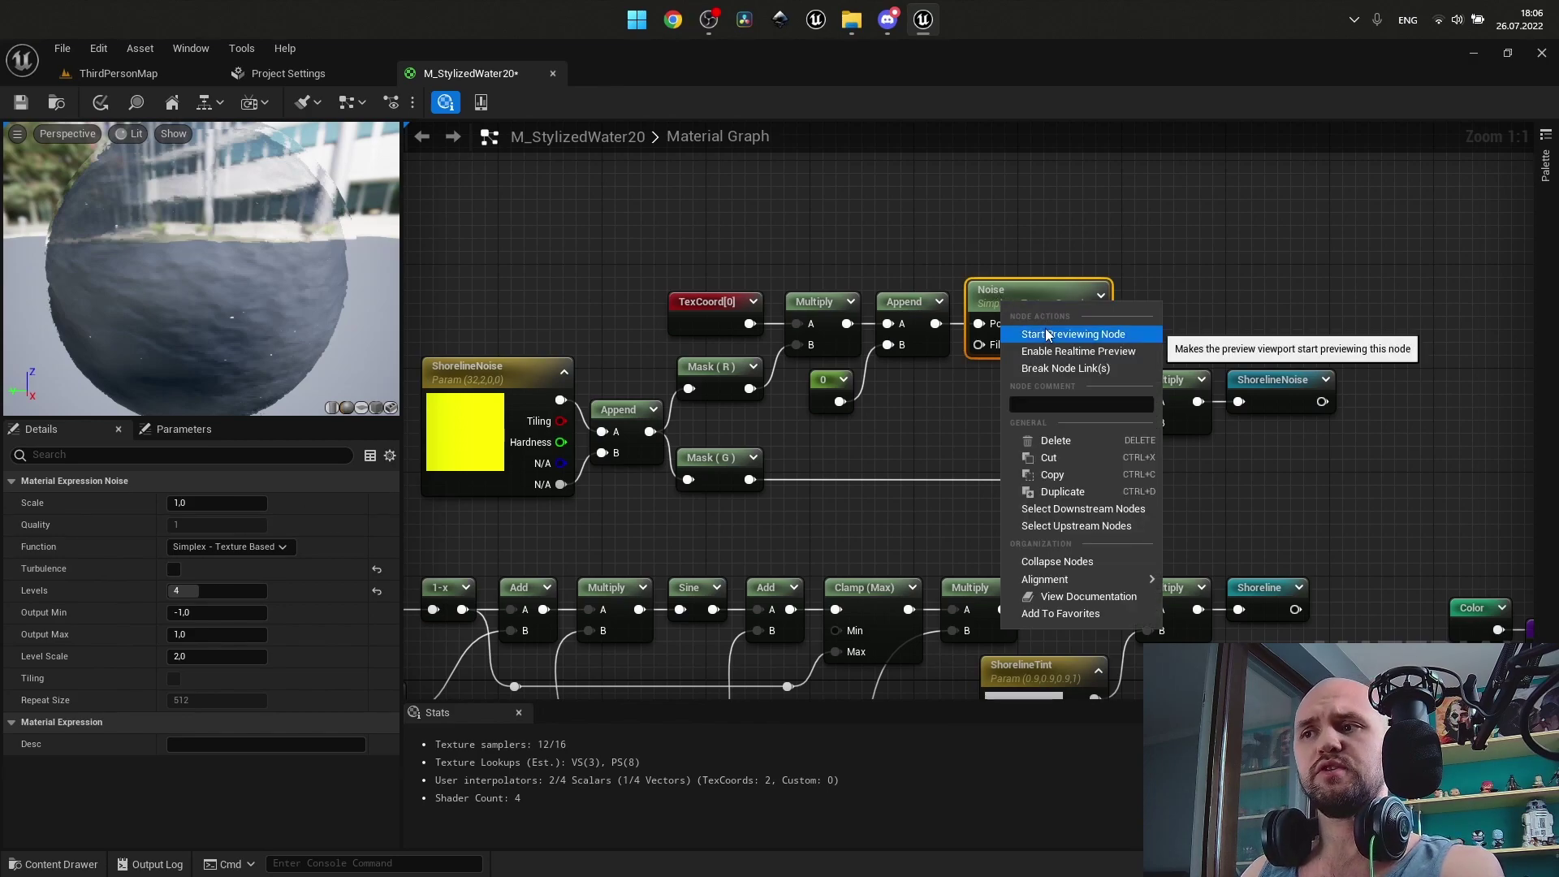
pyautogui.click(1047, 333)
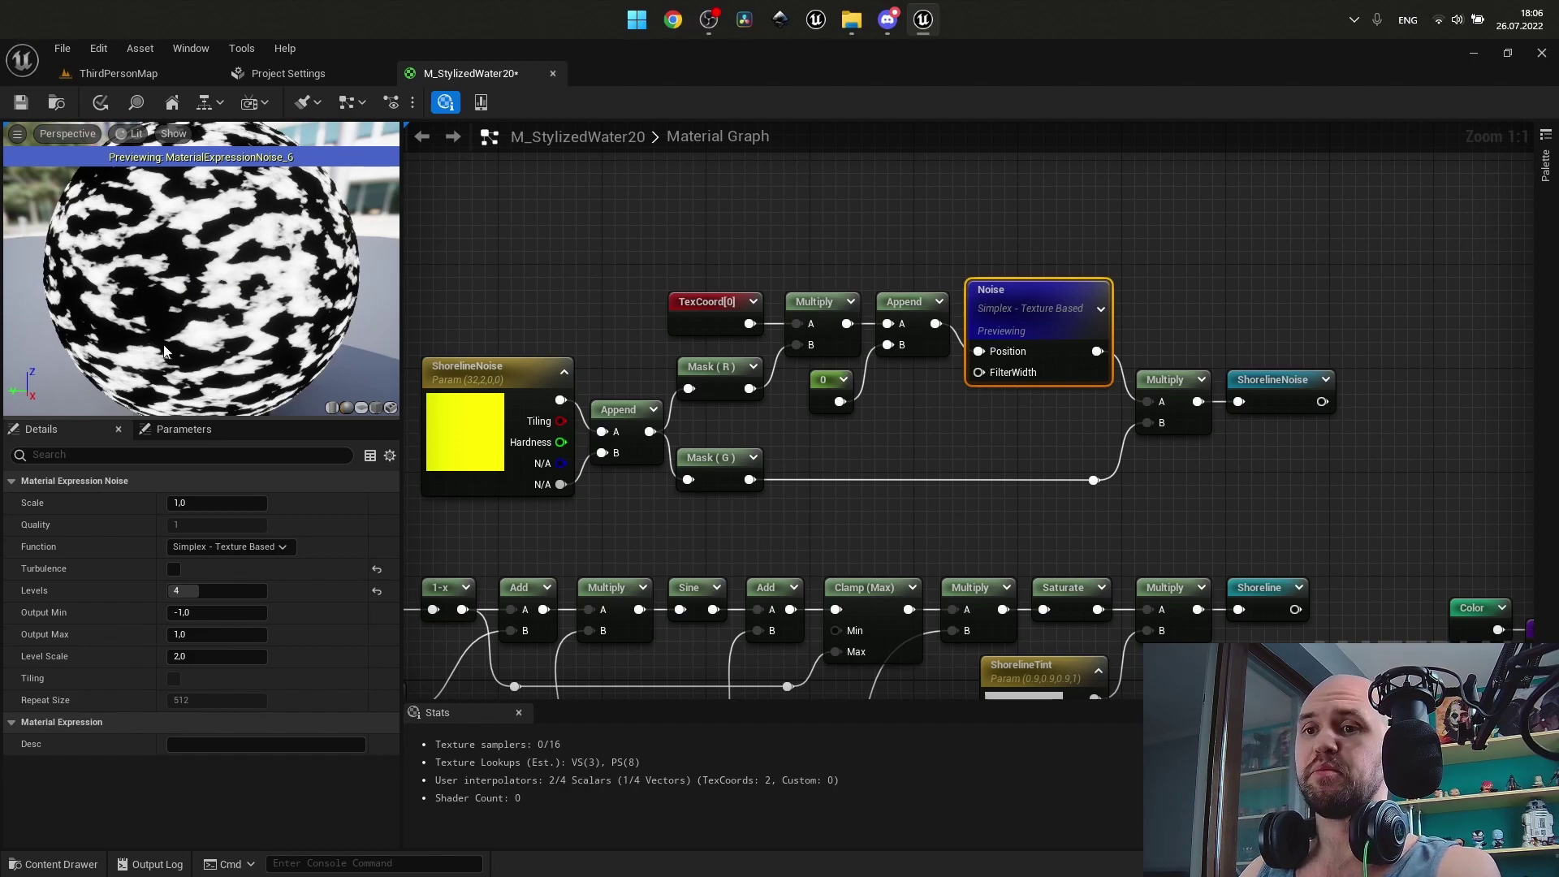
# Try values of 1 and 6 for the Noise node's Levels.
pyautogui.click(221, 591)
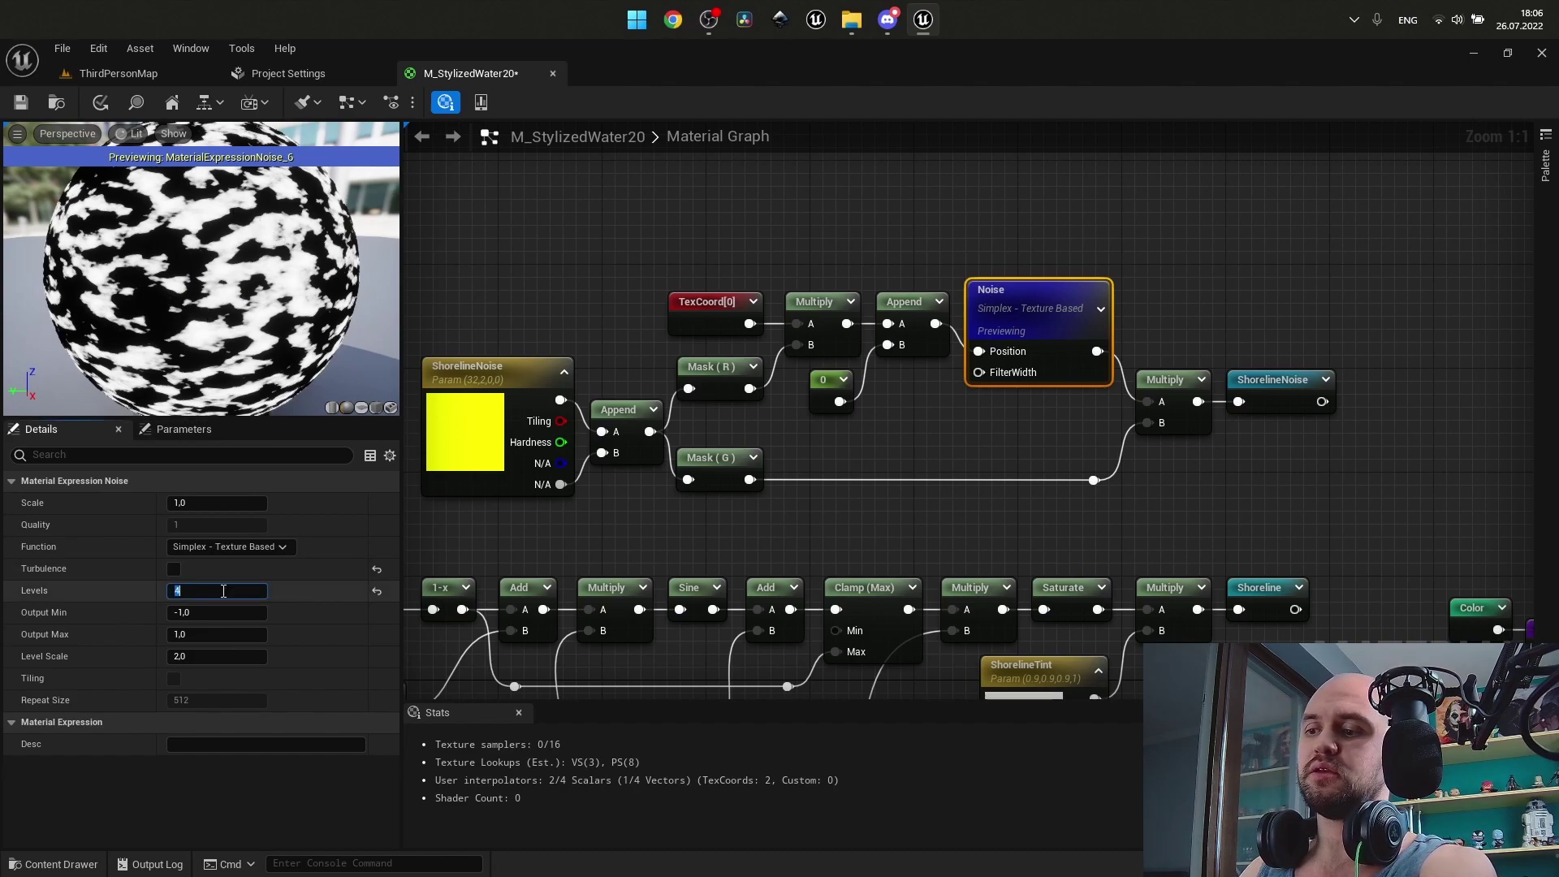
pyautogui.write('1')
pyautogui.press('Return')
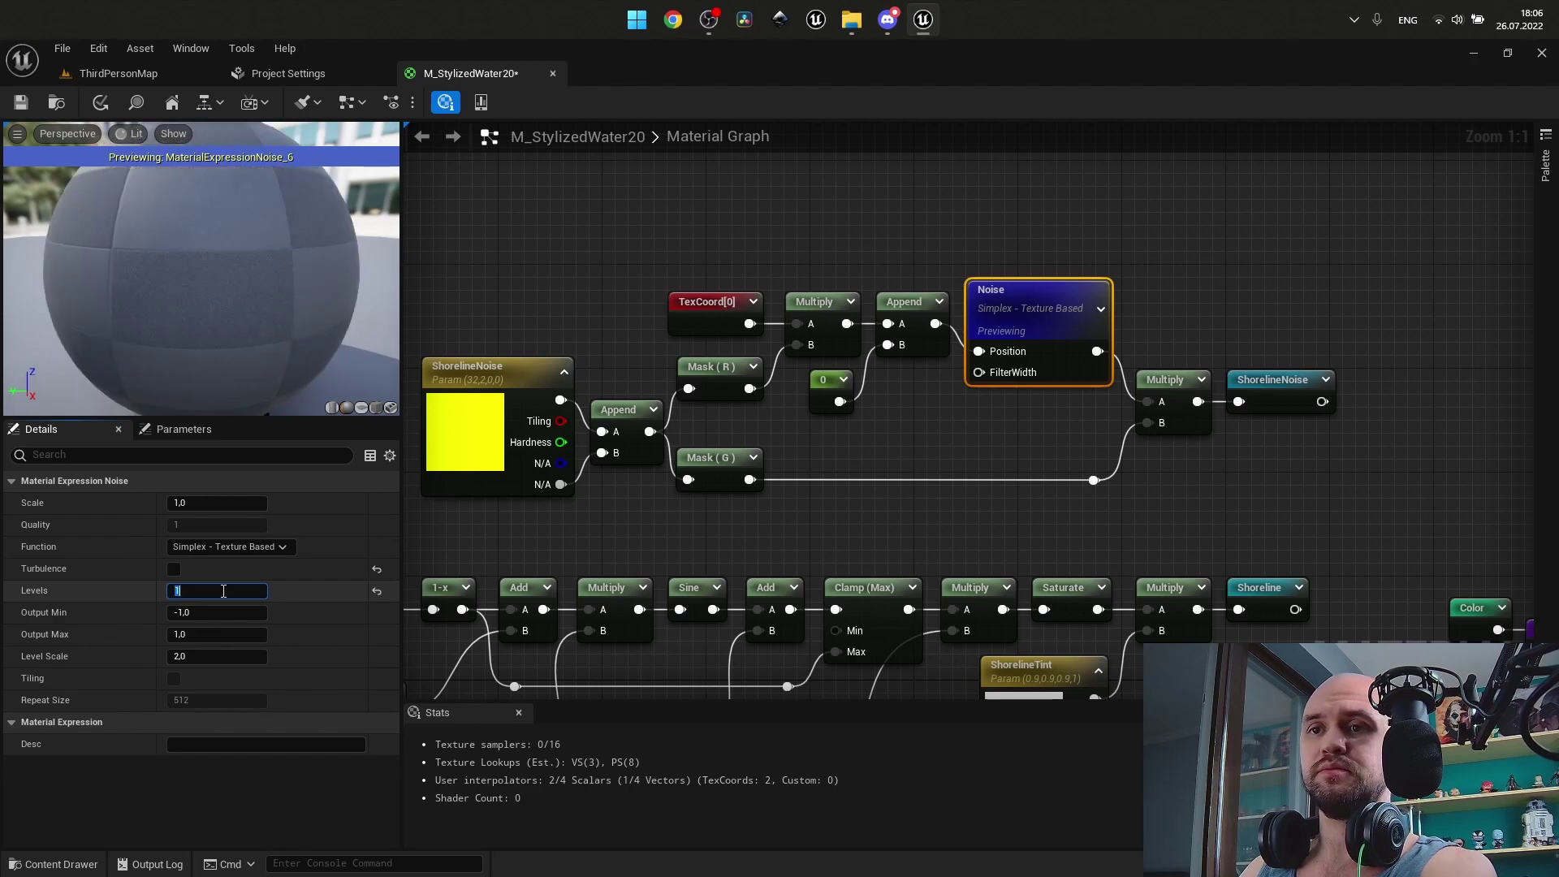
pyautogui.write('6')
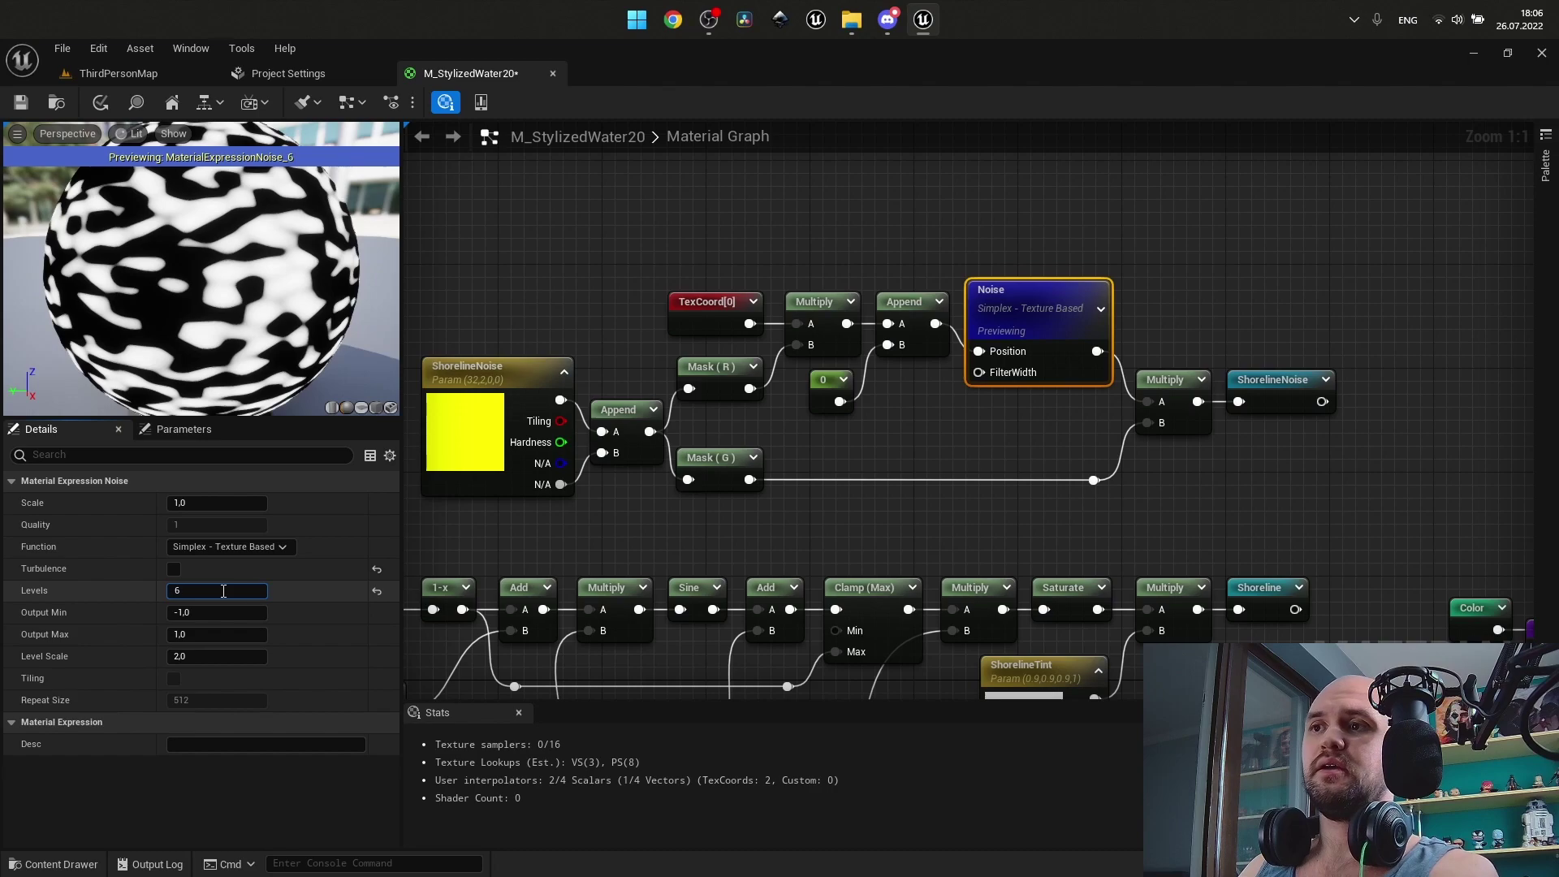
pyautogui.press('Return')
pyautogui.moveTo(253, 312)
pyautogui.mouseDown(button='right')
pyautogui.moveTo(253, 235)
pyautogui.moveTo(253, 312)
pyautogui.mouseUp(button='right')
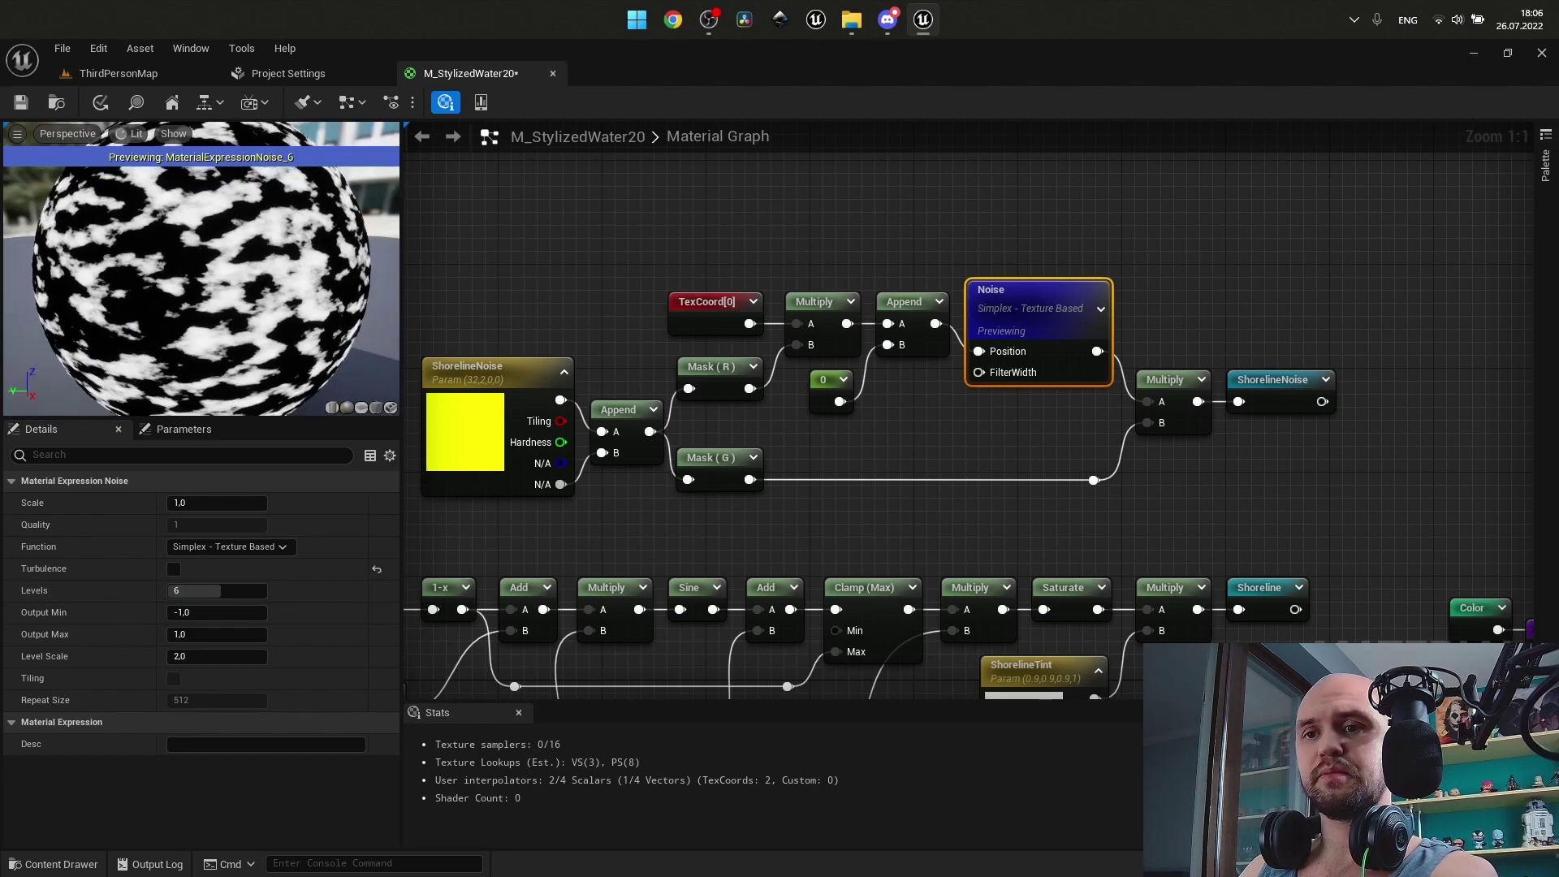
# Try values of 0.5 and 0 for the Noise node's Output Min and examine the pattern on the preview sphere.
pyautogui.click(244, 619)
pyautogui.press('BackSpace')
pyautogui.press('Return')
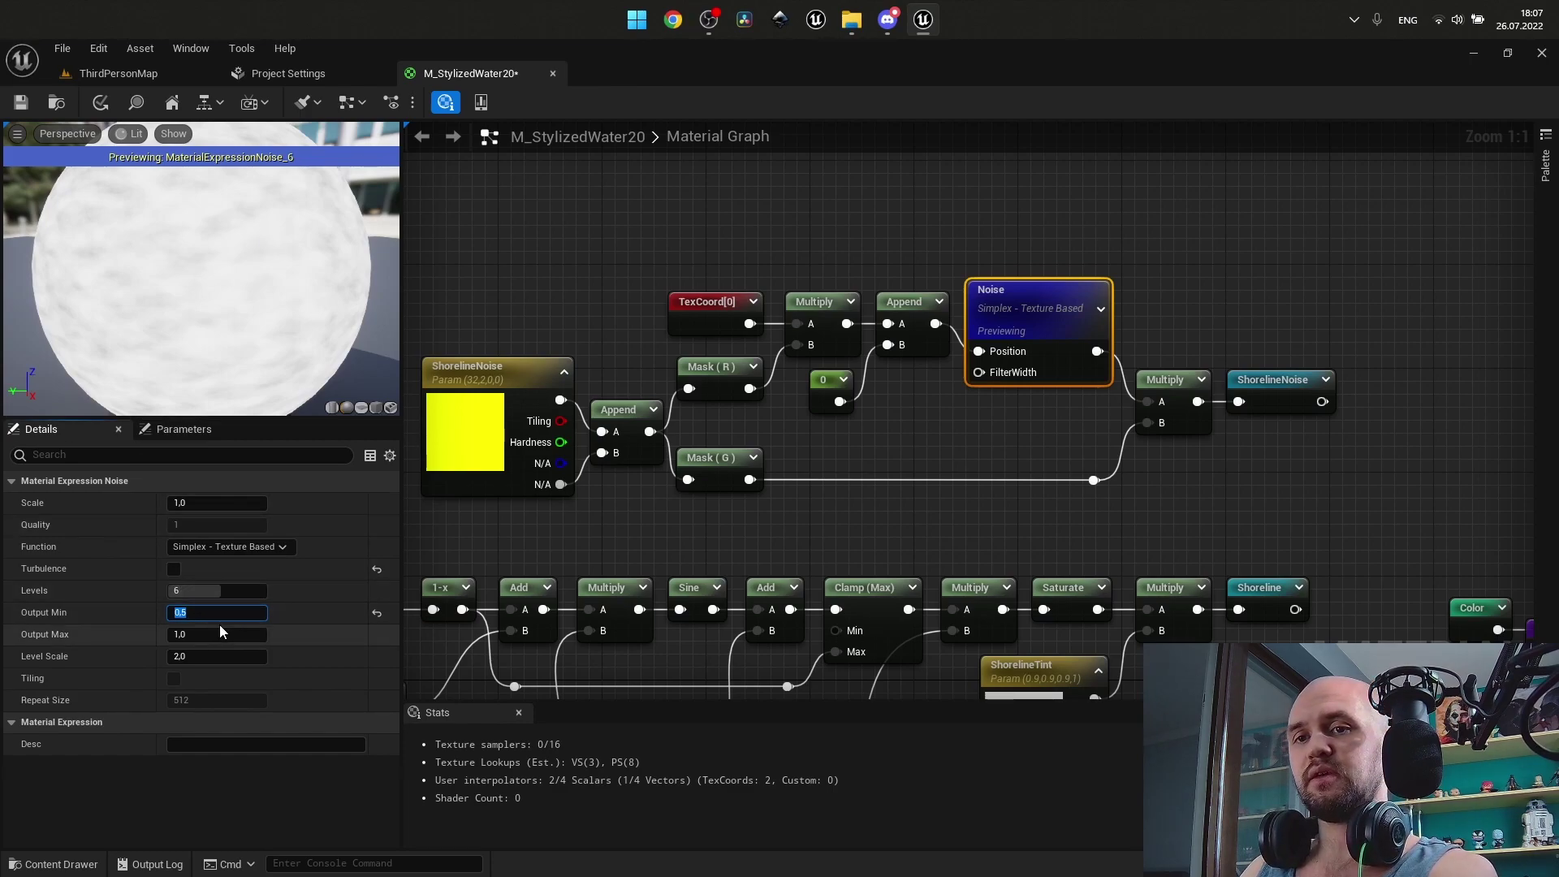
pyautogui.write('0')
pyautogui.press('Return')
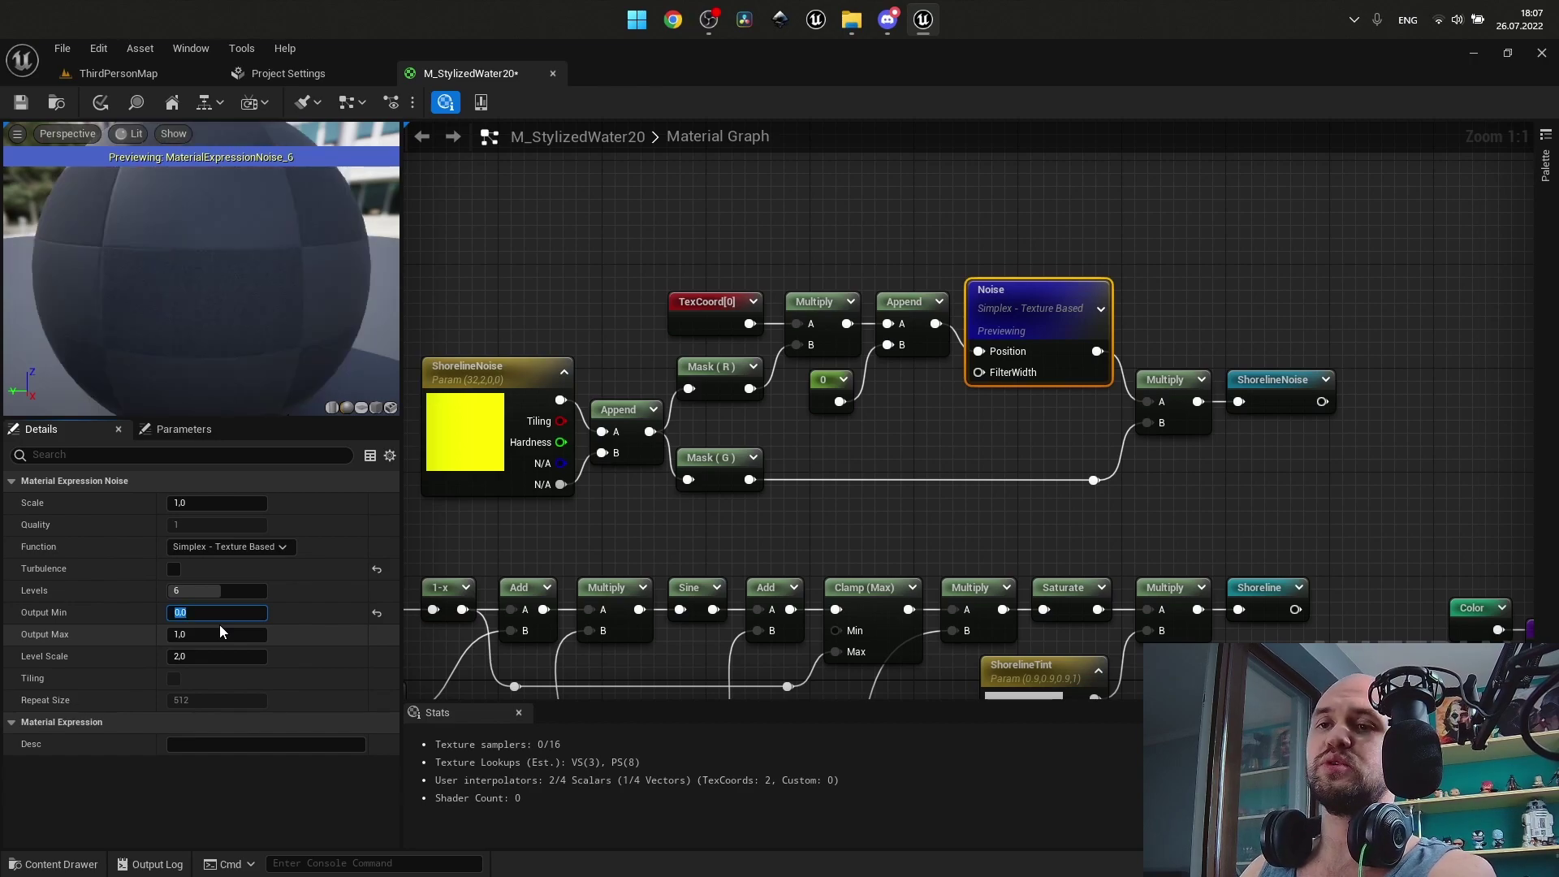
pyautogui.moveTo(201, 270)
pyautogui.mouseDown()
pyautogui.moveTo(301, 274)
pyautogui.moveTo(284, 252)
pyautogui.moveTo(199, 246)
pyautogui.mouseUp()
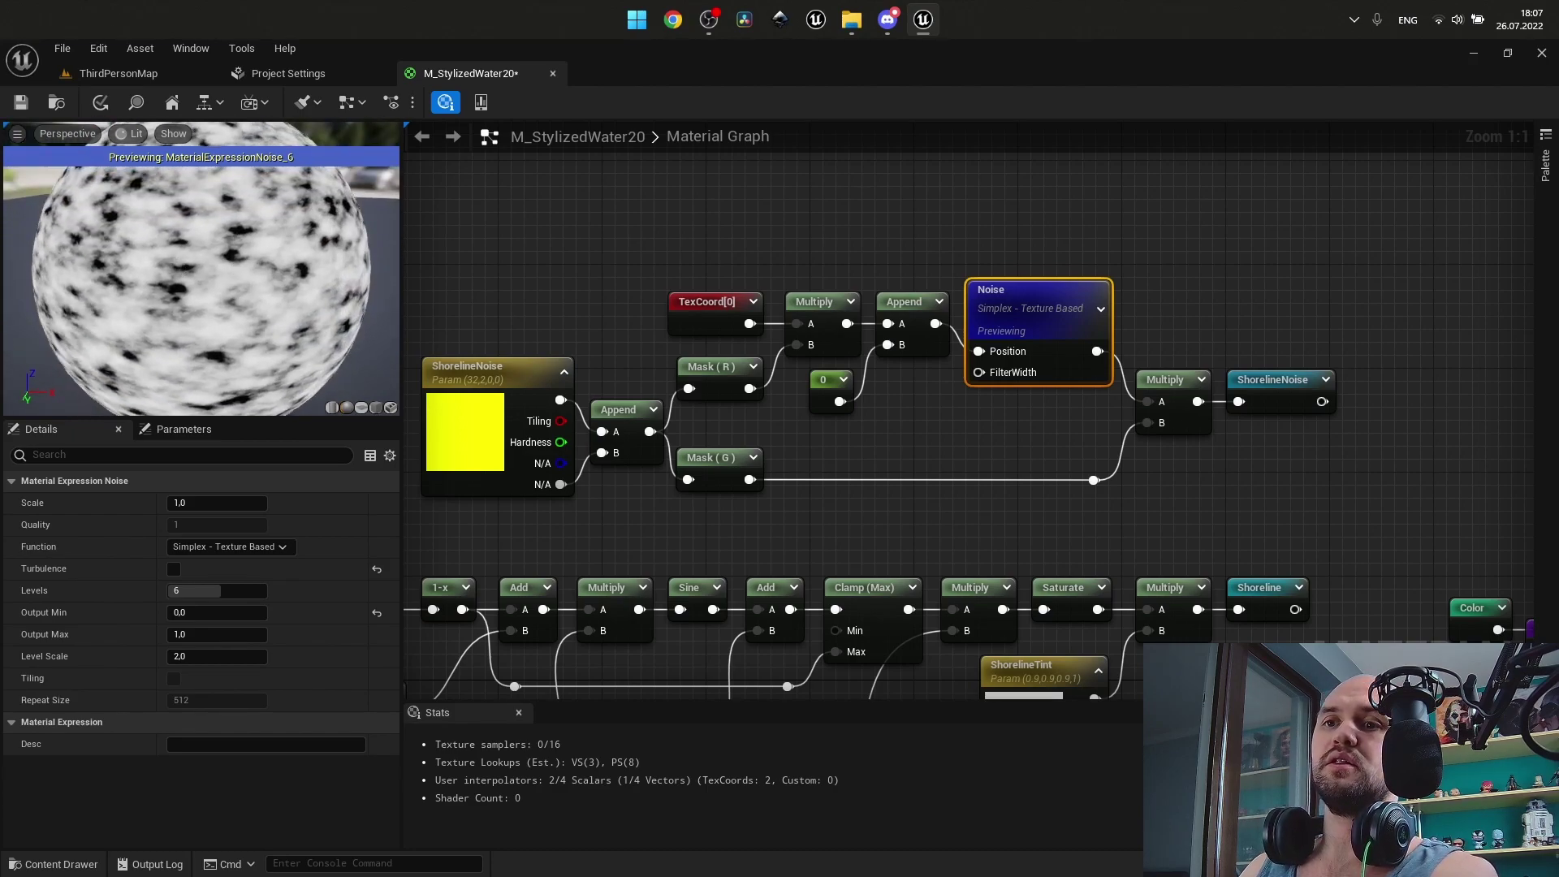
pyautogui.scroll(10, 233, 267)
pyautogui.scroll(-10, 279, 243)
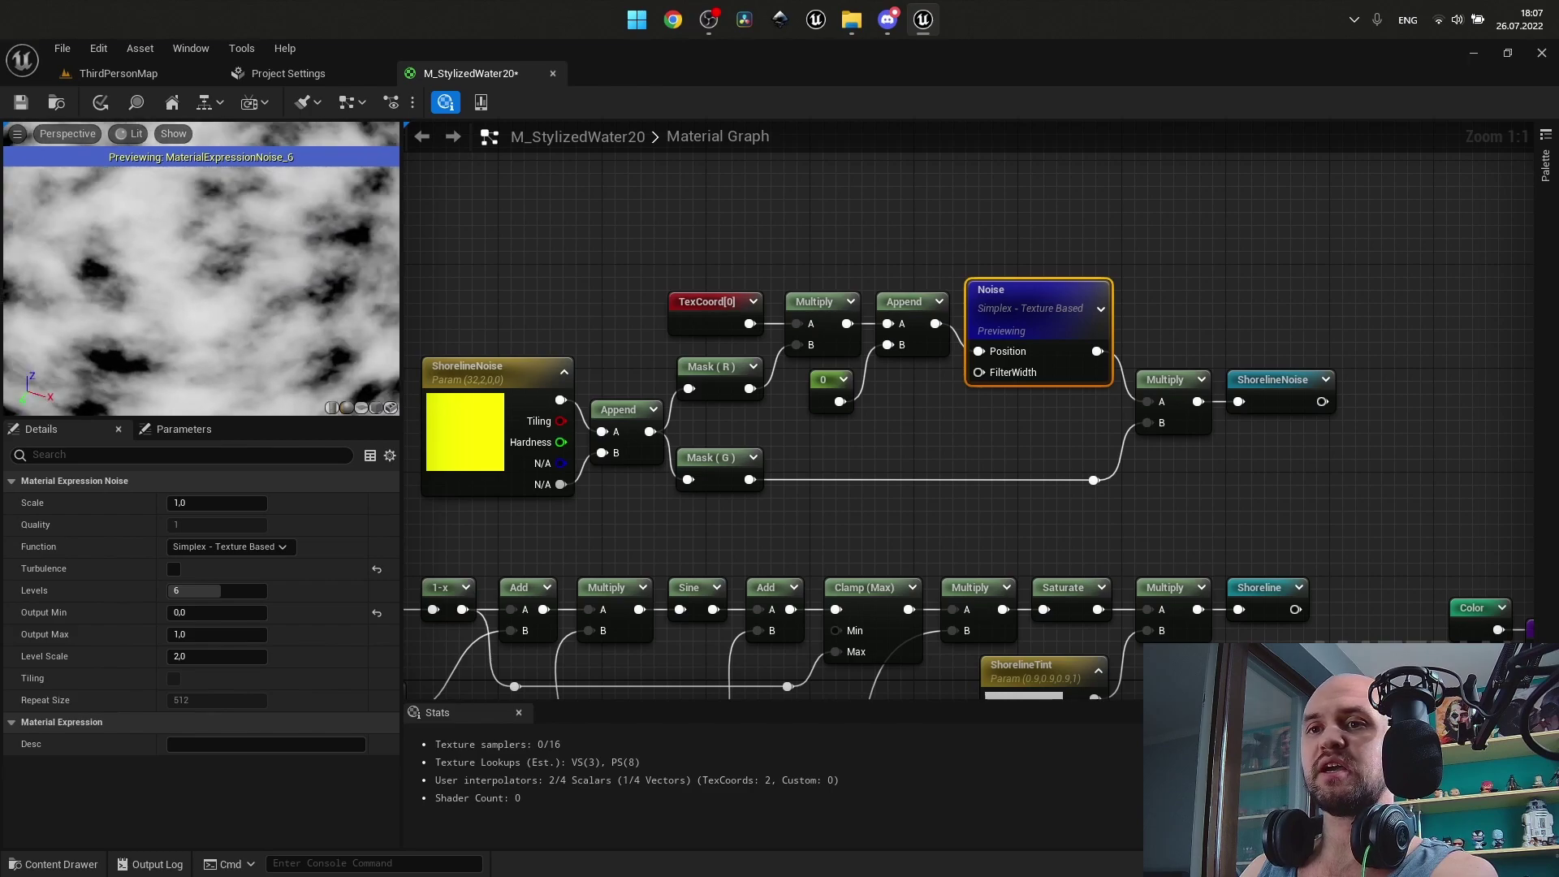
pyautogui.moveTo(281, 268); pyautogui.dragTo(268, 325)
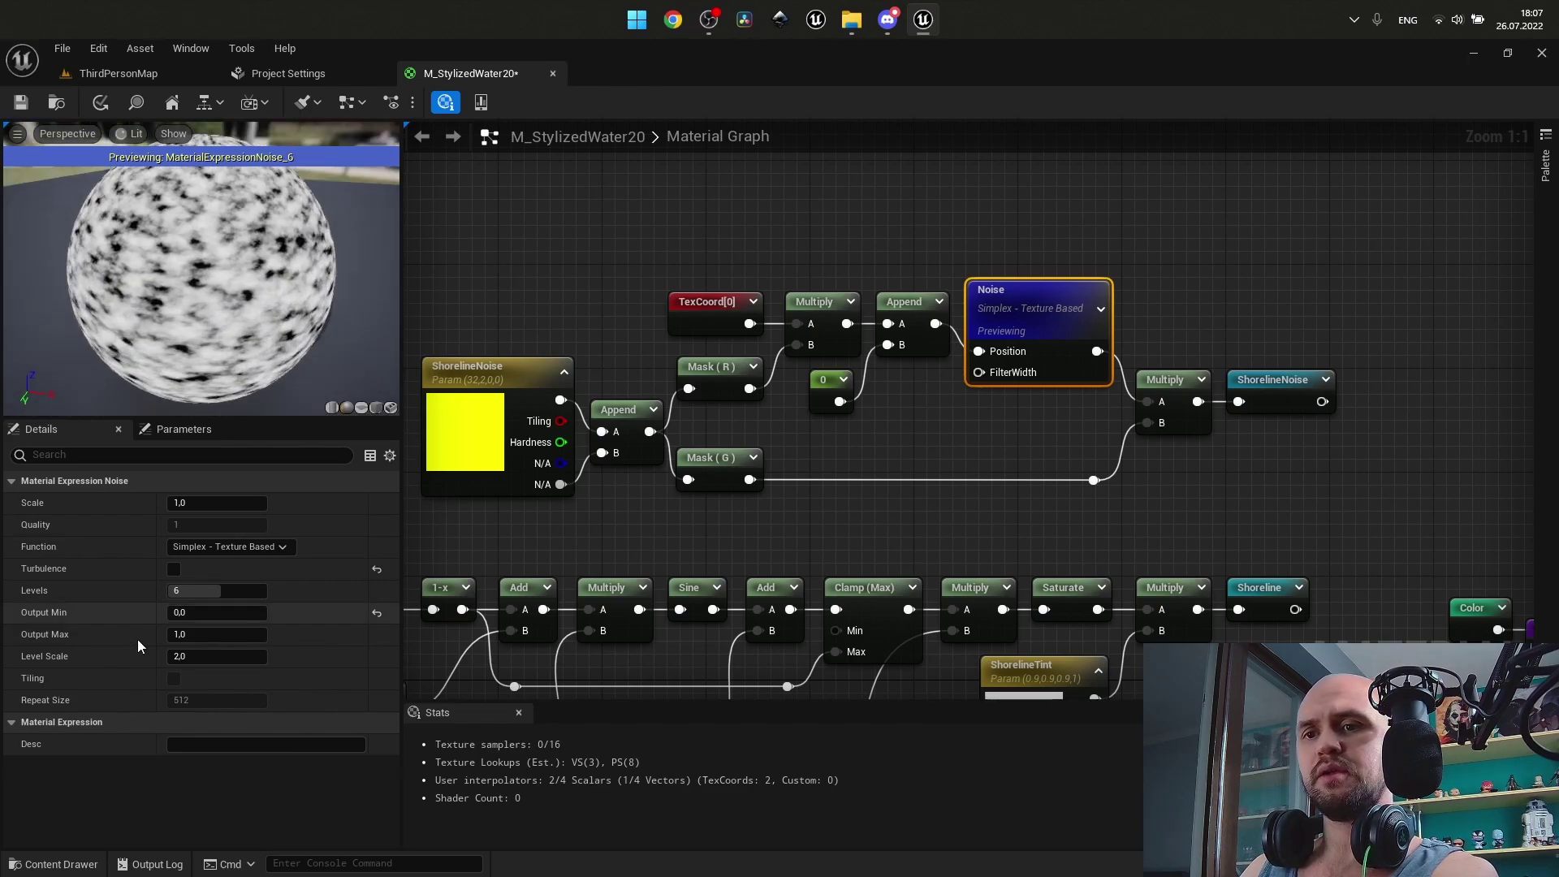
# Try Output Max values of 0.1 and 0.5 on the Noise node, combined with an Output Min of -3.
pyautogui.click(207, 641)
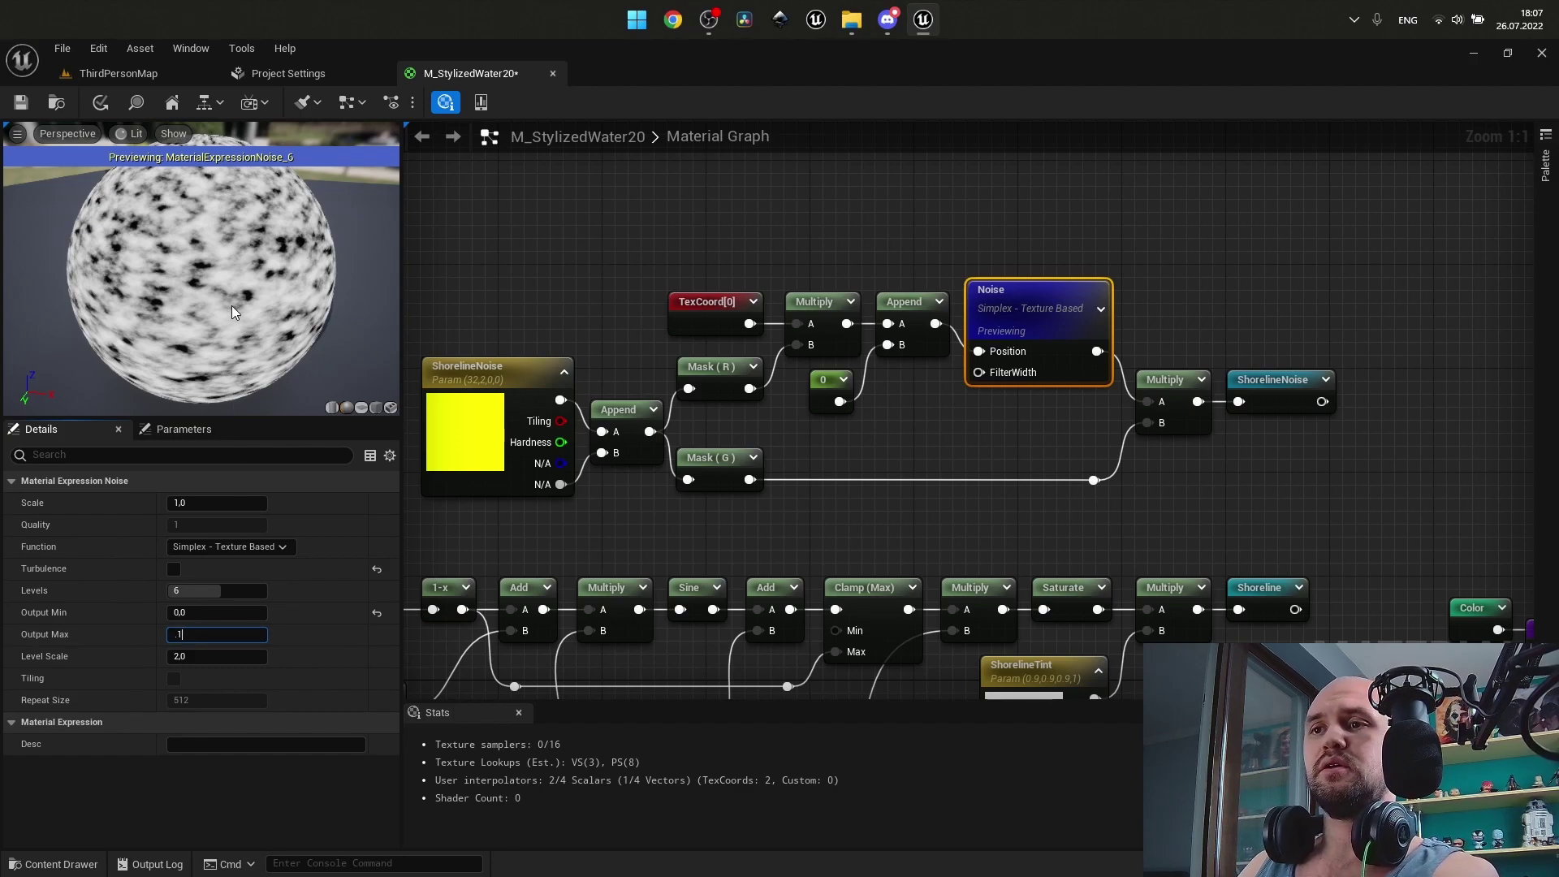
pyautogui.press('Return')
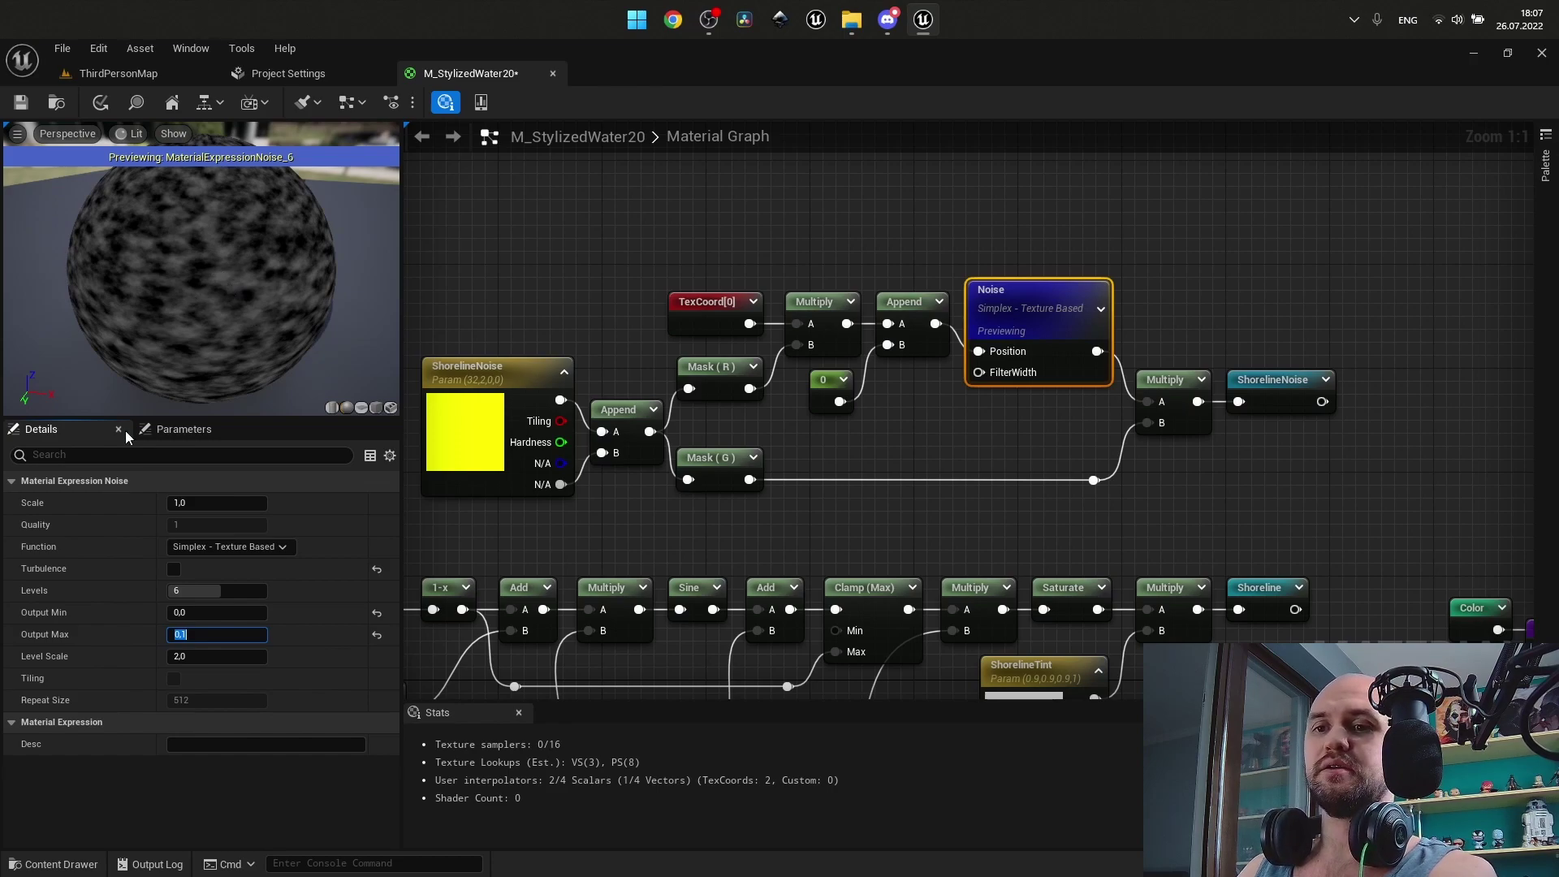
pyautogui.click(216, 612)
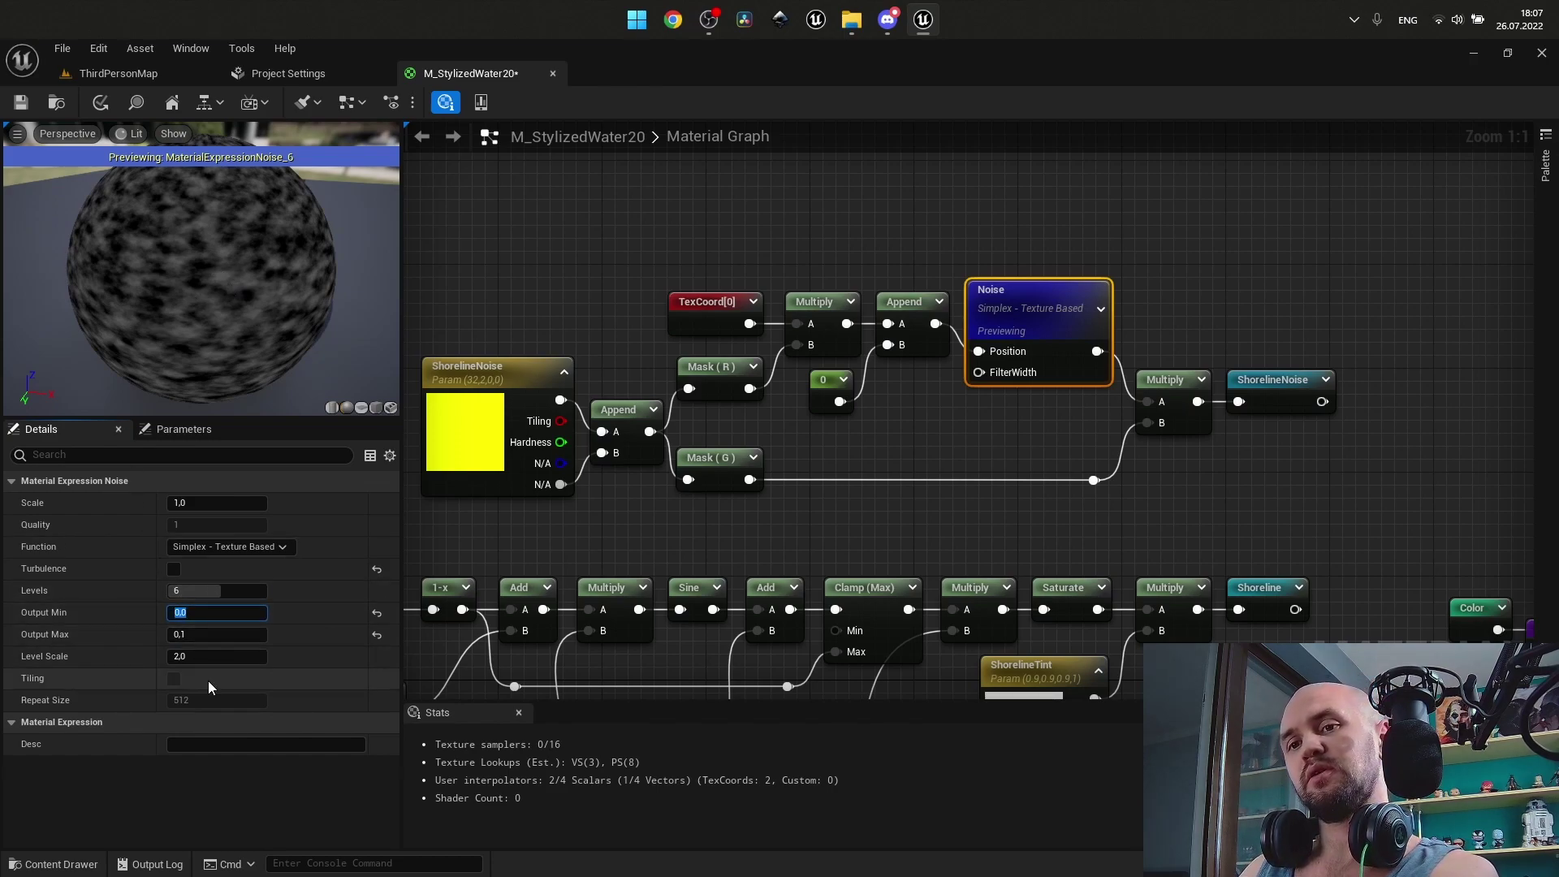
pyautogui.click(214, 636)
pyautogui.write('0,5')
pyautogui.press('Return')
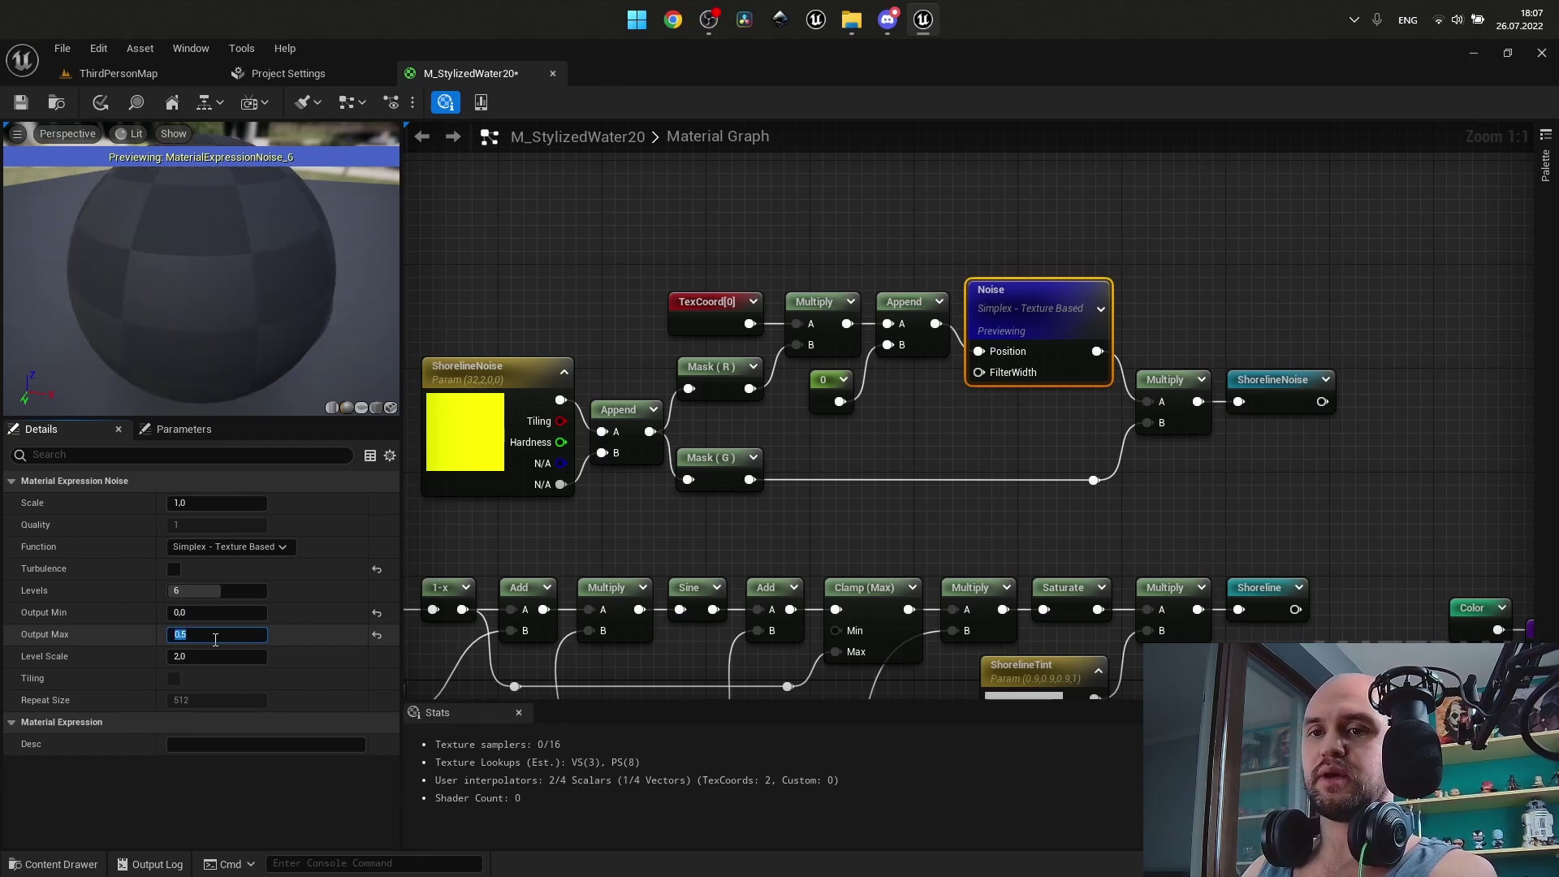
pyautogui.click(223, 616)
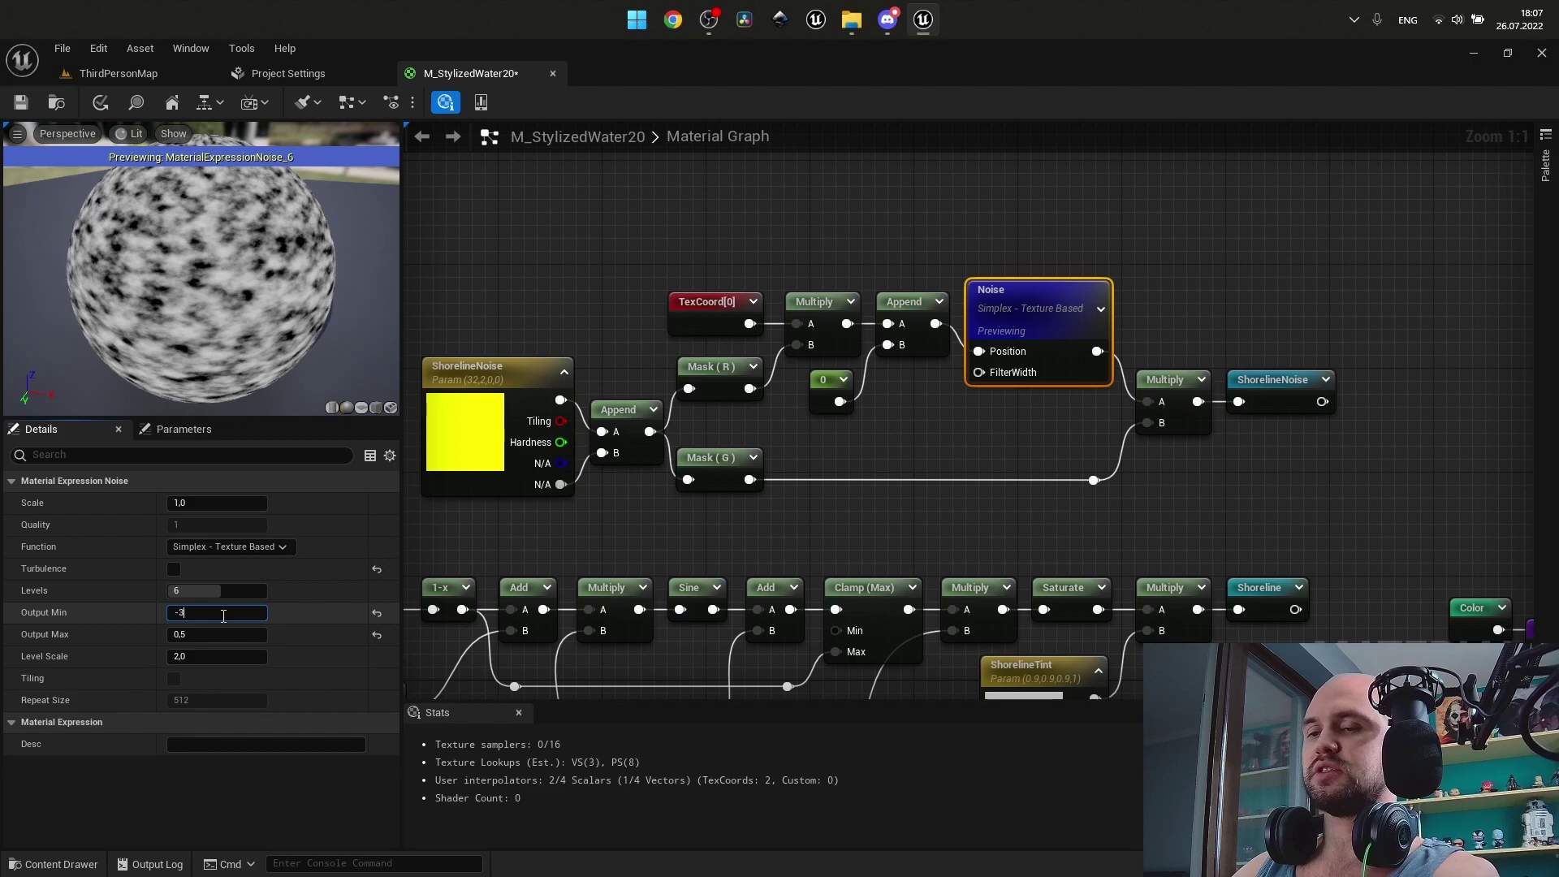
pyautogui.press('Return')
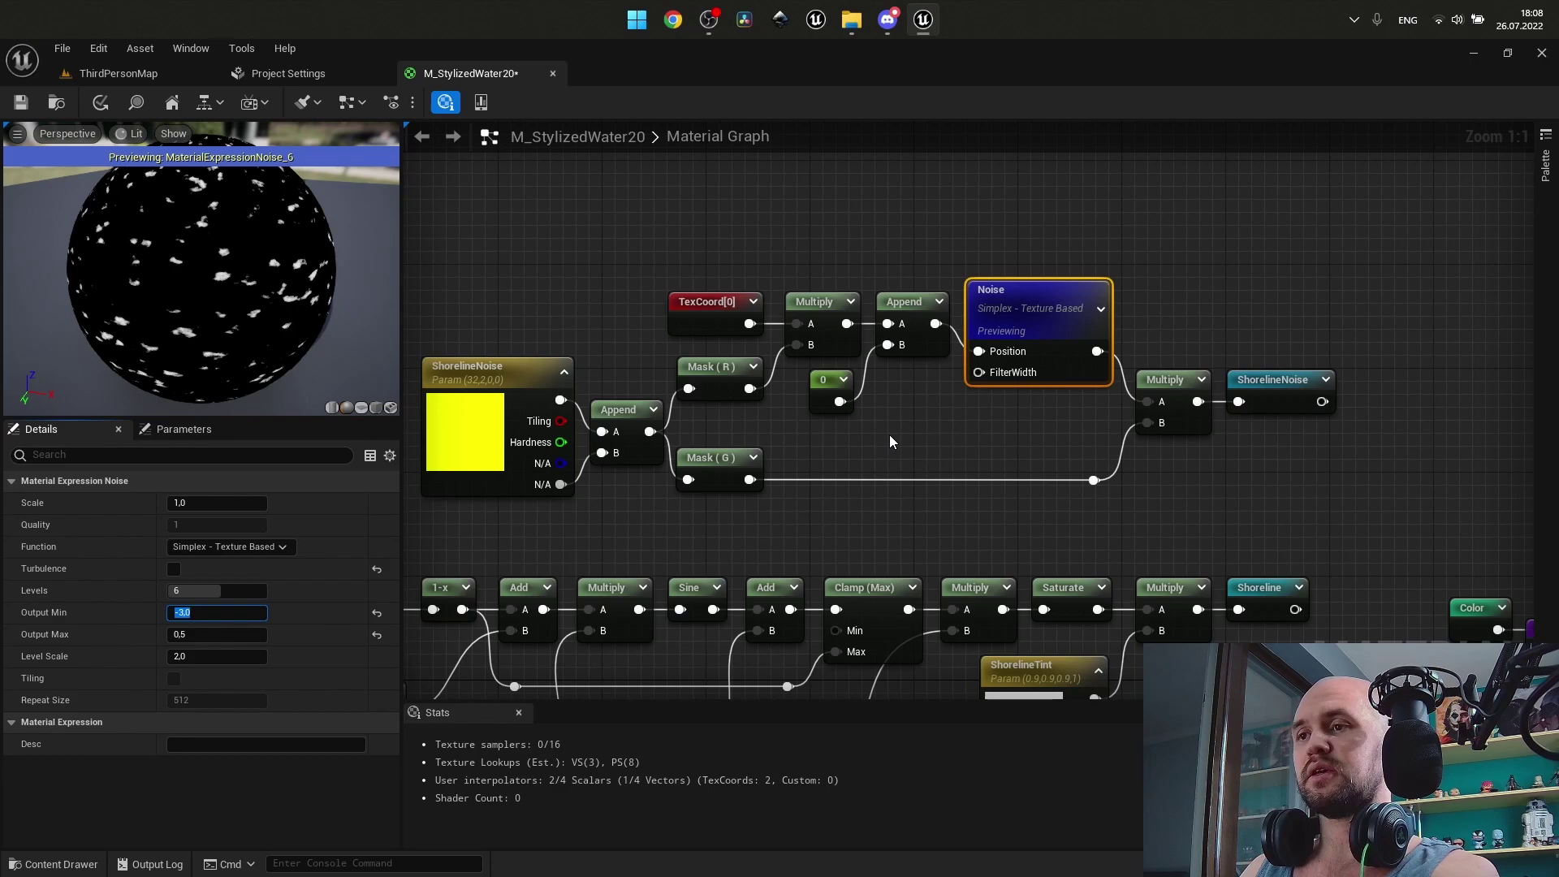
# Try enabling Turbulence on the Noise node and disable it again.
pyautogui.scroll(-2, 909, 416)
pyautogui.moveTo(956, 428); pyautogui.dragTo(1250, 123, button='right')
pyautogui.moveTo(1351, 124); pyautogui.dragTo(873, 401, button='right')
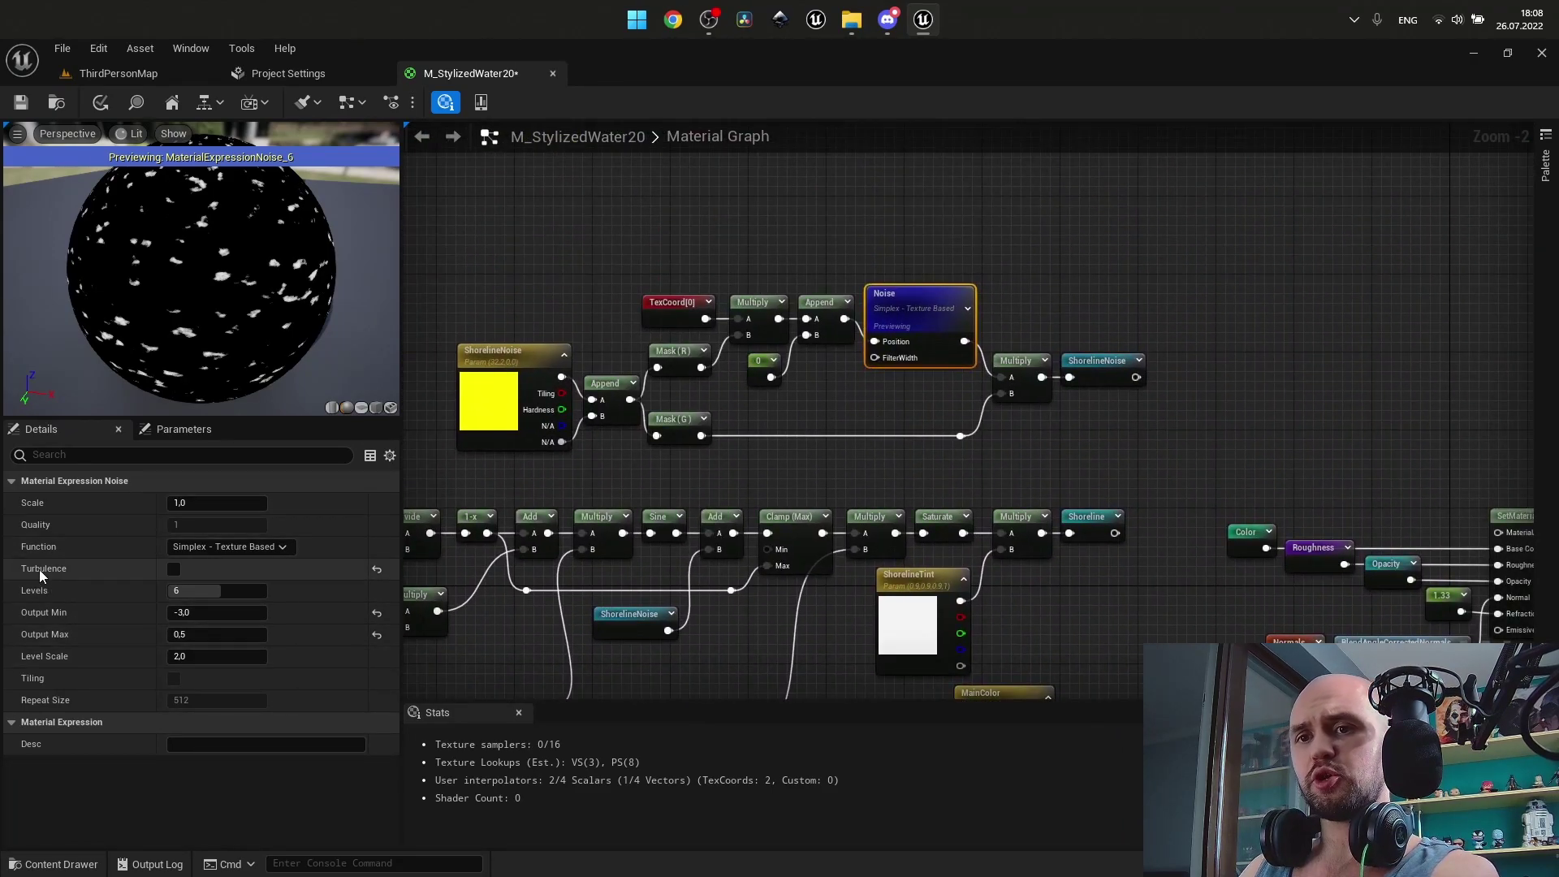
pyautogui.click(173, 569)
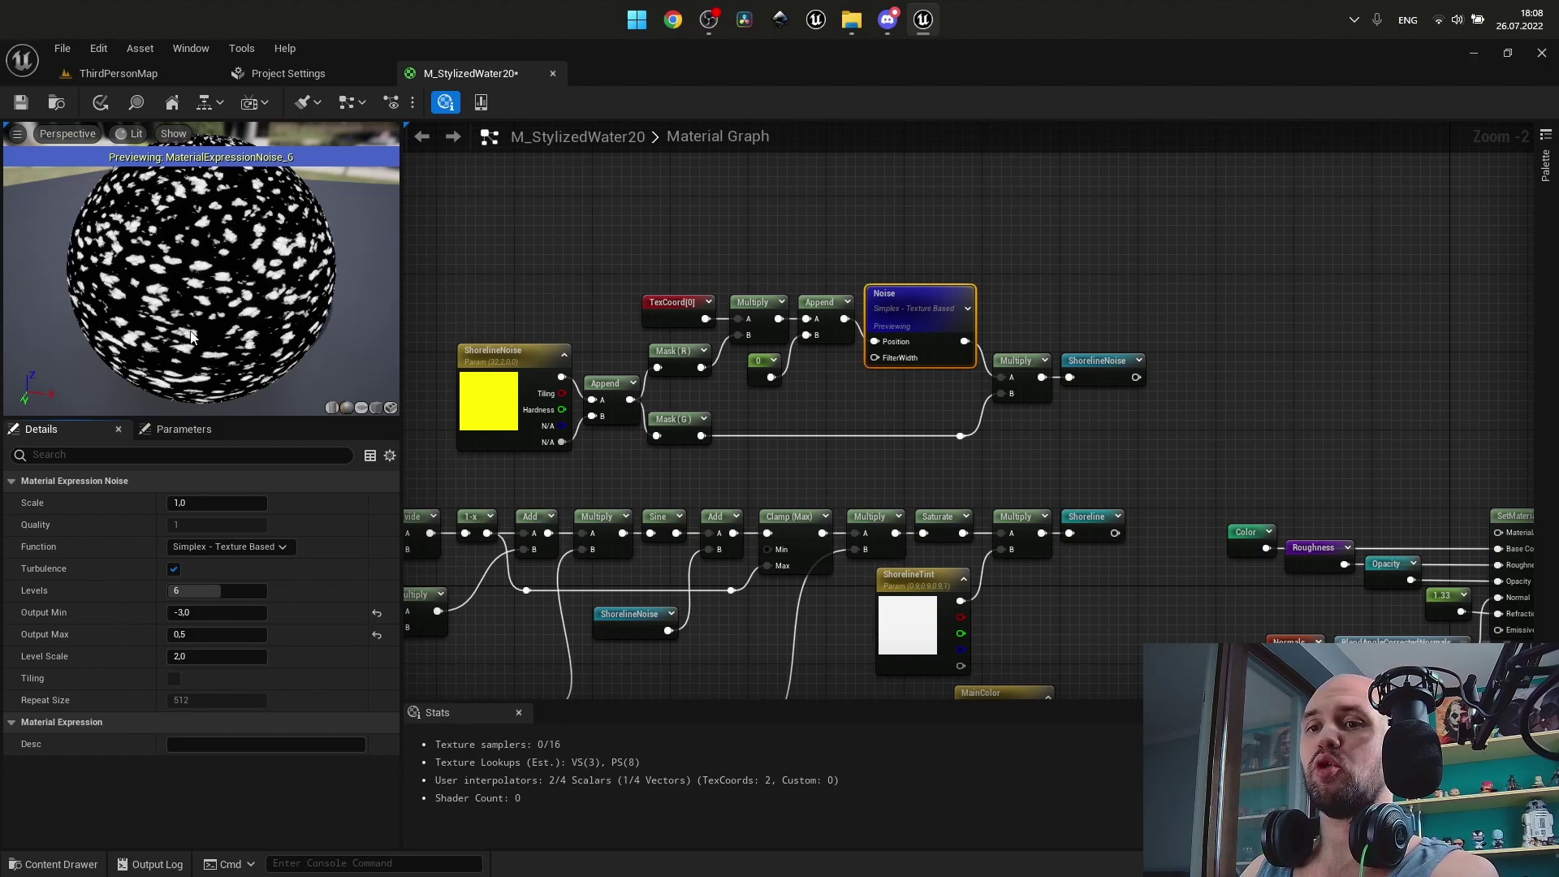
pyautogui.click(173, 570)
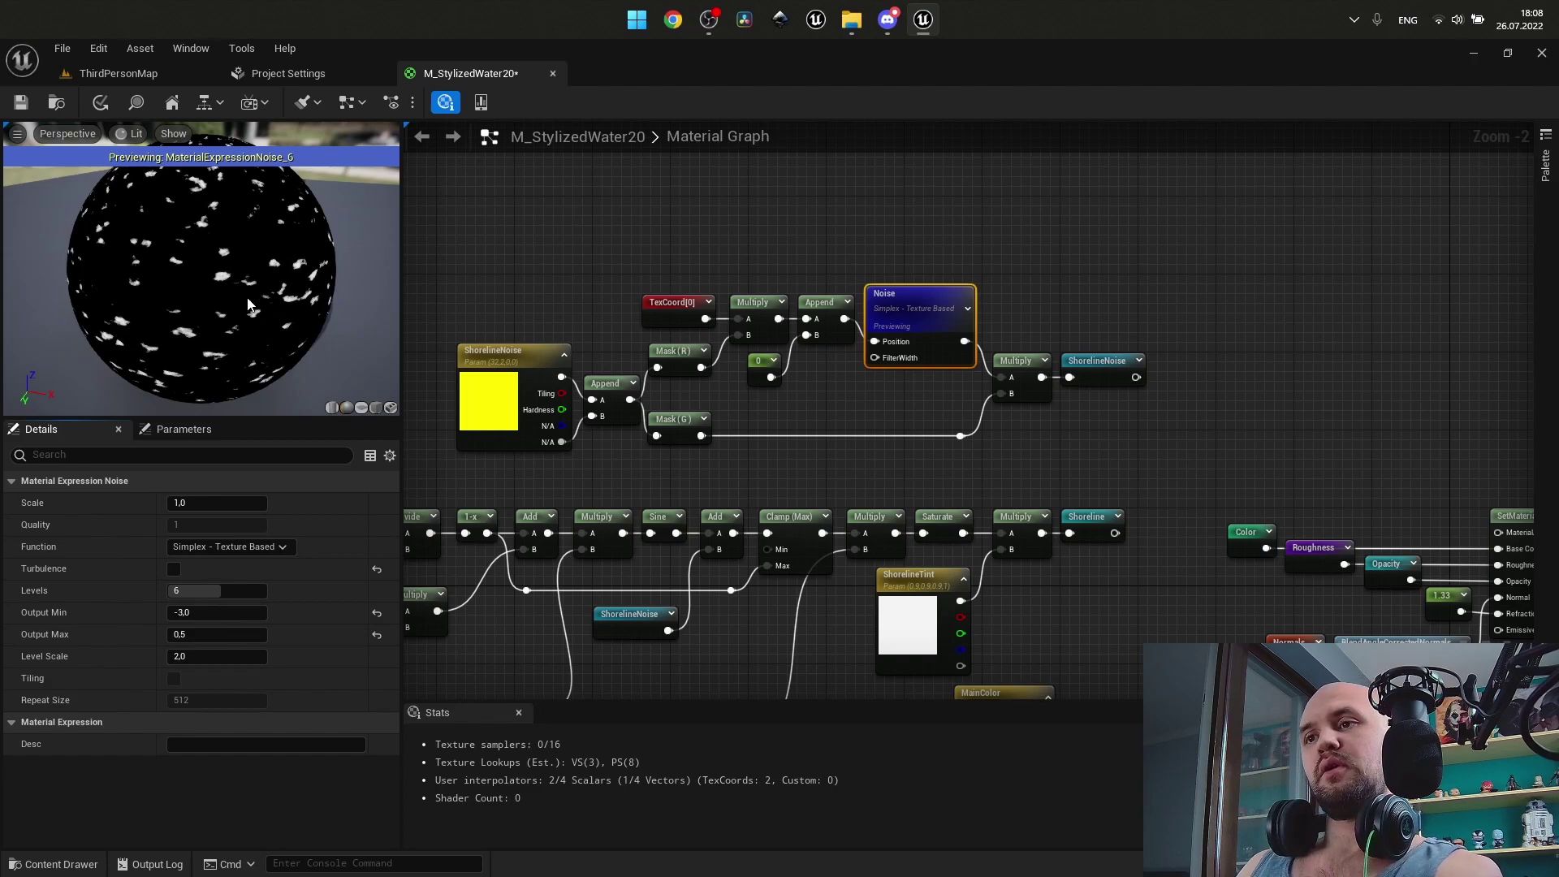
# Set the Noise node's Output Min to -1, Output Max to 1 and Levels to 4.
pyautogui.click(202, 614)
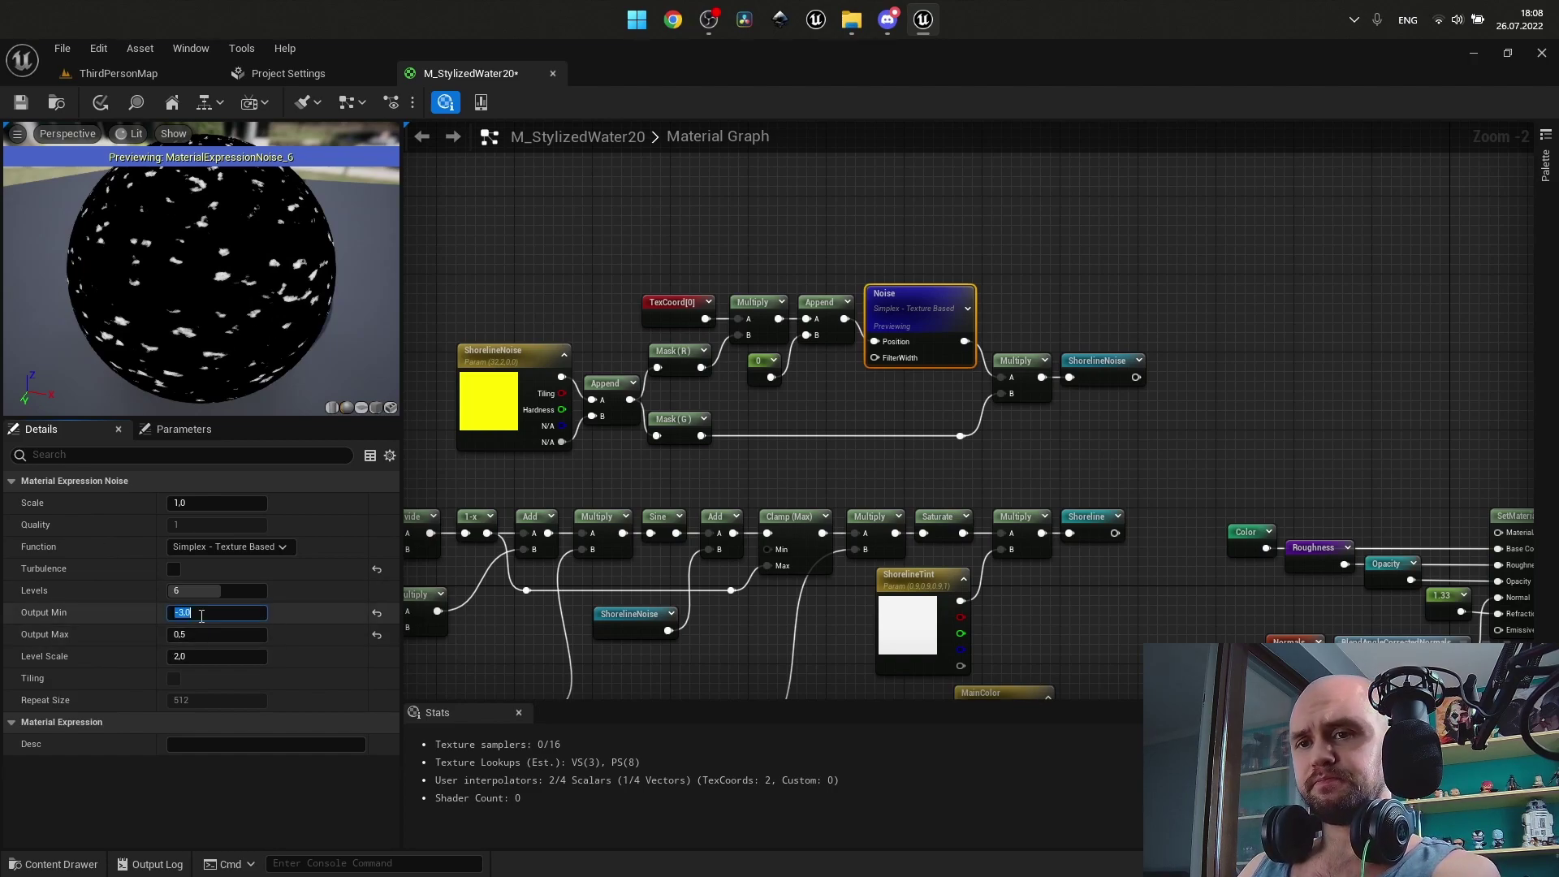
pyautogui.write('-1')
pyautogui.click(204, 635)
pyautogui.write('1')
pyautogui.click(232, 591)
pyautogui.write('4')
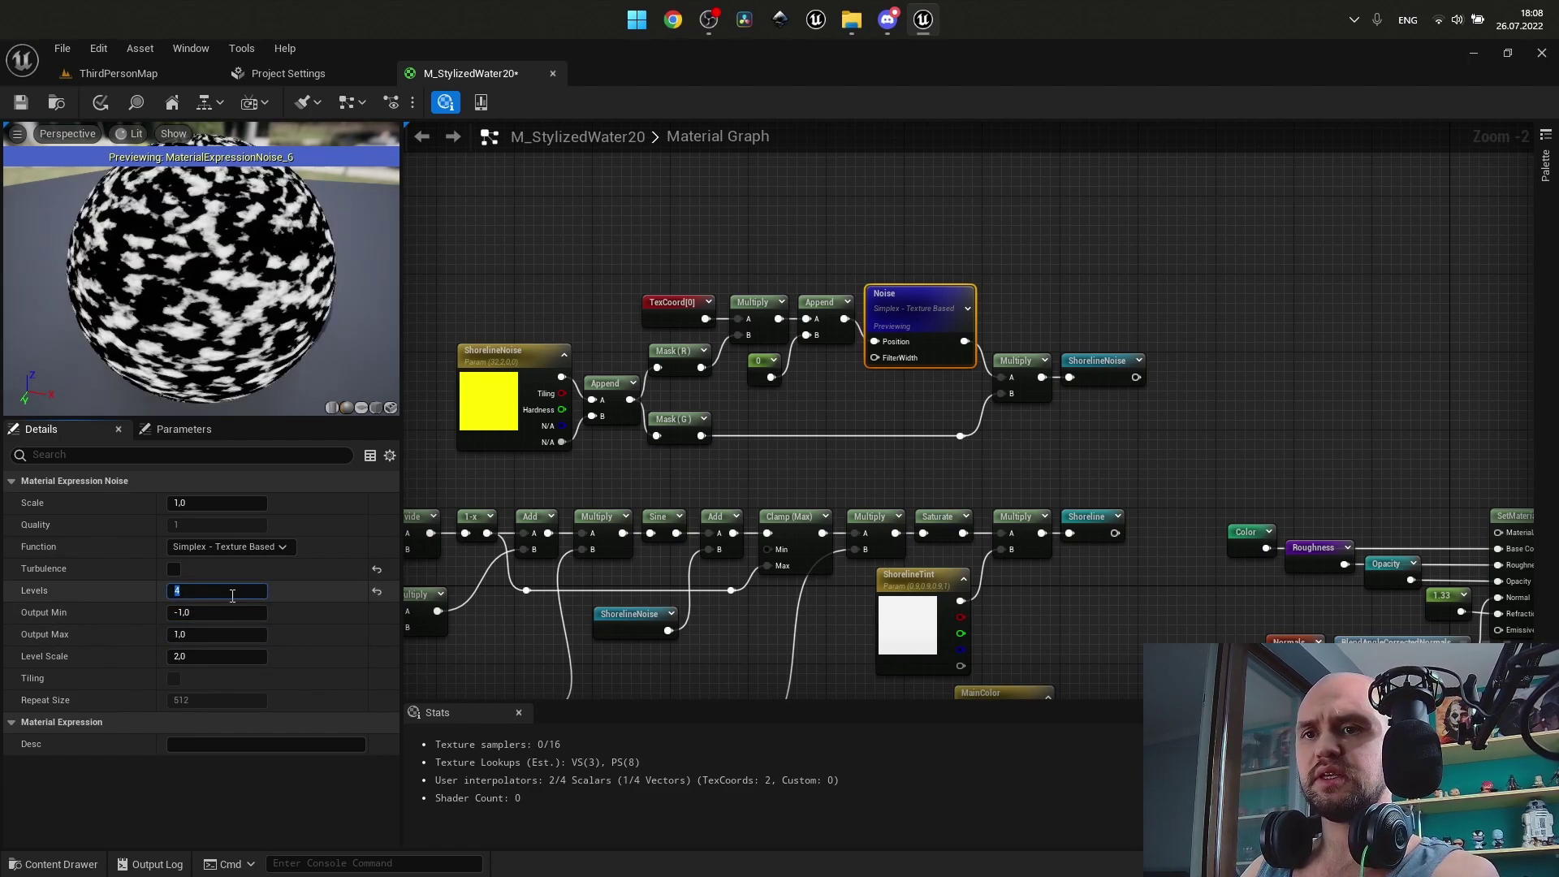
pyautogui.press('Return')
# Stop previewing the Noise node and deselect it.
pyautogui.rightClick(890, 307)
pyautogui.click(933, 341)
pyautogui.click(481, 190)
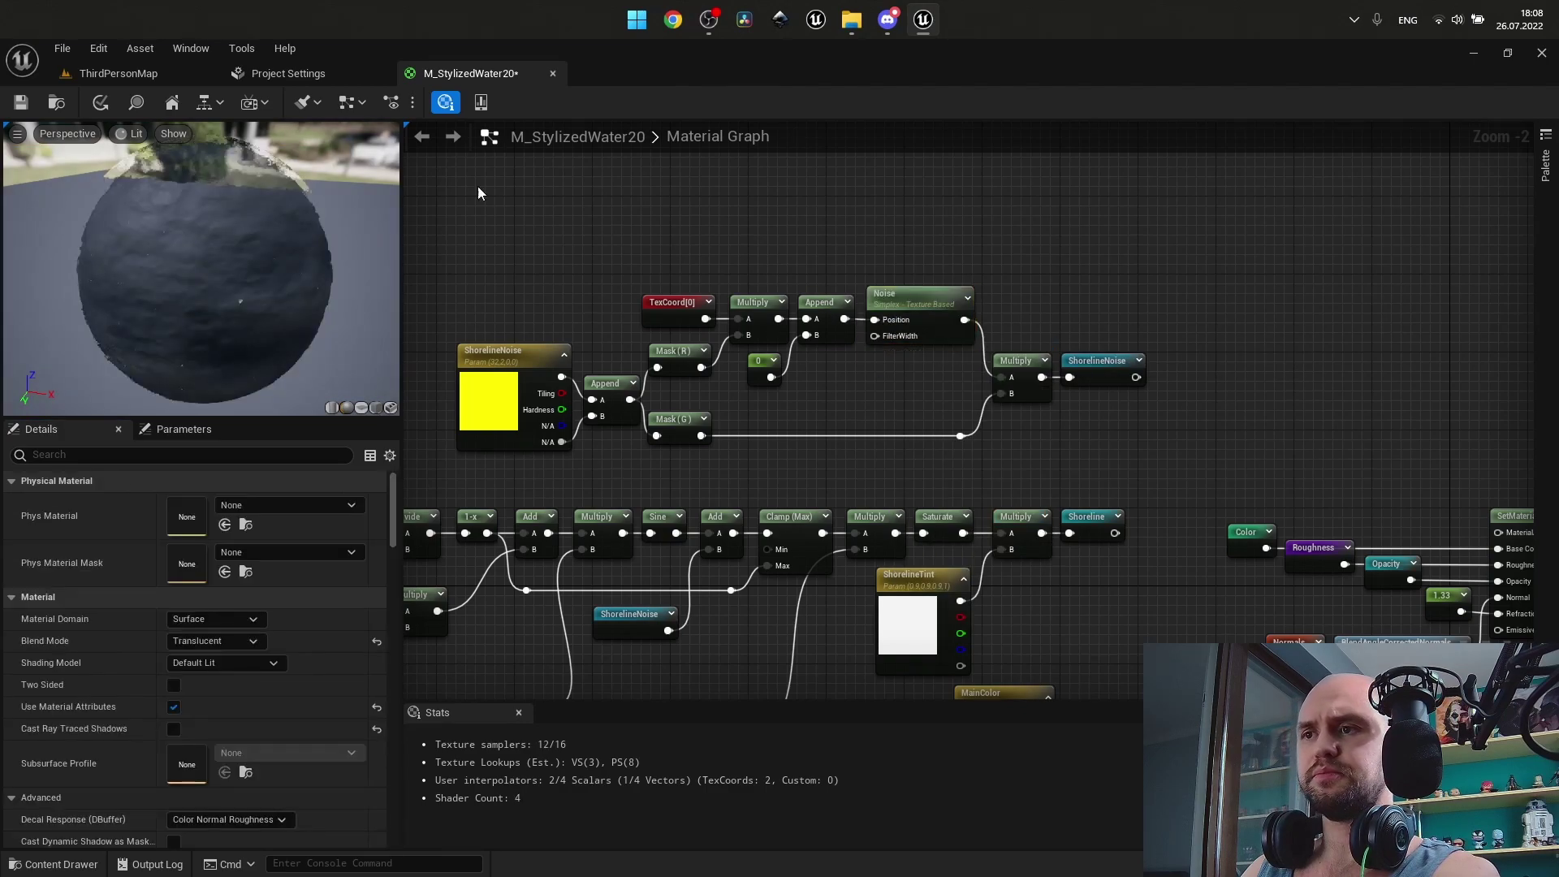
# Apply the material changes and examine the Sine, Add and ShorelineNoise nodes in the shoreline chain.
pyautogui.click(100, 104)
pyautogui.moveTo(811, 400); pyautogui.dragTo(1178, 129, button='right')
pyautogui.scroll(2, 1015, 313)
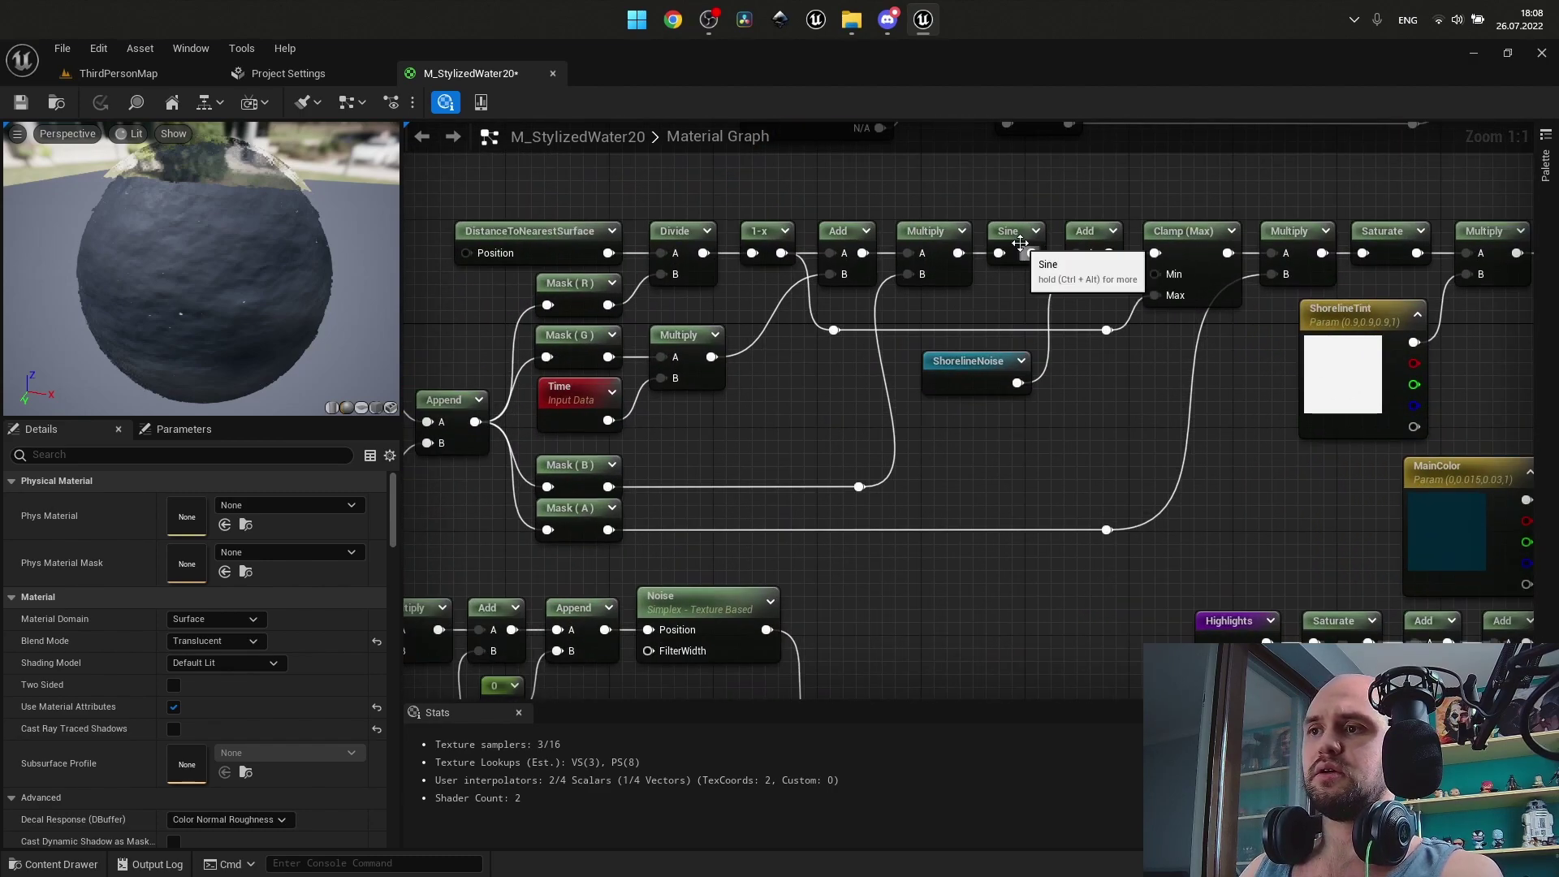
pyautogui.moveTo(1094, 417); pyautogui.dragTo(988, 274)
pyautogui.click(1069, 445)
# Examine the shoreline chain's input nodes and the two noise branches that feed the Normals section.
pyautogui.scroll(-1, 1096, 415)
pyautogui.moveTo(1096, 415); pyautogui.dragTo(1242, 131, button='right')
pyautogui.scroll(-1, 1518, 128)
pyautogui.moveTo(1107, 176); pyautogui.dragTo(1348, 140, button='right')
pyautogui.scroll(1, 914, 292)
pyautogui.moveTo(914, 293); pyautogui.dragTo(977, 296, button='right')
pyautogui.moveTo(765, 398); pyautogui.dragTo(419, 796, button='right')
pyautogui.moveTo(779, 325); pyautogui.dragTo(541, 686, button='right')
pyautogui.moveTo(608, 253); pyautogui.dragTo(657, 296)
pyautogui.moveTo(919, 307); pyautogui.dragTo(1238, 142, button='right')
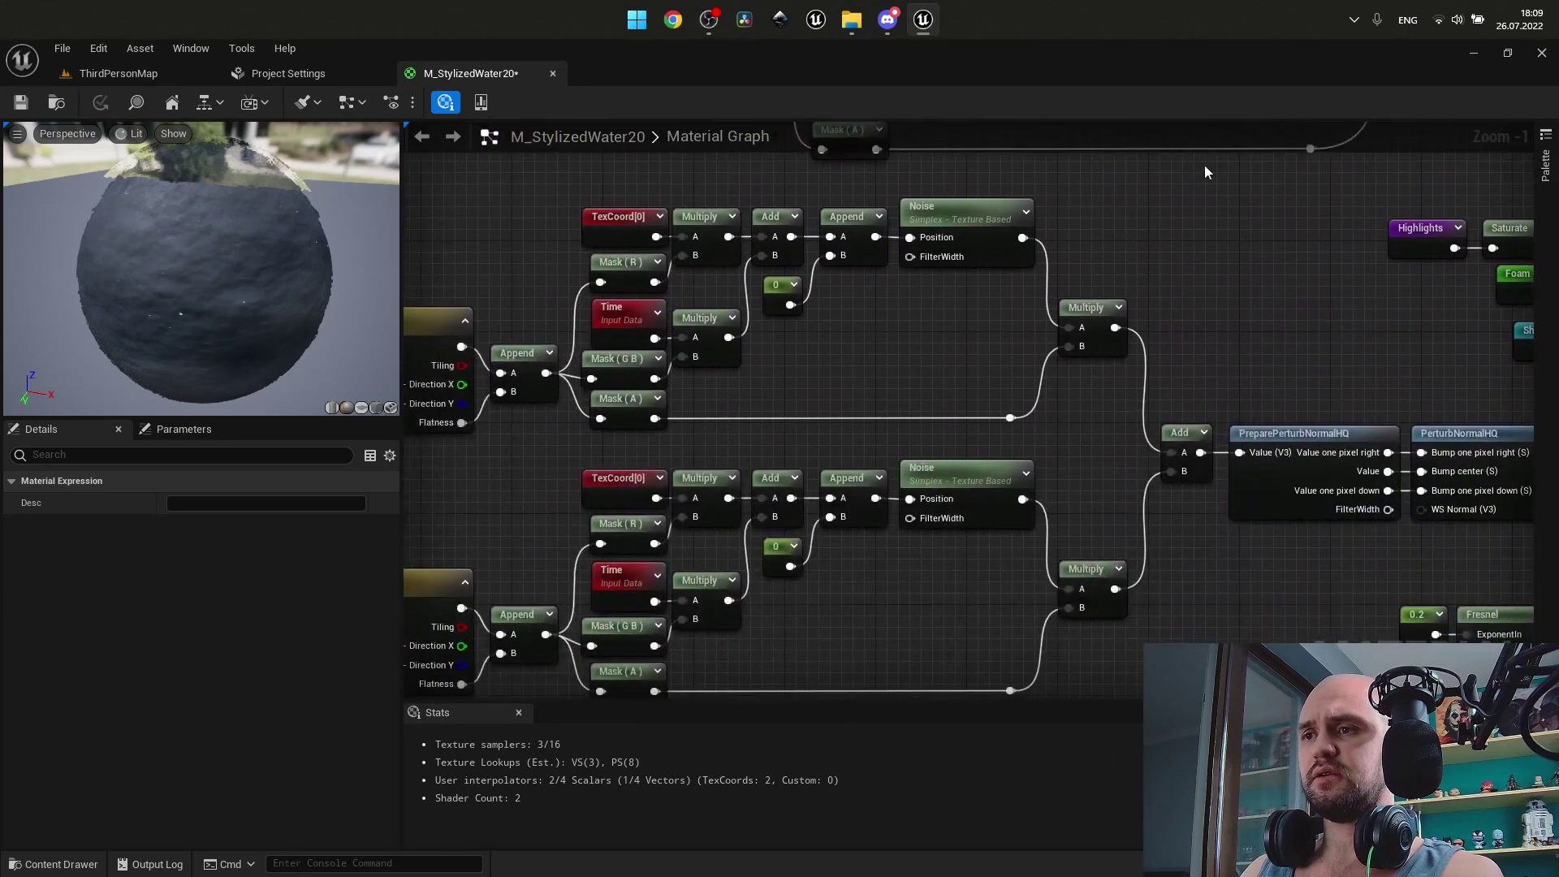
# Select both Noise nodes in the Highlights section to check their shared settings.
pyautogui.click(963, 572)
pyautogui.scroll(-1, 961, 593)
pyautogui.moveTo(961, 593); pyautogui.dragTo(1133, 536, button='right')
pyautogui.moveTo(690, 378); pyautogui.dragTo(709, 124, button='right')
pyautogui.moveTo(721, 472); pyautogui.dragTo(740, 122, button='right')
pyautogui.moveTo(986, 86); pyautogui.dragTo(749, 318, button='right')
pyautogui.click(919, 518)
pyautogui.keyDown('ctrl'); pyautogui.click(938, 292); pyautogui.keyUp('ctrl')
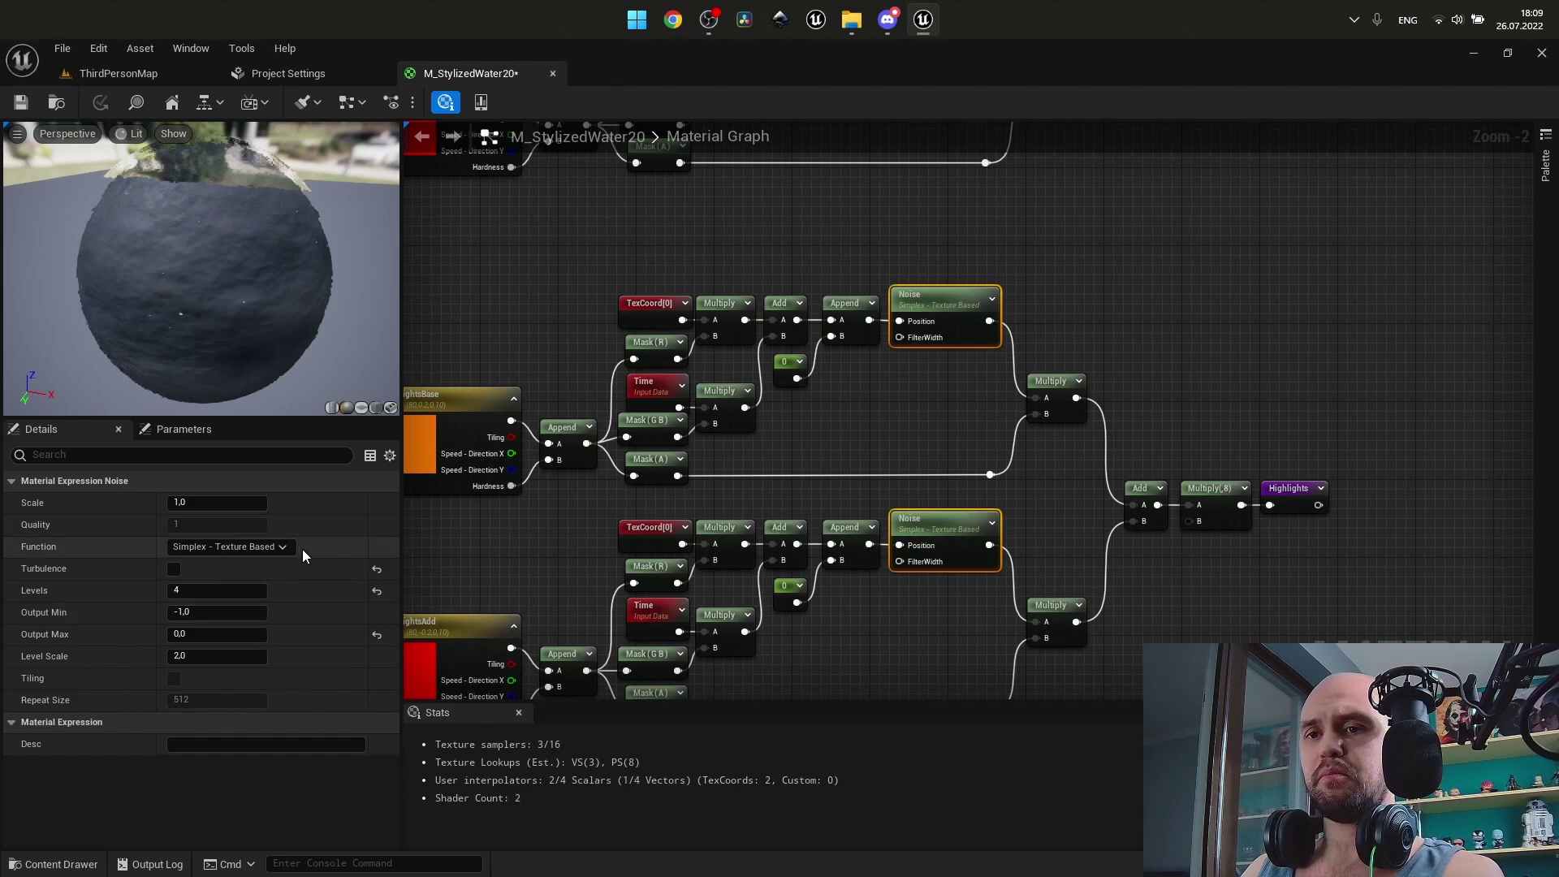
# Select both Noise nodes in the Normals section to review their Levels and output range.
pyautogui.moveTo(905, 349); pyautogui.dragTo(799, 698, button='right')
pyautogui.moveTo(861, 314); pyautogui.dragTo(987, 656, button='right')
pyautogui.moveTo(1116, 469); pyautogui.dragTo(1133, 622, button='right')
pyautogui.moveTo(912, 614); pyautogui.dragTo(890, 327)
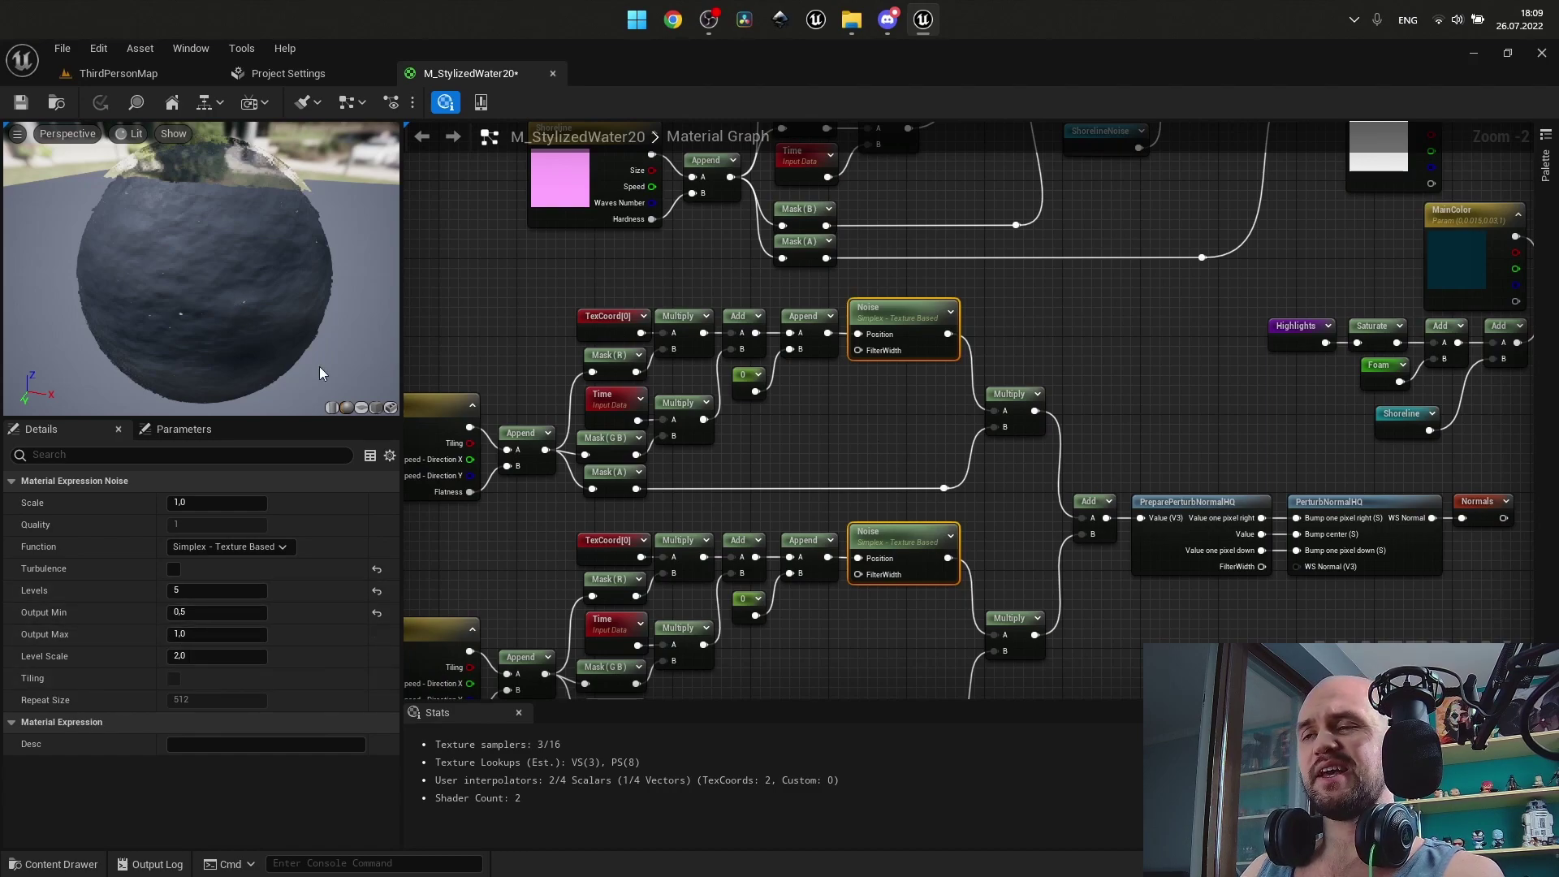
# Check the settings of the paired Noise nodes in the Foam section and compare them with the Highlights pair.
pyautogui.moveTo(883, 459); pyautogui.dragTo(888, 404, button='right')
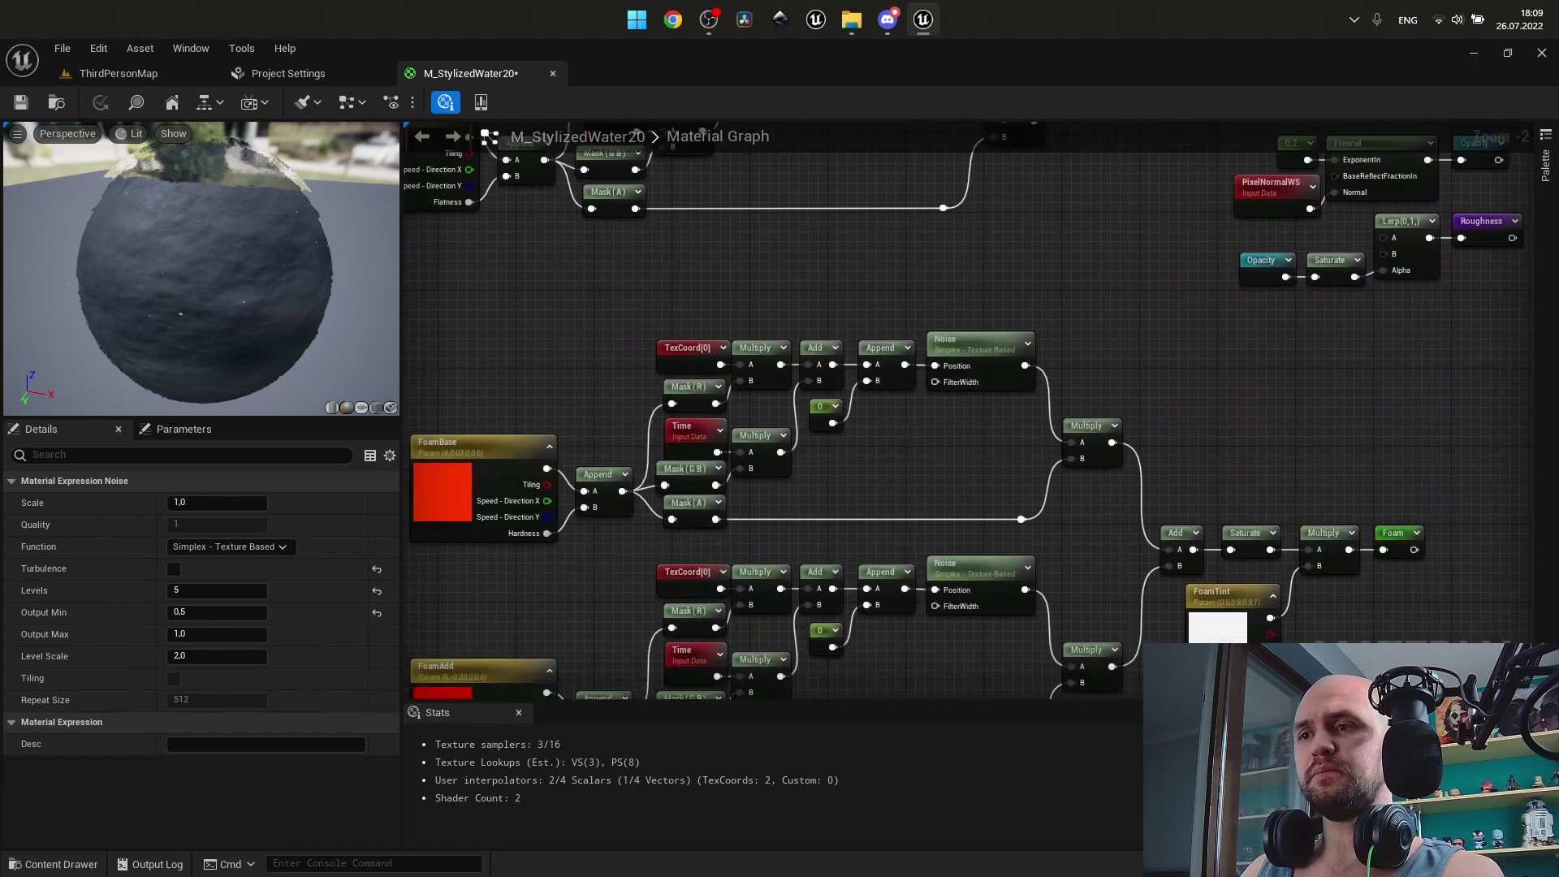
pyautogui.moveTo(974, 640); pyautogui.dragTo(966, 564, button='right')
pyautogui.moveTo(972, 517); pyautogui.dragTo(962, 264)
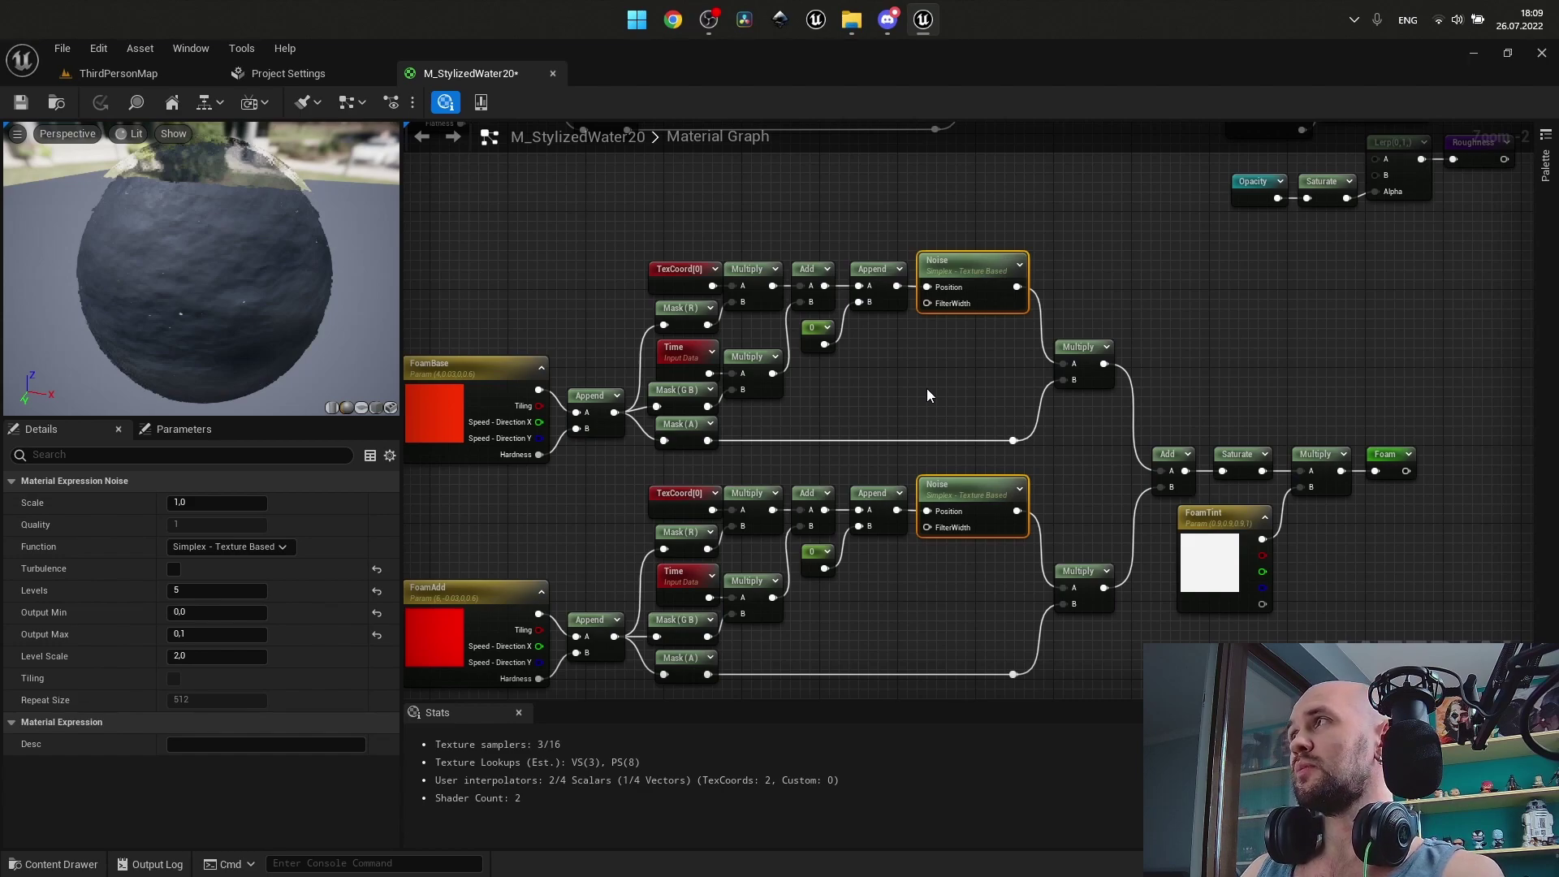
pyautogui.moveTo(923, 393); pyautogui.dragTo(912, 123, button='right')
pyautogui.moveTo(987, 606); pyautogui.dragTo(928, 302)
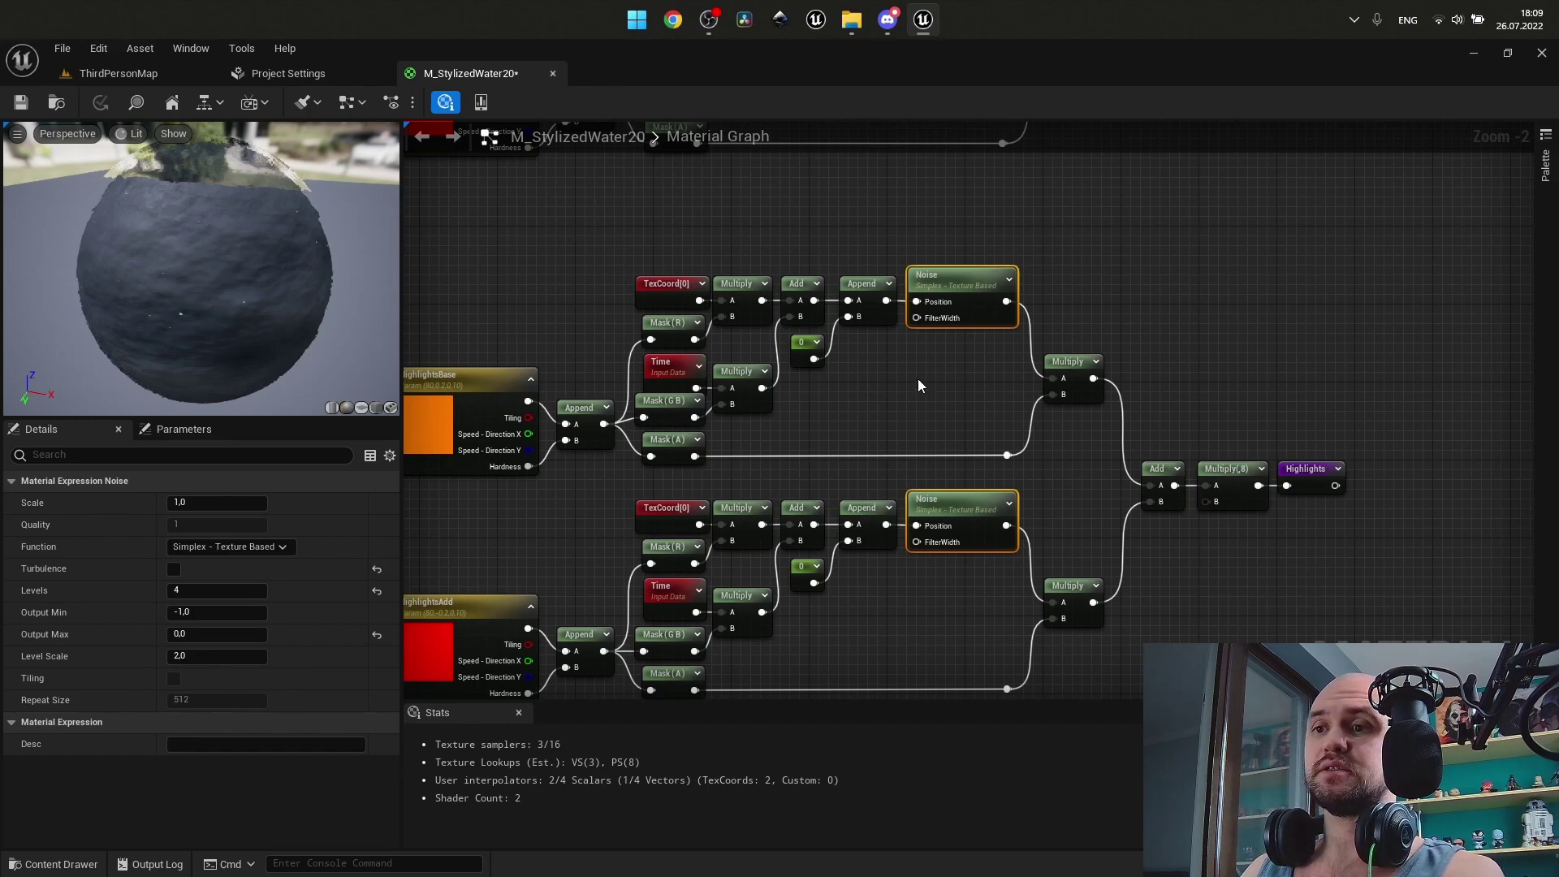
# Select the TexCoord, Mask (R) and Multiply nodes that apply the NormalsBase tiling.
pyautogui.moveTo(919, 378); pyautogui.dragTo(907, 697, button='right')
pyautogui.moveTo(903, 335); pyautogui.dragTo(953, 622, button='right')
pyautogui.moveTo(936, 395)
pyautogui.mouseDown(button='right')
pyautogui.moveTo(997, 613)
pyautogui.moveTo(1046, 582)
pyautogui.mouseUp(button='right')
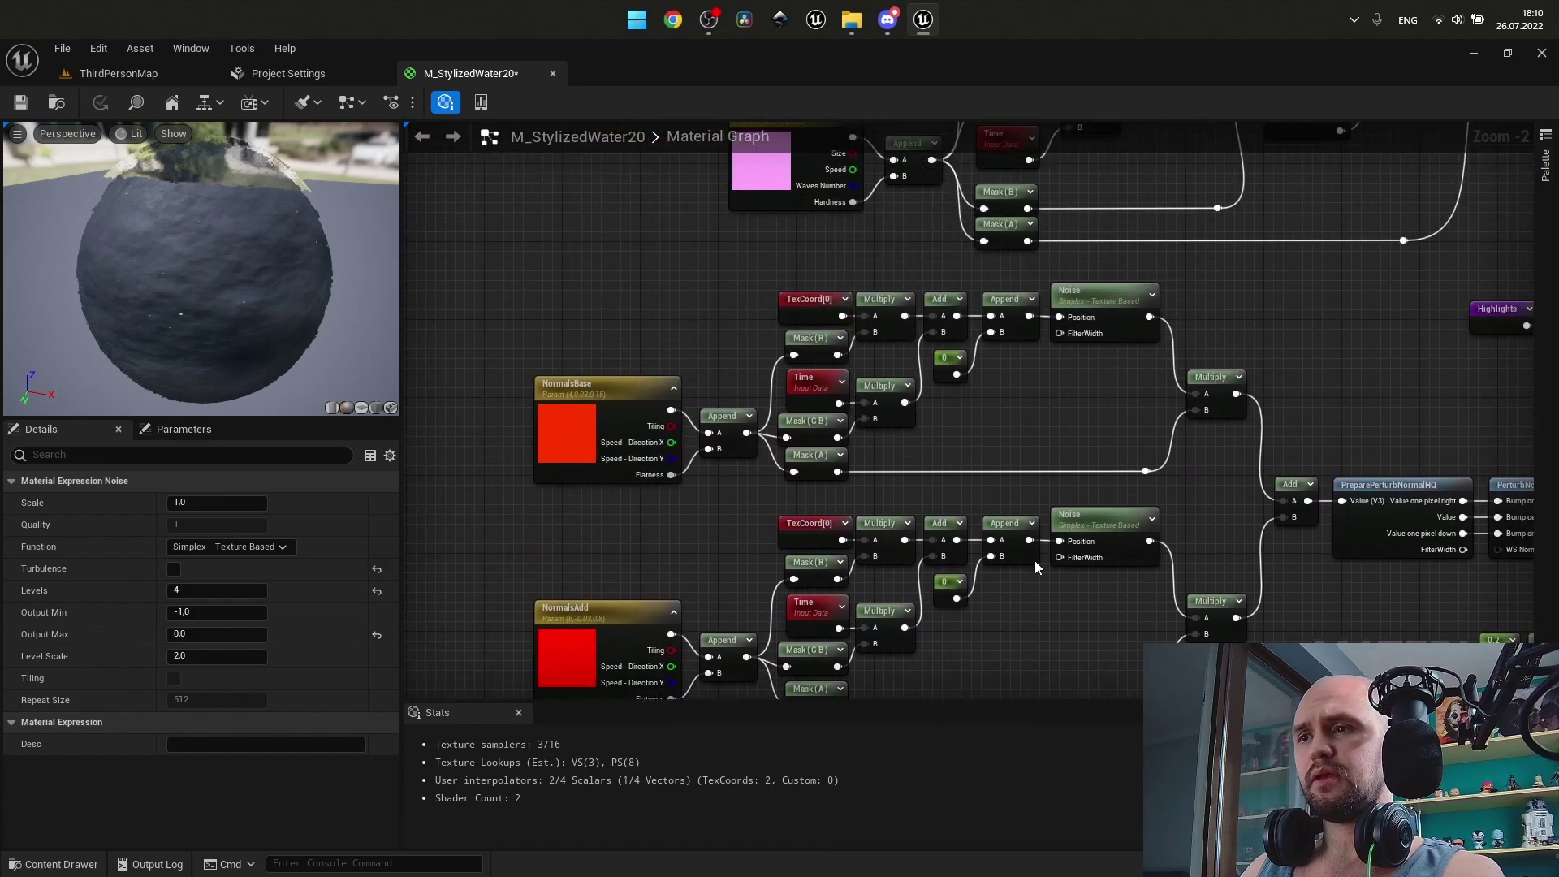
pyautogui.scroll(2, 979, 434)
pyautogui.moveTo(974, 431); pyautogui.dragTo(961, 461, button='right')
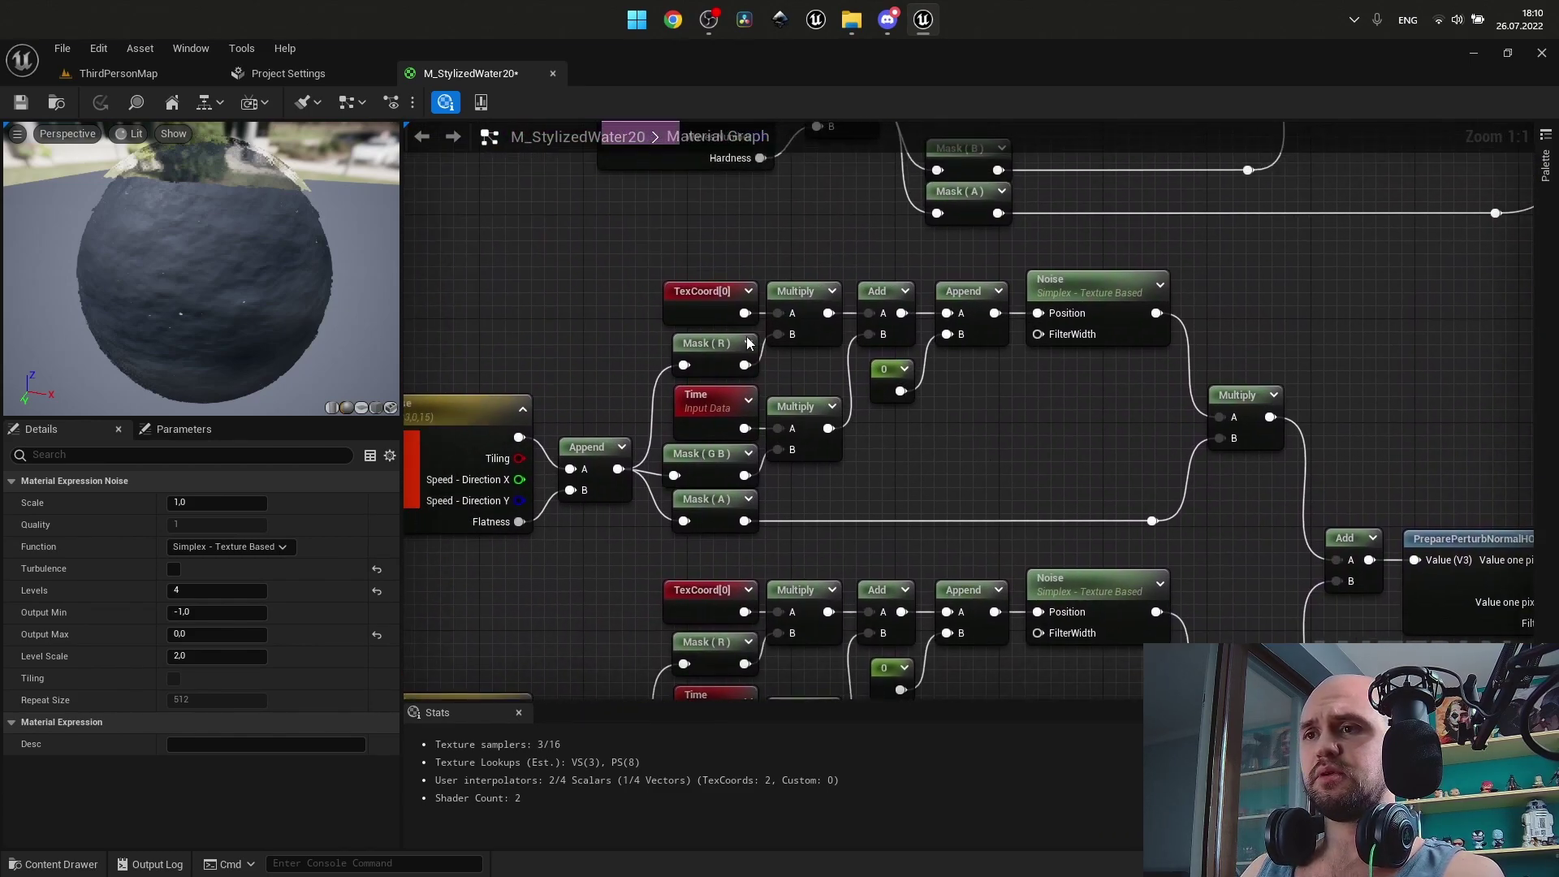
pyautogui.click(715, 297)
pyautogui.moveTo(801, 371); pyautogui.dragTo(680, 293)
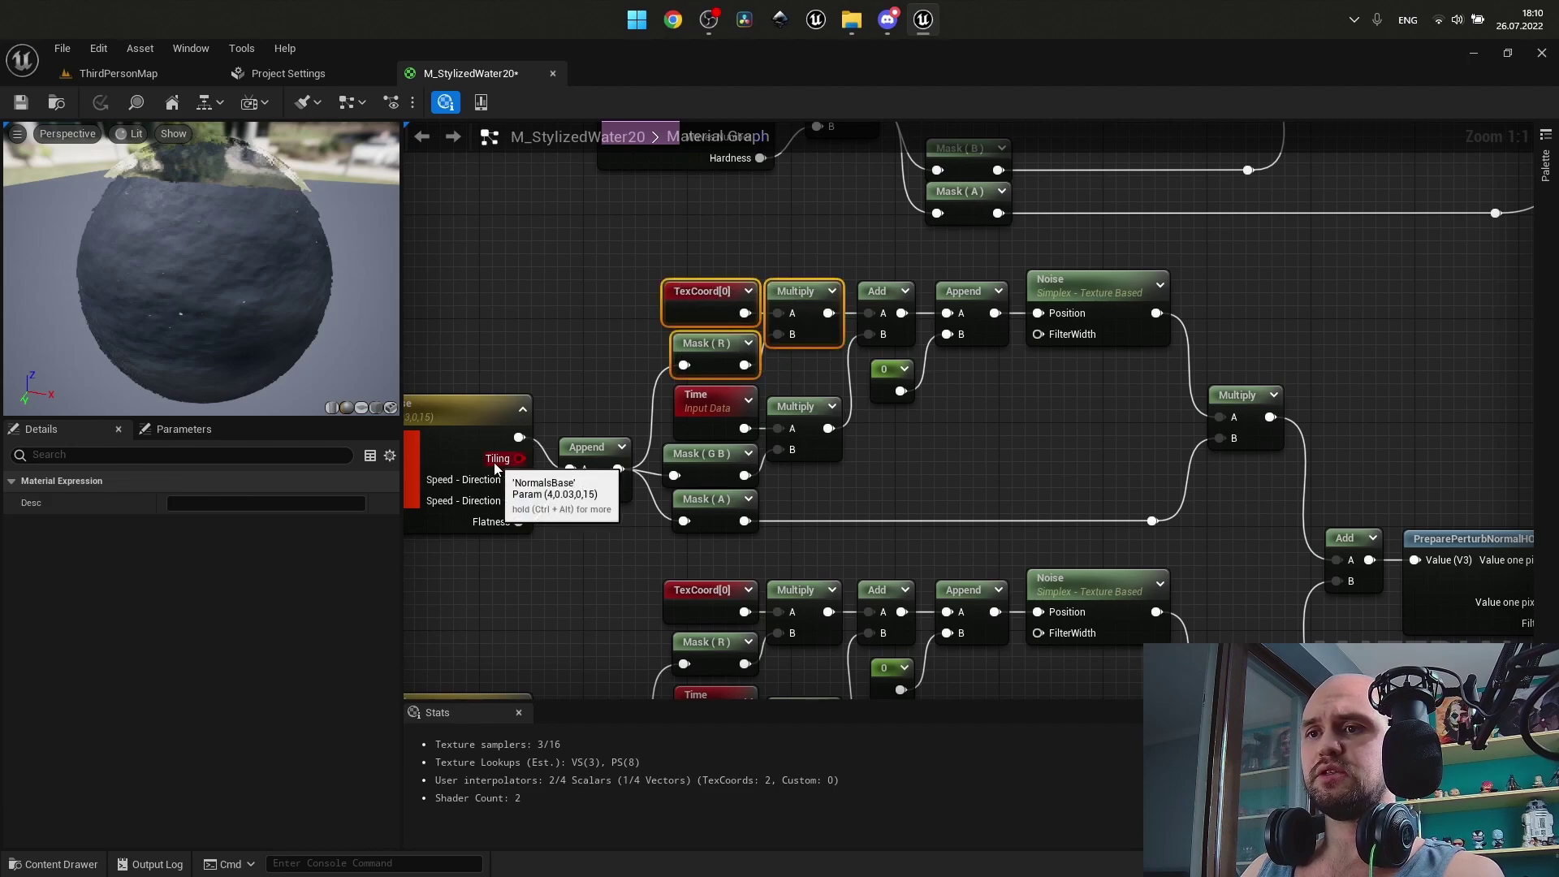
# Inspect the NormalsBase parameter's channels, the nodes feeding its Noise position, and the Mask (A) node for flatness.
pyautogui.moveTo(782, 366); pyautogui.dragTo(913, 334, button='right')
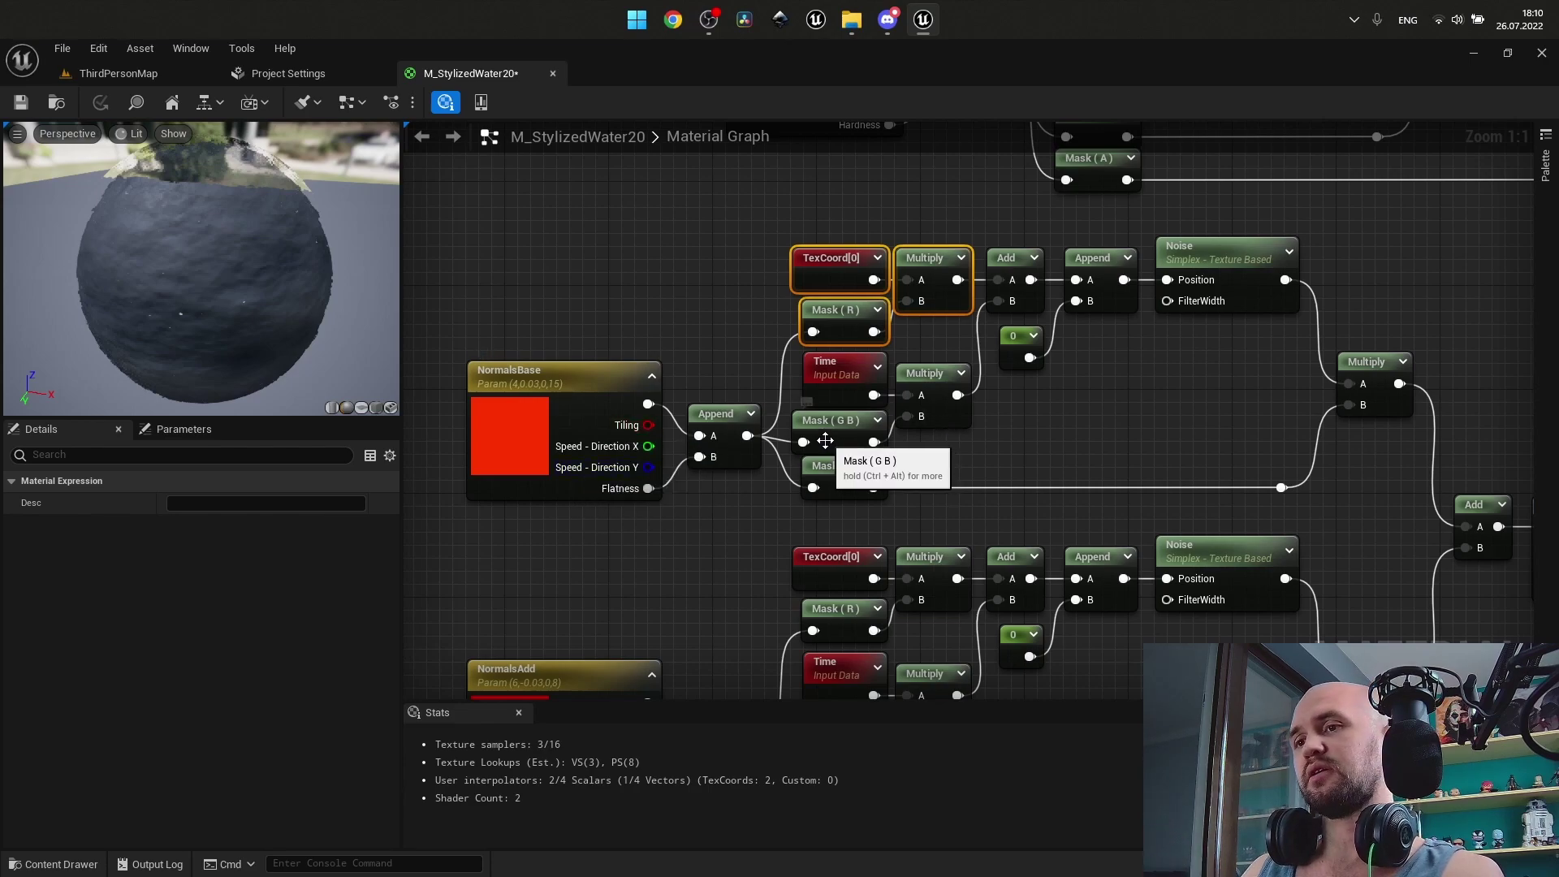
pyautogui.click(579, 457)
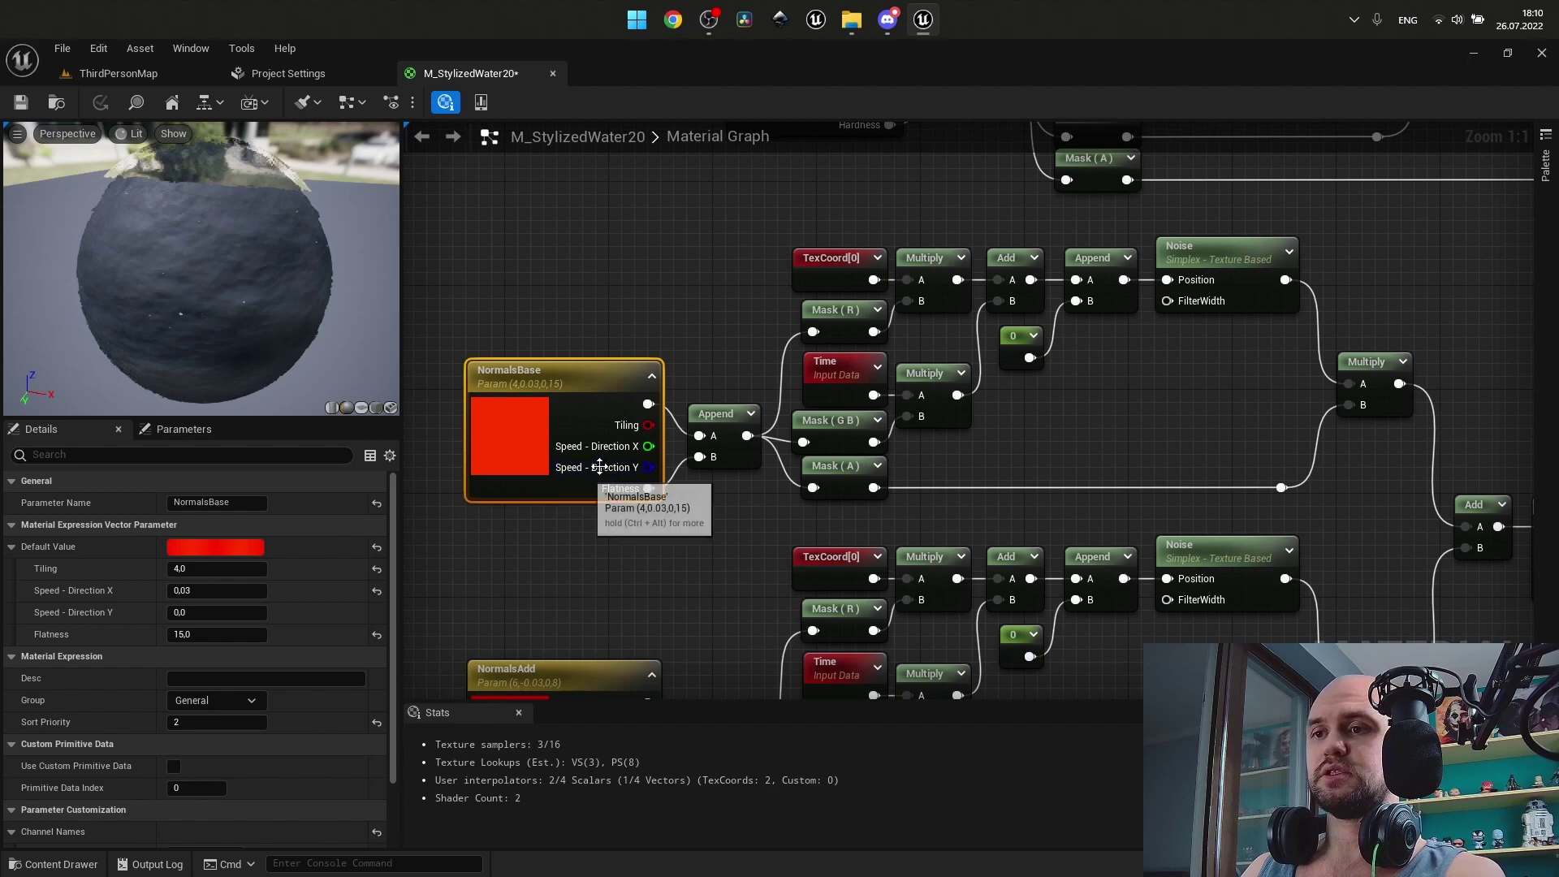
pyautogui.moveTo(1006, 405); pyautogui.dragTo(893, 391, button='right')
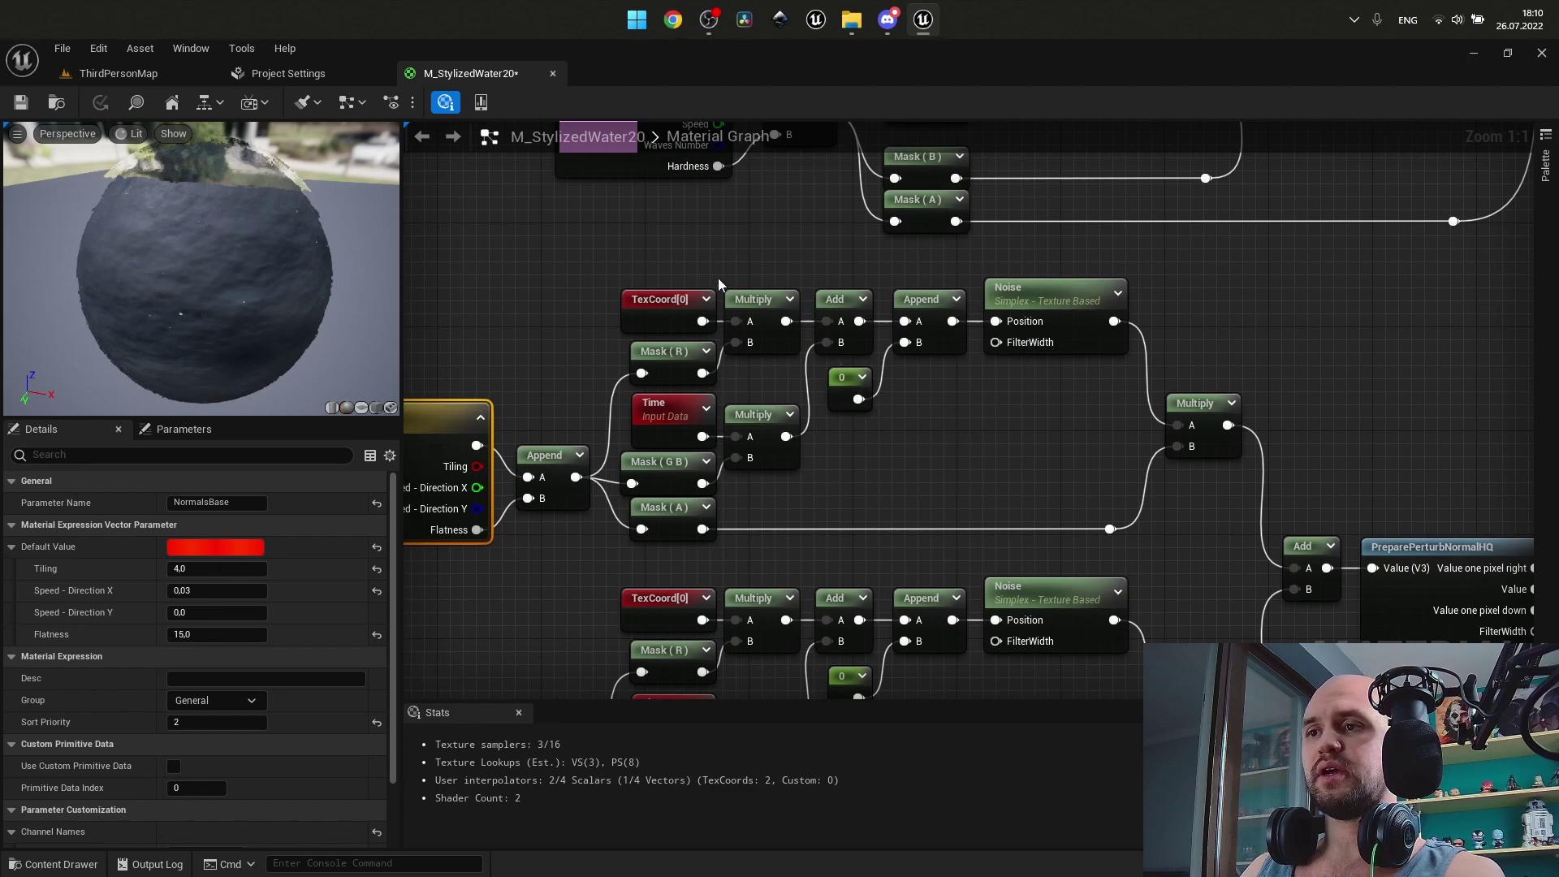
pyautogui.moveTo(604, 268); pyautogui.dragTo(935, 495)
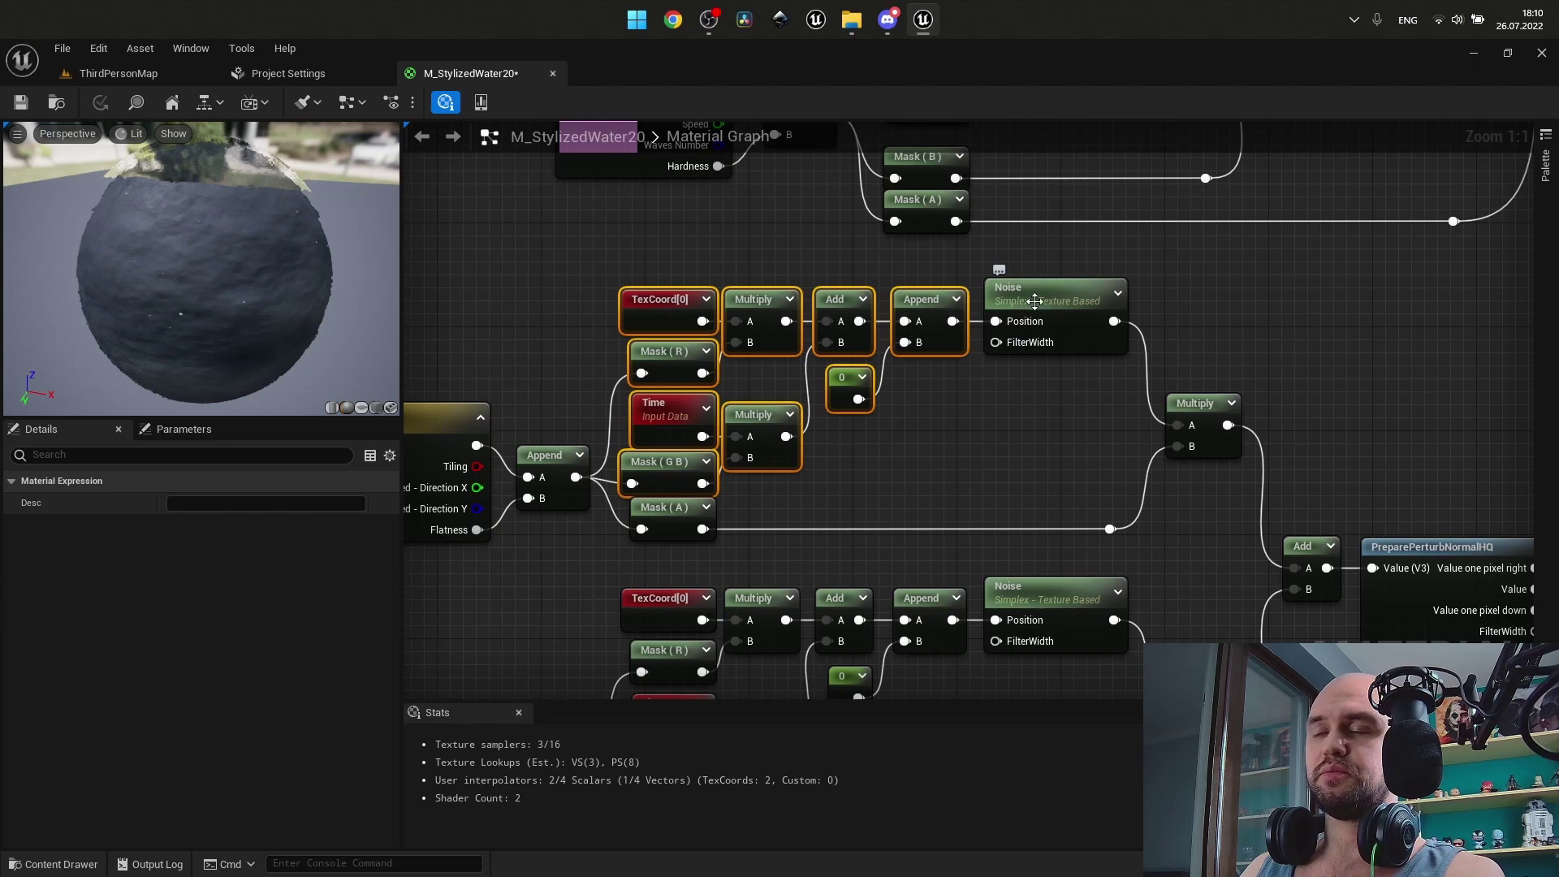
pyautogui.scroll(-3, 1066, 451)
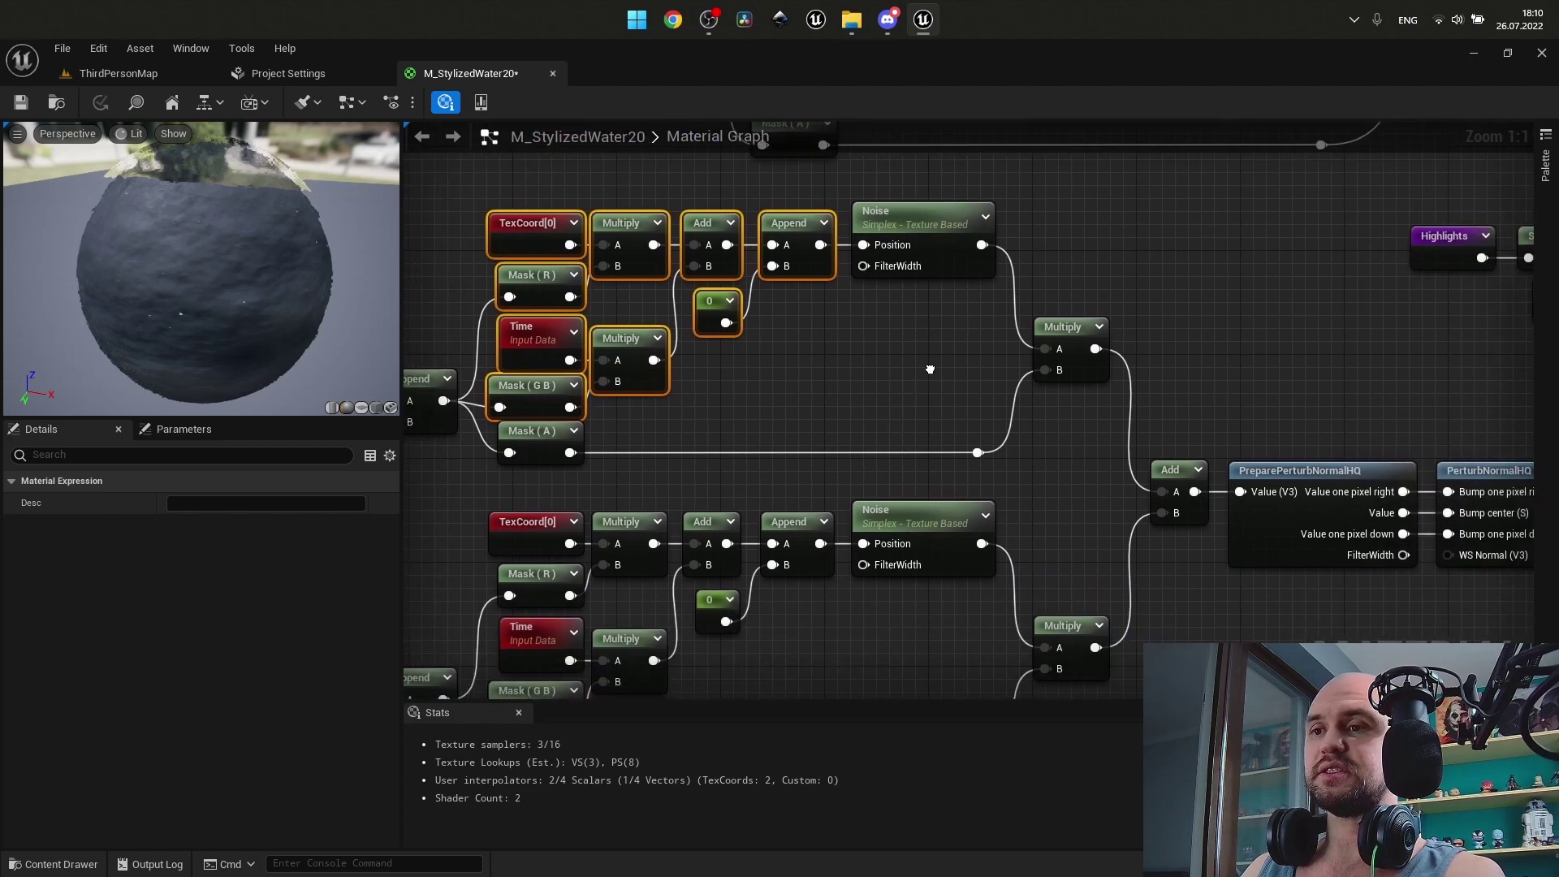
pyautogui.click(668, 431)
# Examine the PreparePerturbNormalHQ and PerturbNormalHQ nodes that output to Normals.
pyautogui.scroll(3, 901, 378)
pyautogui.moveTo(902, 378); pyautogui.dragTo(461, 499, button='right')
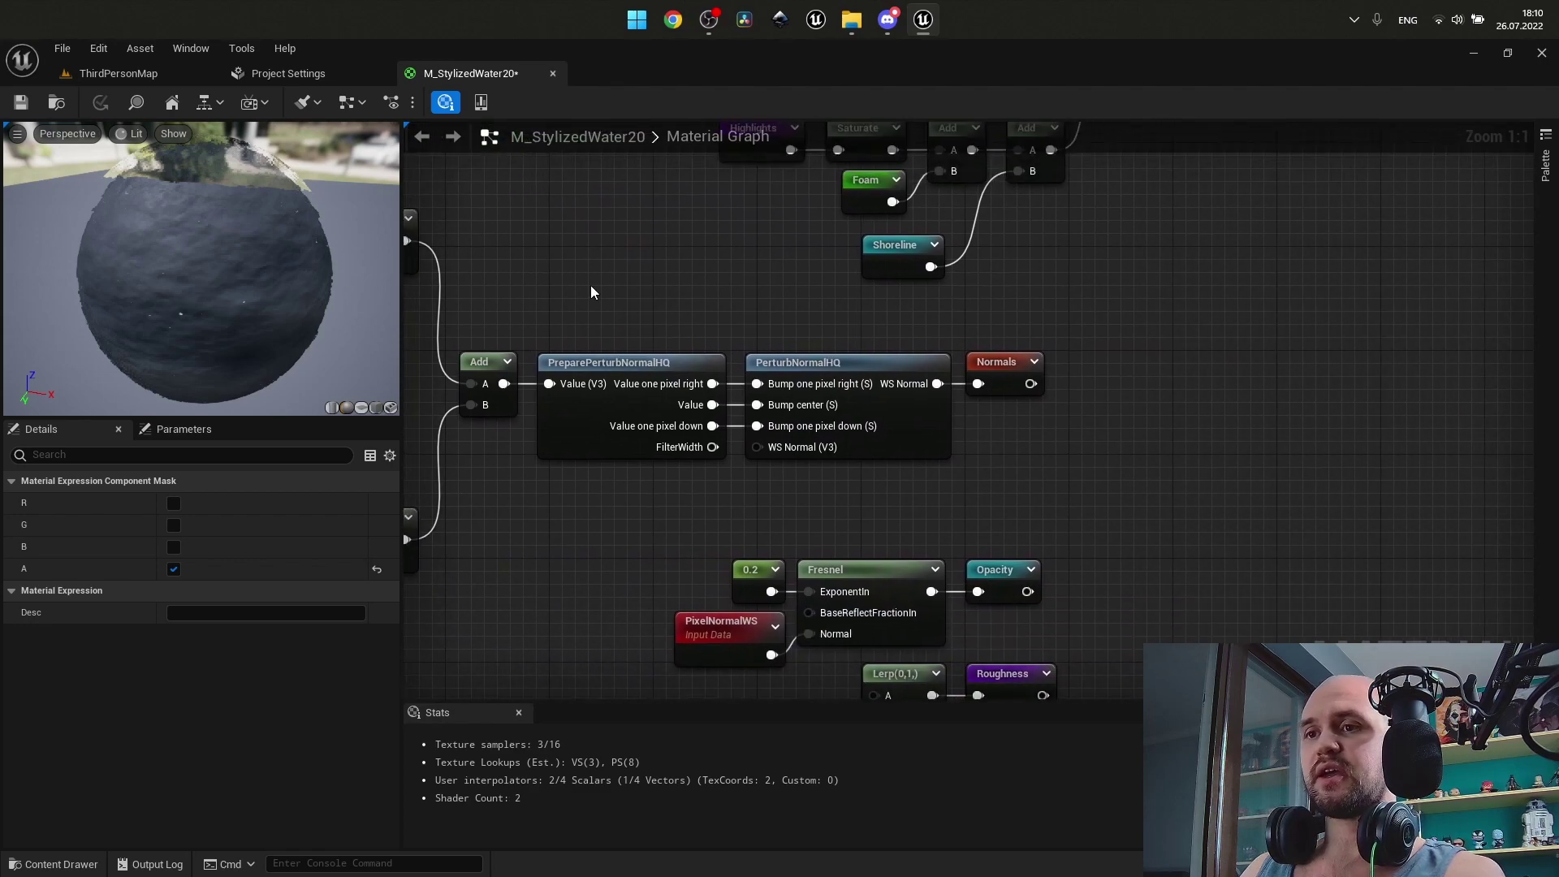
pyautogui.click(541, 288)
pyautogui.moveTo(582, 295); pyautogui.dragTo(764, 488)
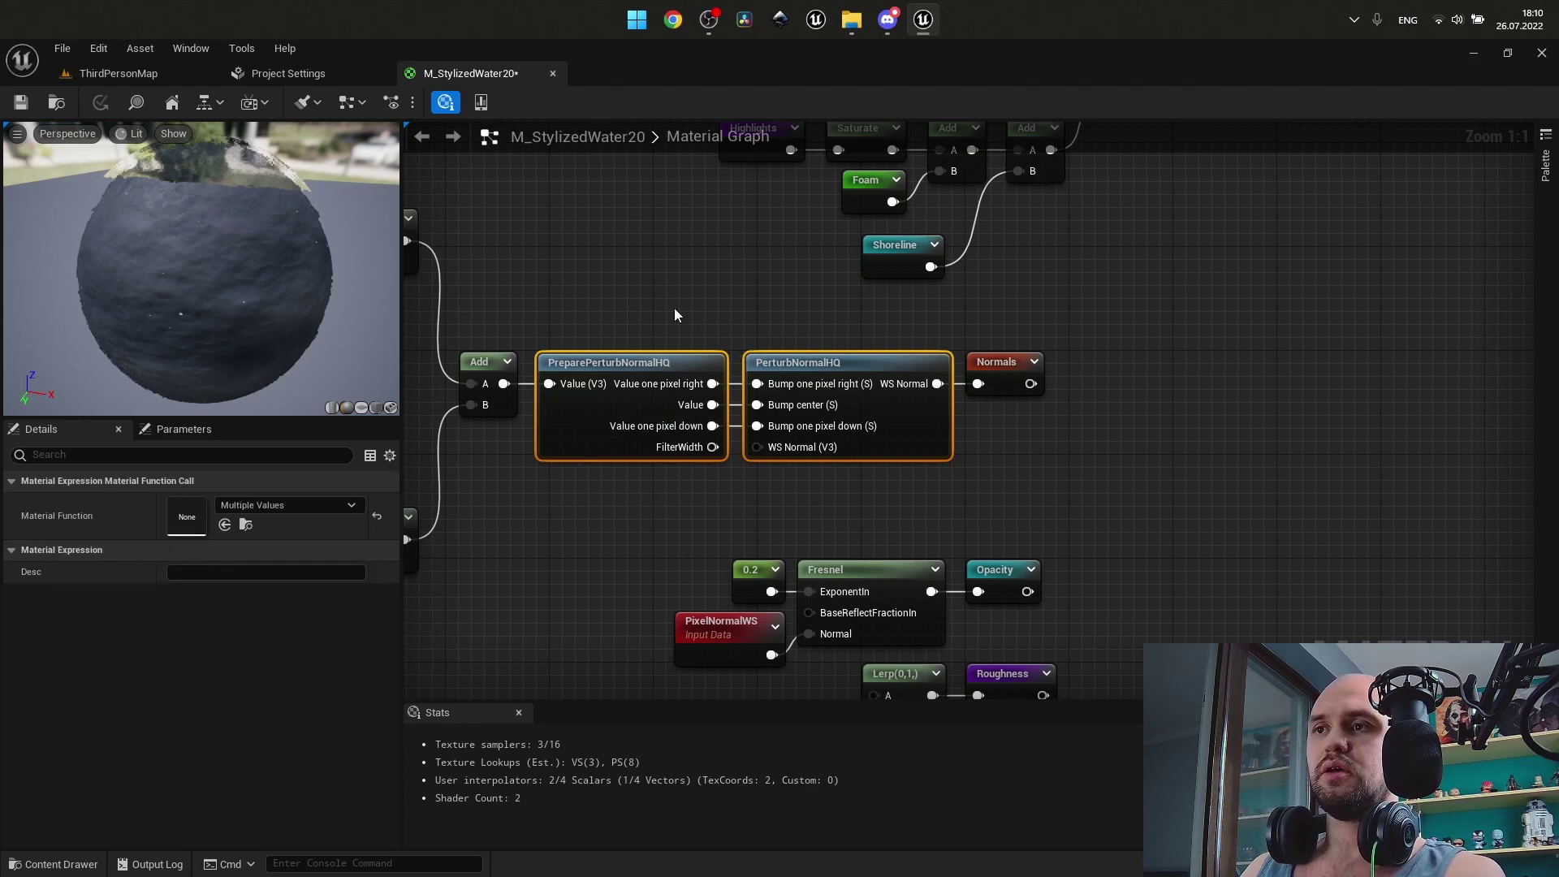
pyautogui.moveTo(735, 482); pyautogui.dragTo(883, 445, button='right')
pyautogui.click(791, 465)
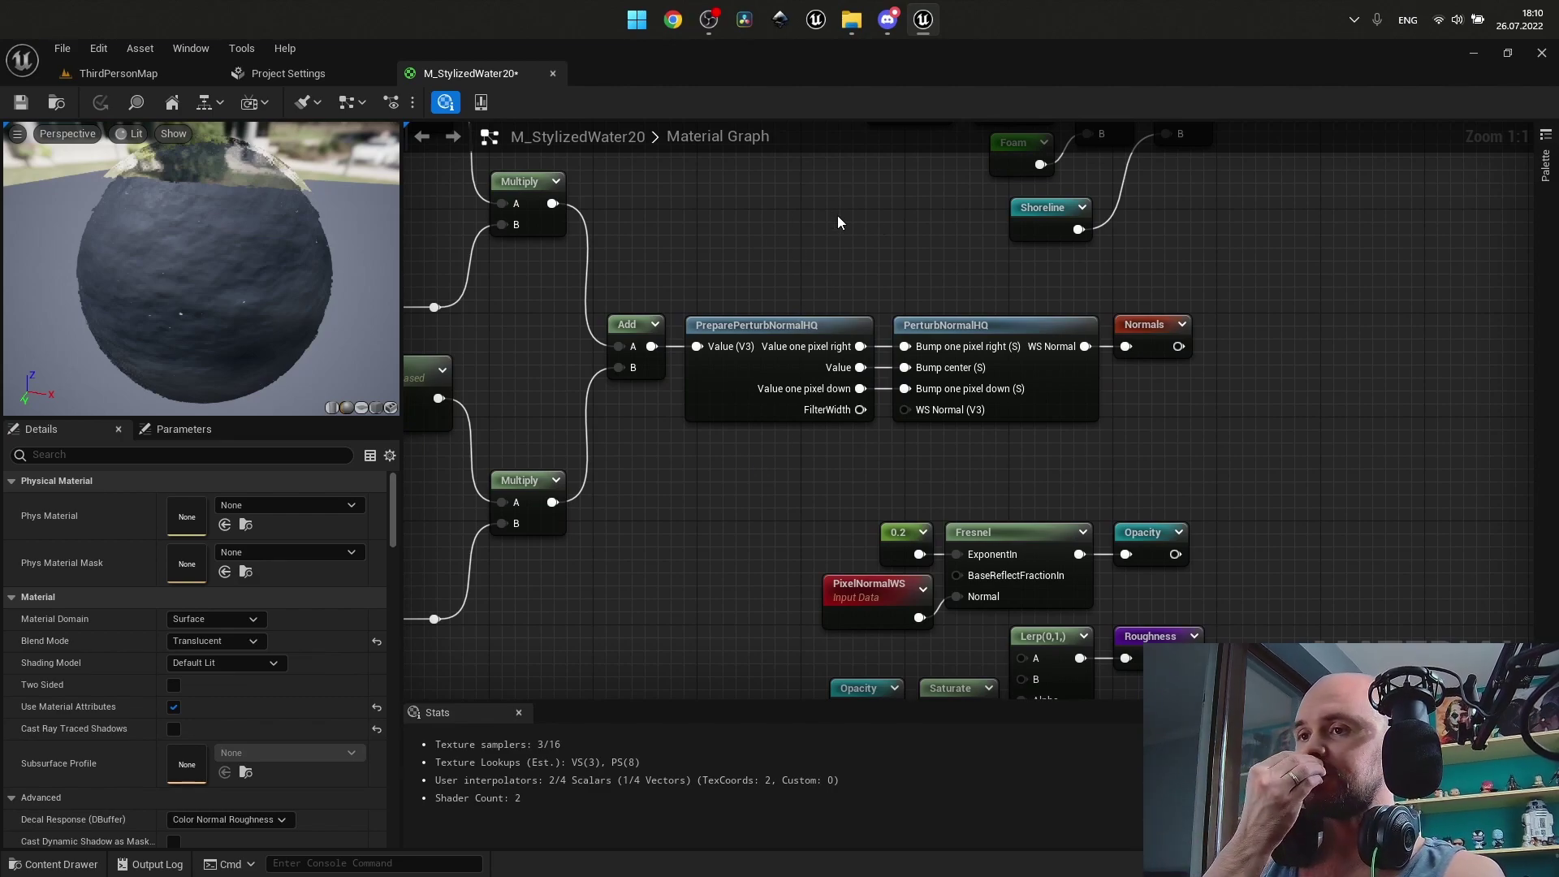
# Preview the PerturbNormalHQ node on the rotated preview sphere, and stop the preview.
pyautogui.moveTo(754, 227); pyautogui.dragTo(846, 276, button='right')
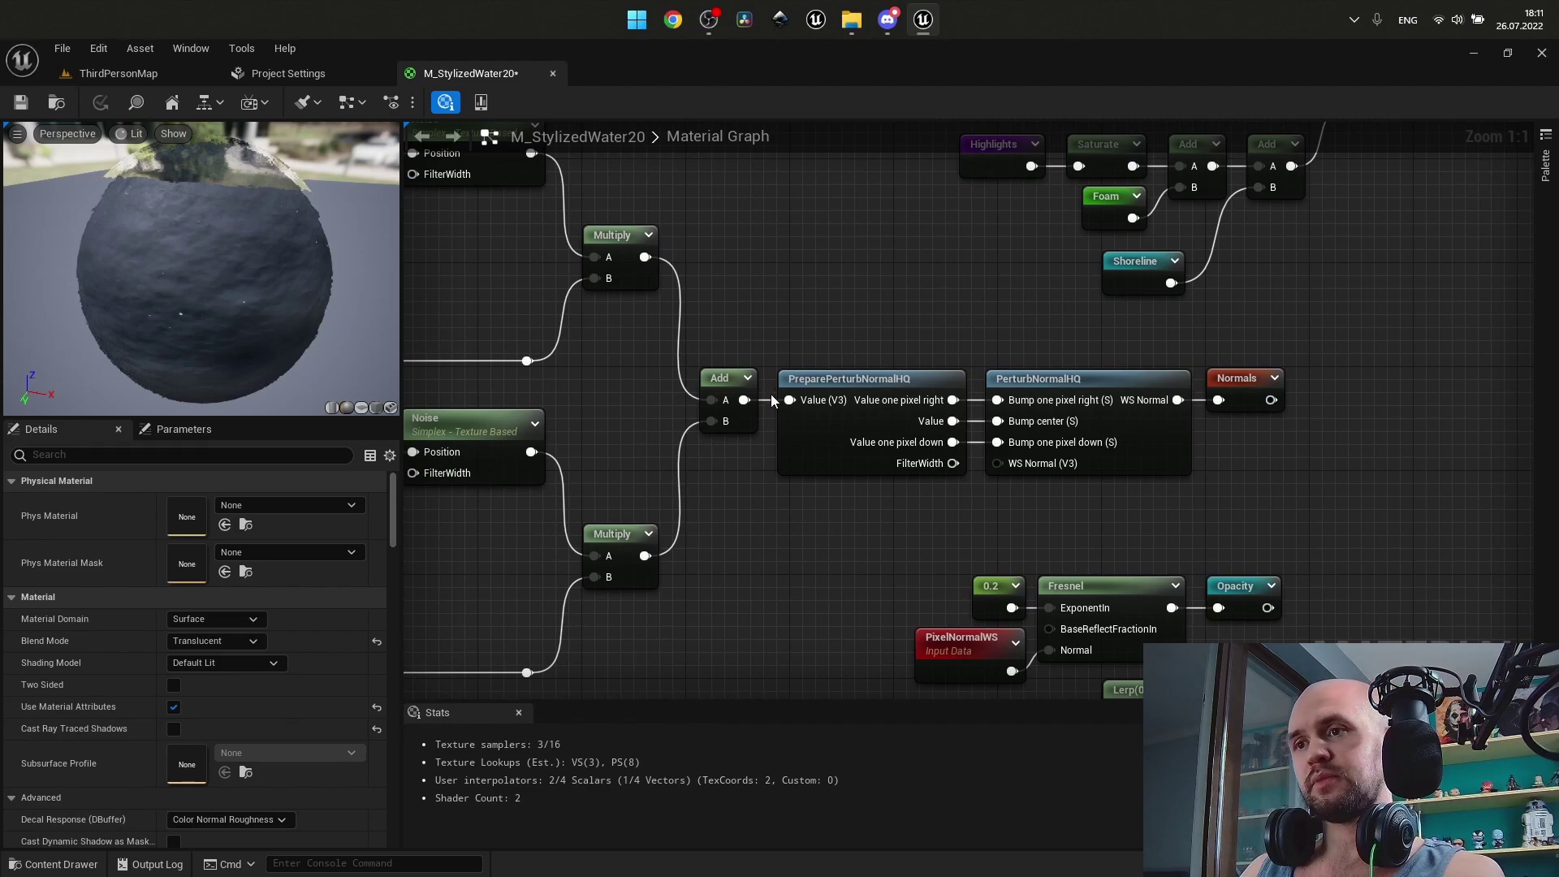
pyautogui.rightClick(1065, 397)
pyautogui.click(1110, 424)
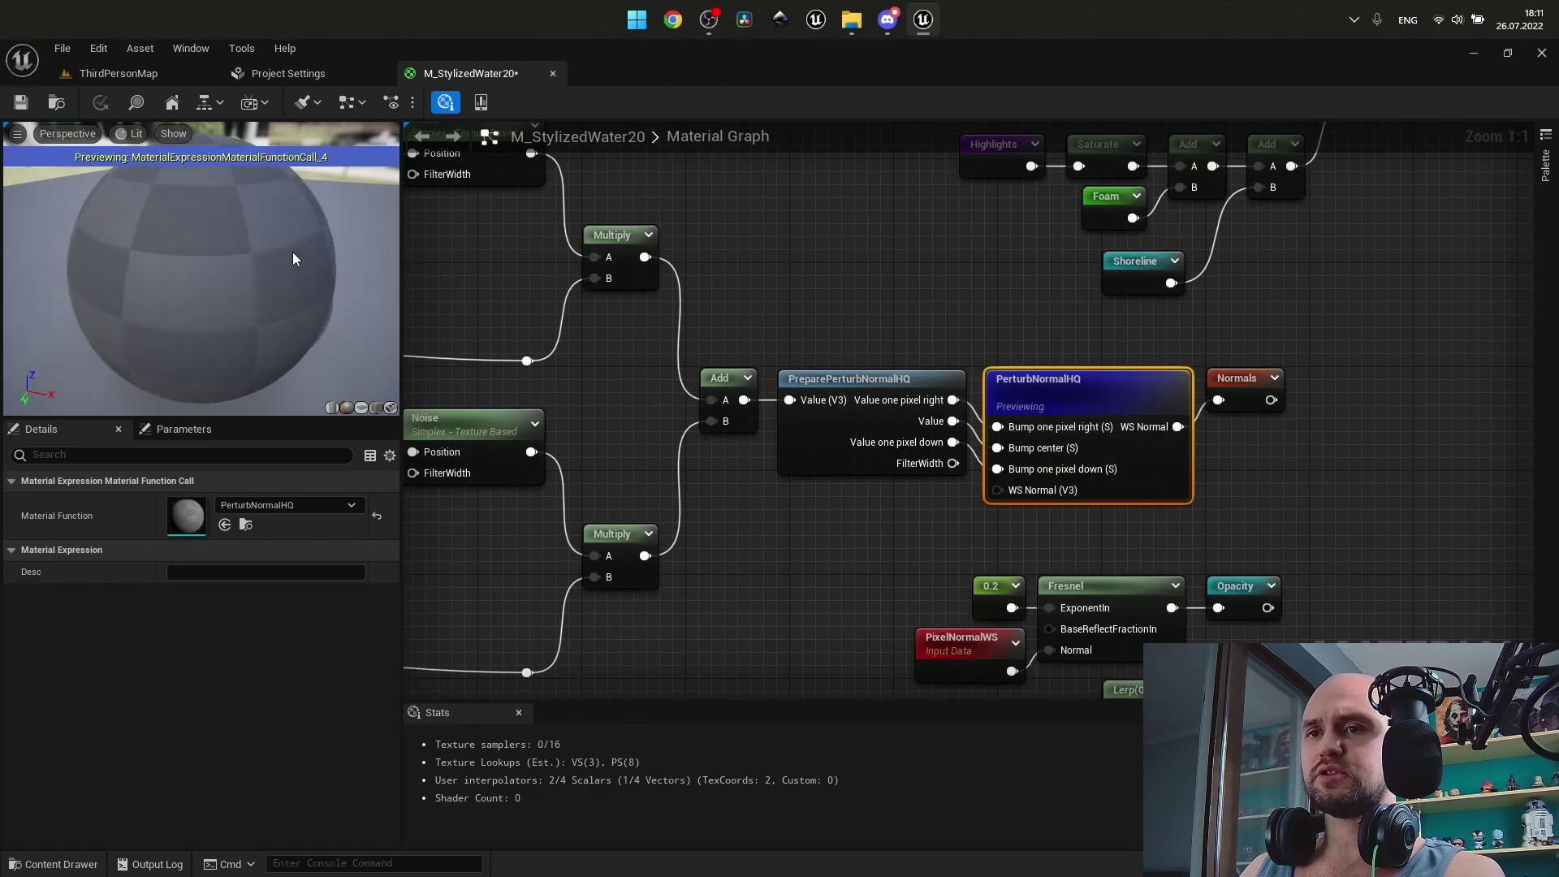
pyautogui.moveTo(272, 275); pyautogui.dragTo(234, 271)
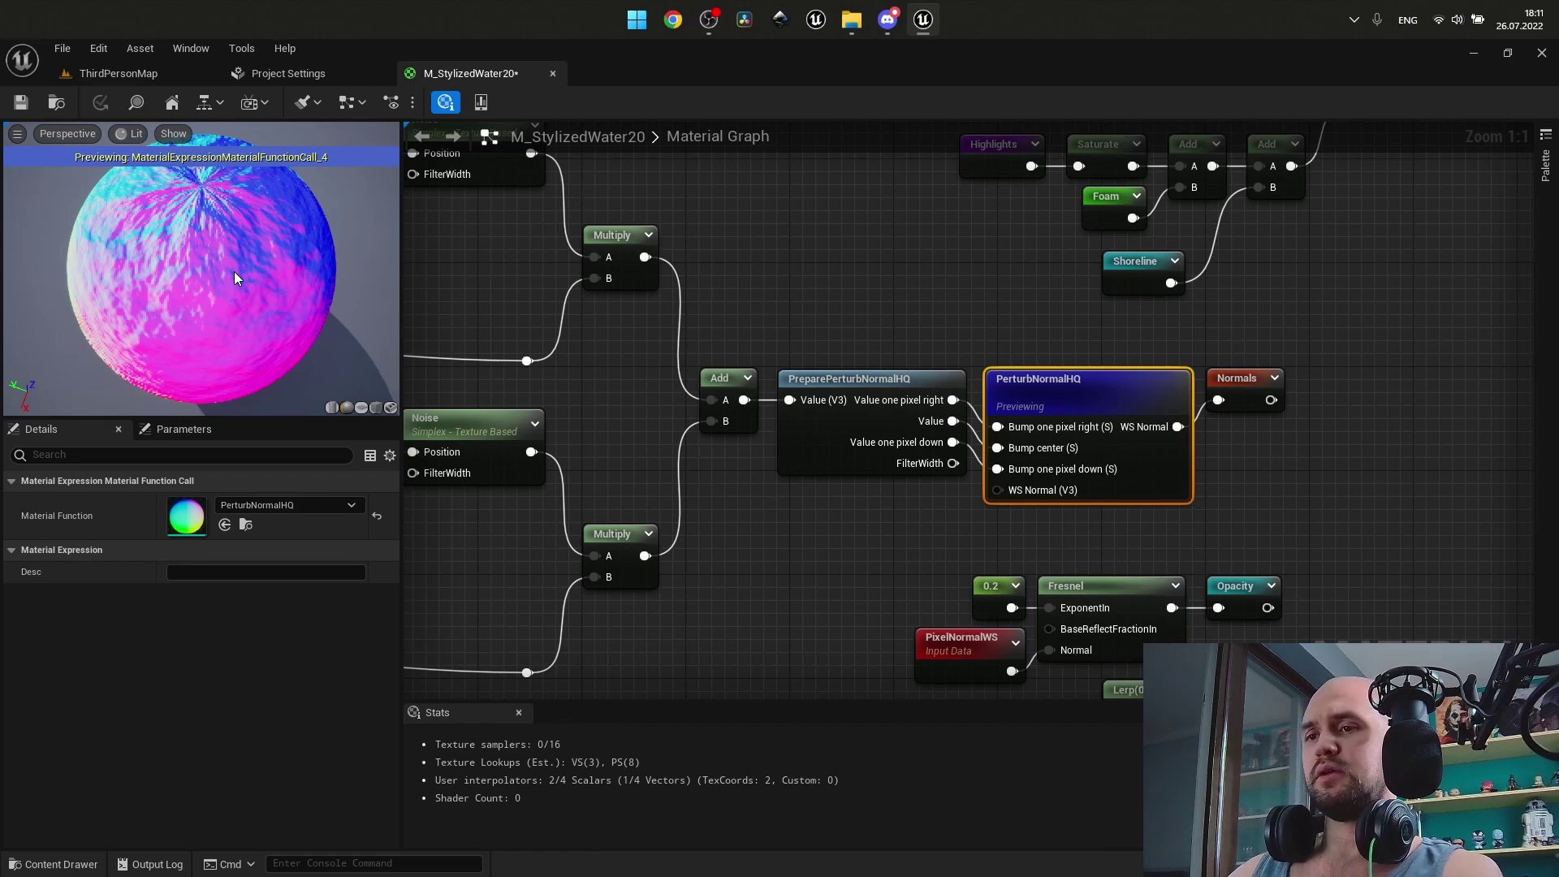
pyautogui.rightClick(1024, 389)
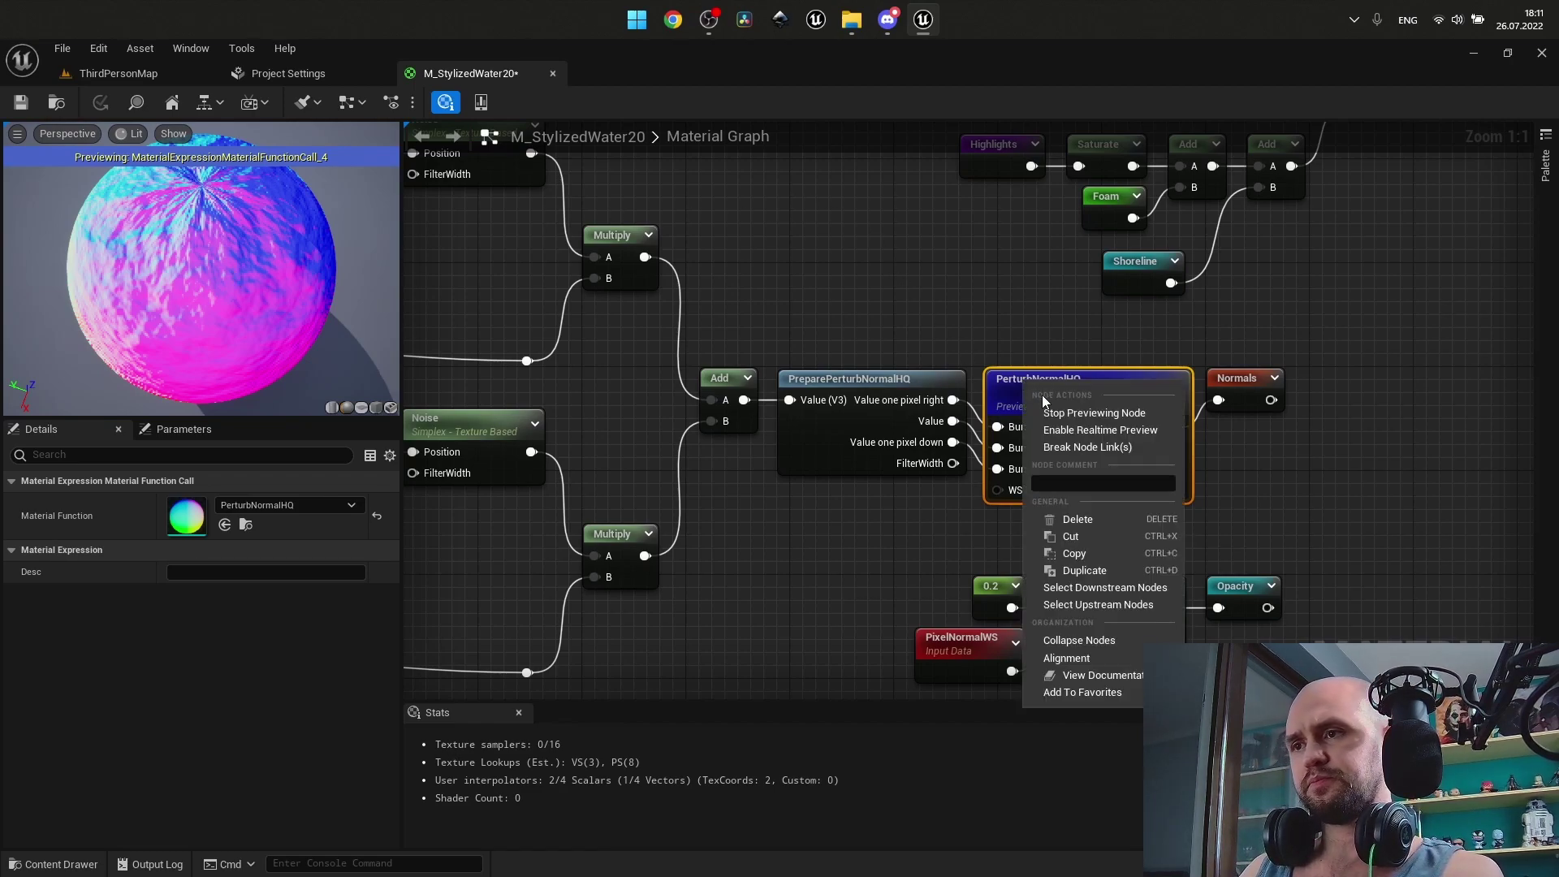
pyautogui.click(1048, 414)
pyautogui.click(979, 289)
# Examine the Add and Saturate nodes and the FoamTint parameter at the end of the Foam section.
pyautogui.scroll(-2, 963, 283)
pyautogui.moveTo(948, 281); pyautogui.dragTo(1300, 0, button='right')
pyautogui.moveTo(1300, 414); pyautogui.dragTo(1294, 120, button='right')
pyautogui.scroll(2, 945, 245)
pyautogui.moveTo(945, 245); pyautogui.dragTo(359, 273, button='right')
pyautogui.moveTo(770, 294); pyautogui.dragTo(880, 292, button='right')
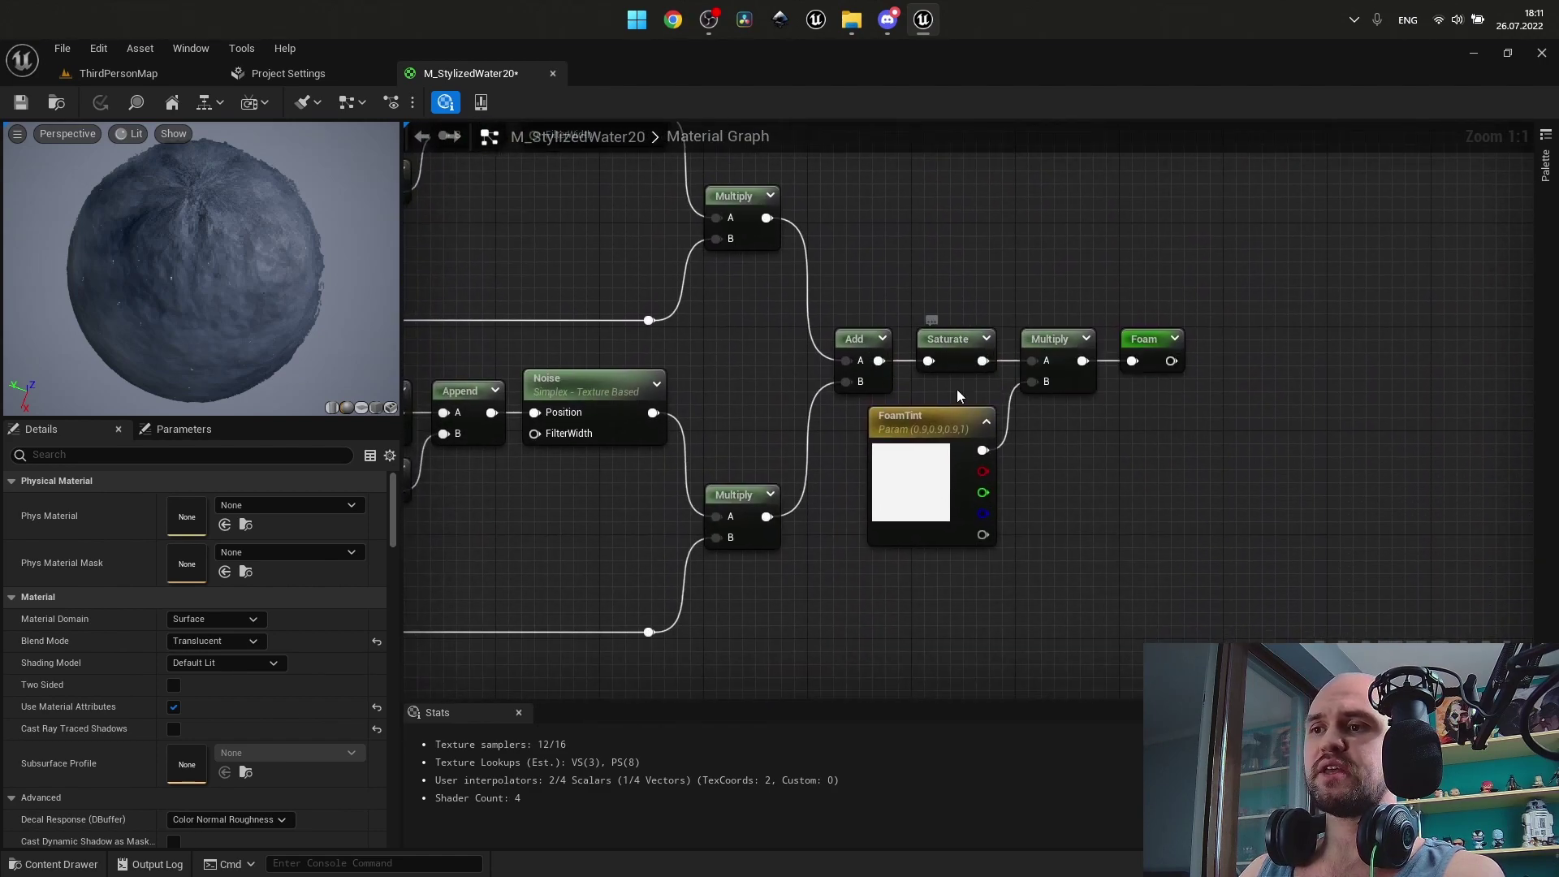
pyautogui.moveTo(840, 286); pyautogui.dragTo(955, 382)
pyautogui.click(996, 252)
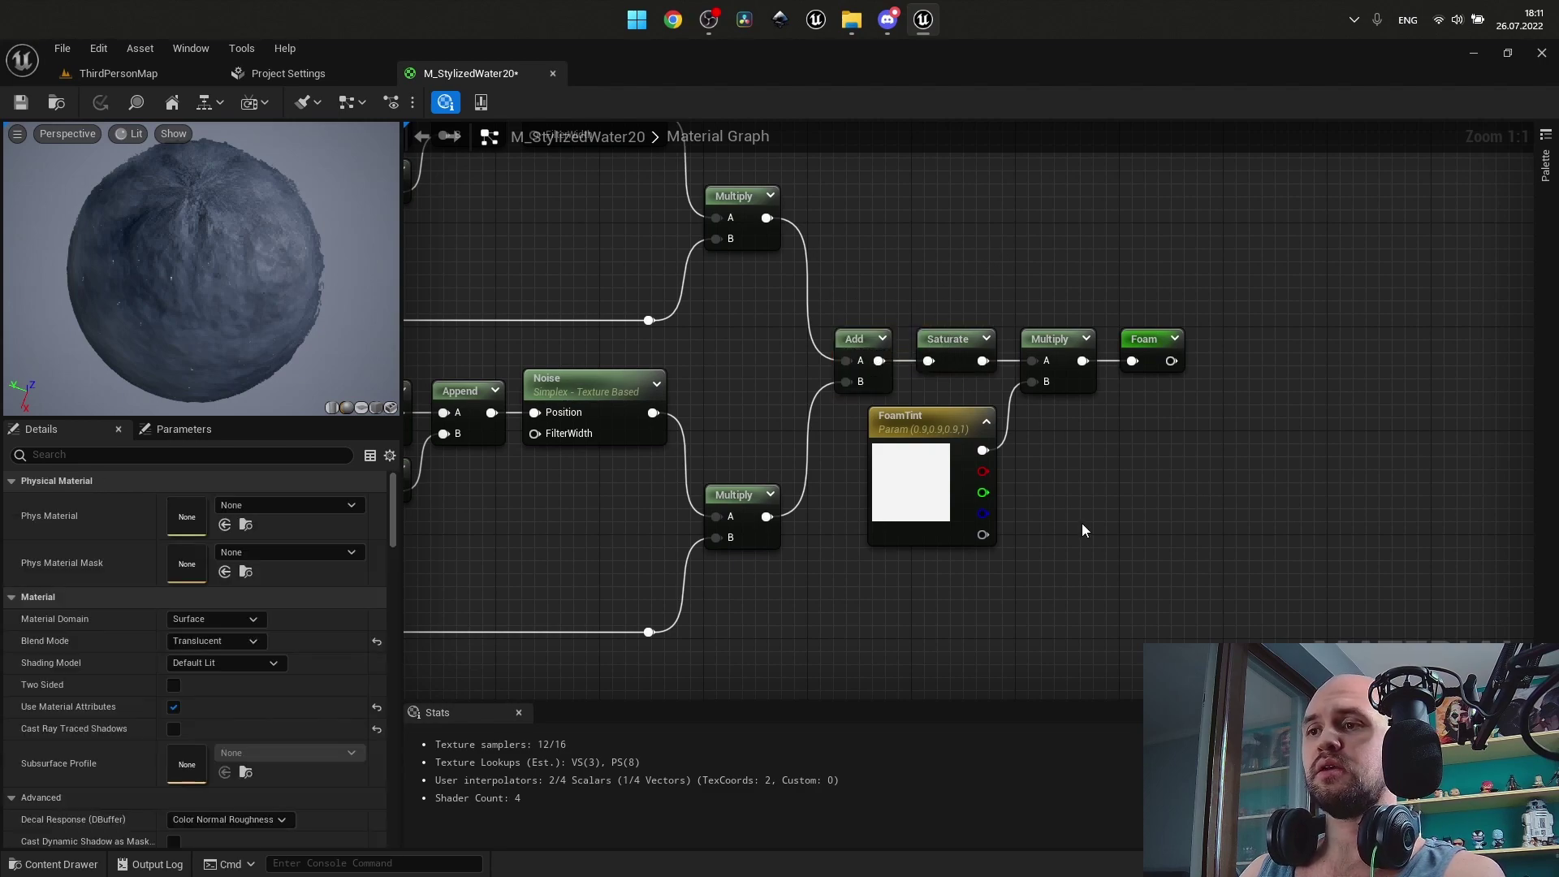
pyautogui.click(967, 479)
pyautogui.click(1067, 487)
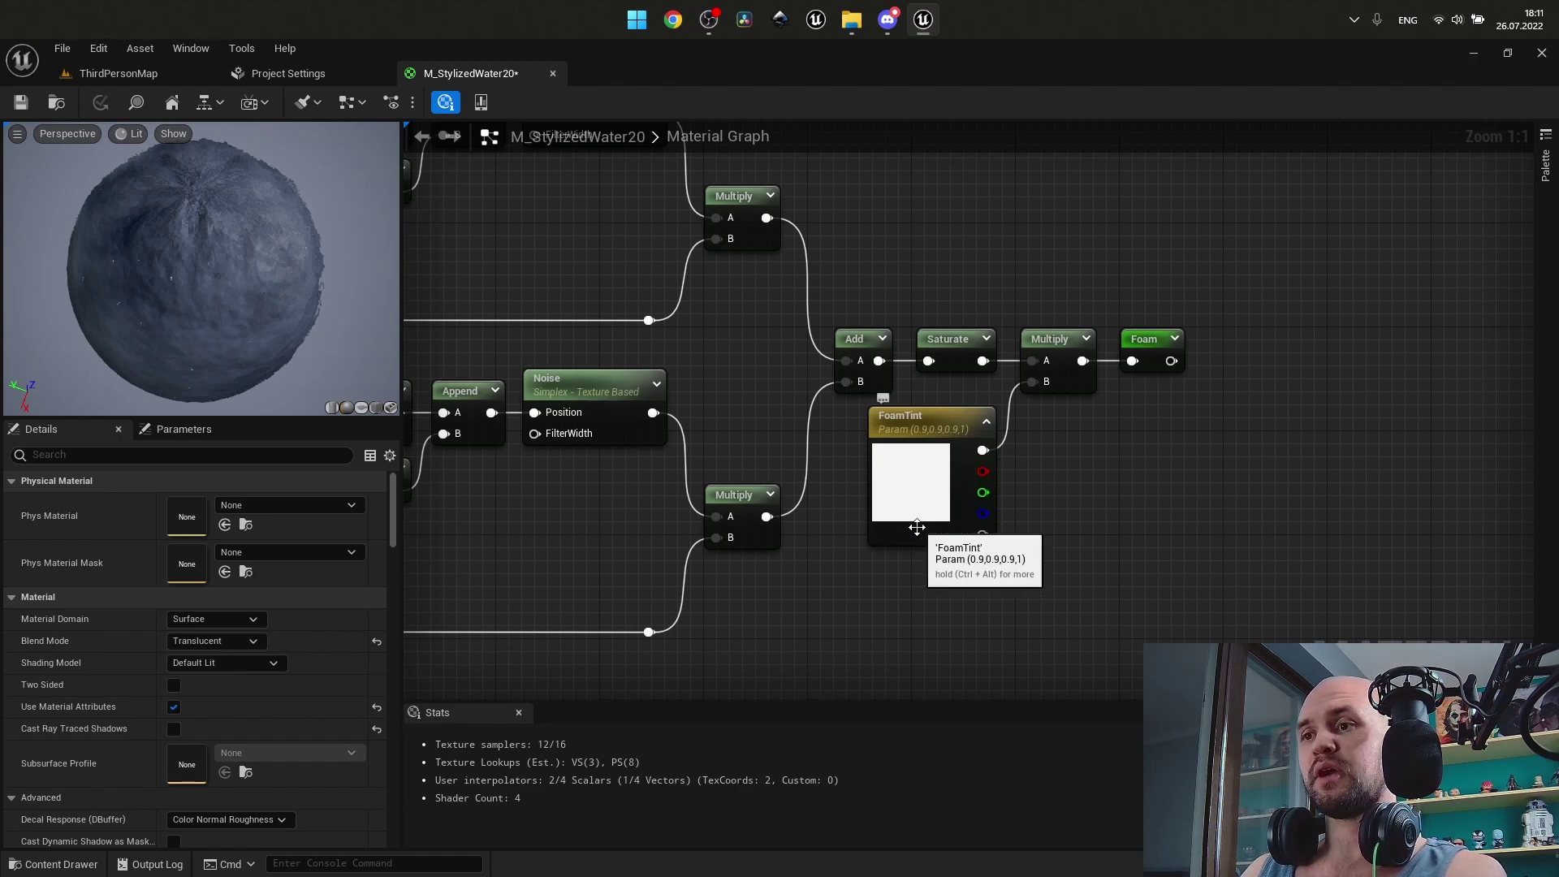
# Return to the Highlights section and select its two Noise nodes to review Turbulence, Levels and the output range.
pyautogui.scroll(-1, 826, 561)
pyautogui.moveTo(826, 562); pyautogui.dragTo(491, 706, button='right')
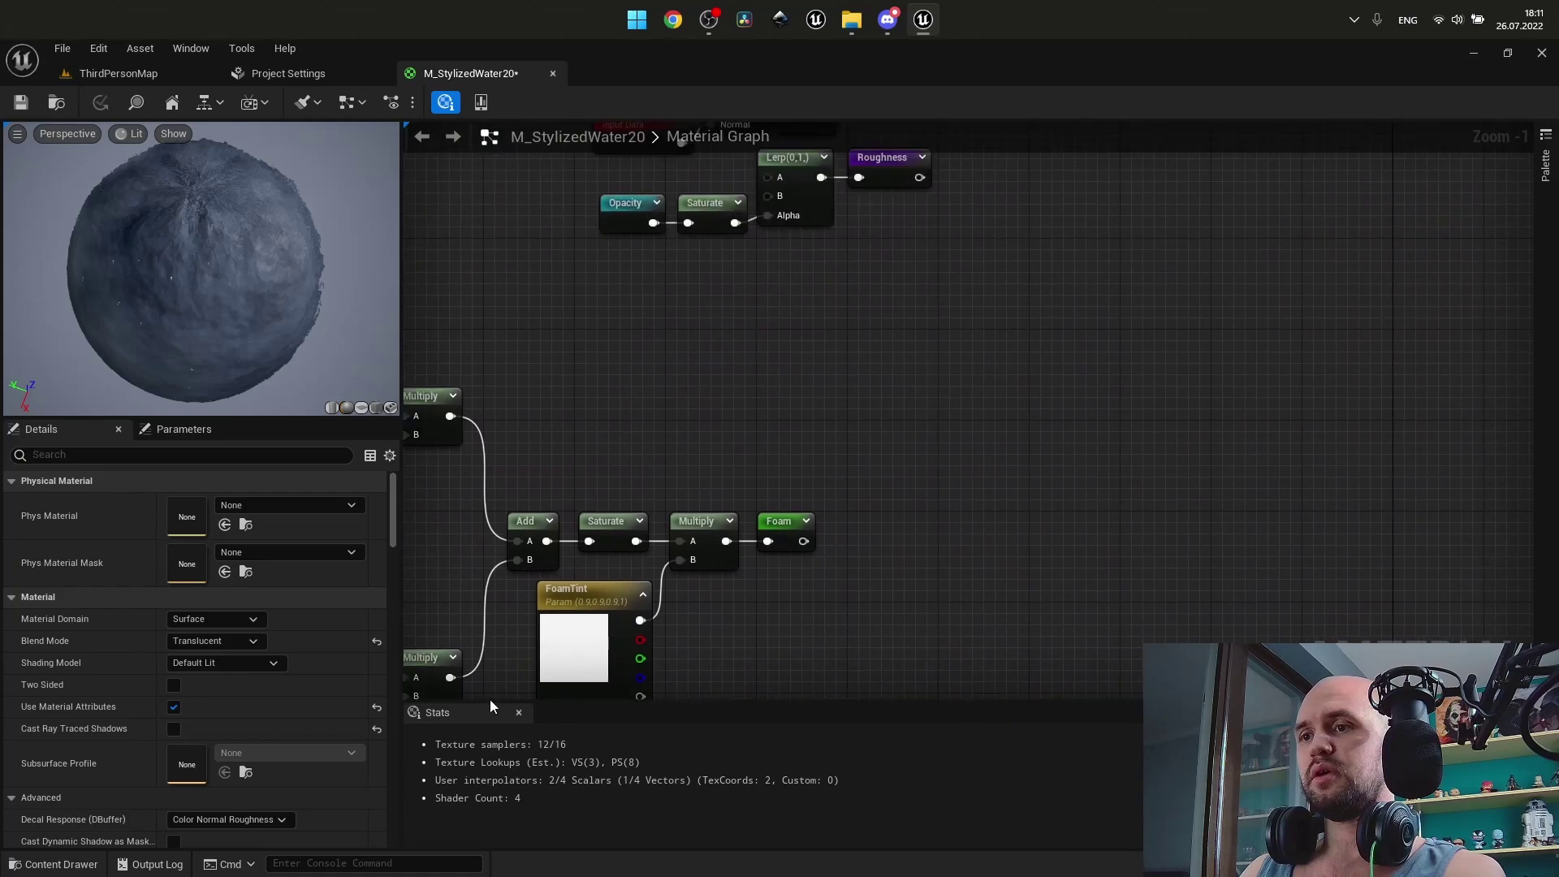
pyautogui.scroll(1, 767, 523)
pyautogui.moveTo(865, 603); pyautogui.dragTo(815, 868, button='right')
pyautogui.moveTo(812, 203); pyautogui.dragTo(999, 170, button='right')
pyautogui.moveTo(536, 695); pyautogui.dragTo(738, 130, button='right')
pyautogui.moveTo(857, 498); pyautogui.dragTo(1329, 121, button='right')
pyautogui.scroll(-2, 968, 429)
pyautogui.scroll(1, 1057, 310)
pyautogui.moveTo(1114, 343); pyautogui.dragTo(815, 400, button='right')
pyautogui.scroll(1, 935, 414)
pyautogui.moveTo(896, 599); pyautogui.dragTo(860, 216)
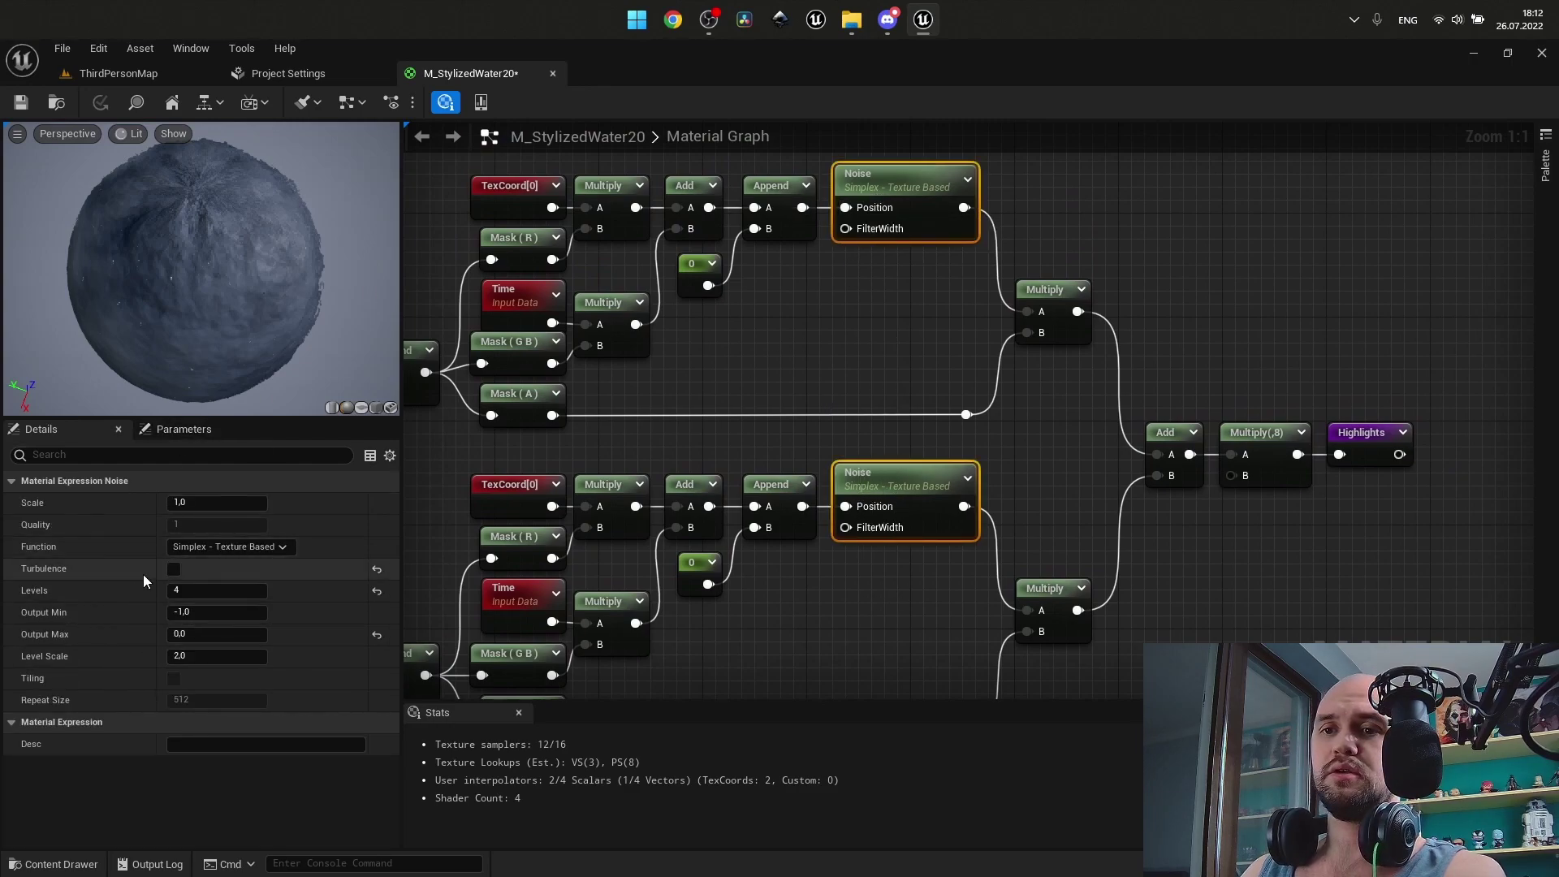
pyautogui.click(973, 426)
# Examine the Multiply node before the Highlights output and rotate the preview sphere to view the highlights.
pyautogui.moveTo(973, 427); pyautogui.dragTo(780, 440, button='right')
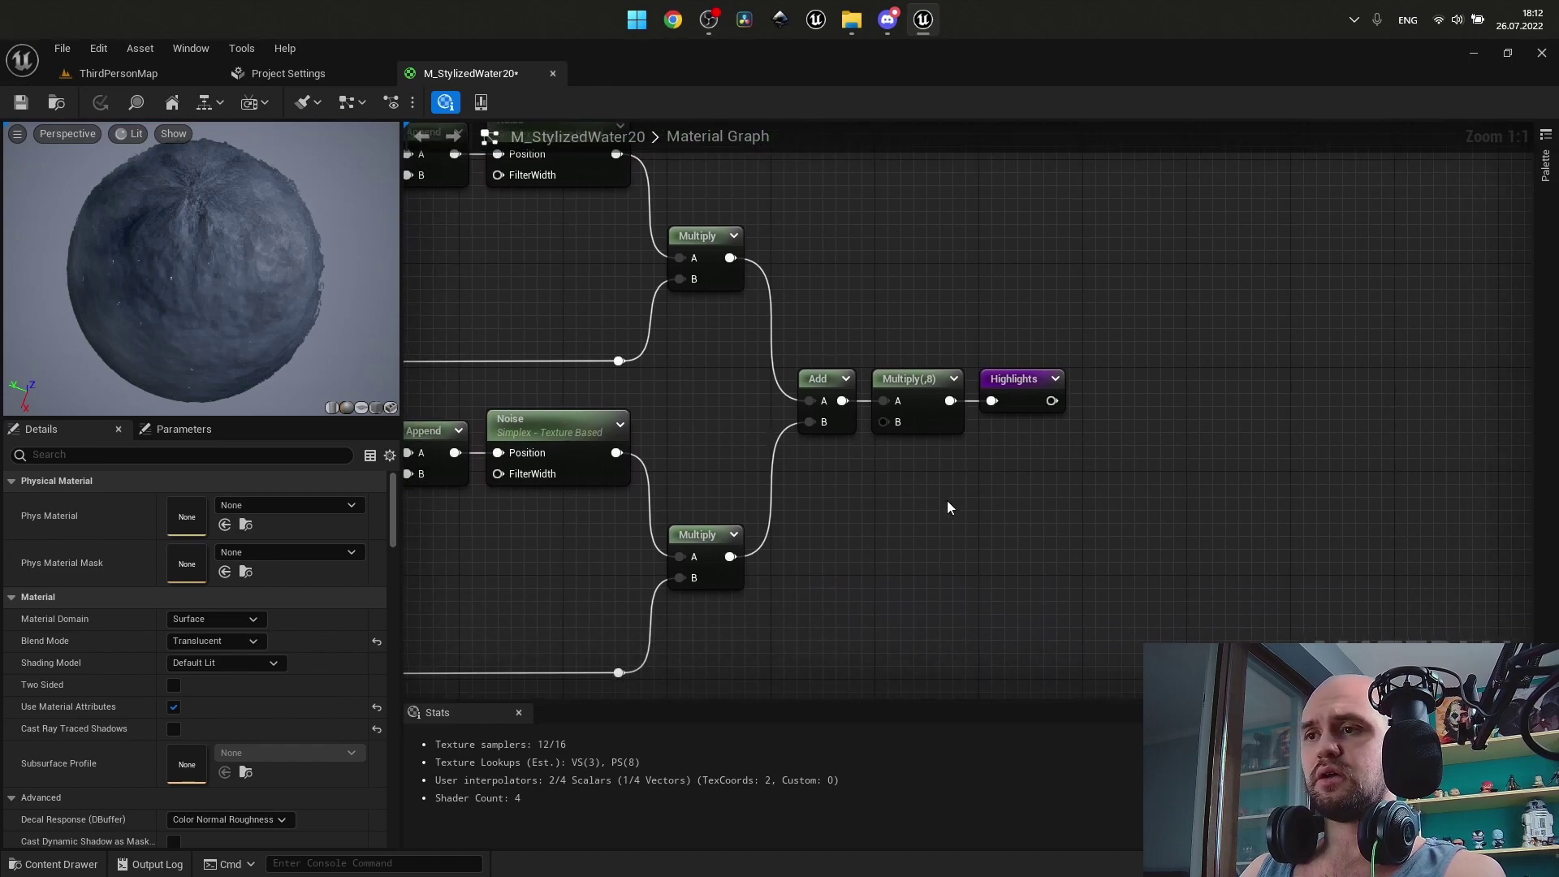
pyautogui.click(926, 426)
pyautogui.click(887, 519)
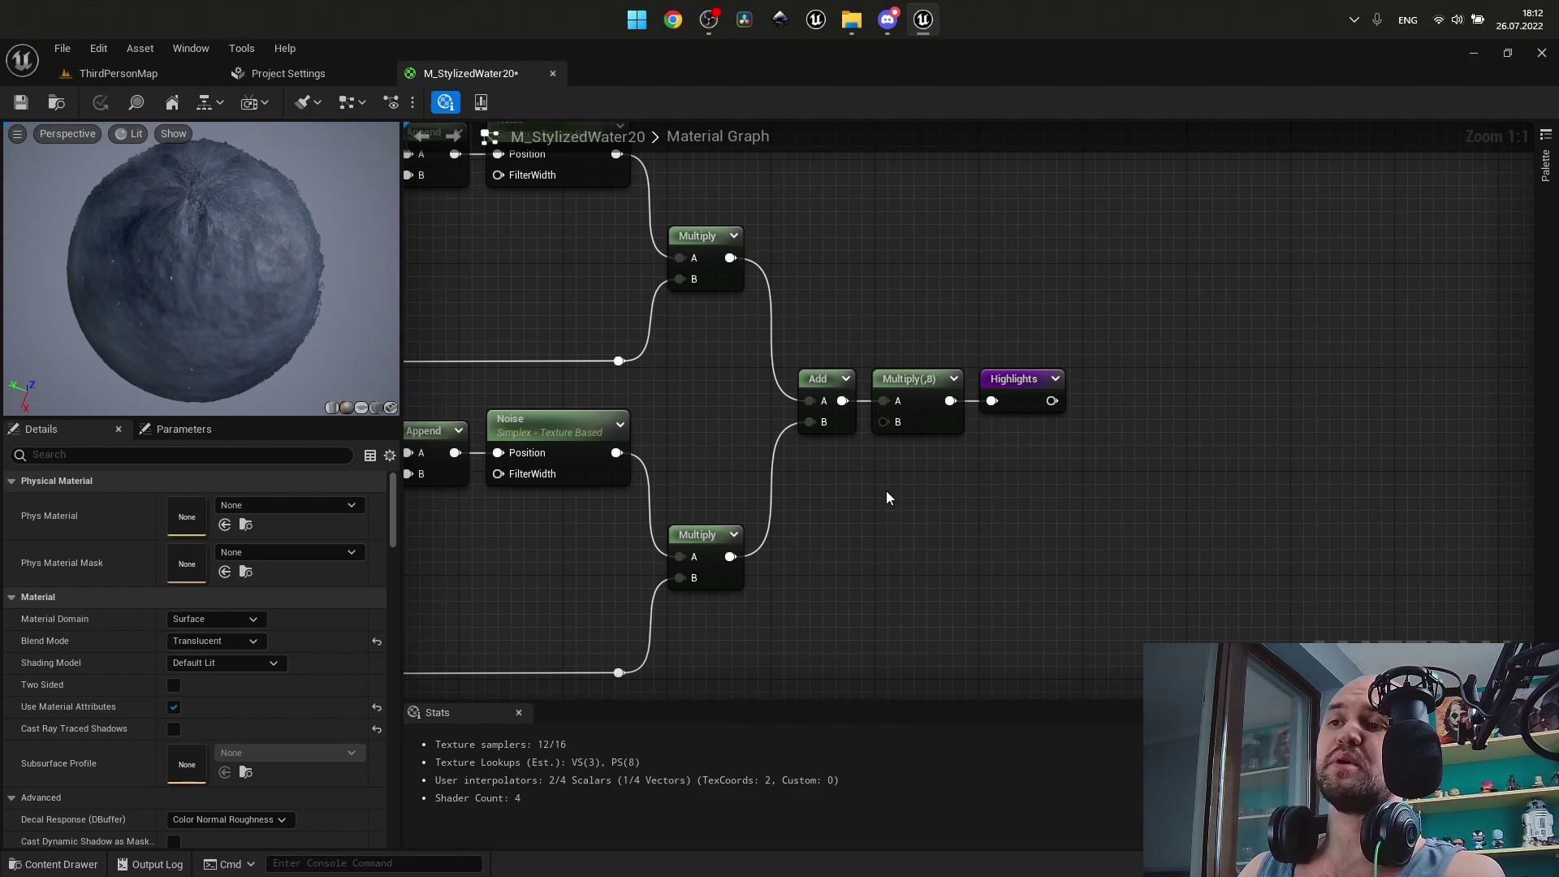
pyautogui.moveTo(219, 257); pyautogui.dragTo(243, 190)
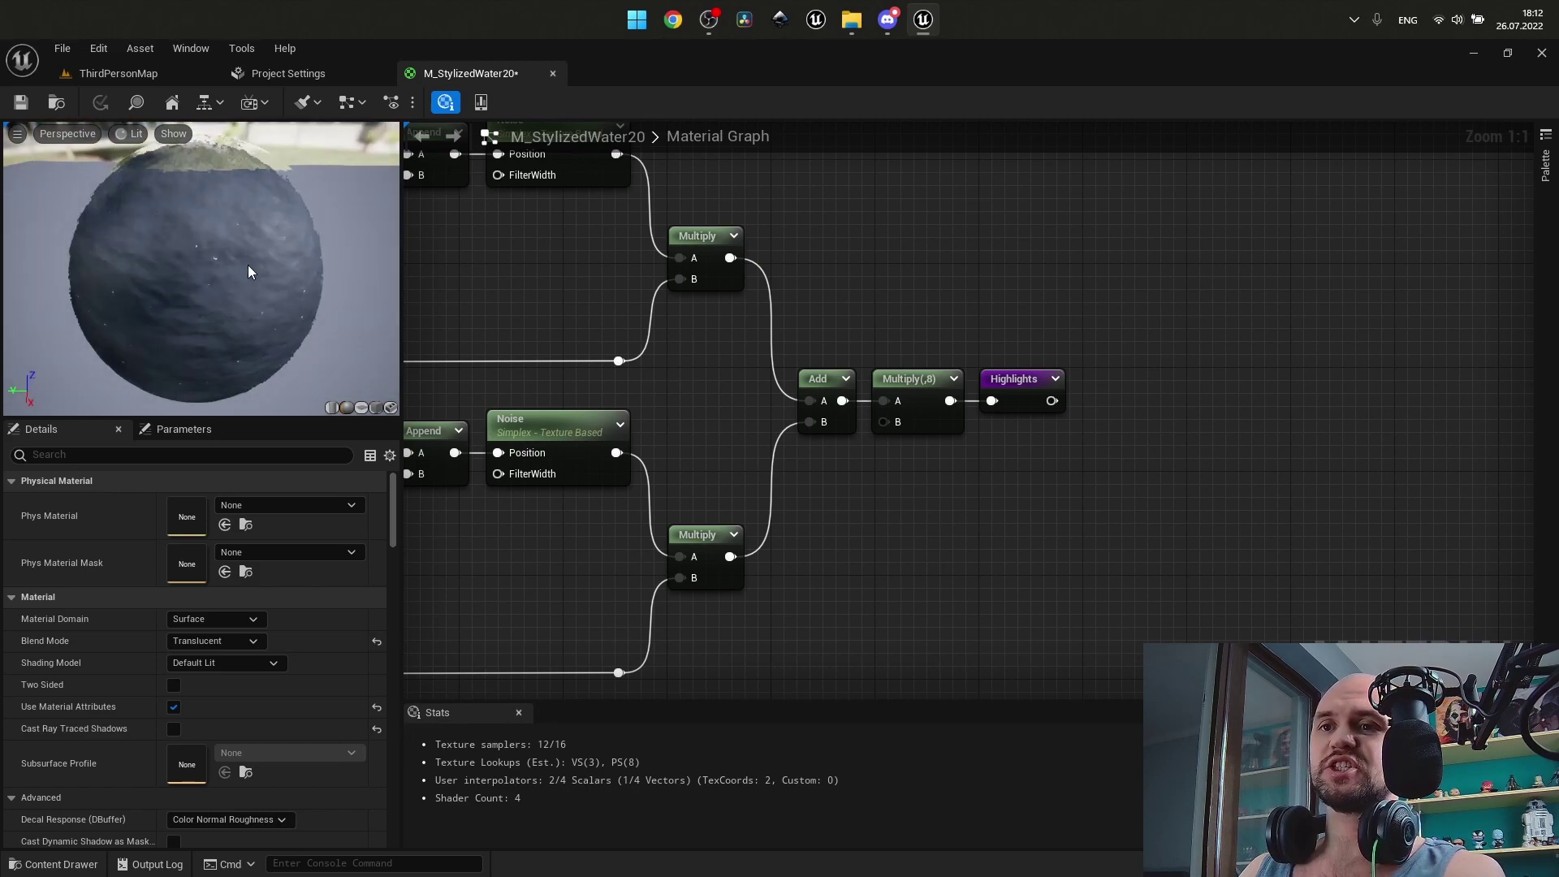
# Inspect the MainColor parameter's default value in the Color section.
pyautogui.scroll(-3, 862, 286)
pyautogui.moveTo(887, 475); pyautogui.dragTo(940, 242, button='right')
pyautogui.moveTo(1037, 230); pyautogui.dragTo(743, 637, button='right')
pyautogui.moveTo(762, 312); pyautogui.dragTo(867, 452, button='right')
pyautogui.scroll(3, 773, 558)
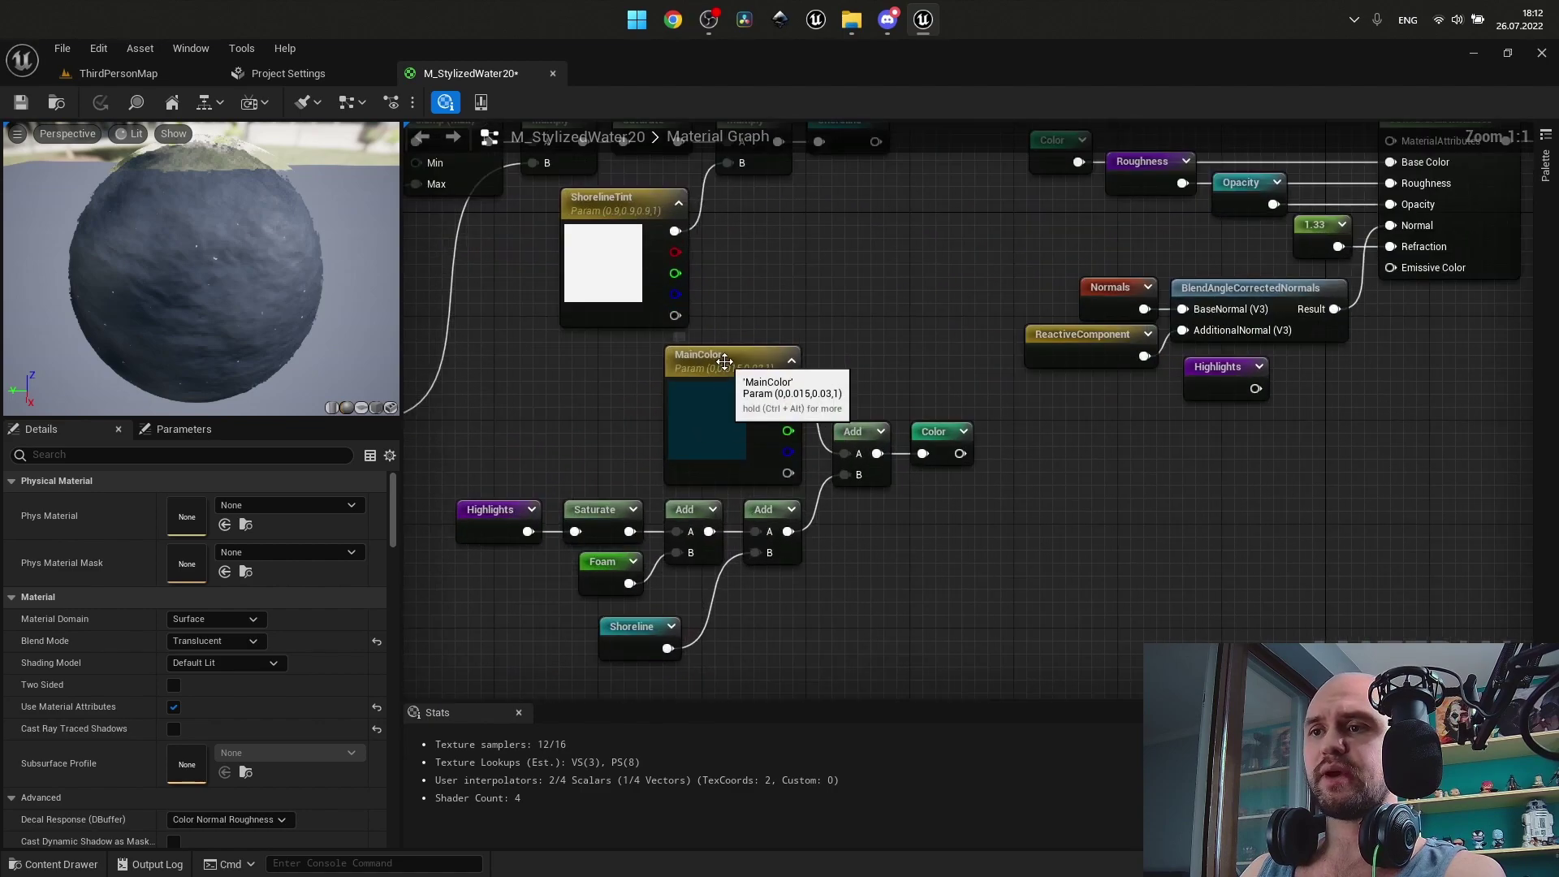
pyautogui.click(731, 442)
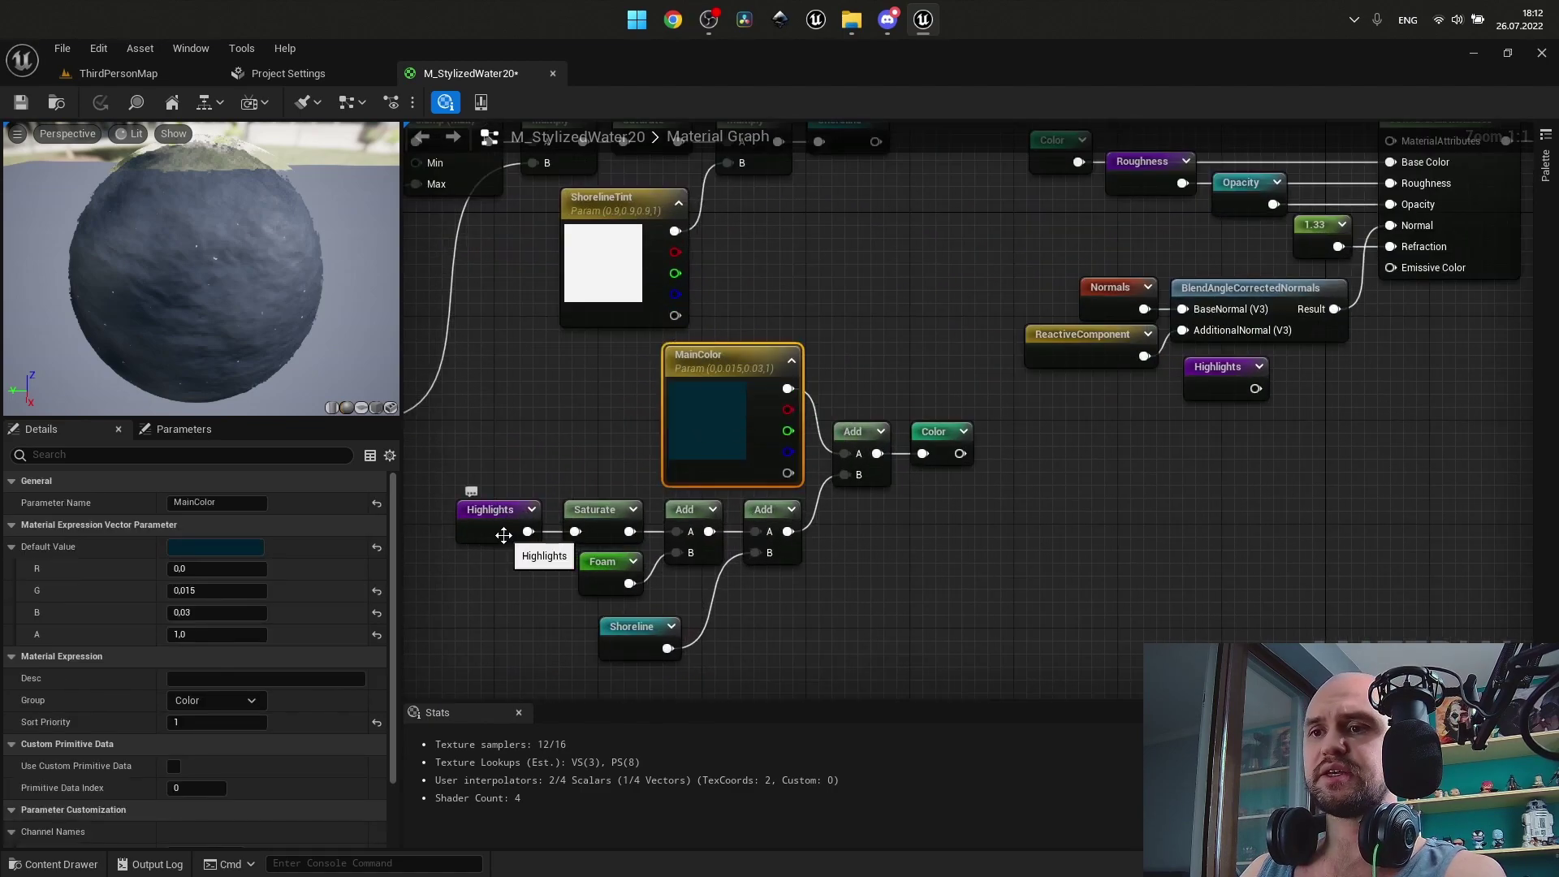
# Select the Highlights, Saturate, Foam, Shoreline and Add nodes that are combined with MainColor.
pyautogui.moveTo(591, 458); pyautogui.dragTo(673, 524)
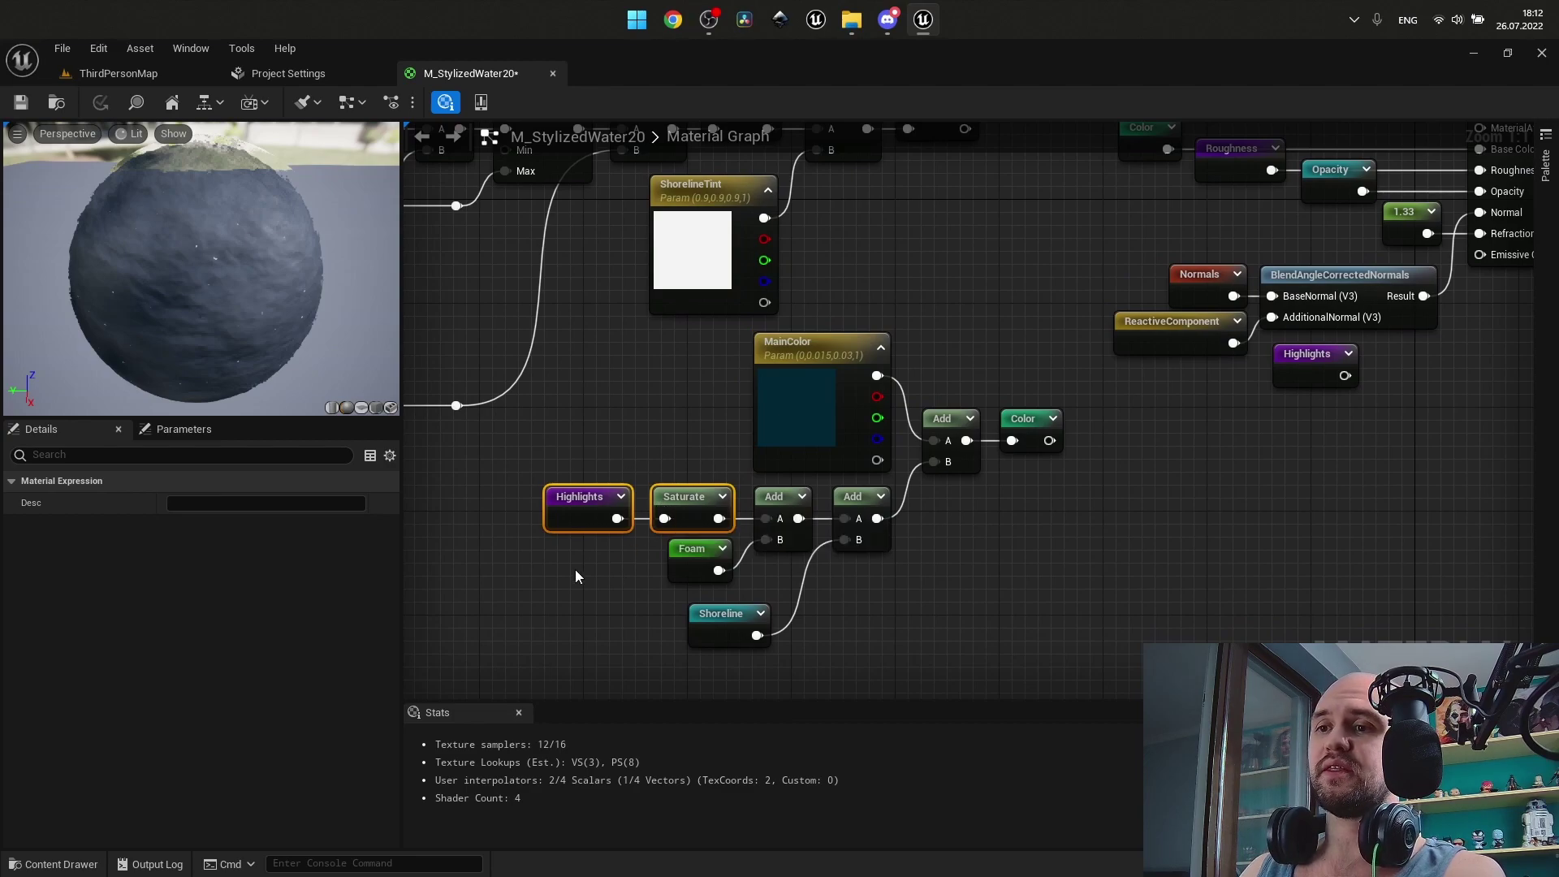
pyautogui.click(755, 579)
pyautogui.moveTo(884, 647); pyautogui.dragTo(621, 507)
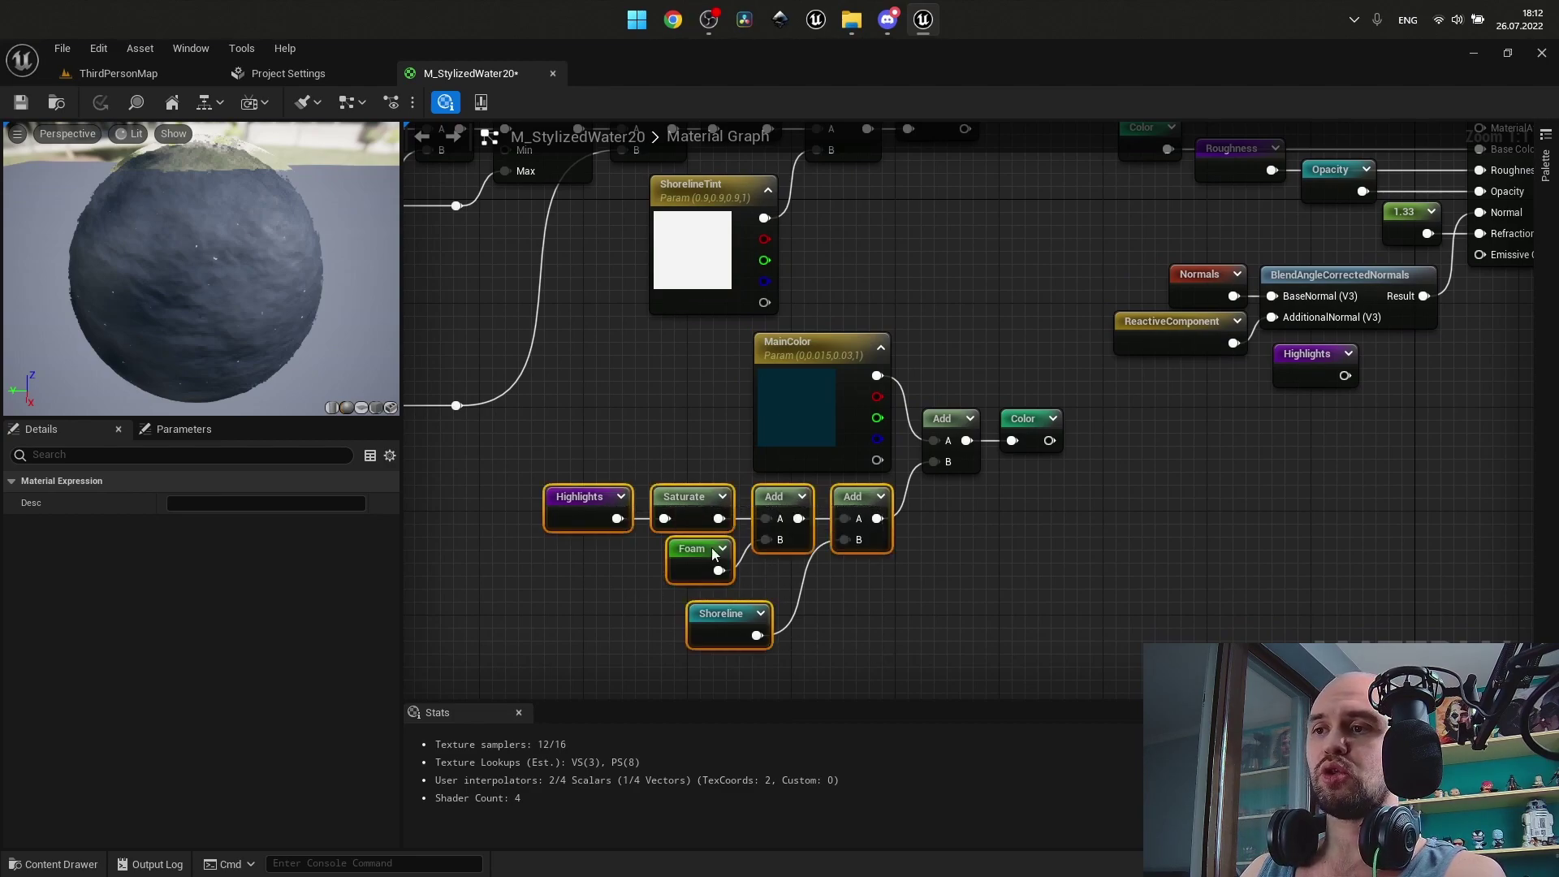
# Go to the opacity section and select the Fresnel node to inspect its Exponent and Base Reflect Fraction settings.
pyautogui.moveTo(913, 461); pyautogui.dragTo(661, 563, button='right')
pyautogui.moveTo(839, 448); pyautogui.dragTo(797, 370, button='right')
pyautogui.moveTo(752, 578); pyautogui.dragTo(884, 317, button='right')
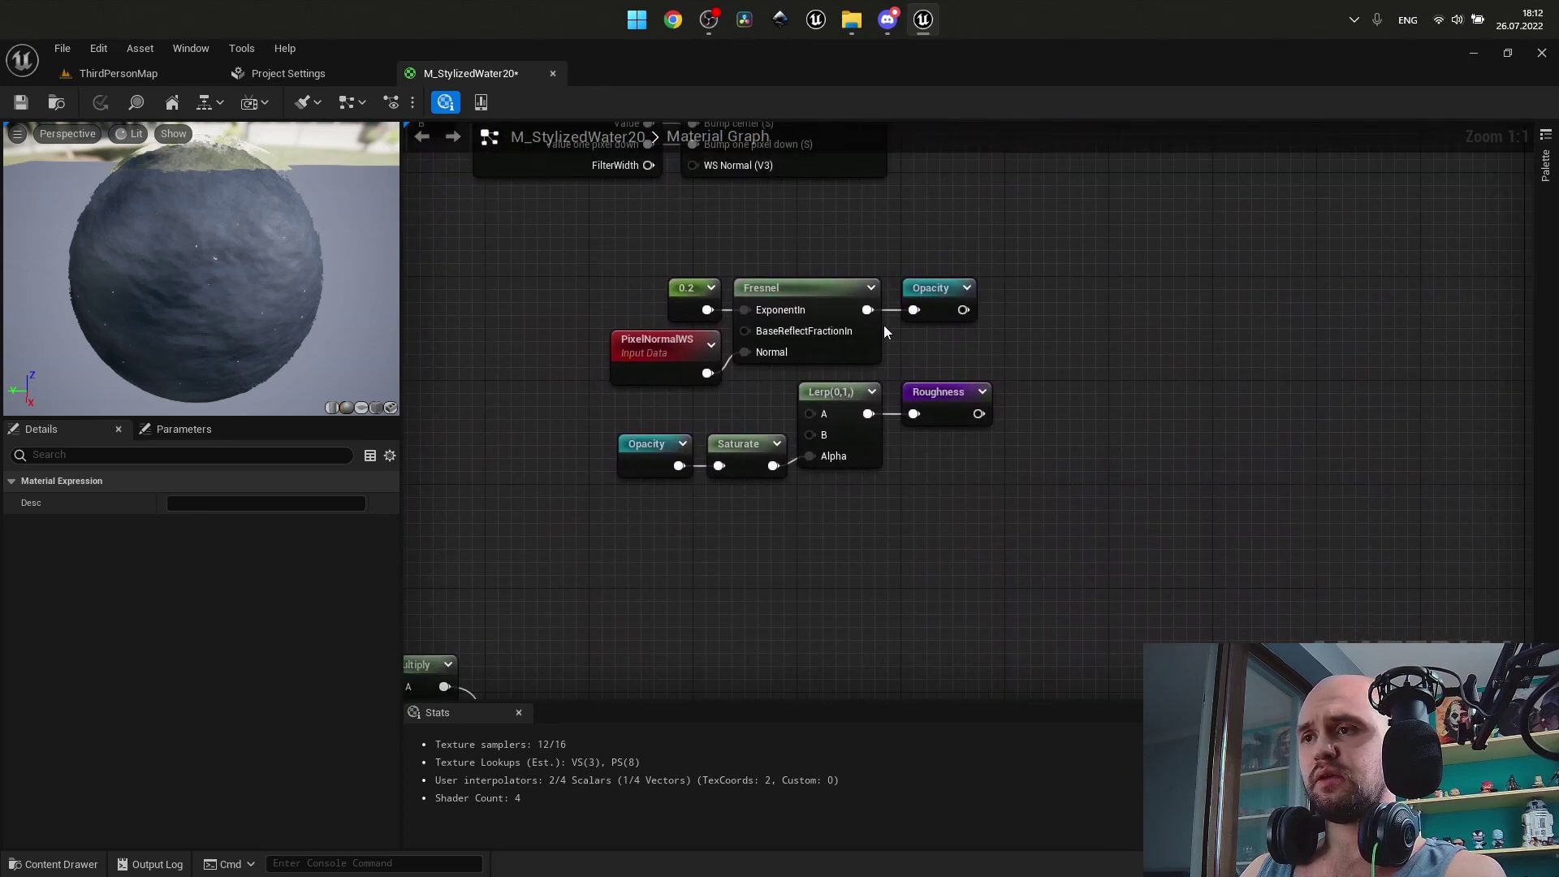
pyautogui.click(796, 287)
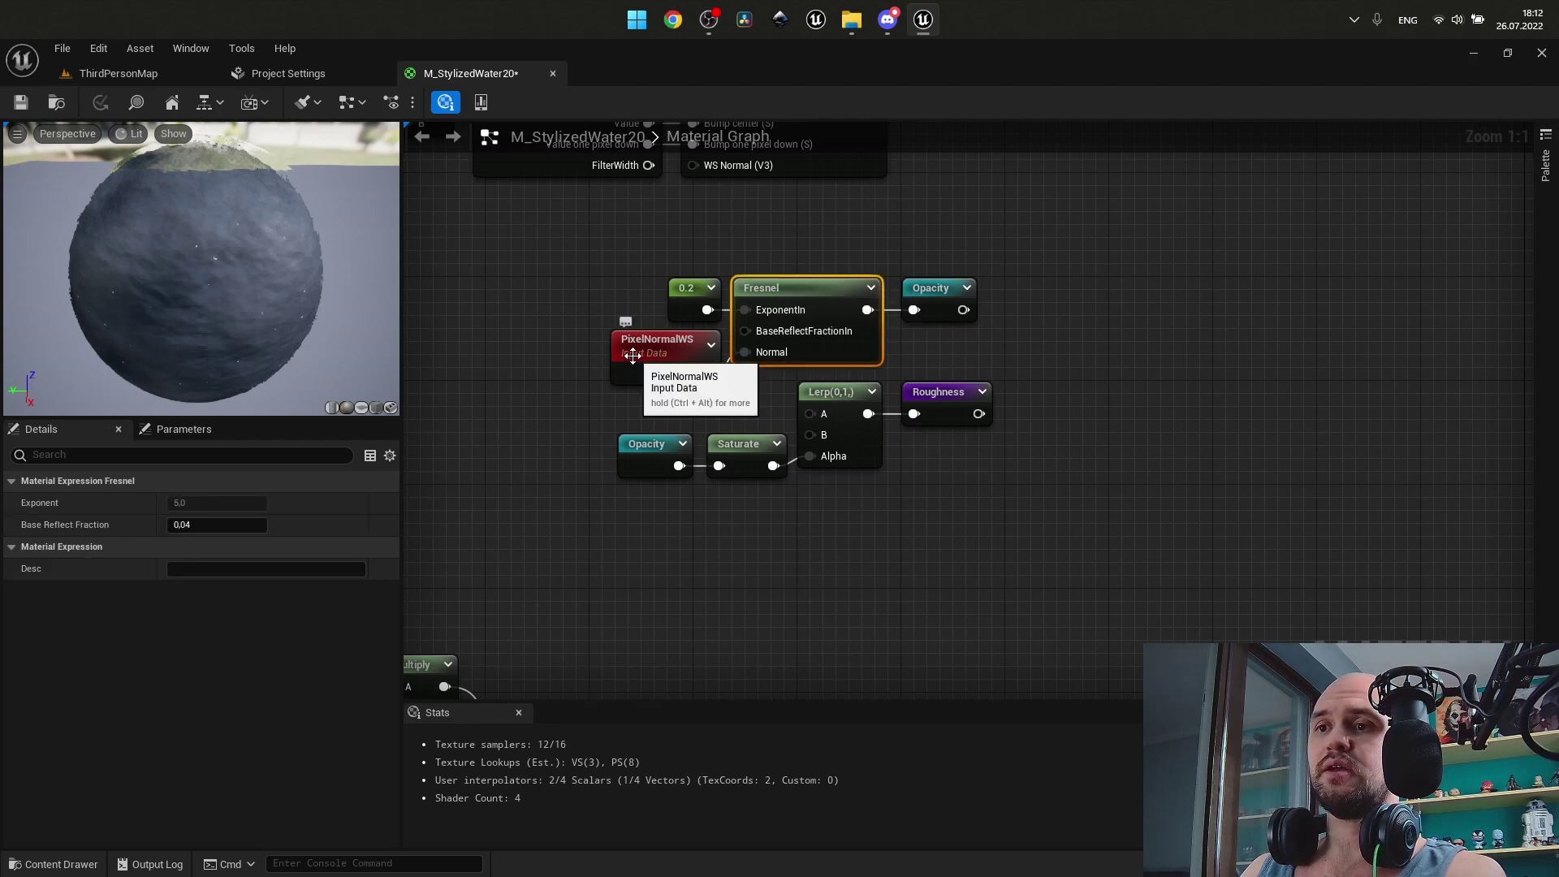
# Examine the noise node chains and the PerturbNormalHQ Normals section, returning to the Fresnel node that feeds Opacity.
pyautogui.scroll(-1, 536, 363)
pyautogui.moveTo(536, 363); pyautogui.dragTo(852, 689, button='right')
pyautogui.moveTo(941, 328); pyautogui.dragTo(987, 138, button='right')
pyautogui.scroll(-1, 888, 425)
pyautogui.moveTo(933, 585); pyautogui.dragTo(1034, 212, button='right')
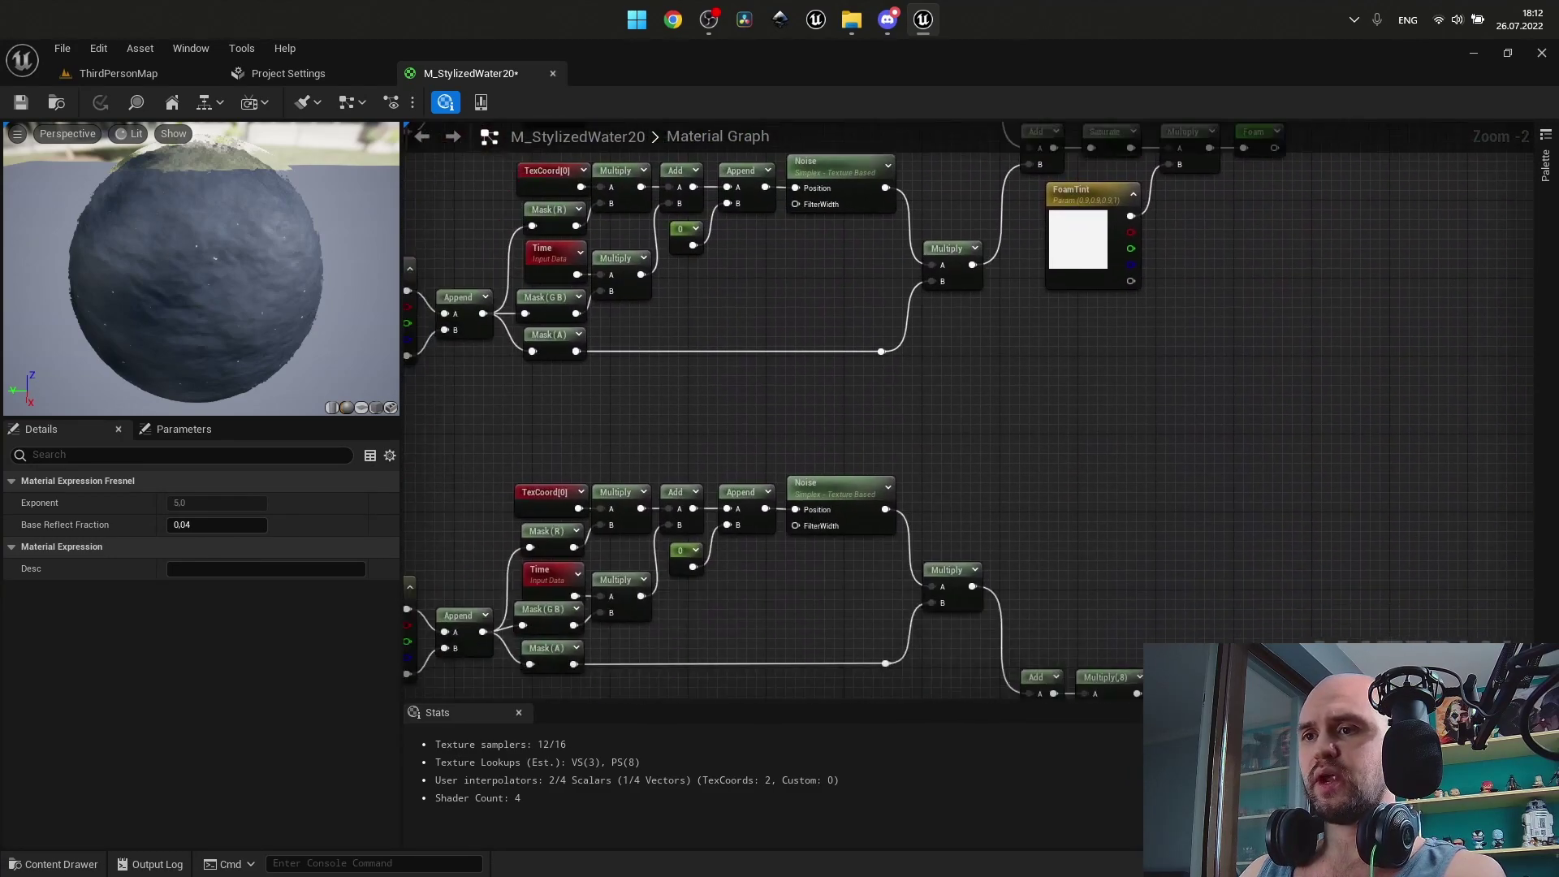
pyautogui.moveTo(1169, 690); pyautogui.dragTo(1005, 406, button='right')
pyautogui.scroll(2, 1006, 406)
pyautogui.scroll(-3, 1005, 406)
pyautogui.moveTo(957, 355); pyautogui.dragTo(868, 693, button='right')
pyautogui.moveTo(809, 414); pyautogui.dragTo(779, 696, button='right')
pyautogui.scroll(3, 1001, 451)
pyautogui.moveTo(1001, 451); pyautogui.dragTo(927, 503, button='right')
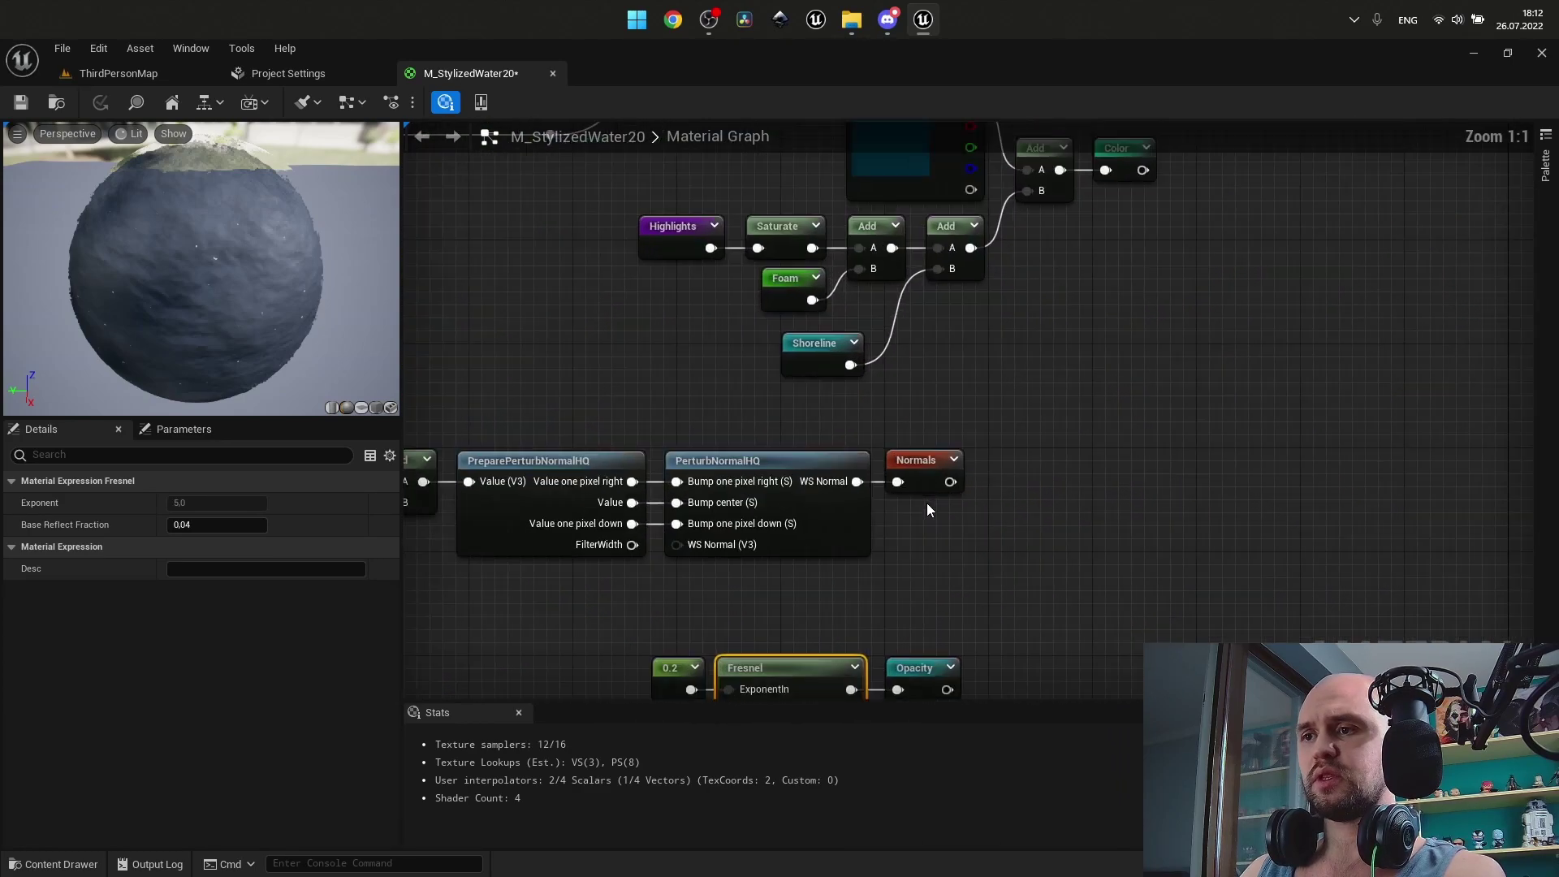
pyautogui.moveTo(932, 561); pyautogui.dragTo(1034, 276, button='right')
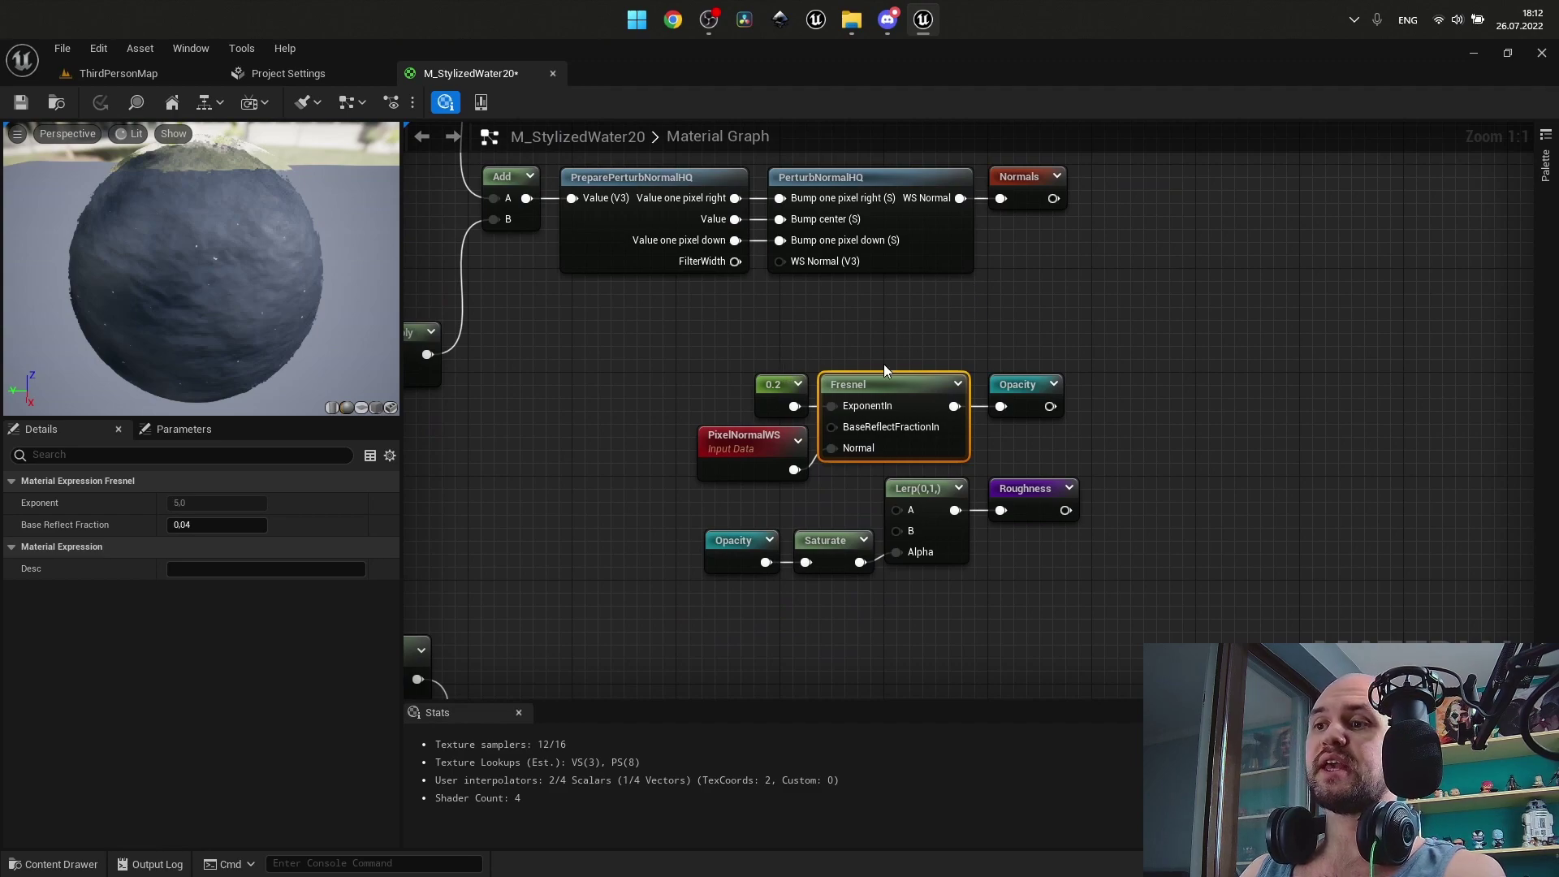
# Deselect the Fresnel node and view the water's transparency near and far from the character in the standalone game preview.
pyautogui.click(698, 337)
pyautogui.moveTo(940, 331); pyautogui.dragTo(833, 453, button='right')
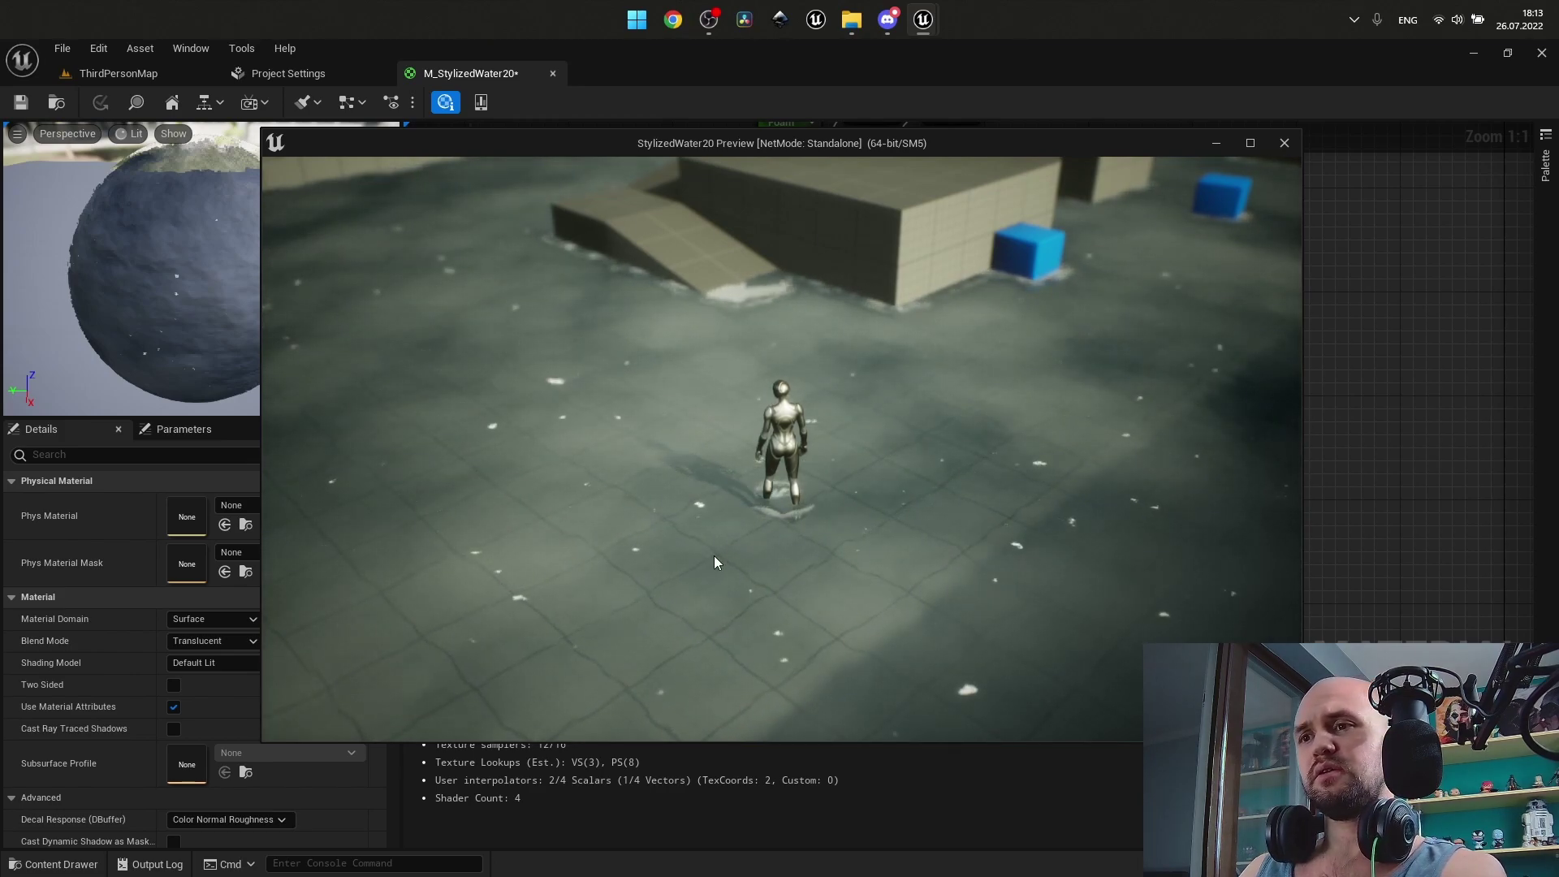
pyautogui.scroll(-5, 729, 586)
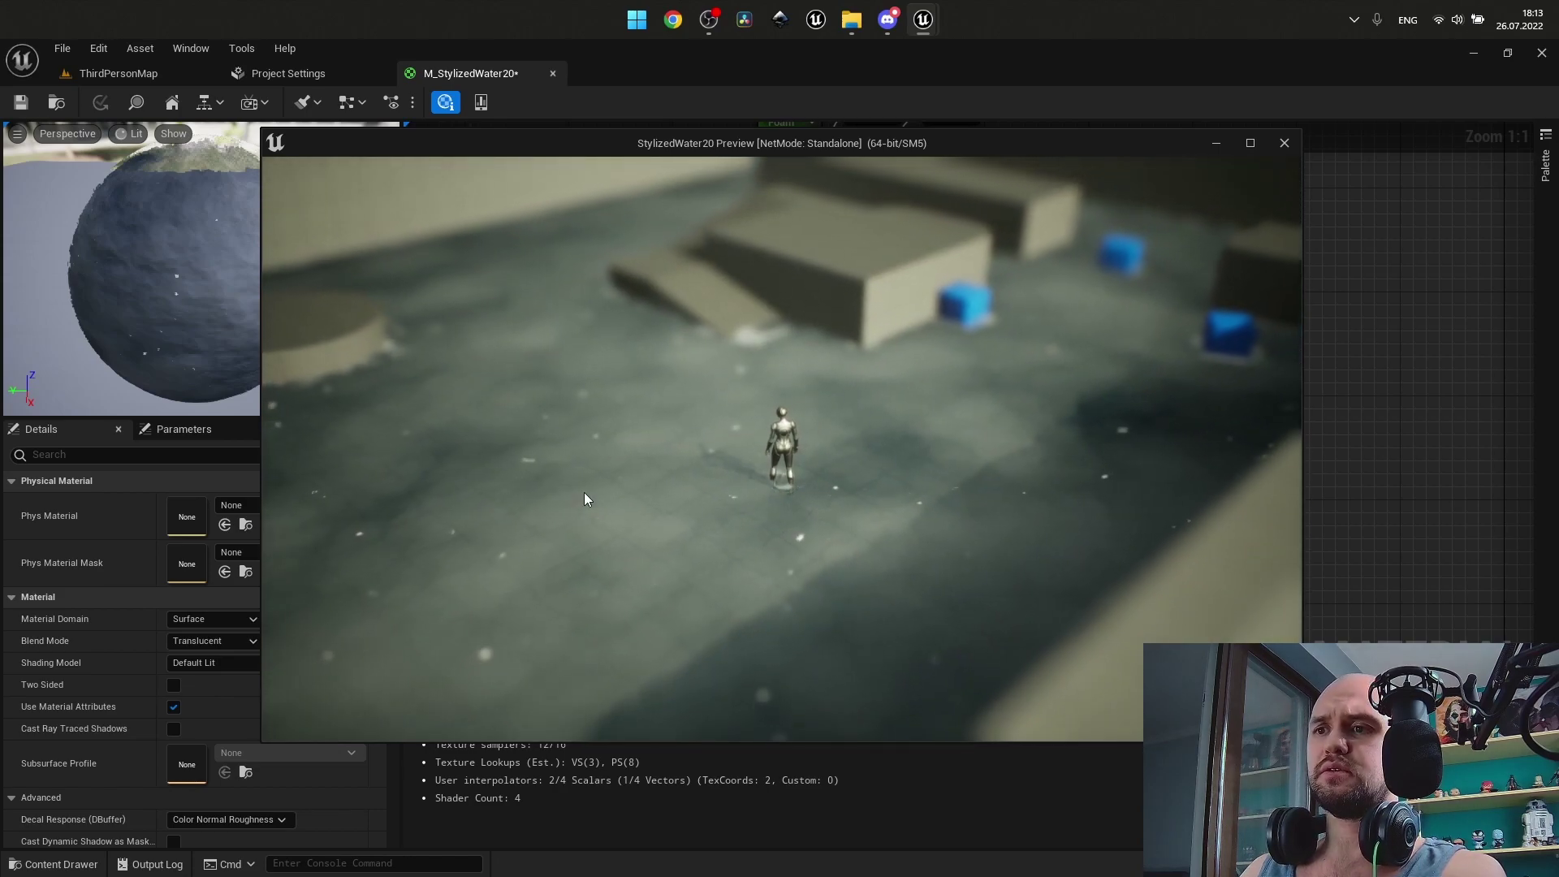
pyautogui.click(557, 533)
pyautogui.scroll(2, 704, 483)
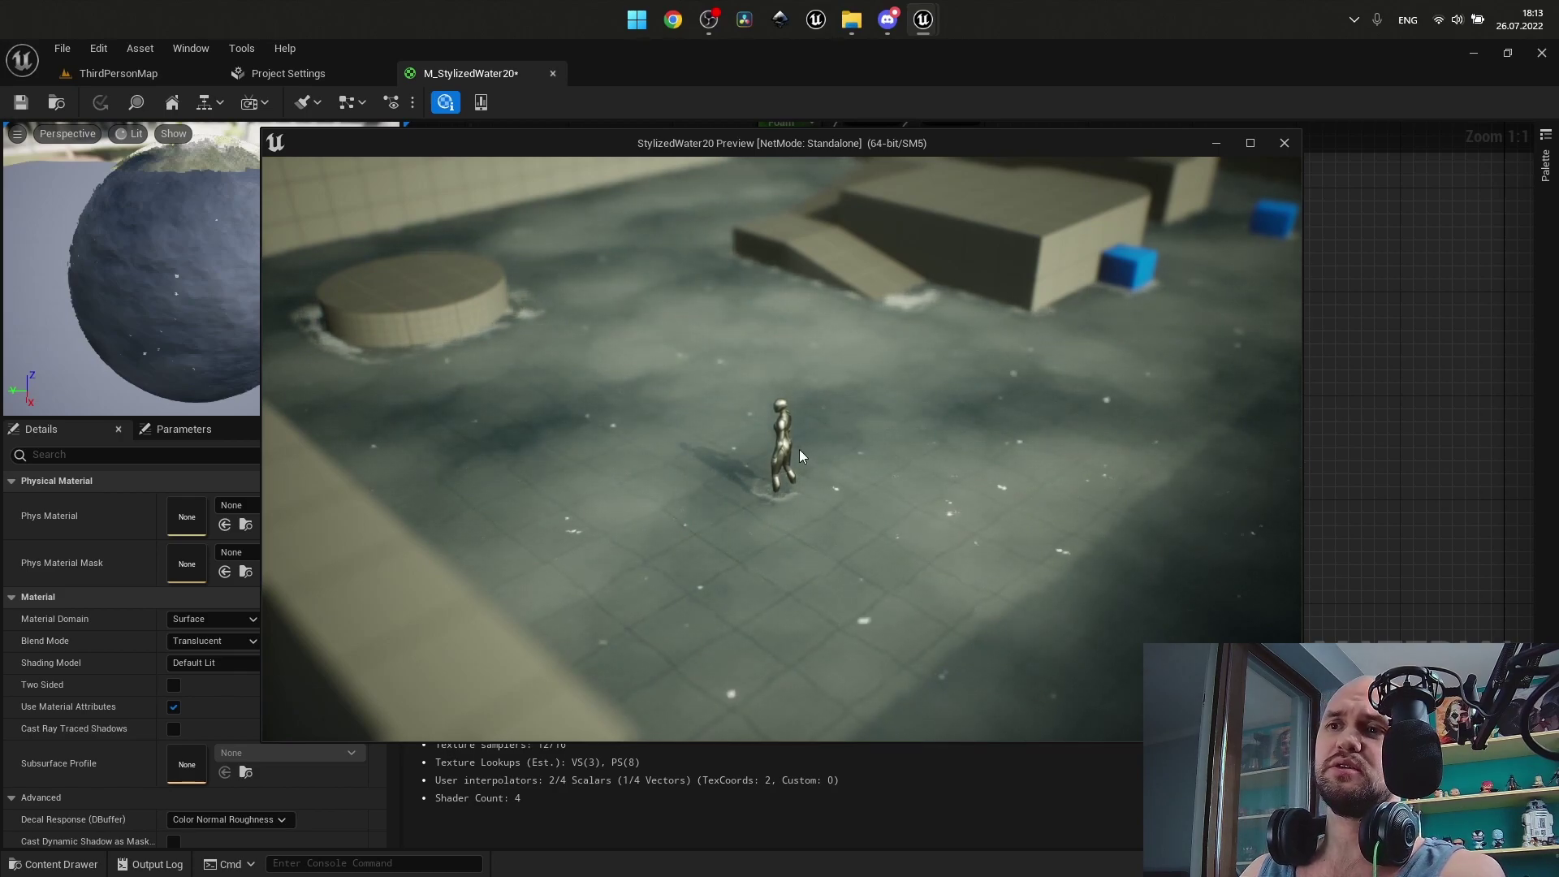
pyautogui.press('Escape')
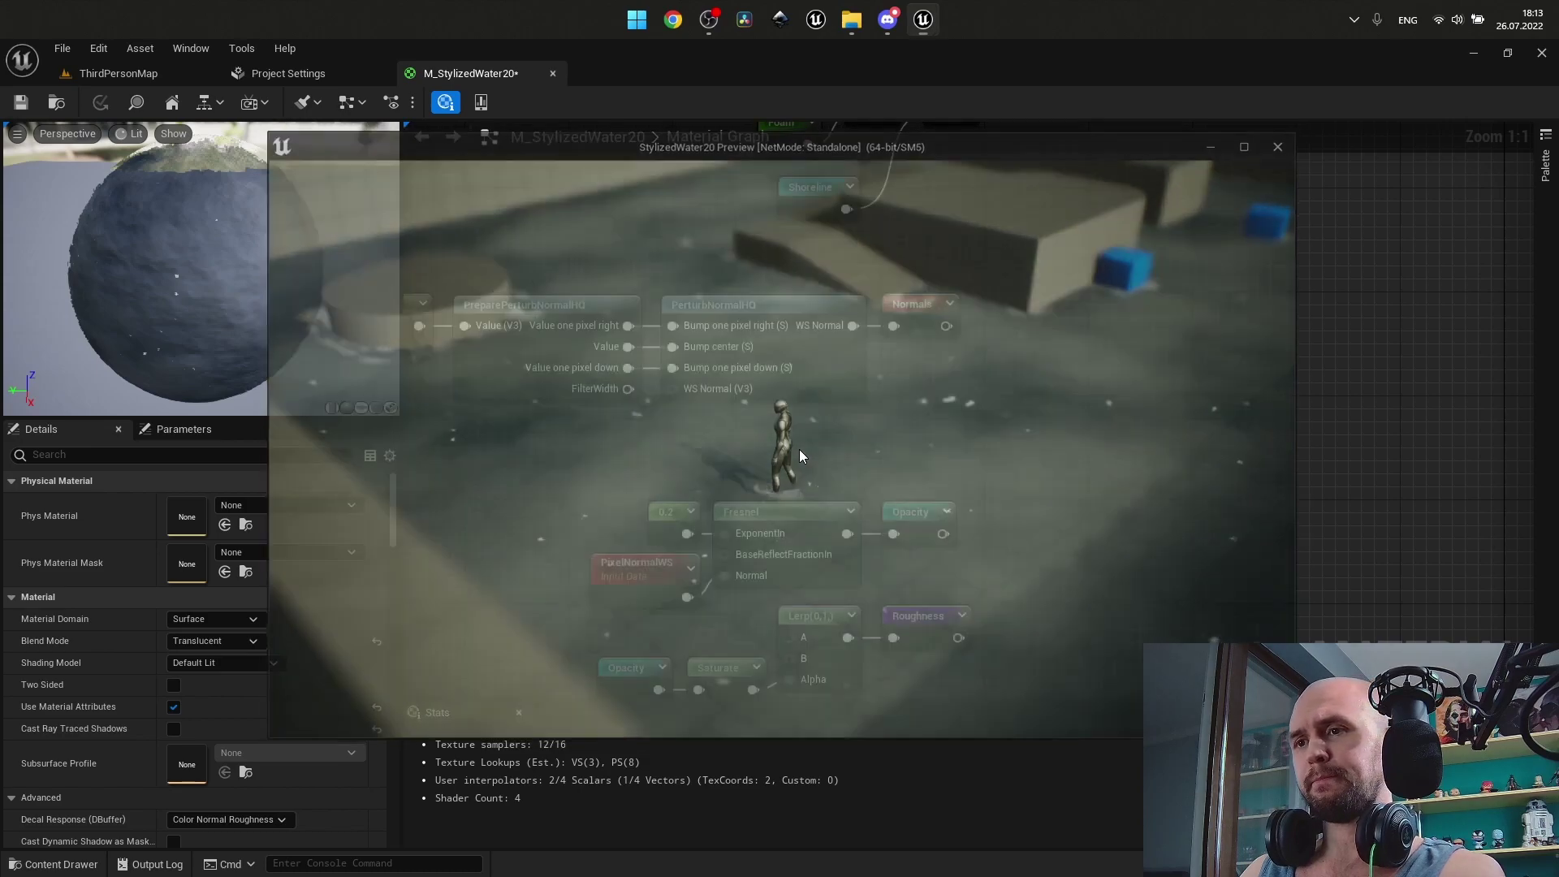
# Highlight the Fresnel opacity nodes and the Opacity and Saturate nodes feeding the Roughness Lerp, and check the water in the game preview.
pyautogui.moveTo(881, 457); pyautogui.dragTo(898, 237, button='right')
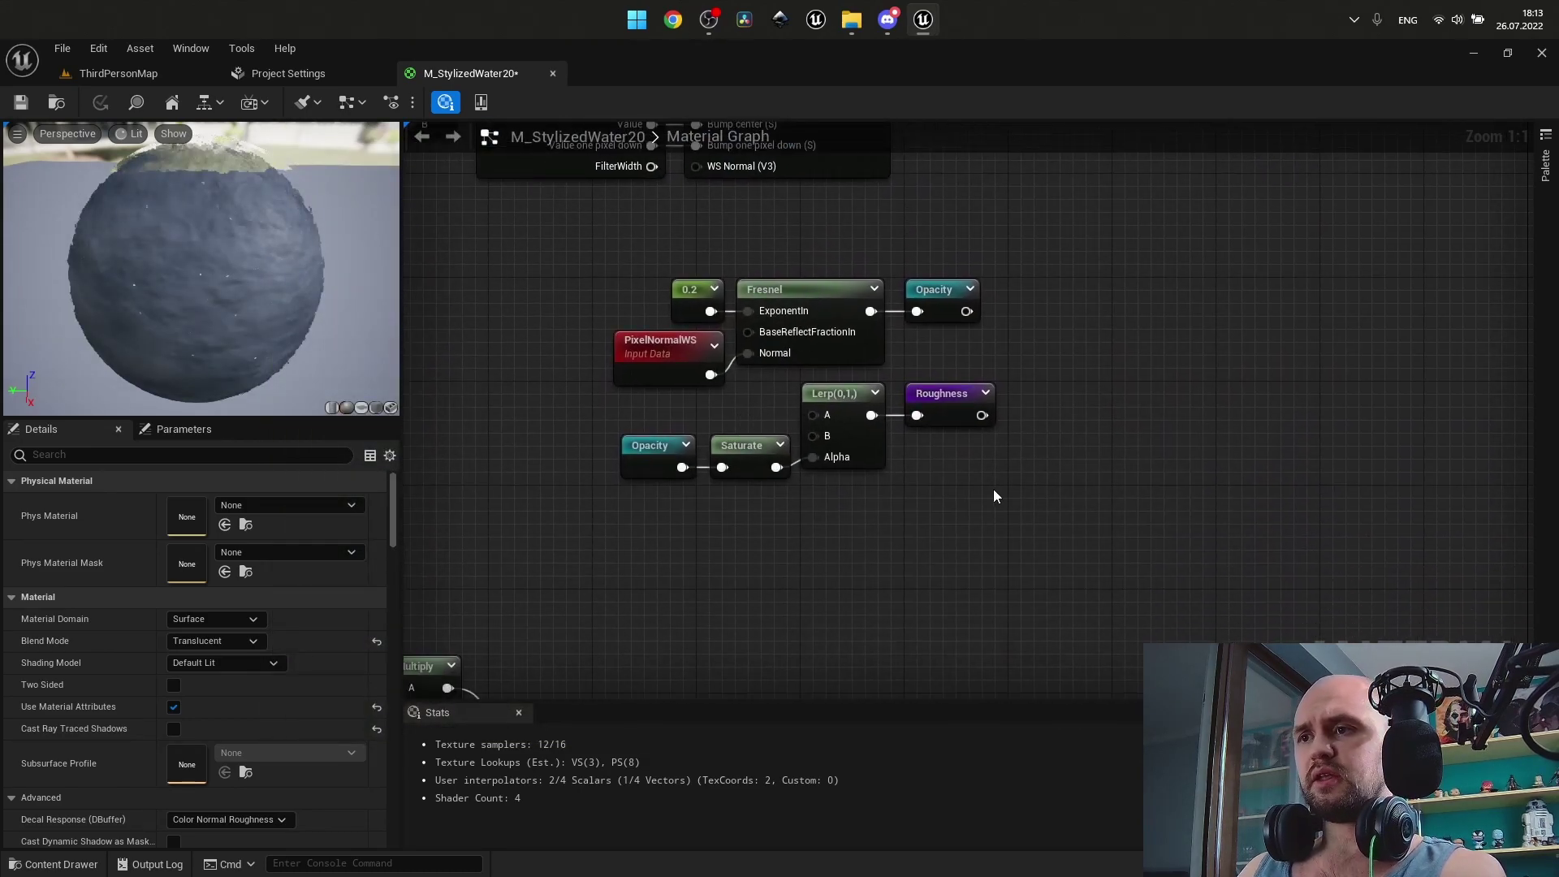
pyautogui.moveTo(625, 272); pyautogui.dragTo(821, 359)
pyautogui.moveTo(793, 481); pyautogui.dragTo(608, 430)
pyautogui.click(817, 533)
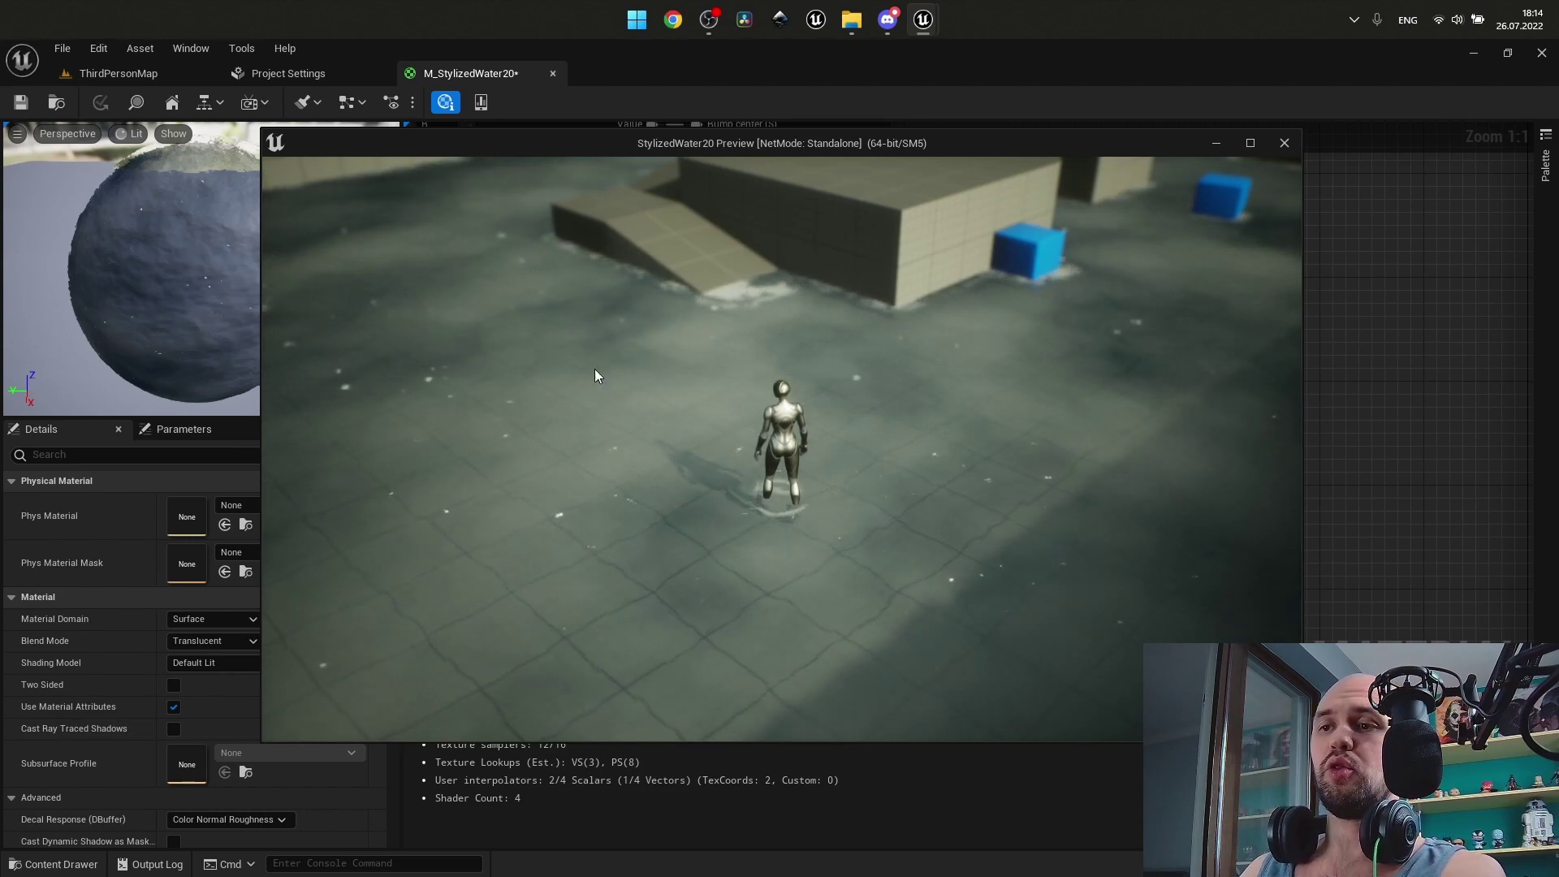
pyautogui.press('Escape')
# Go to the material output section and select the Normals and ReactiveComponent nodes feeding BlendAngleCorrectedNormals.
pyautogui.scroll(-2, 864, 541)
pyautogui.moveTo(1076, 280); pyautogui.dragTo(526, 698, button='right')
pyautogui.scroll(2, 679, 445)
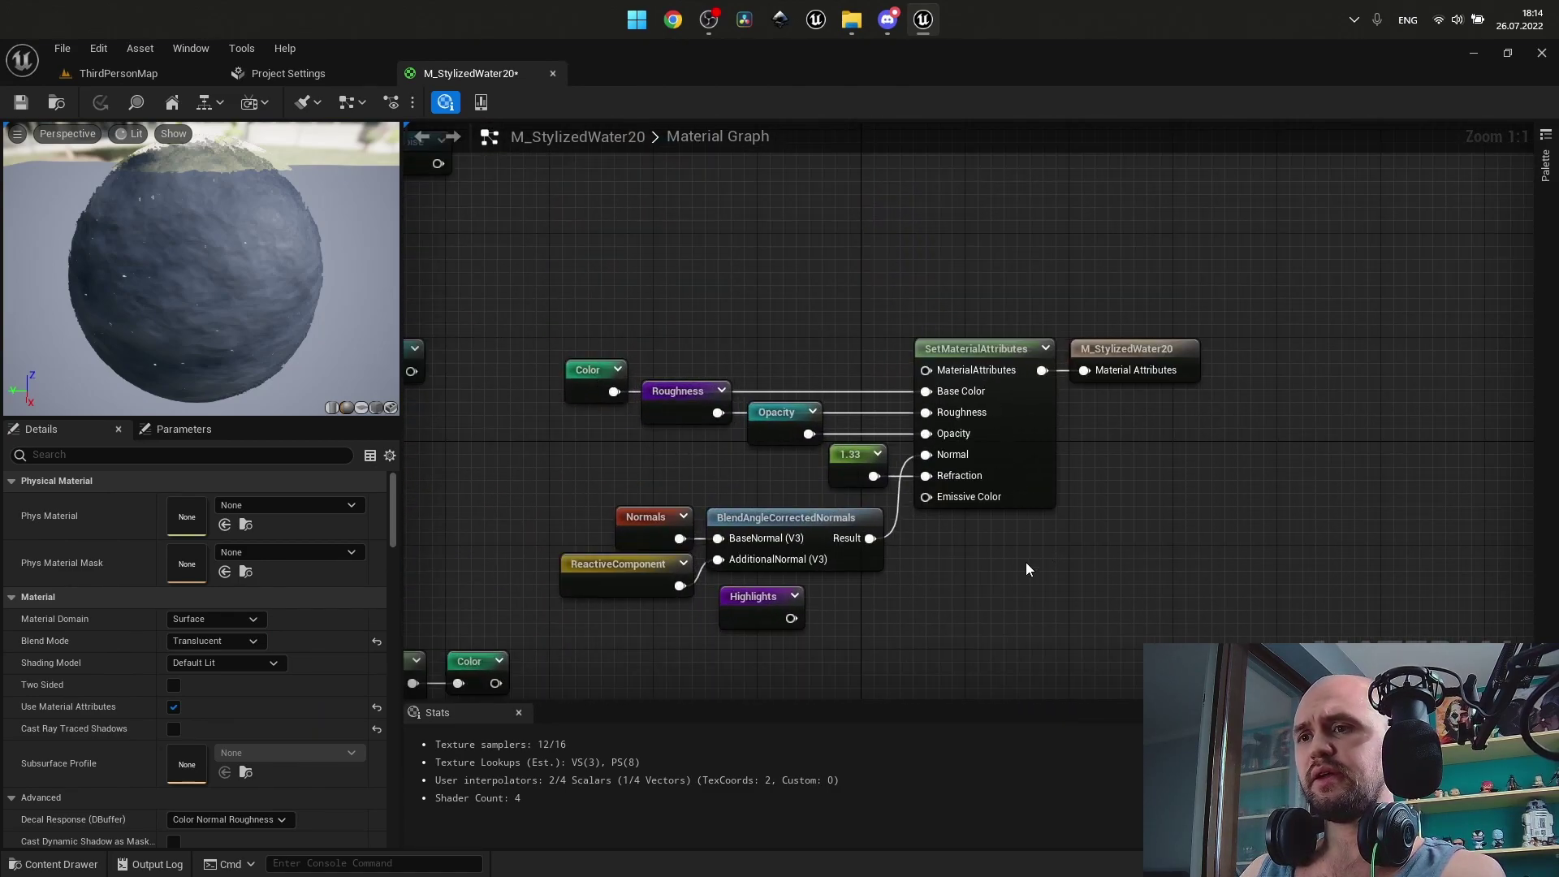
pyautogui.moveTo(889, 575); pyautogui.dragTo(1104, 329, button='right')
pyautogui.moveTo(707, 245); pyautogui.dragTo(919, 344)
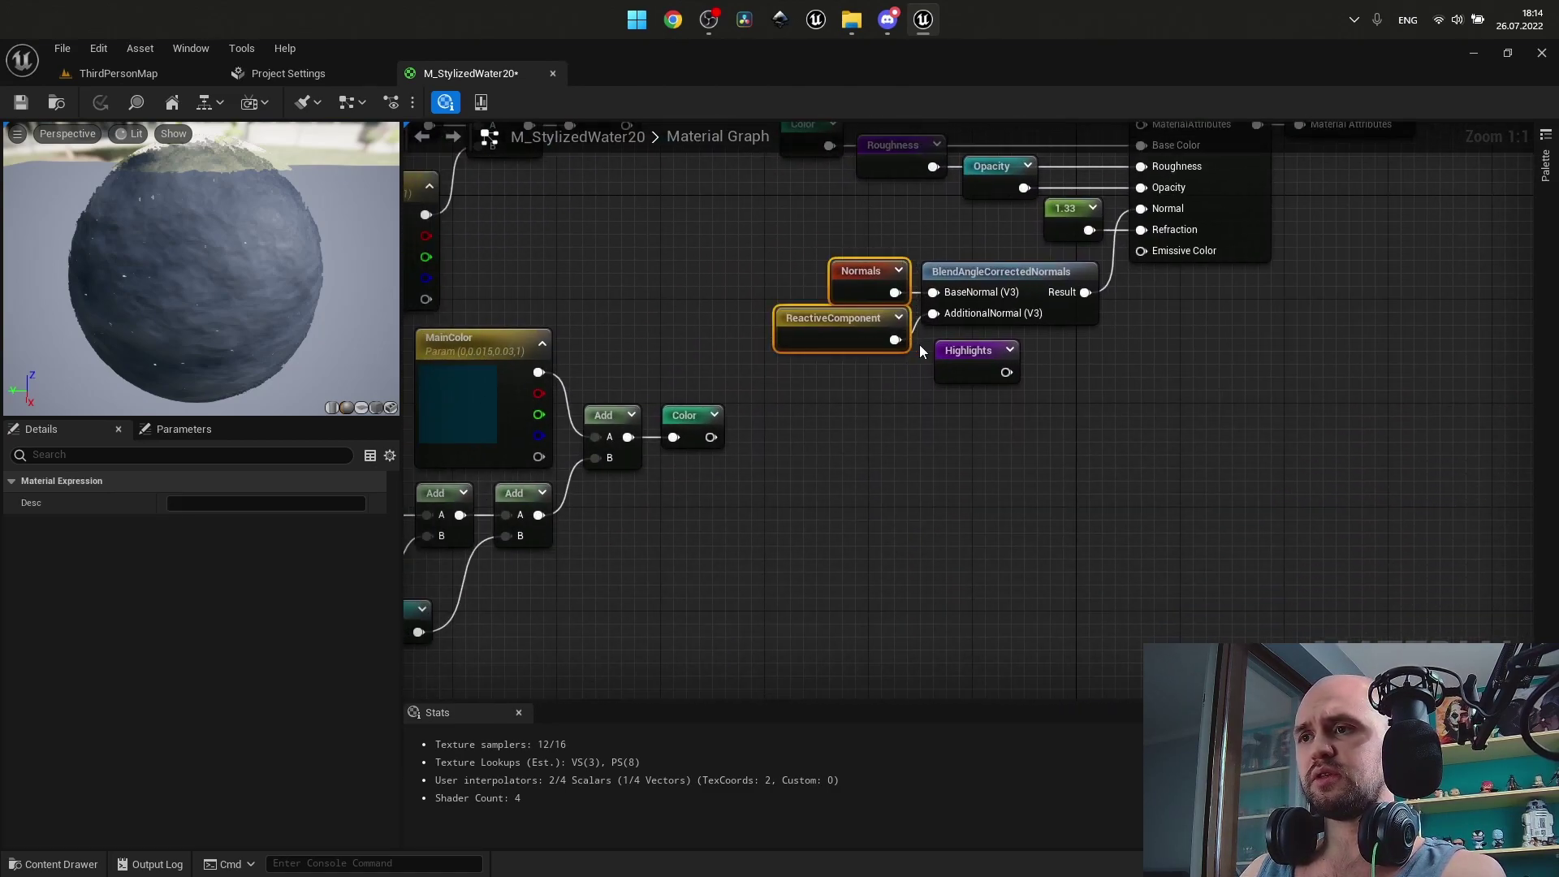
pyautogui.click(851, 427)
# Find the ReactiveComponent section and select all its nodes, from Absolute World Position to the ReactiveComponent output.
pyautogui.scroll(-5, 820, 457)
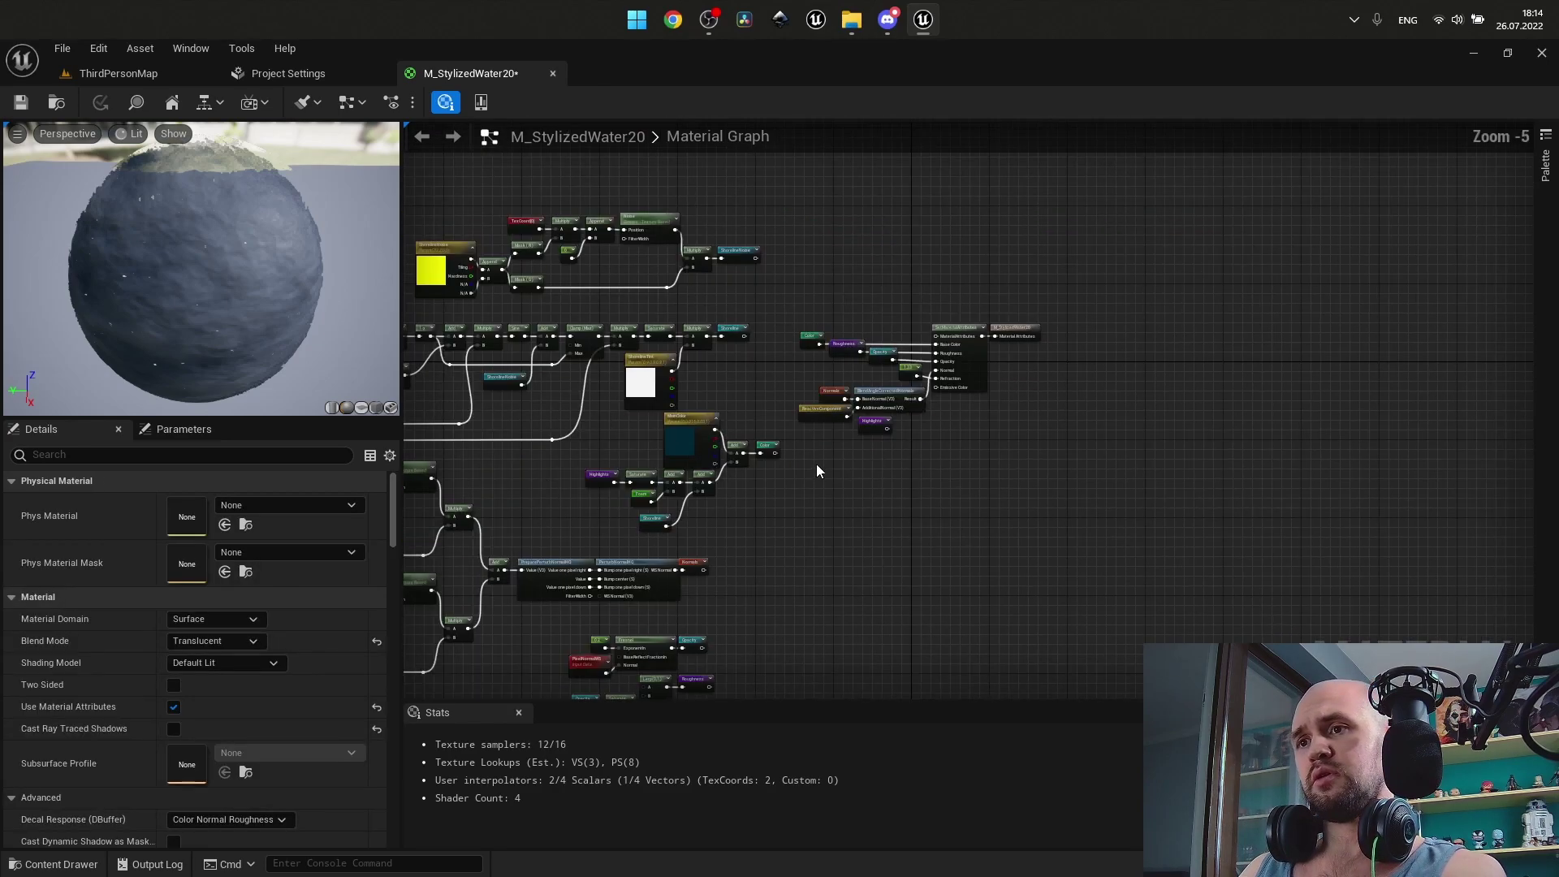
pyautogui.moveTo(816, 459); pyautogui.dragTo(1003, 138, button='right')
pyautogui.moveTo(1028, 690); pyautogui.dragTo(1279, 274, button='right')
pyautogui.scroll(4, 1121, 379)
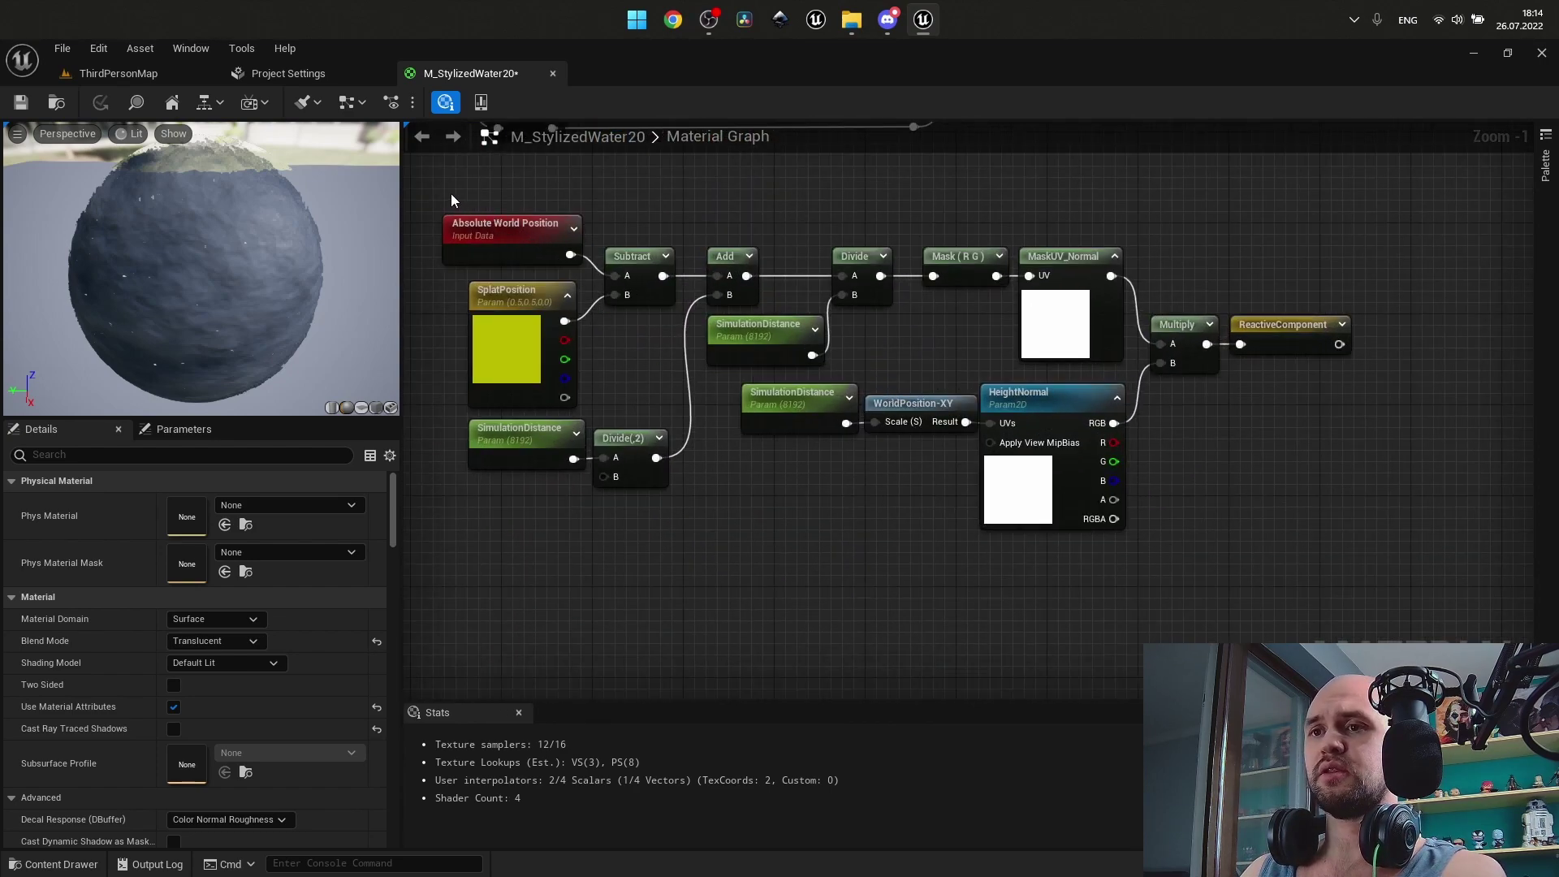
pyautogui.moveTo(1351, 566); pyautogui.dragTo(459, 198)
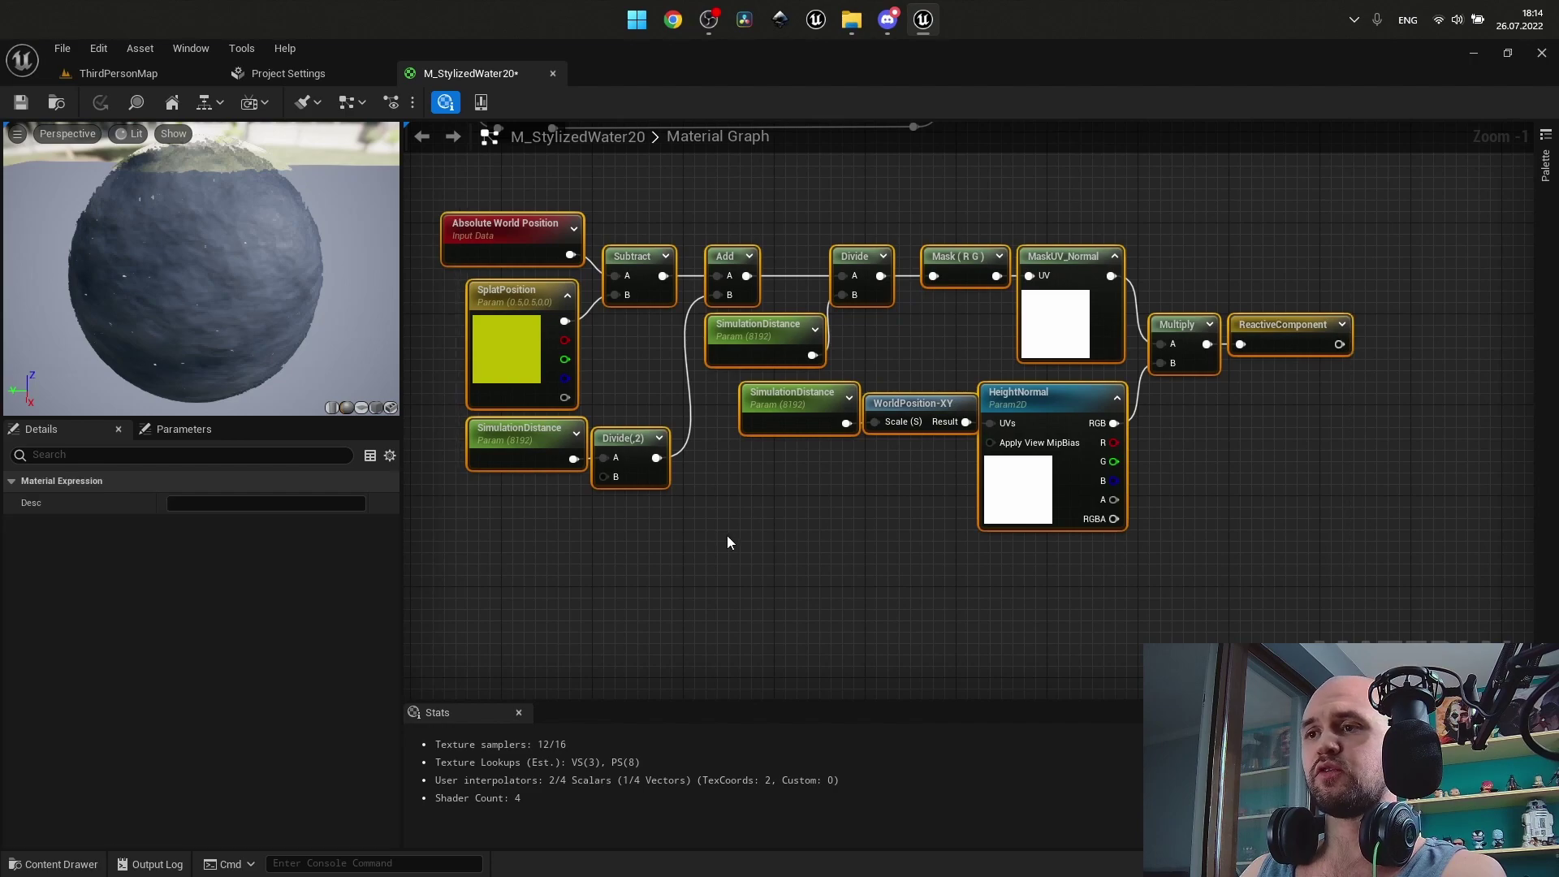
pyautogui.click(805, 494)
# Return to the BlendAngleCorrectedNormals node and the SetMaterialAttributes output of the graph.
pyautogui.scroll(-1, 1265, 246)
pyautogui.moveTo(1264, 247); pyautogui.dragTo(855, 417, button='right')
pyautogui.moveTo(1001, 196); pyautogui.dragTo(952, 354, button='right')
pyautogui.moveTo(981, 236); pyautogui.dragTo(812, 650, button='right')
pyautogui.moveTo(1114, 251); pyautogui.dragTo(807, 440, button='right')
pyautogui.scroll(2, 807, 440)
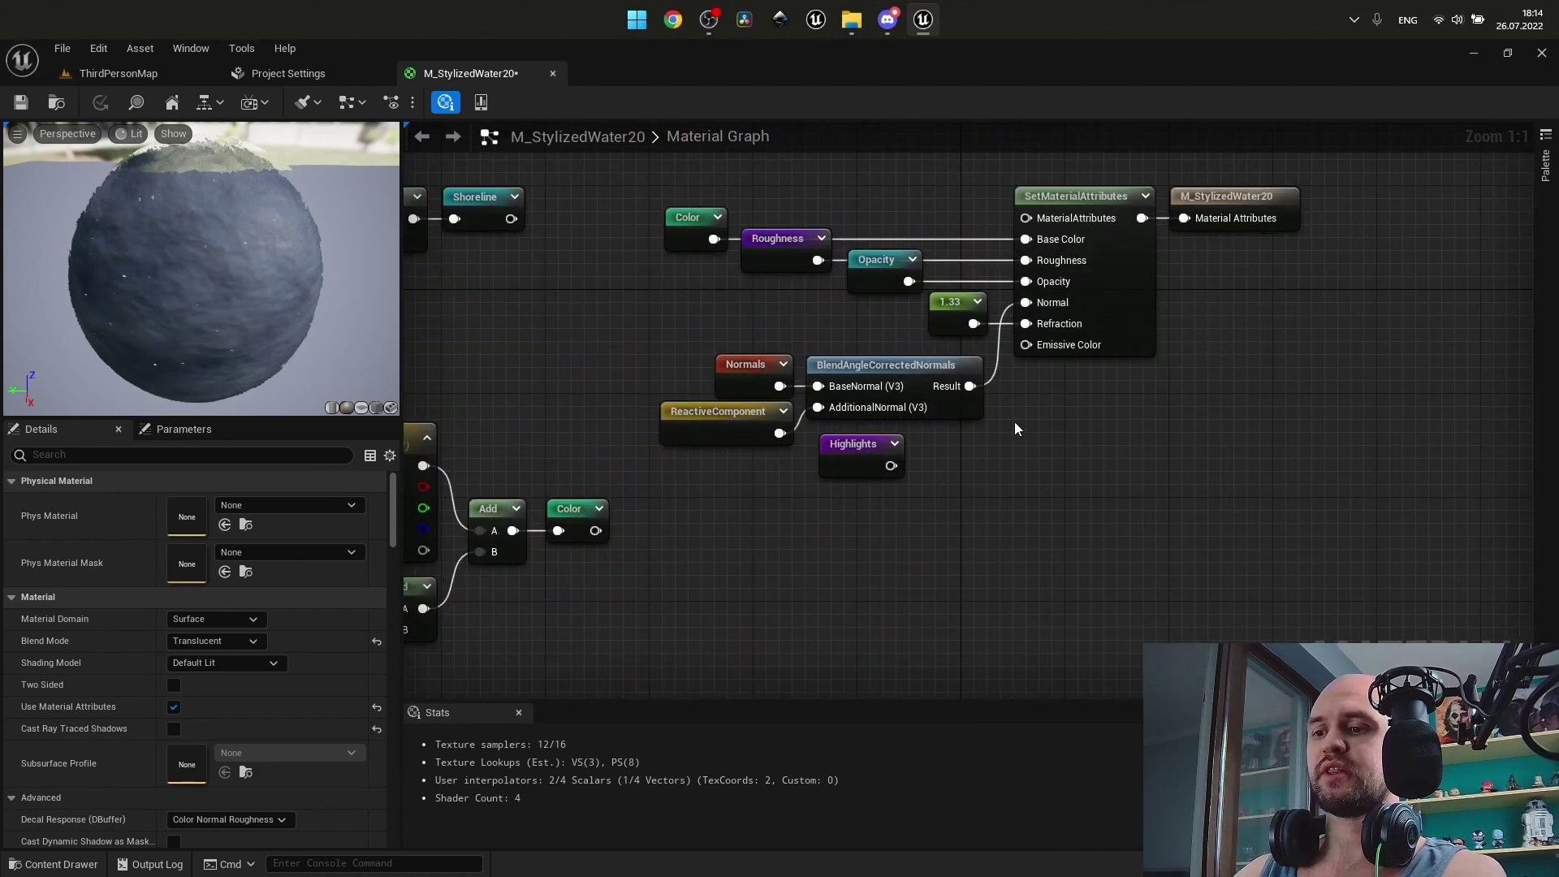
# Switch to the standalone game preview and run and jump the character through the water to view its ripples, then close the preview.
pyautogui.hotkey('alt', 'Tab')
pyautogui.scroll(5, 636, 515)
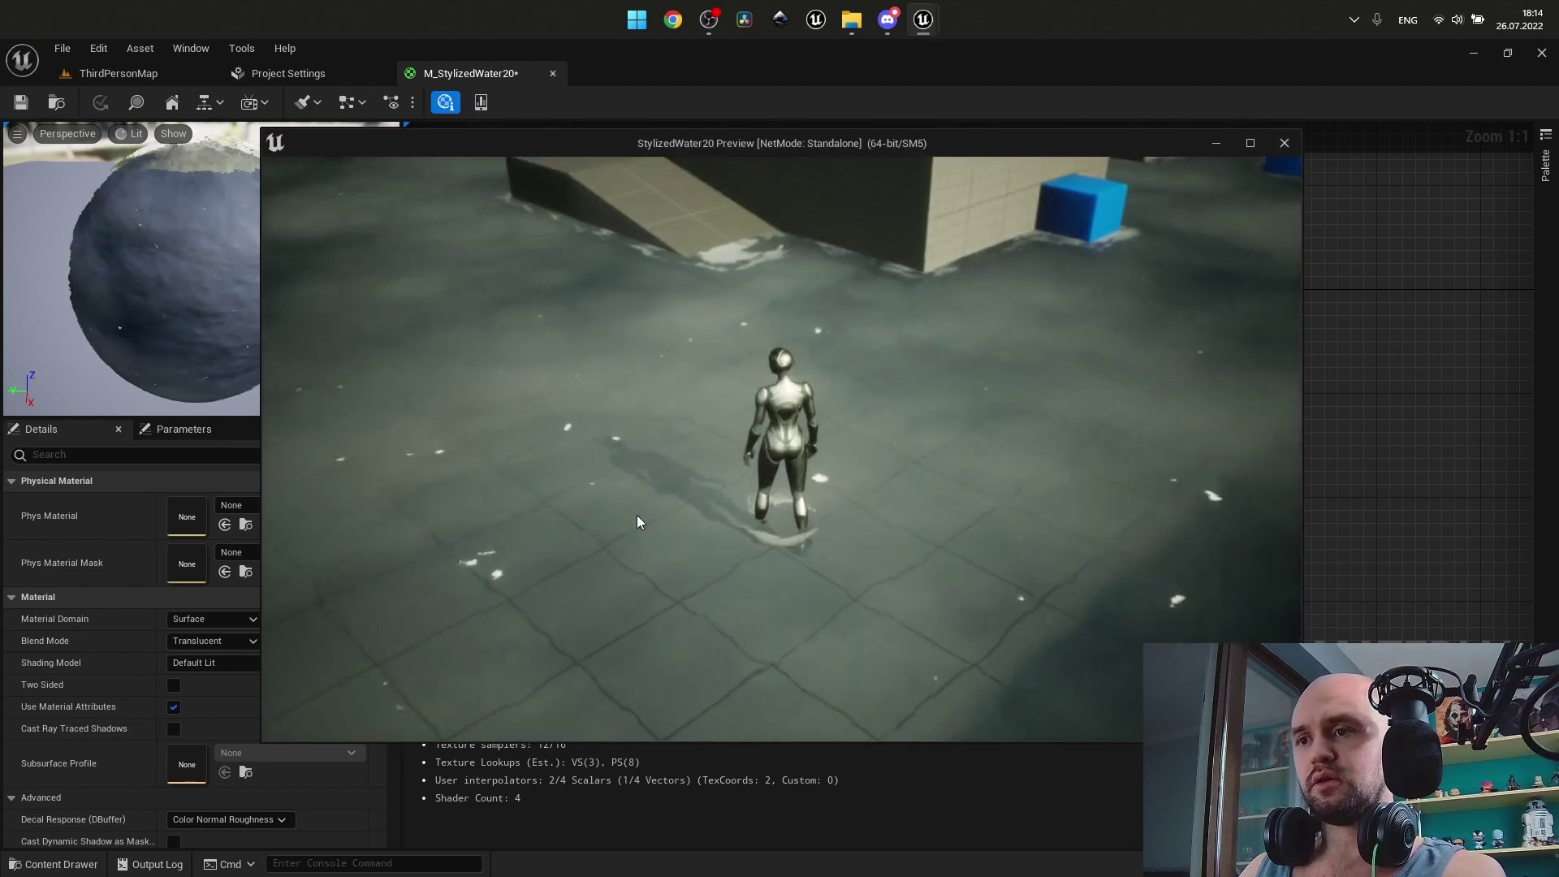
pyautogui.click(490, 374)
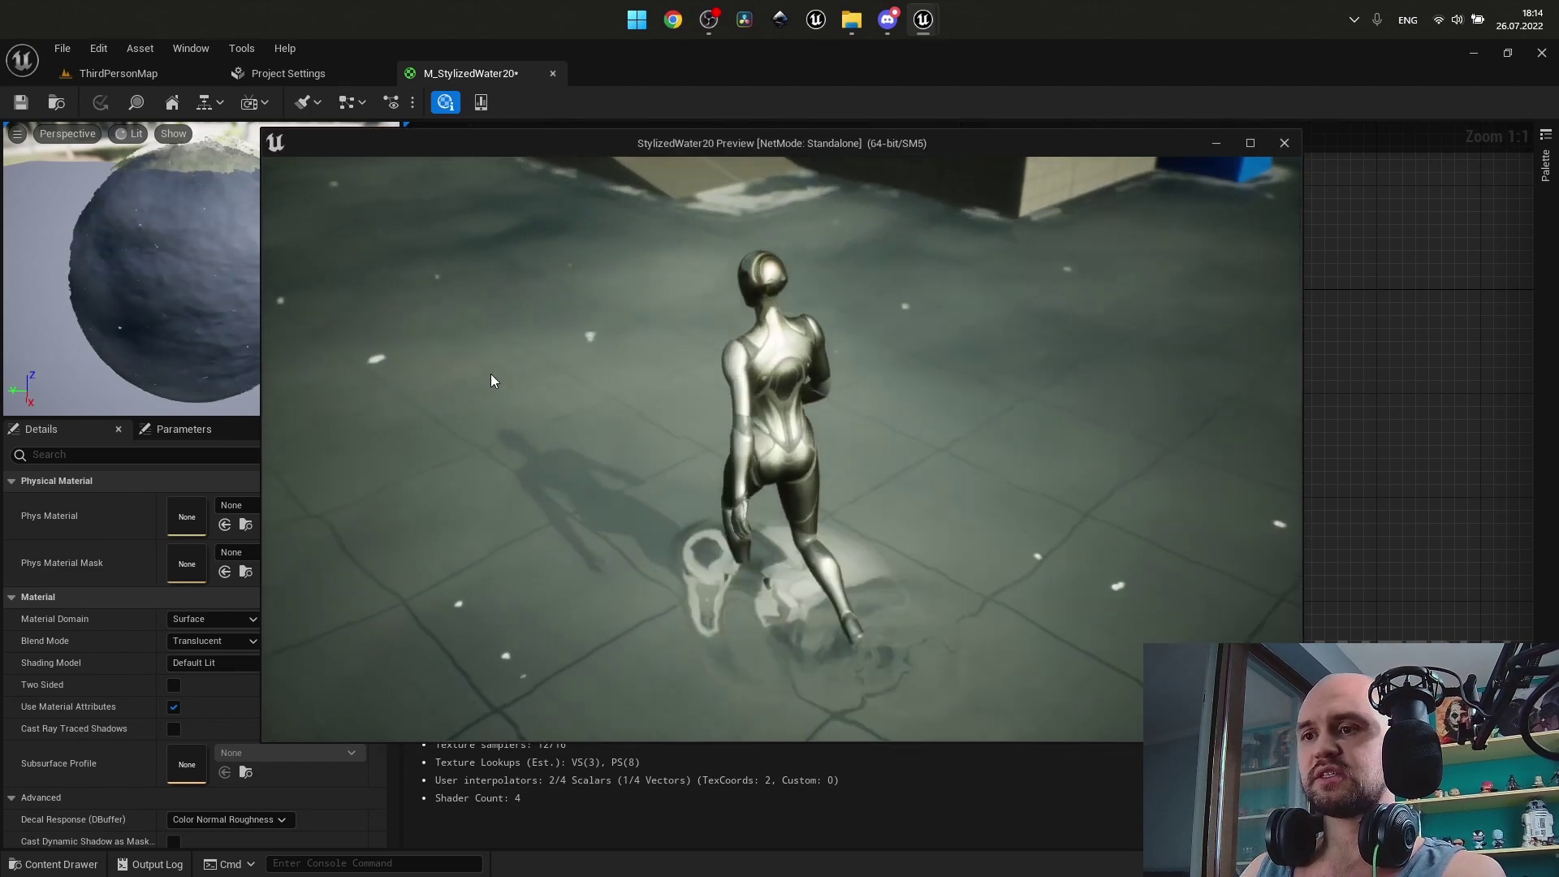
pyautogui.click(1131, 460)
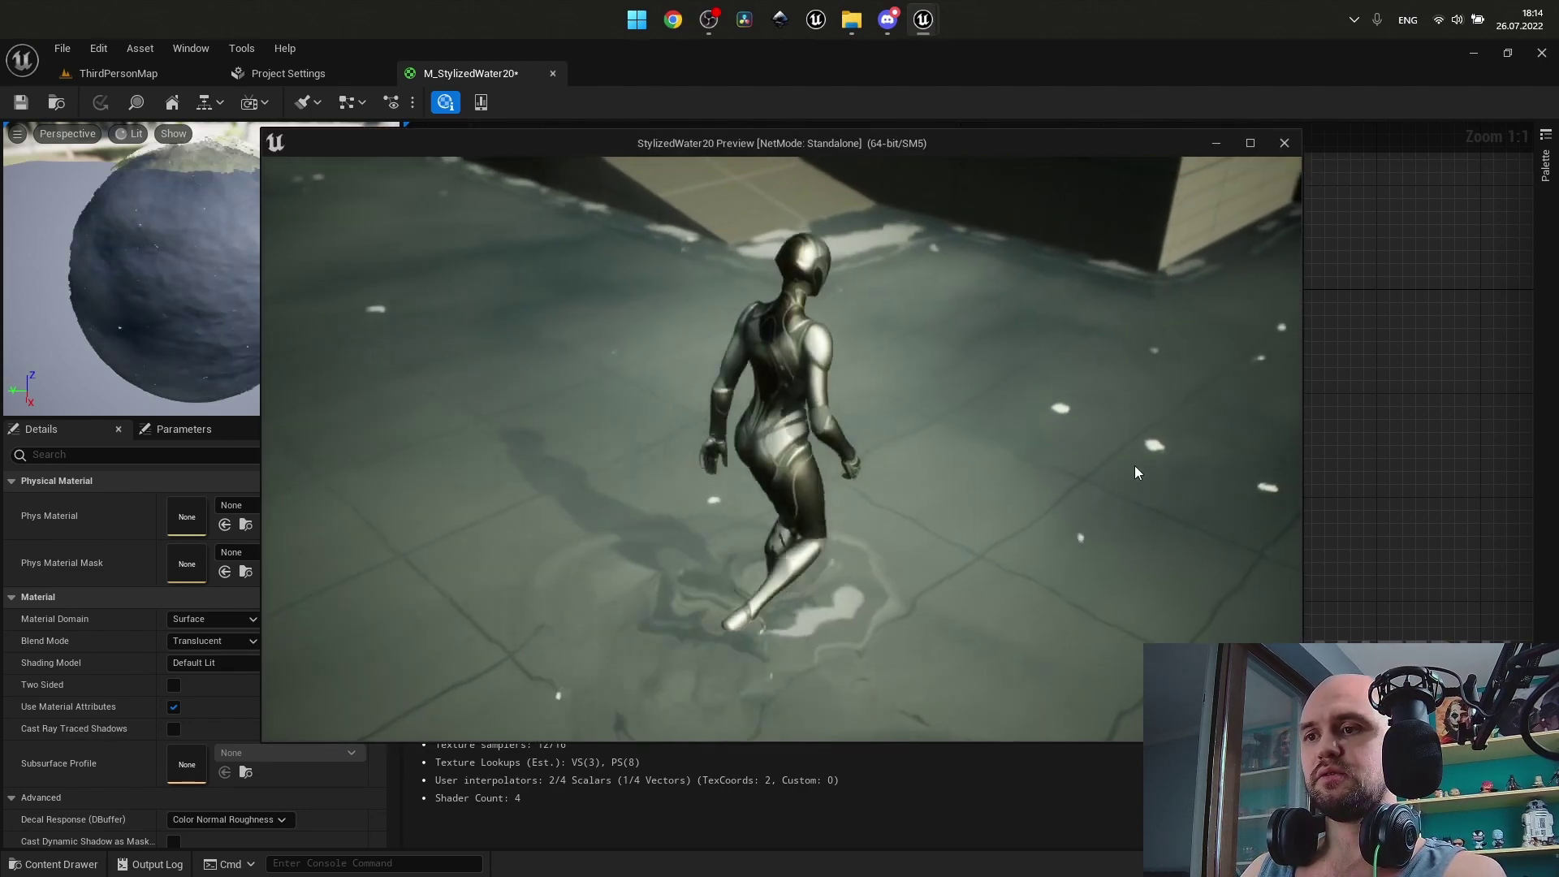
pyautogui.scroll(-5, 1138, 479)
pyautogui.click(442, 459)
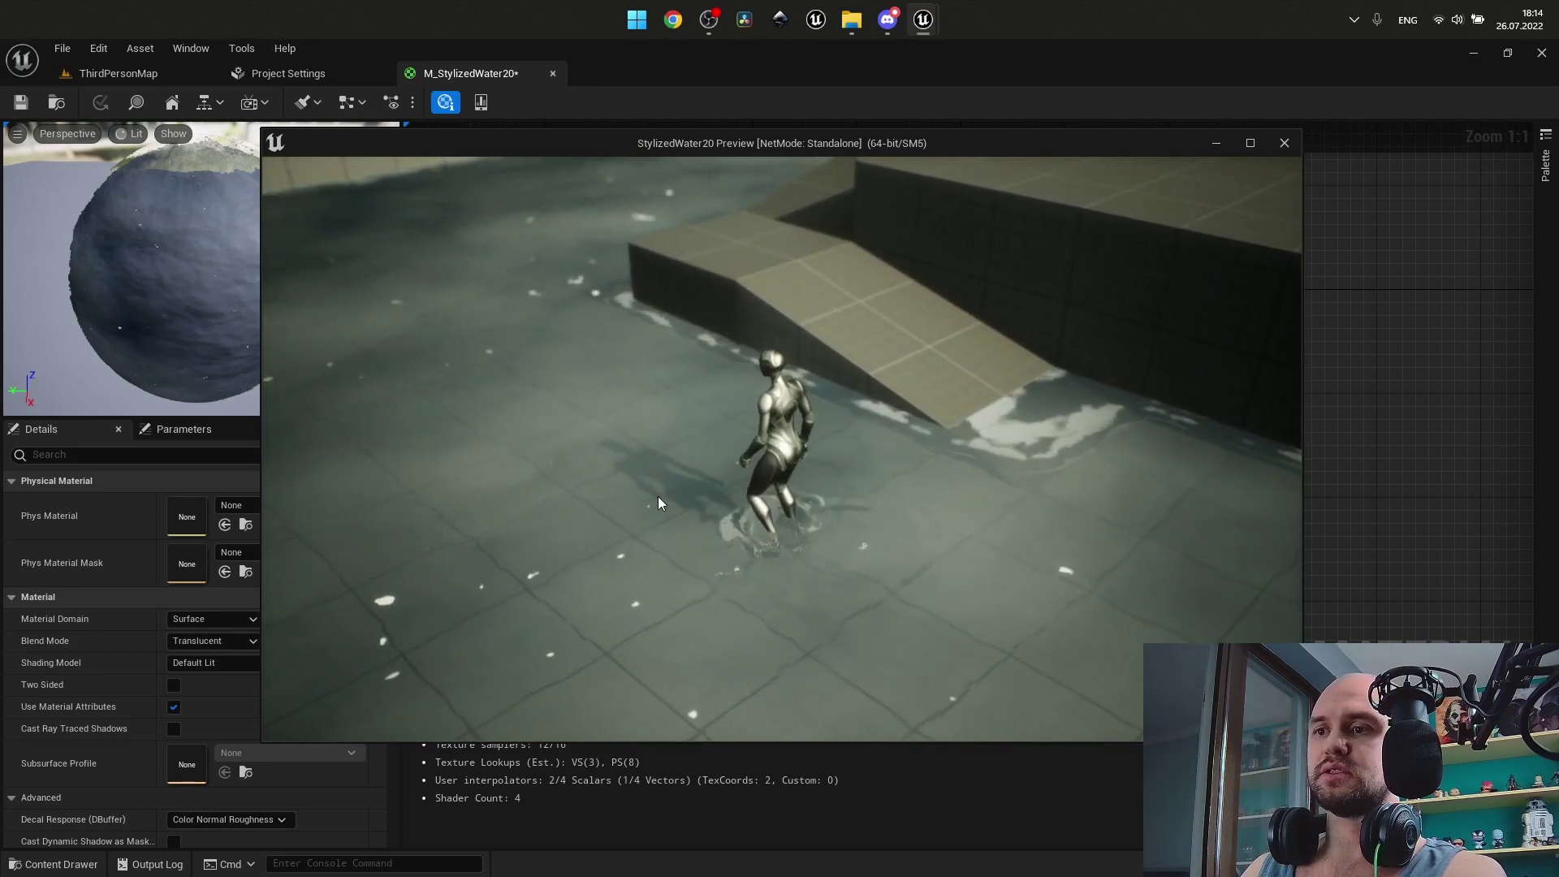
pyautogui.click(1147, 607)
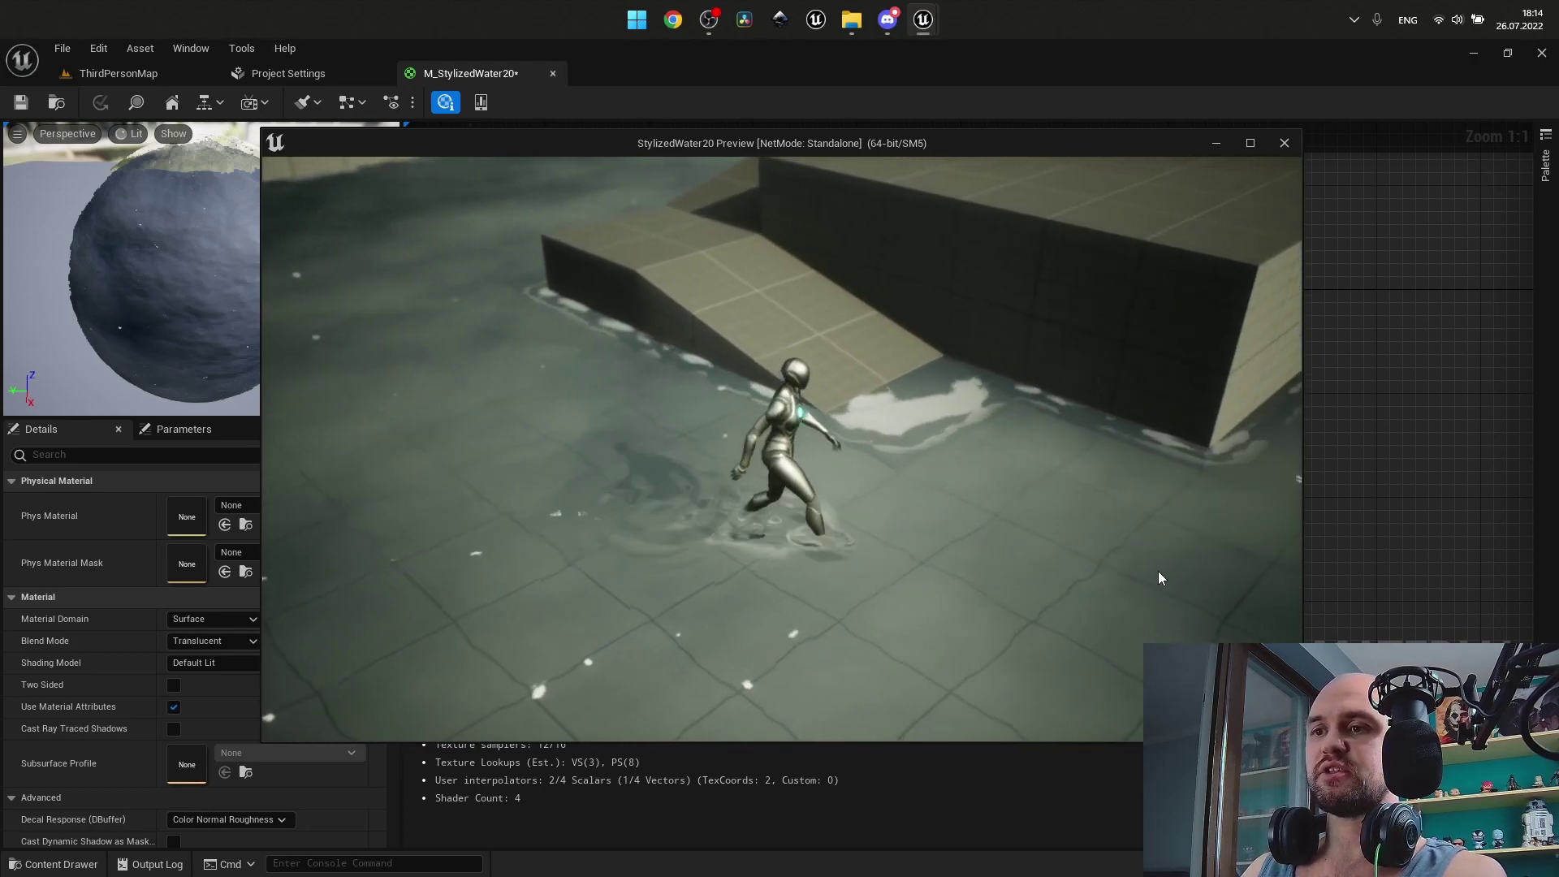
pyautogui.press('space')
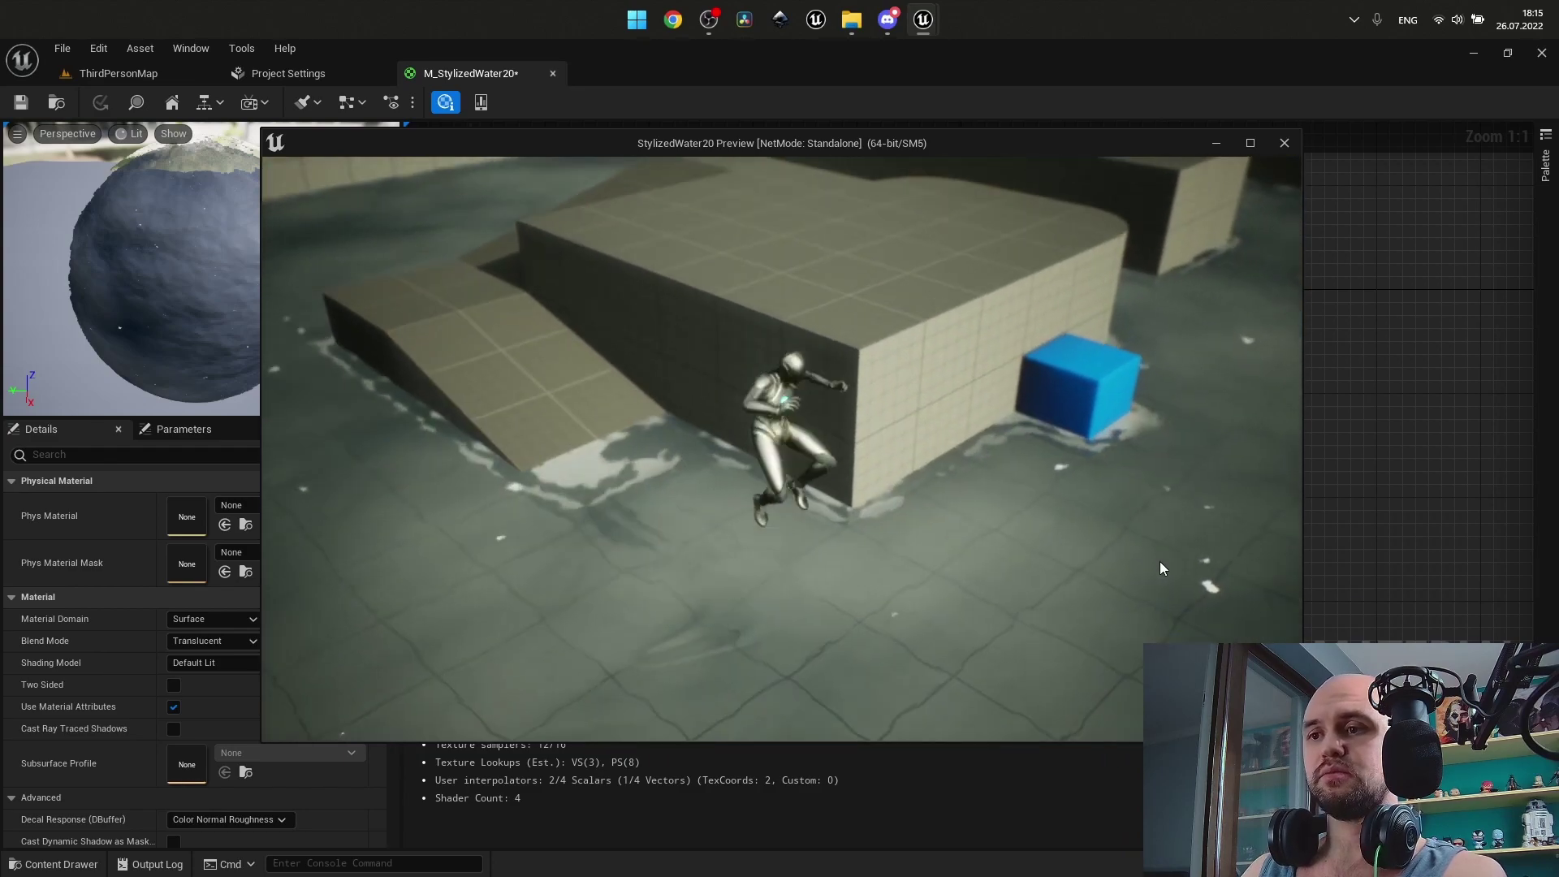
pyautogui.press('a')
pyautogui.press('d')
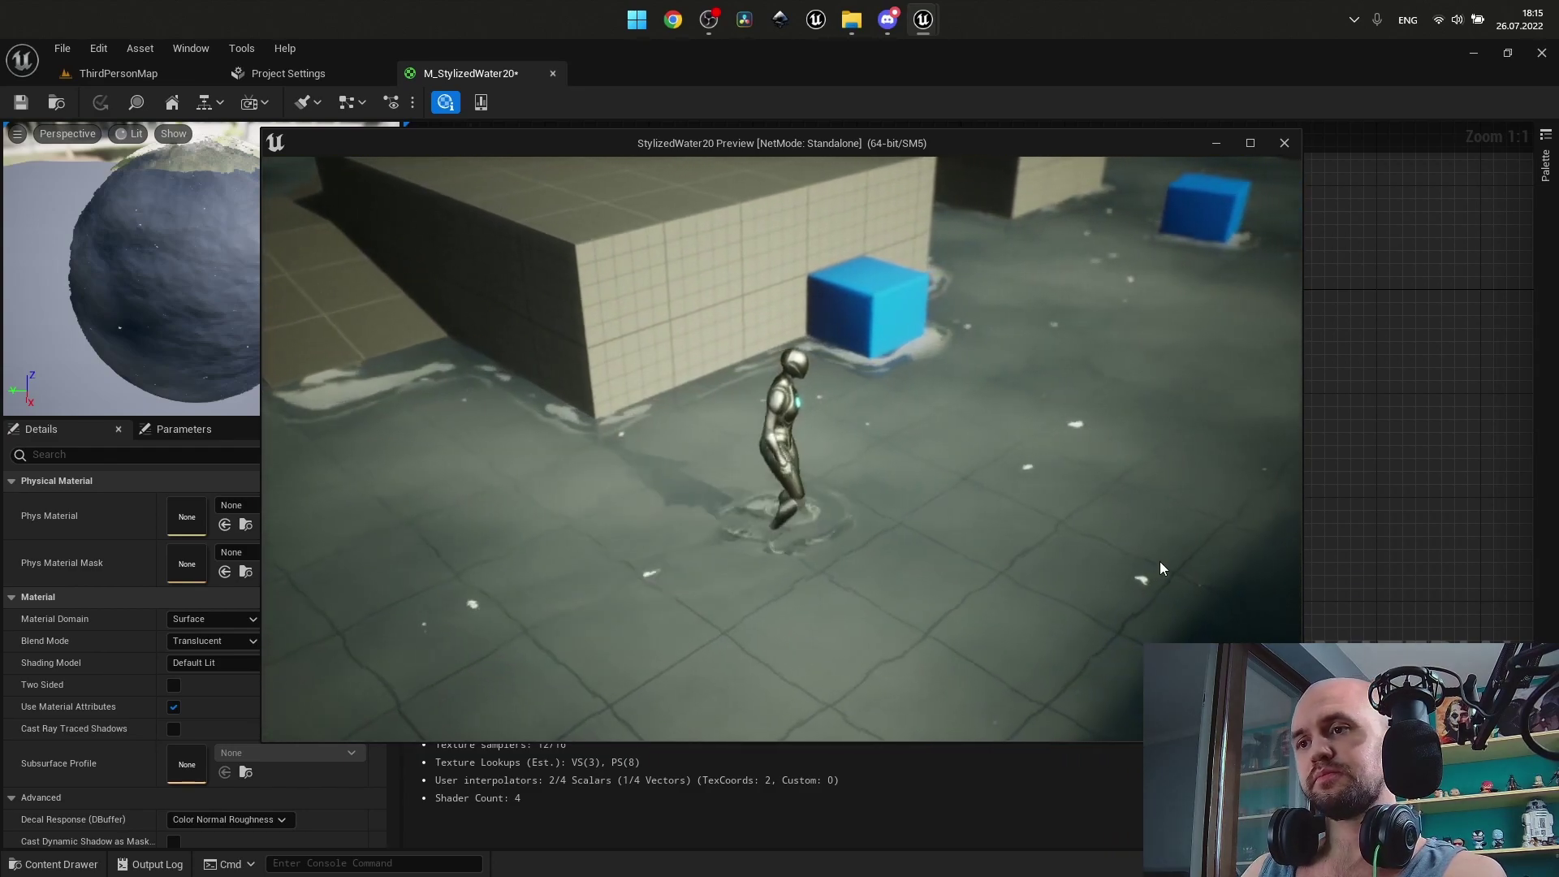
pyautogui.press('Escape')
# Open ThirdPersonMap, play the level in the editor, view the water from near and far with the character, and stop playing.
pyautogui.scroll(-2, 1030, 513)
pyautogui.moveTo(644, 379); pyautogui.dragTo(1212, 525, button='right')
pyautogui.scroll(-1, 649, 385)
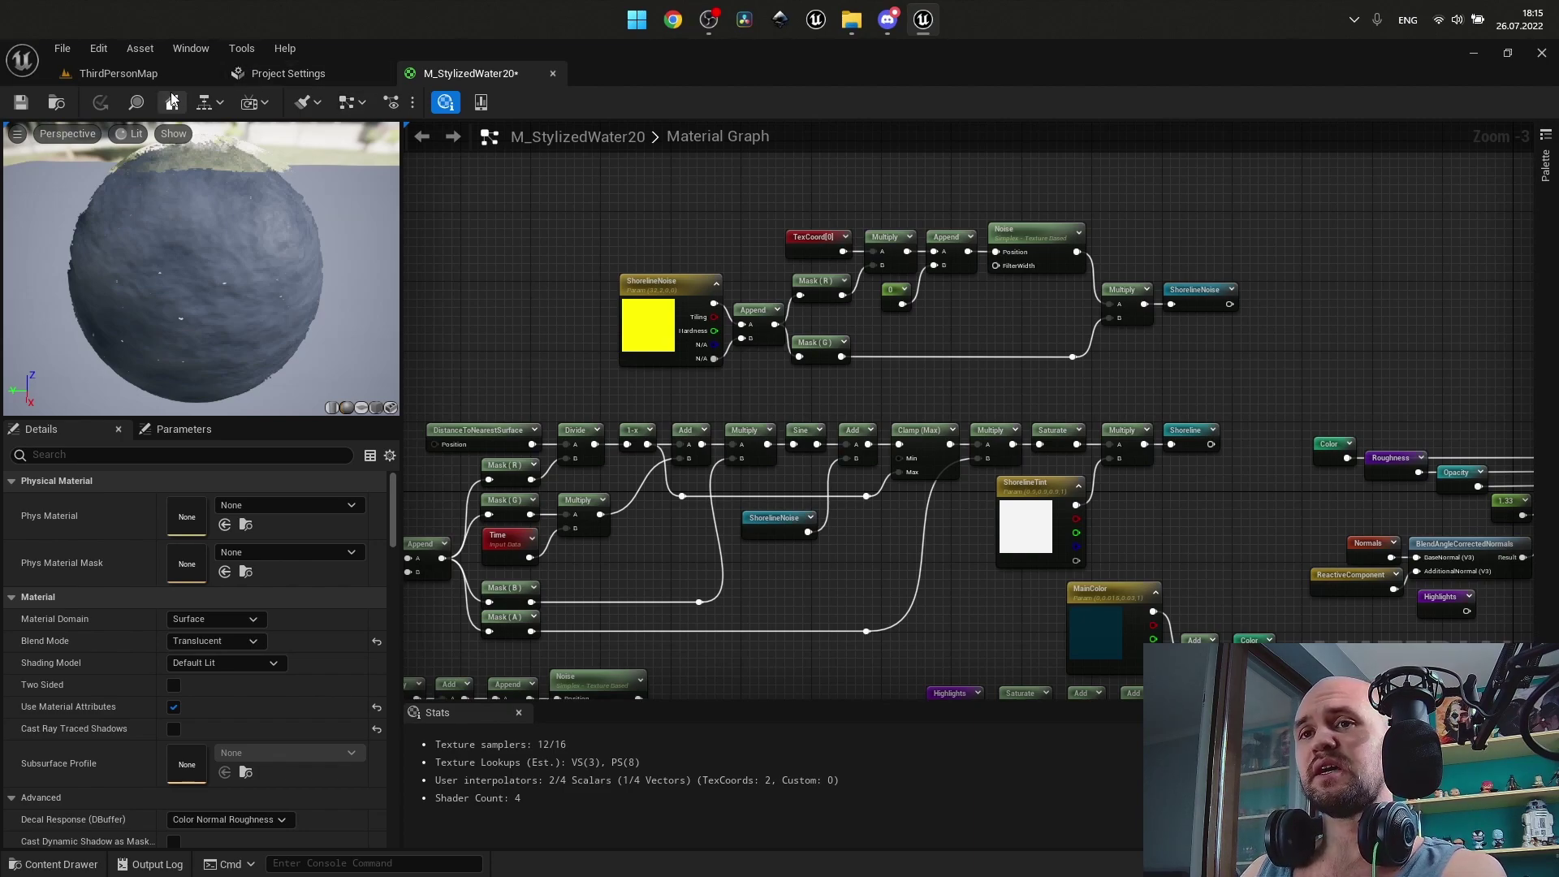
pyautogui.click(113, 73)
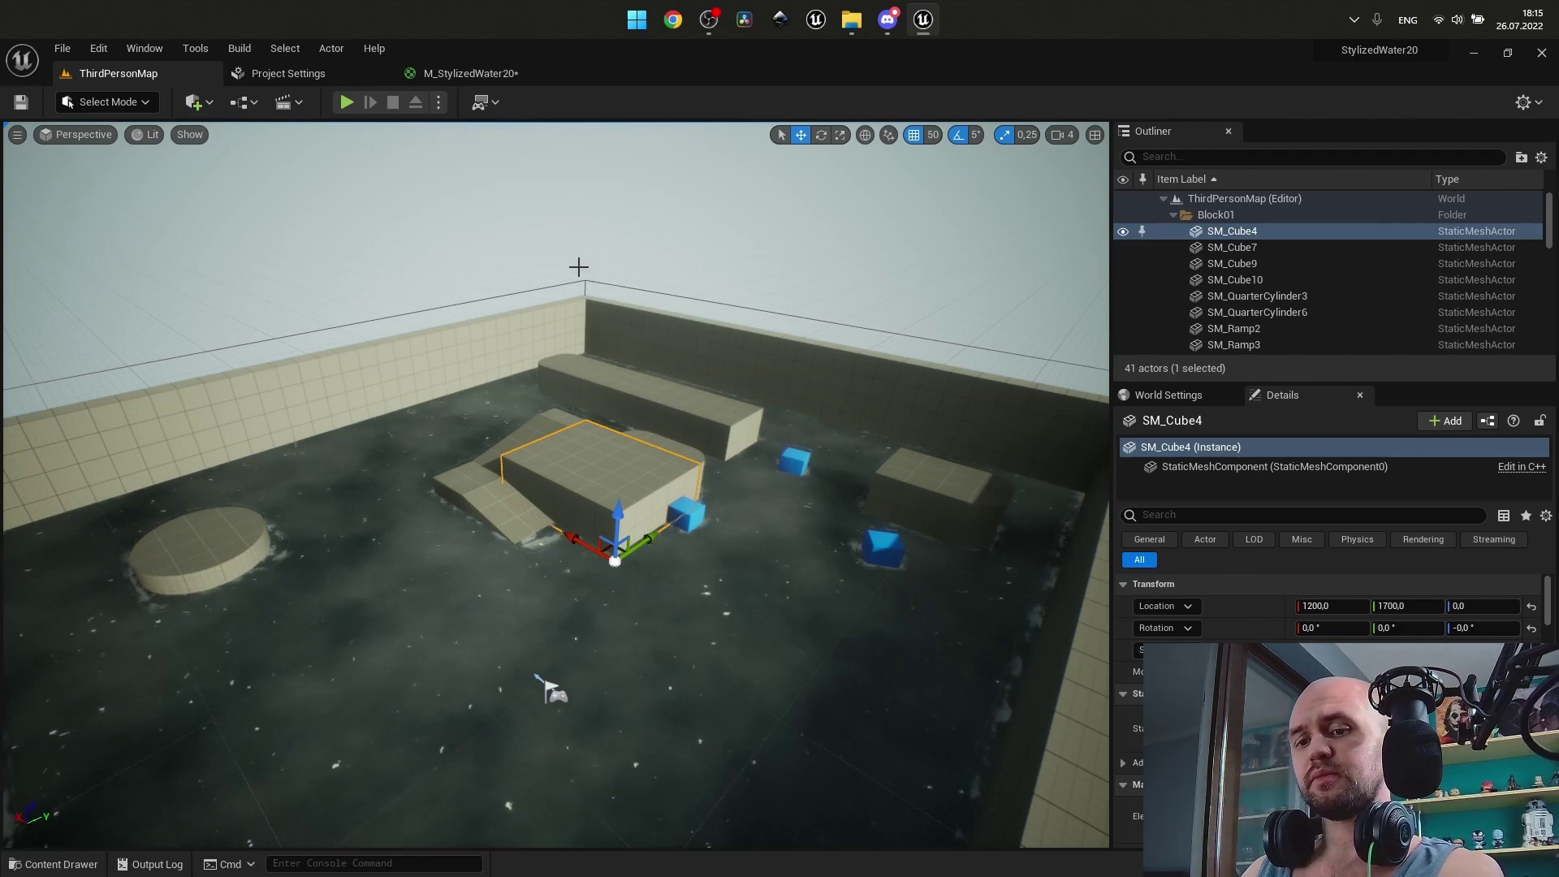
pyautogui.hotkey('alt', 'p')
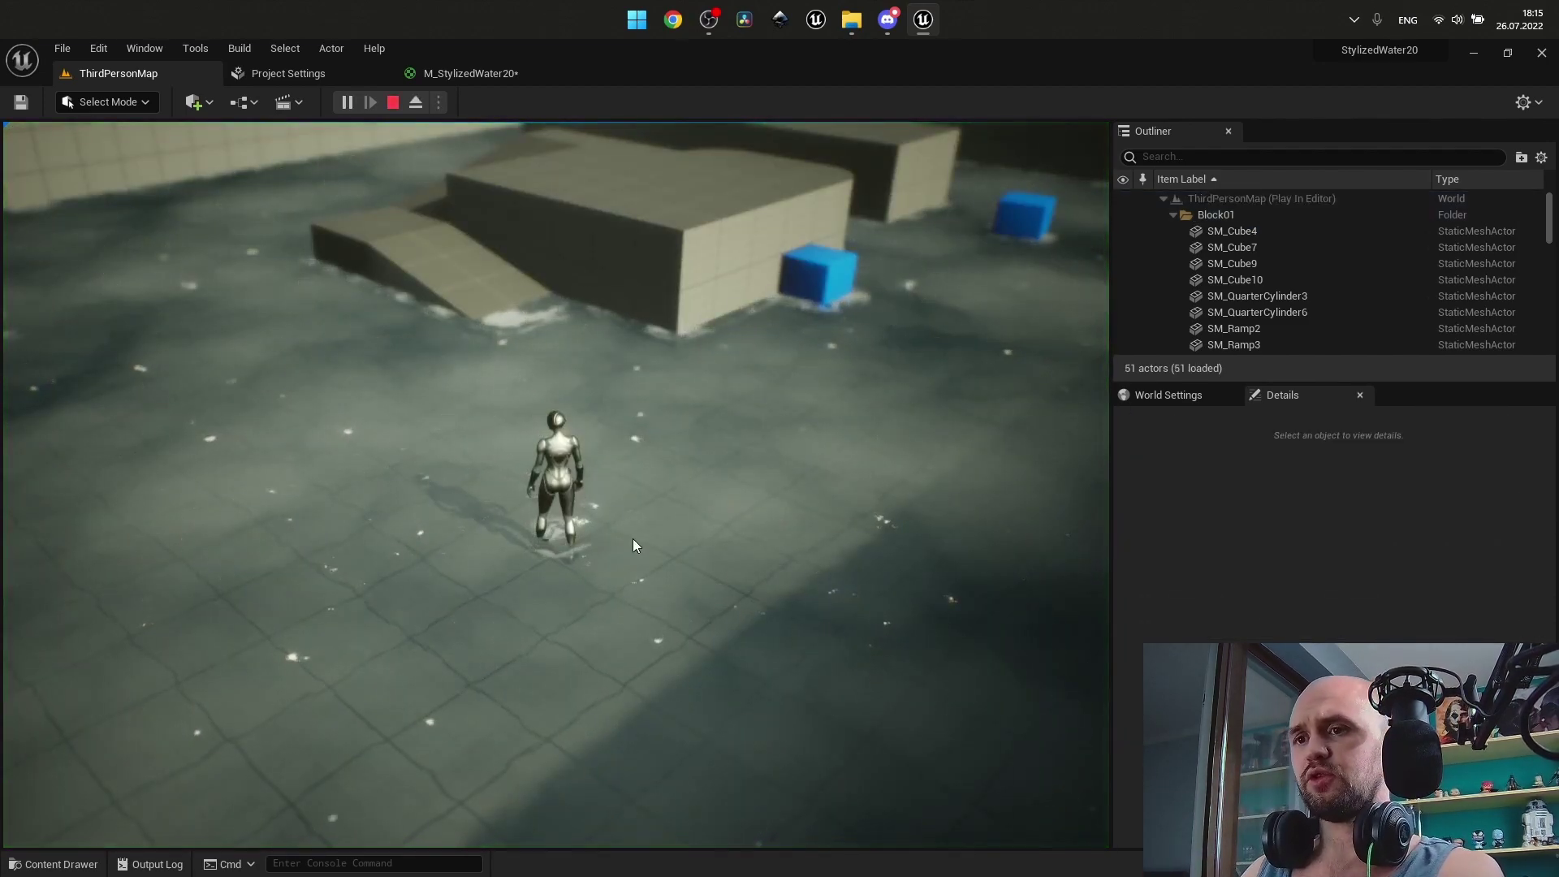
pyautogui.scroll(2, 633, 544)
pyautogui.scroll(-5, 687, 402)
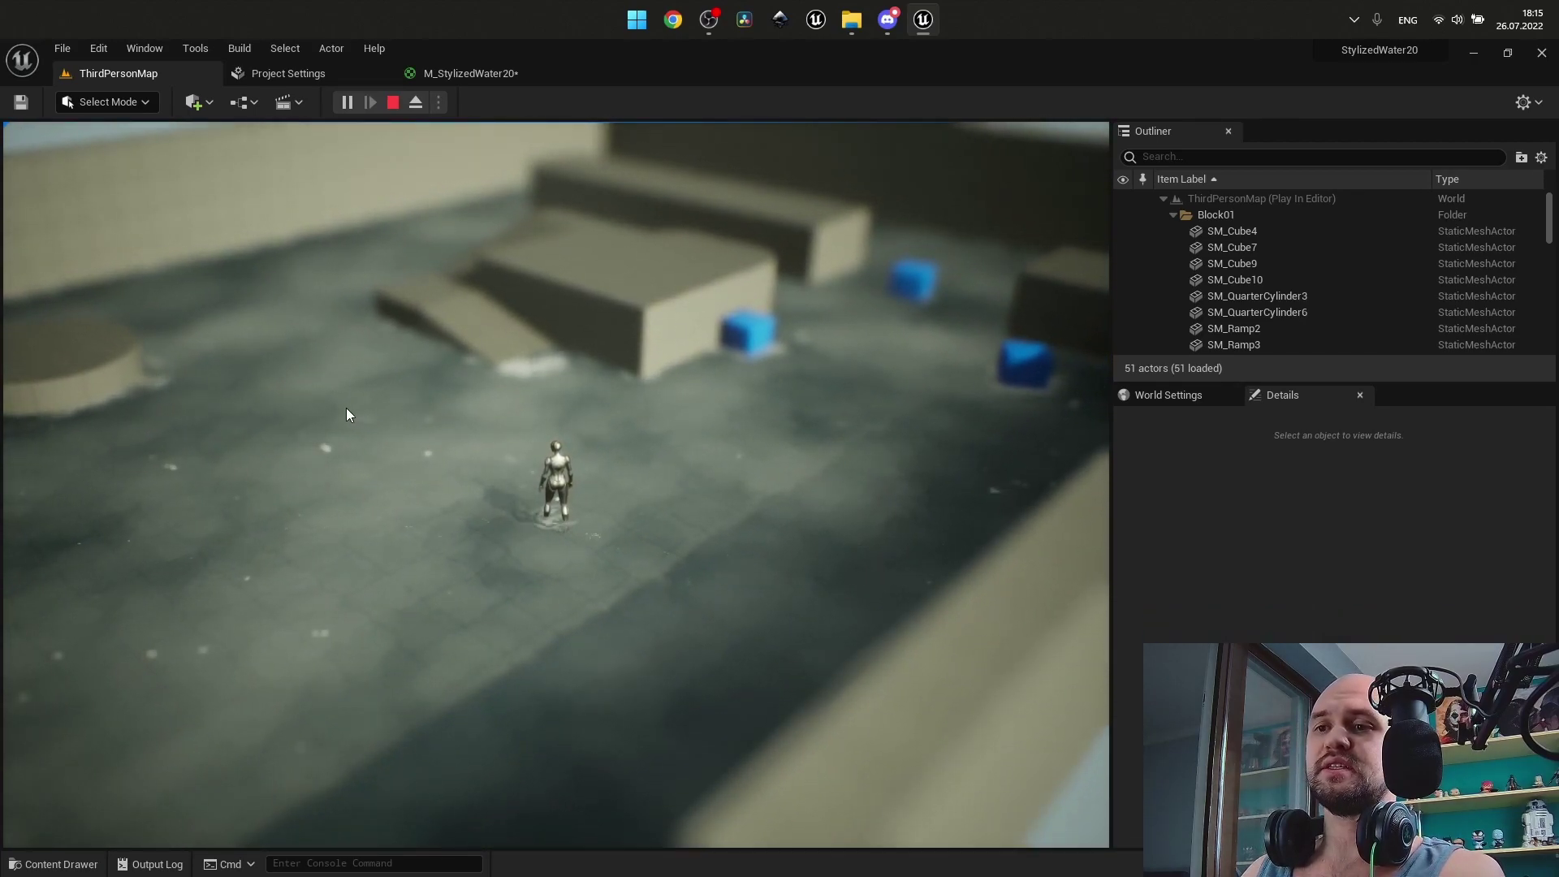
pyautogui.click(319, 398)
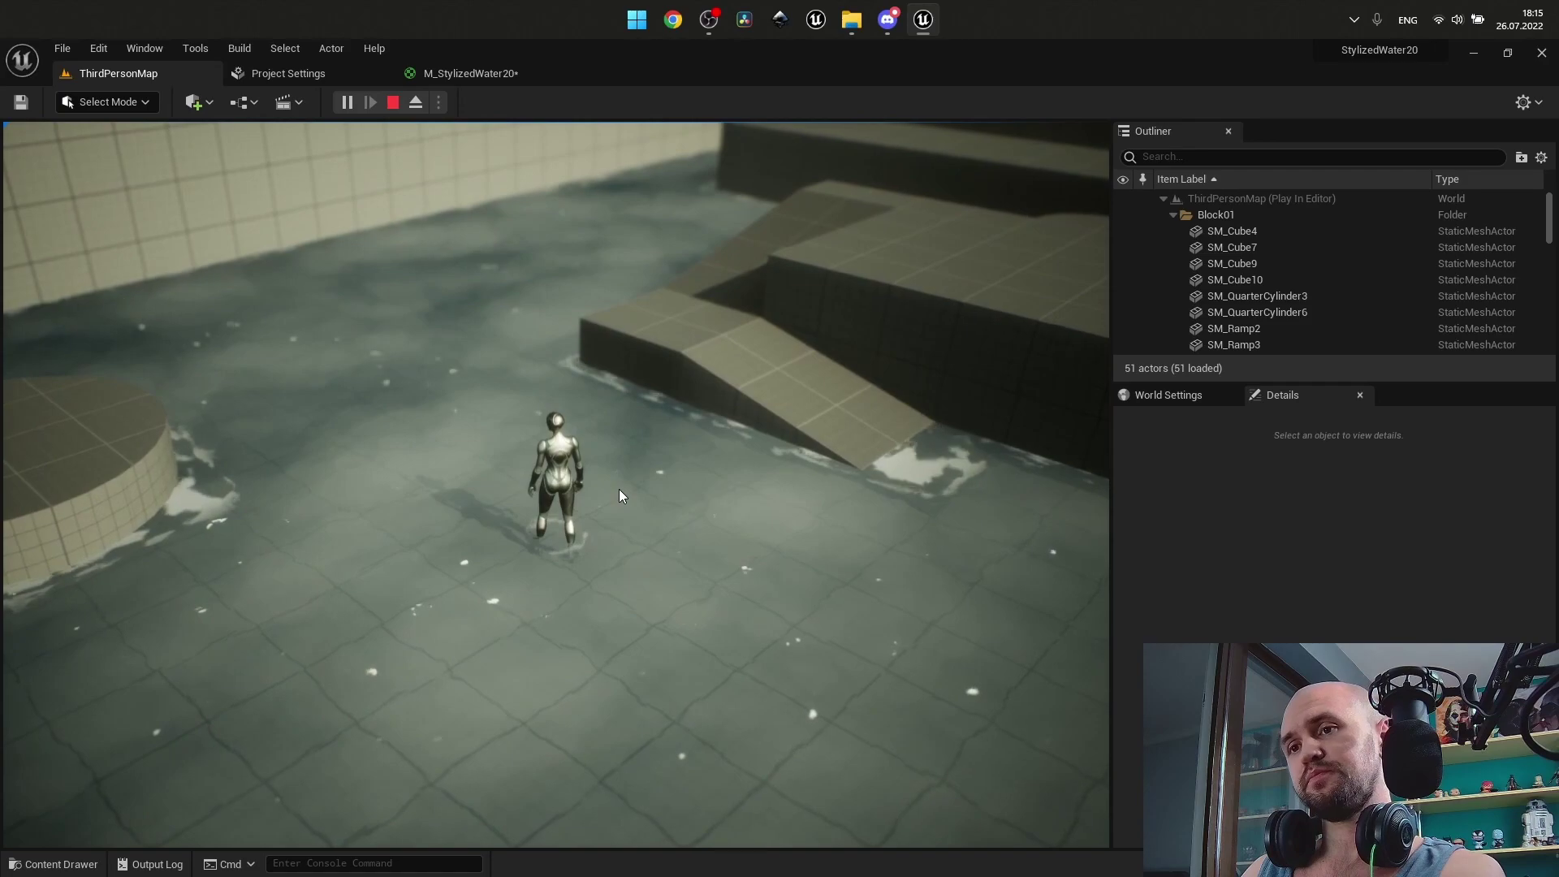
pyautogui.press('Escape')
# Return to the M_StylizedWater20 graph and review its shoreline noise, shoreline, color and output sections.
pyautogui.click(479, 78)
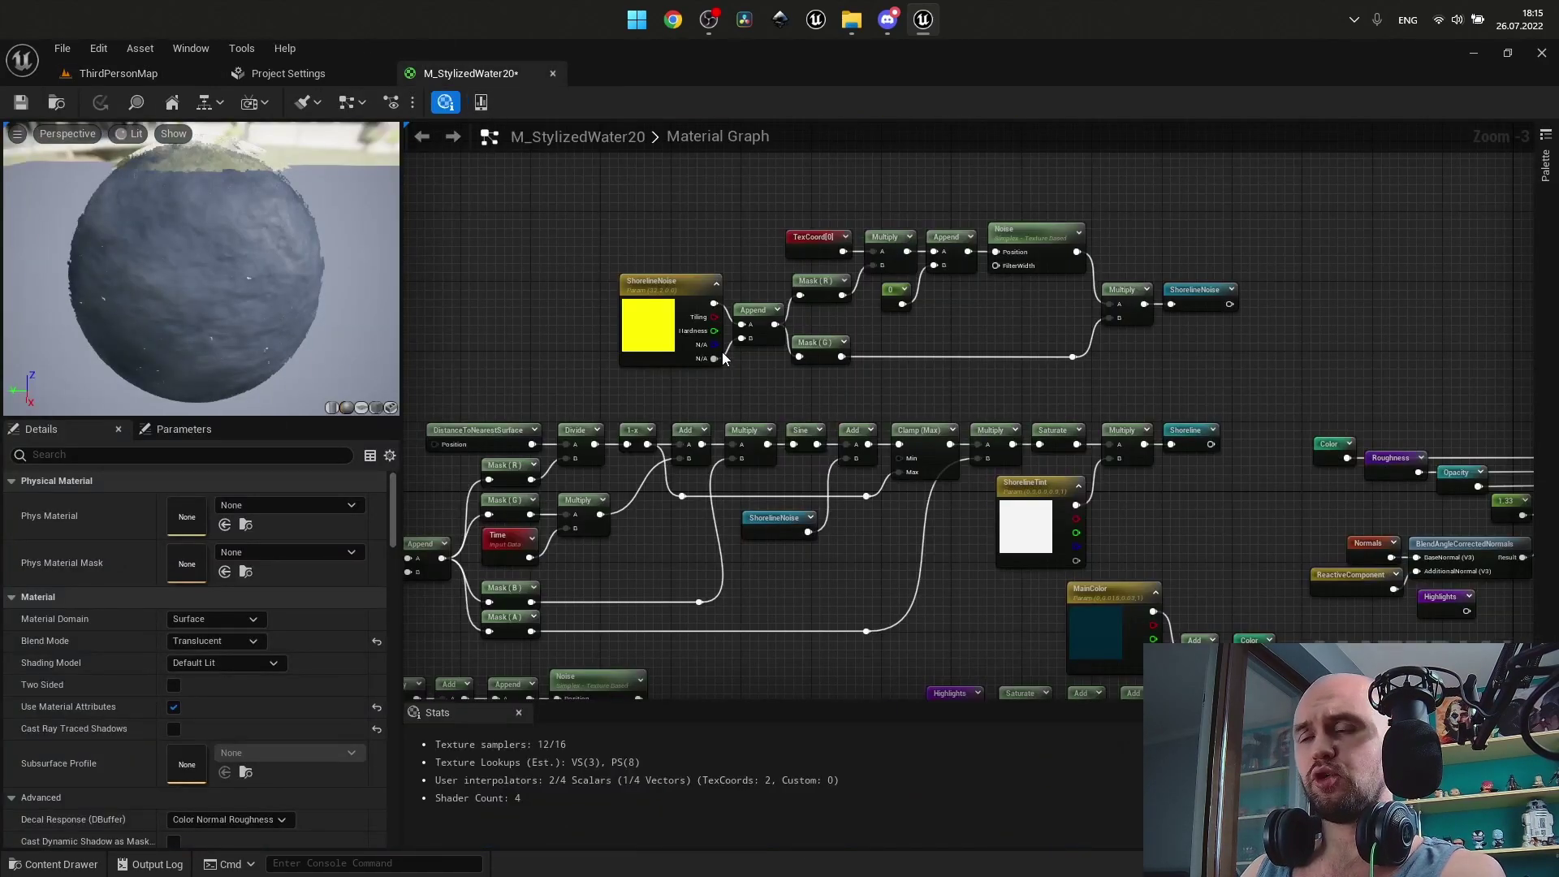
pyautogui.moveTo(864, 374); pyautogui.dragTo(1209, 282, button='right')
pyautogui.scroll(1, 910, 384)
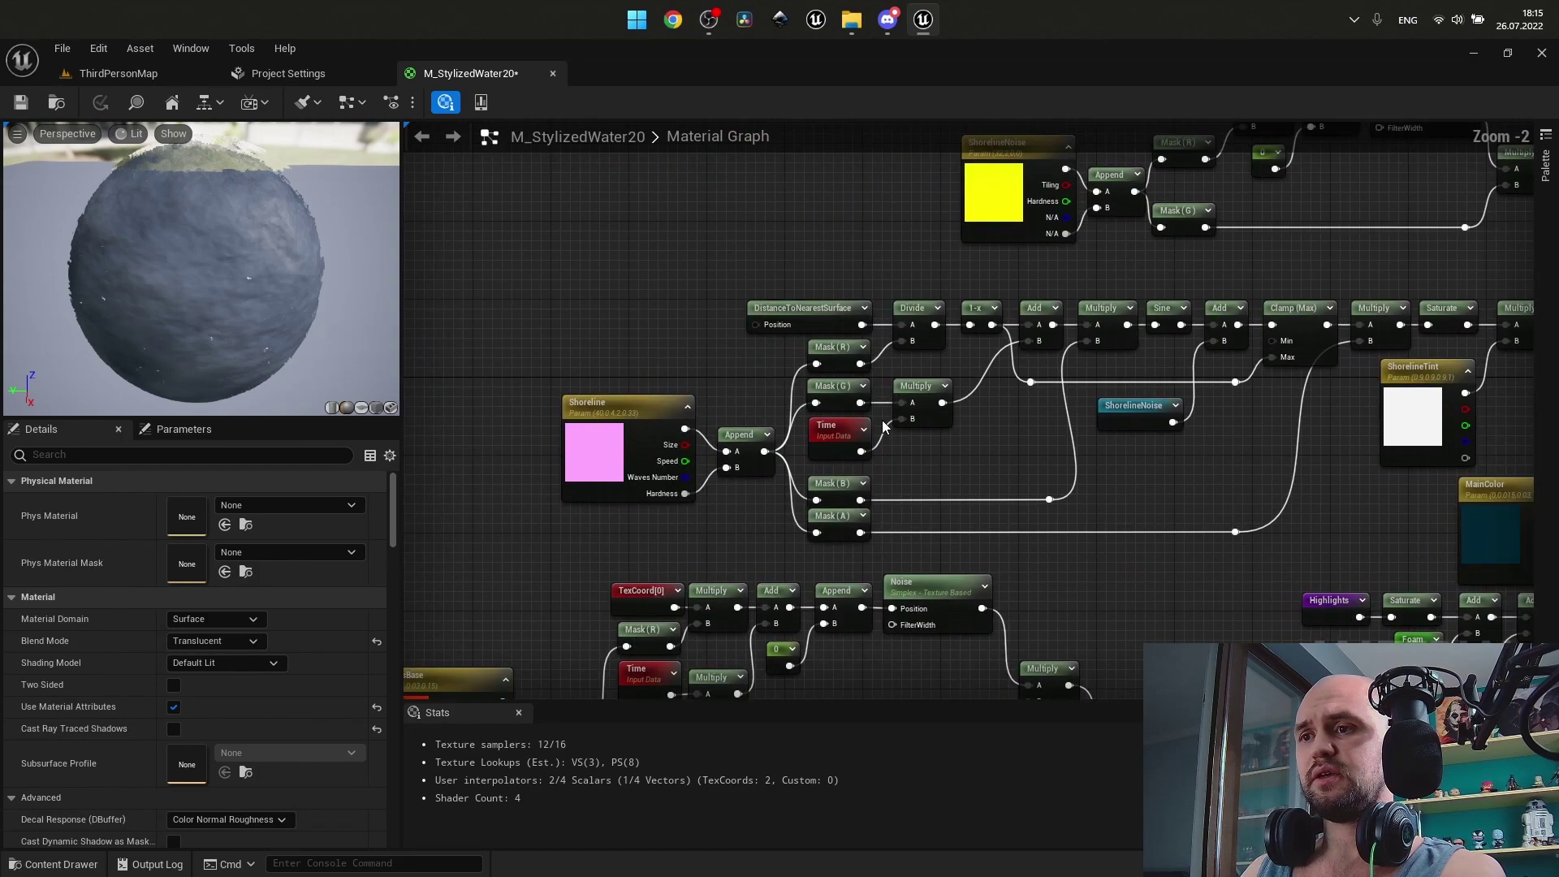
pyautogui.moveTo(997, 473); pyautogui.dragTo(765, 532, button='right')
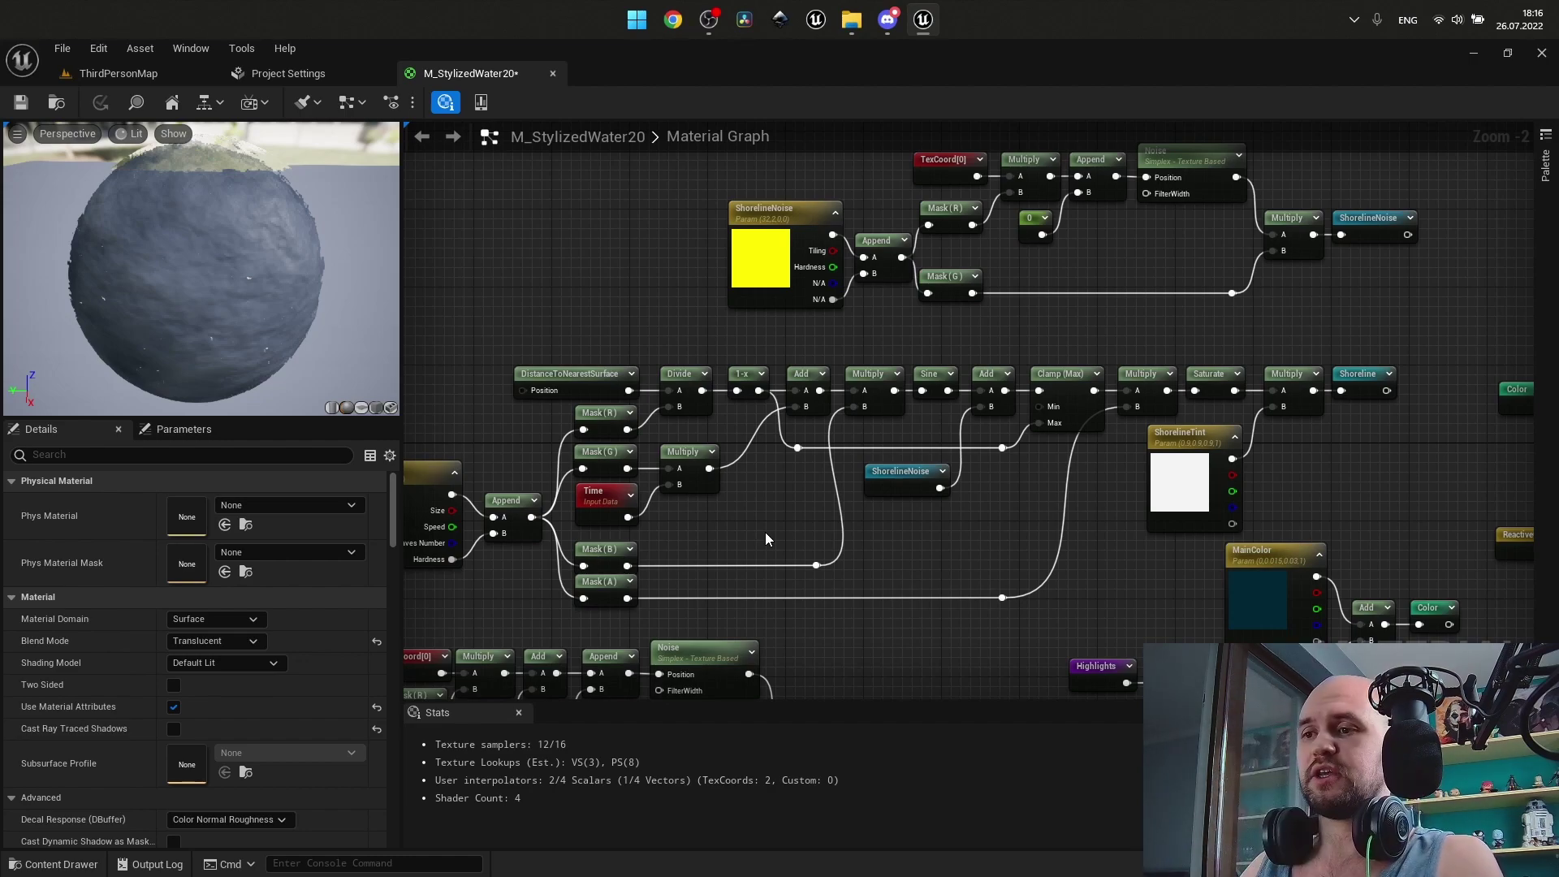
pyautogui.scroll(-1, 871, 518)
pyautogui.moveTo(924, 529); pyautogui.dragTo(316, 435, button='right')
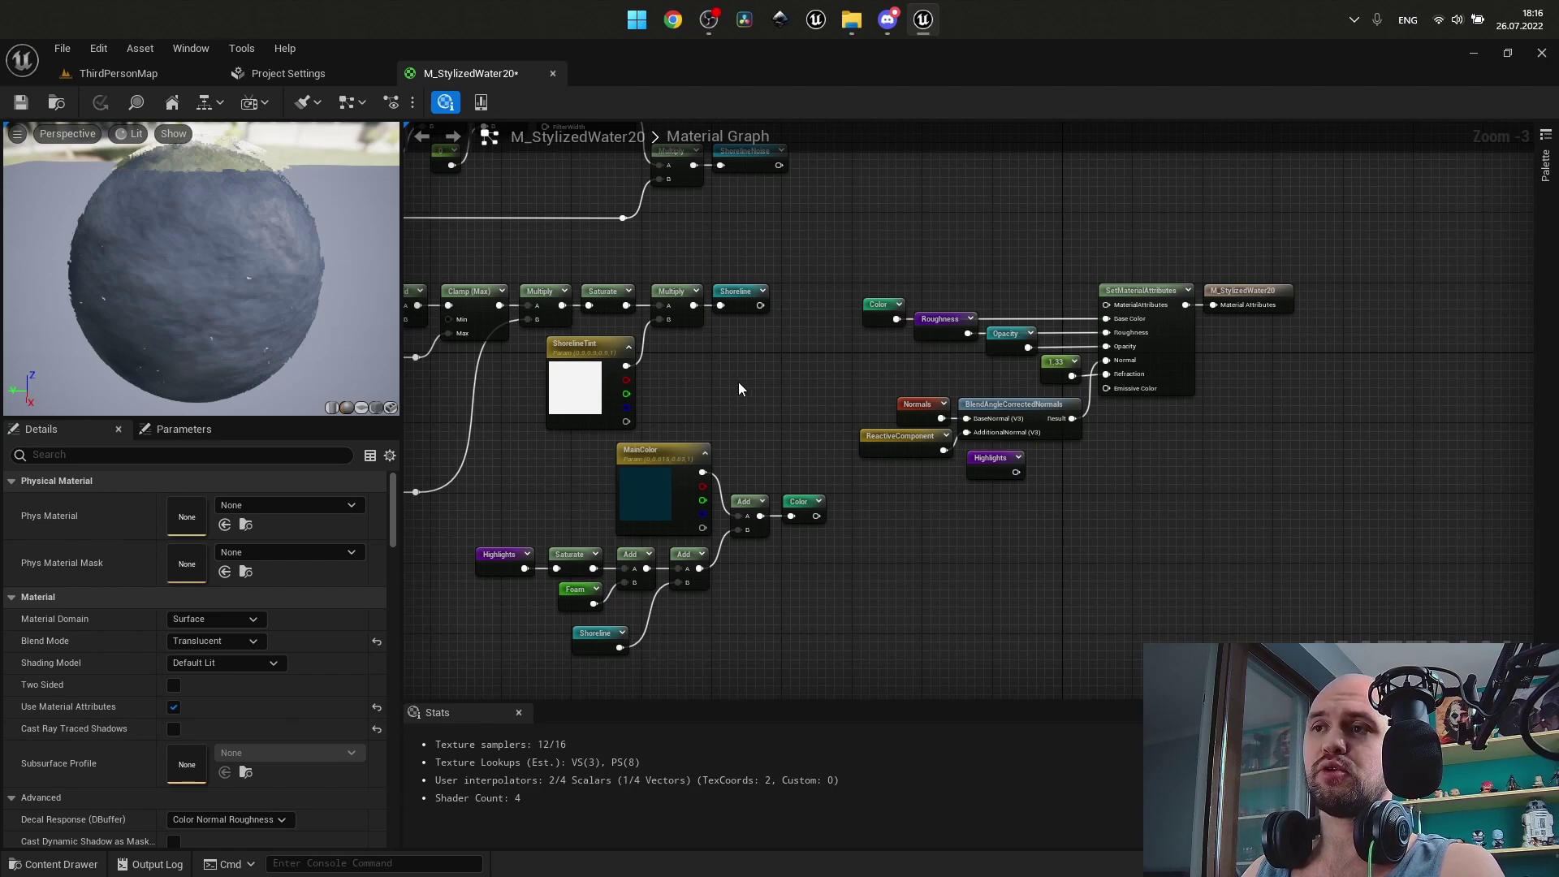
pyautogui.moveTo(738, 388); pyautogui.dragTo(1056, 475, button='right')
pyautogui.scroll(-1, 1260, 466)
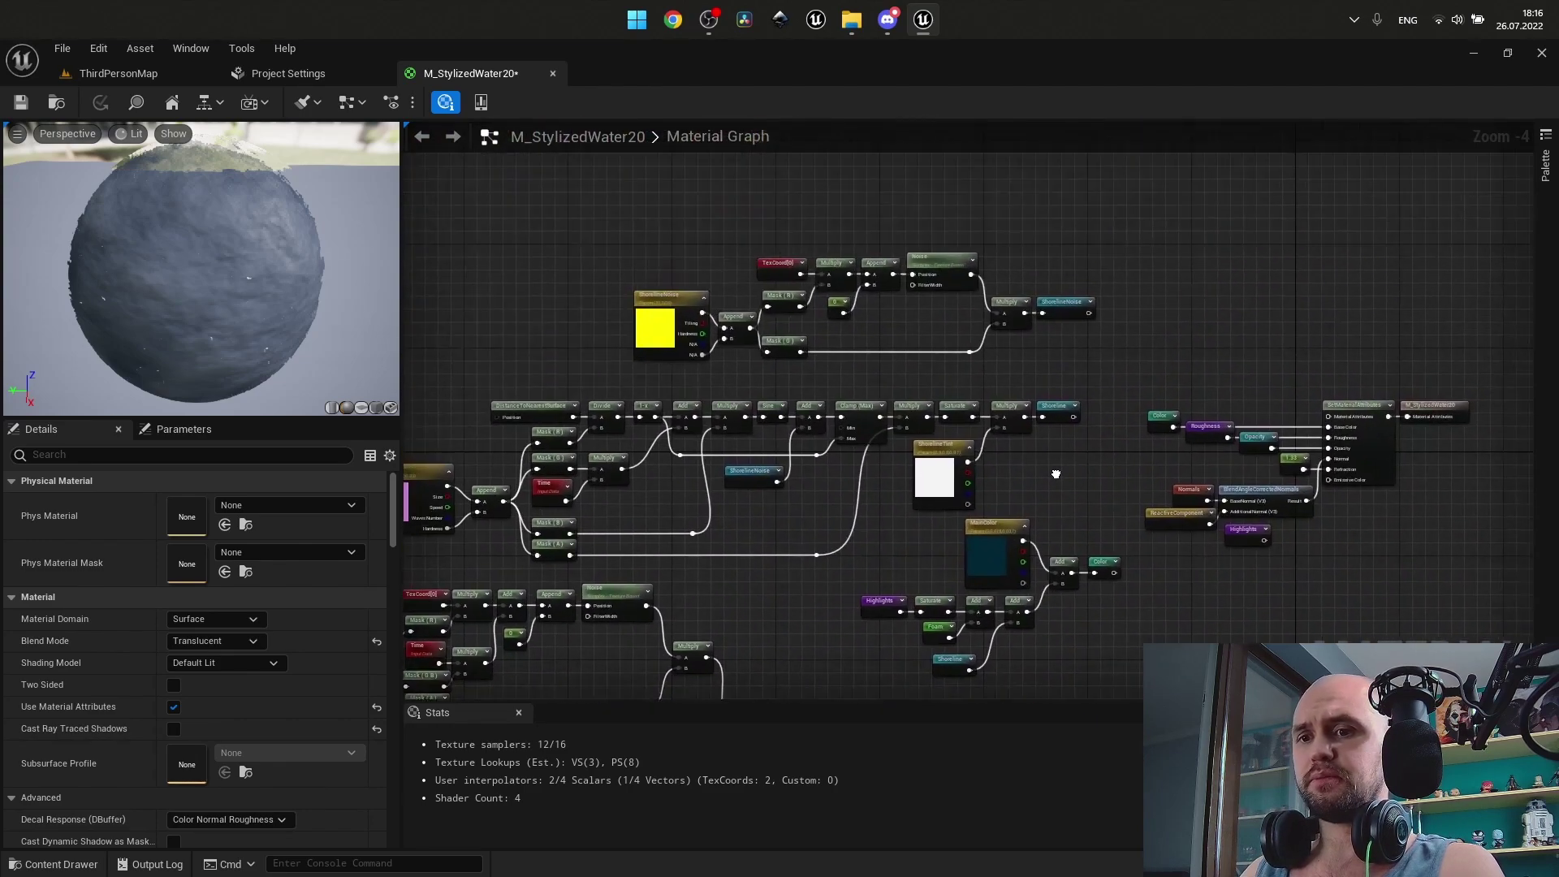